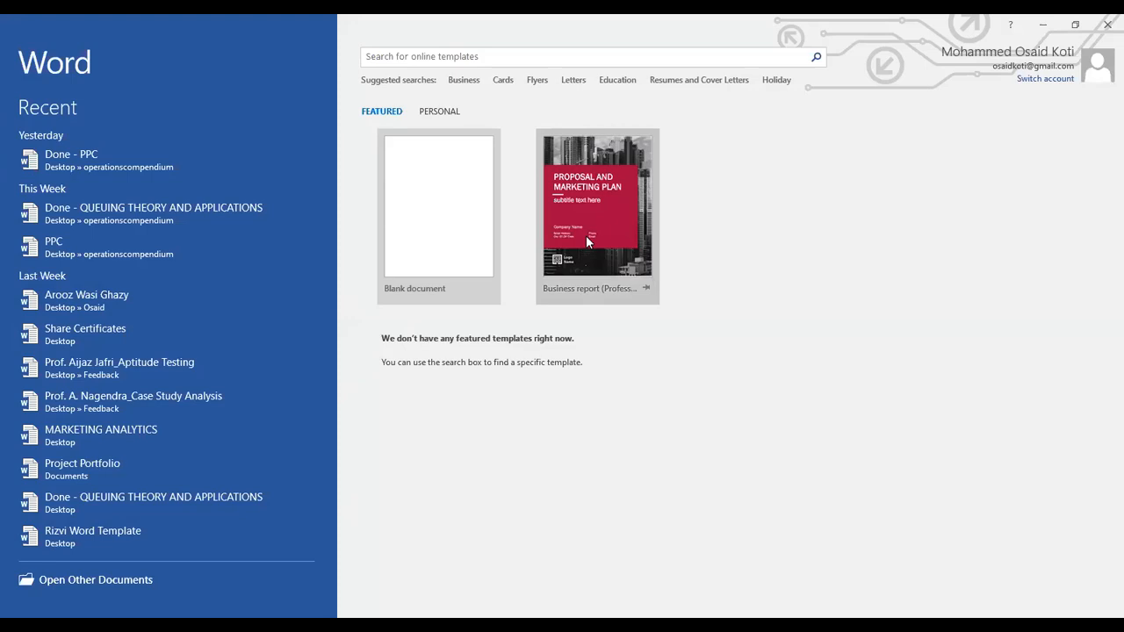
Create a blank document and write "Ribbon" with an indented line "Tabs" beneath it.
click(450, 235)
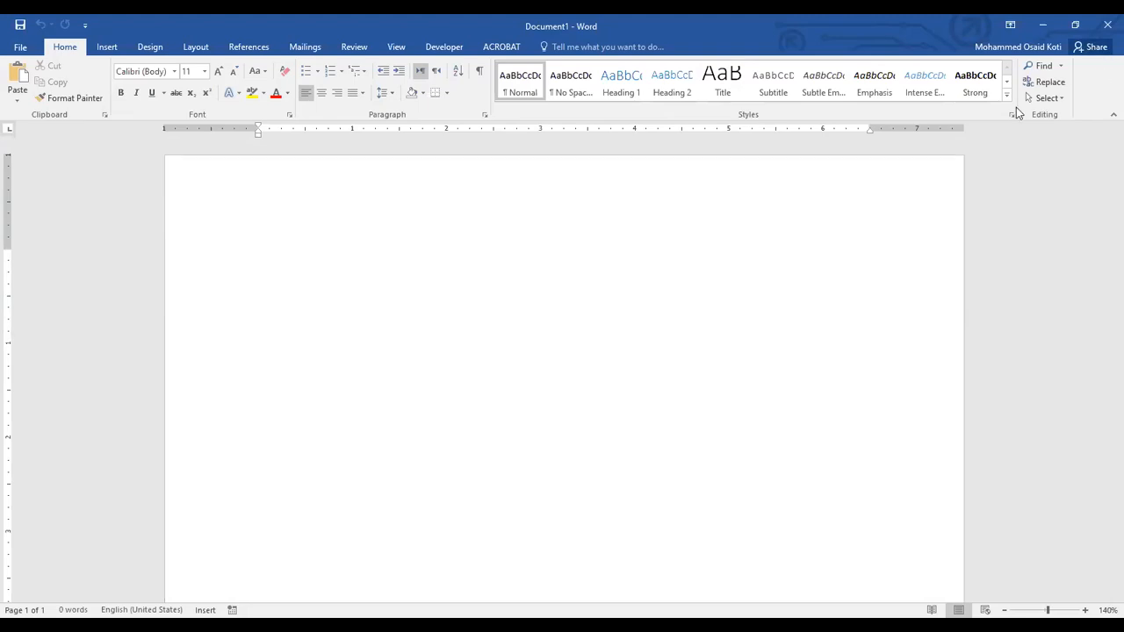
text(Rib)
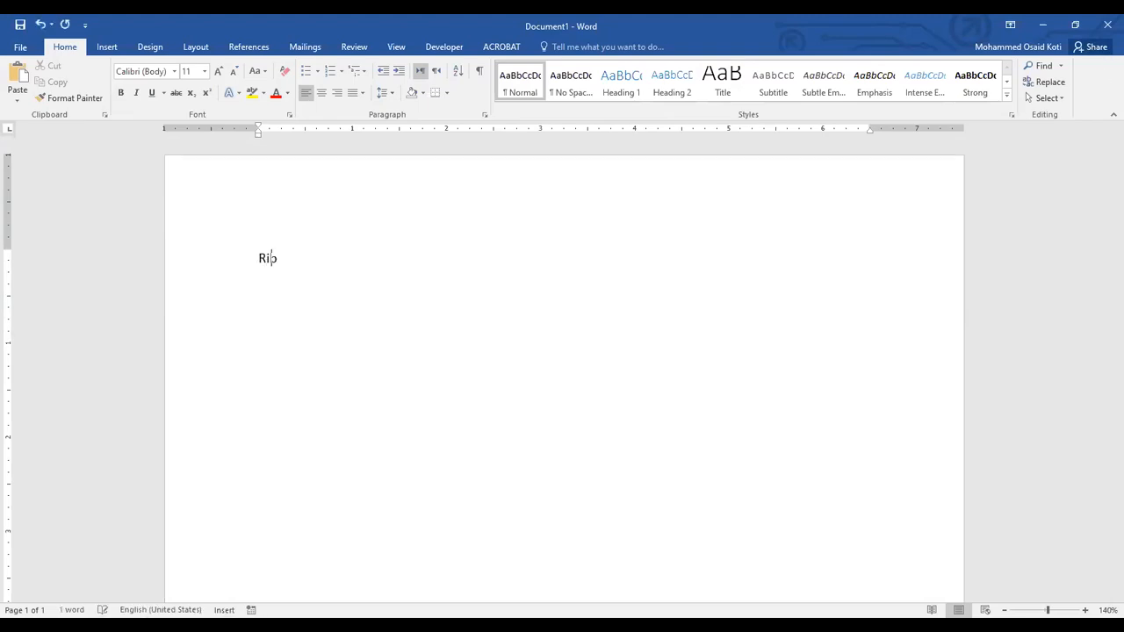
text(bon)
key(Return)
text(abs)
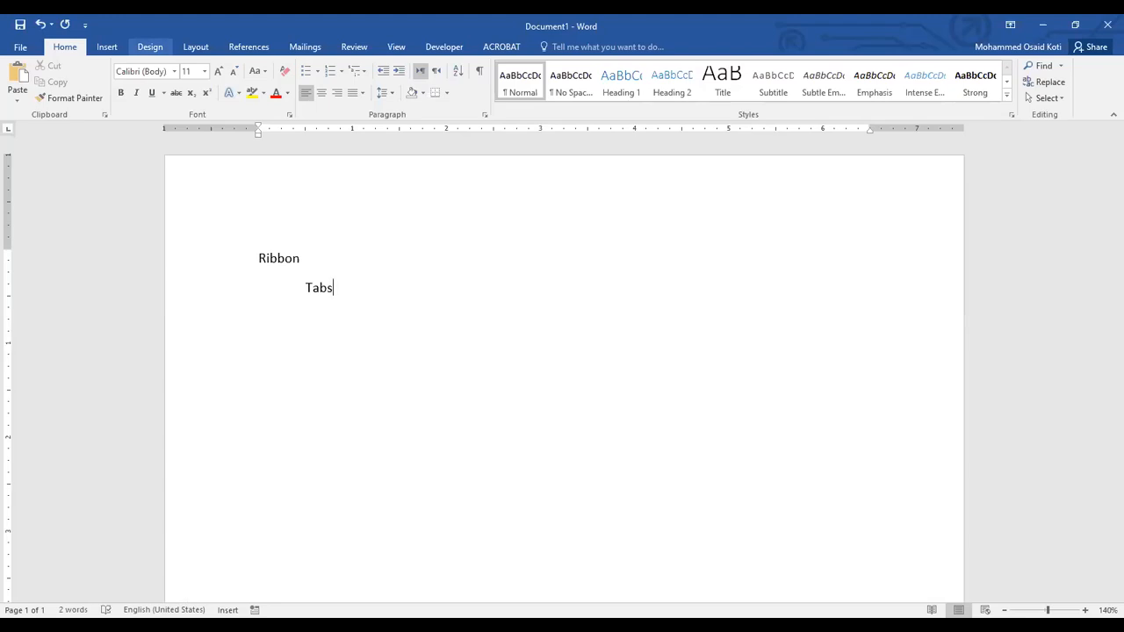
Look through the File, Insert, Design and View command sets and return to the Home commands.
click(17, 49)
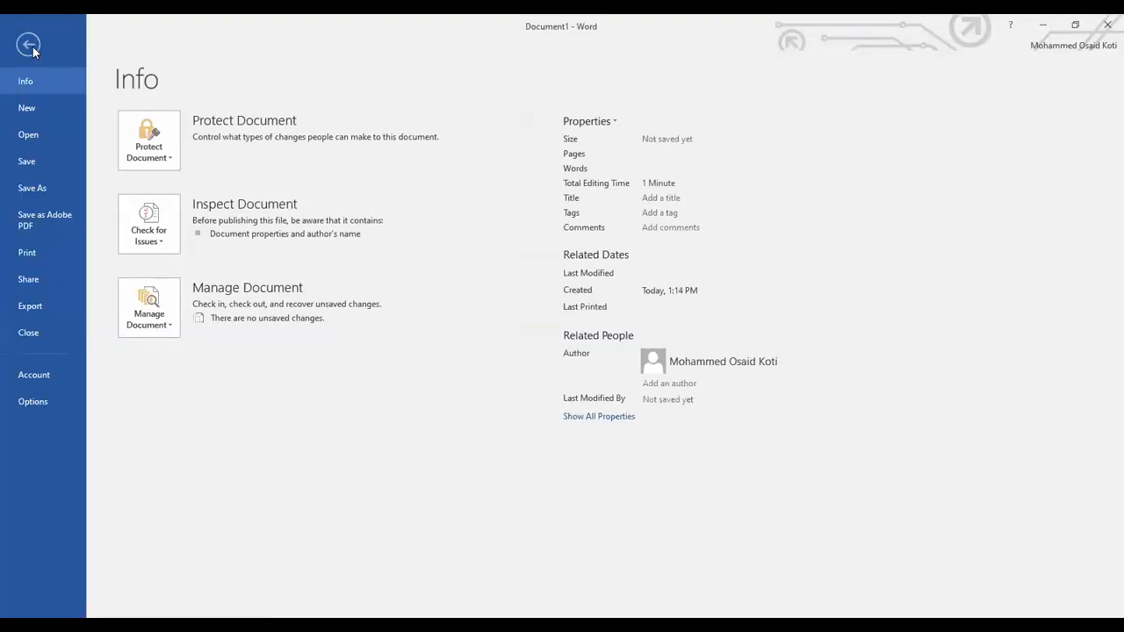
click(32, 46)
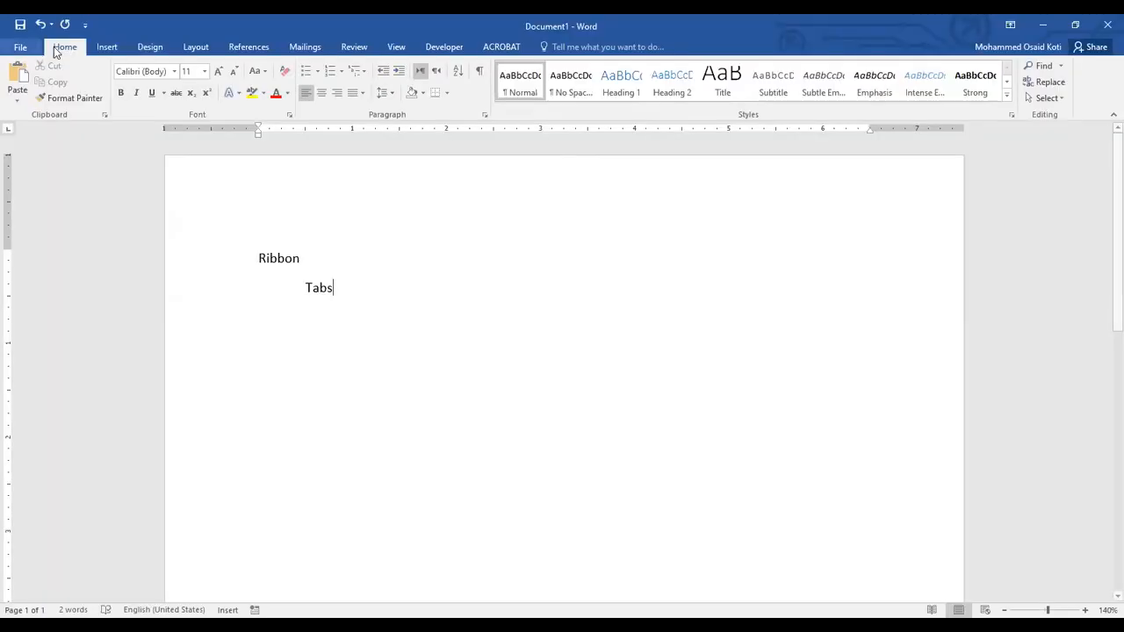
click(104, 49)
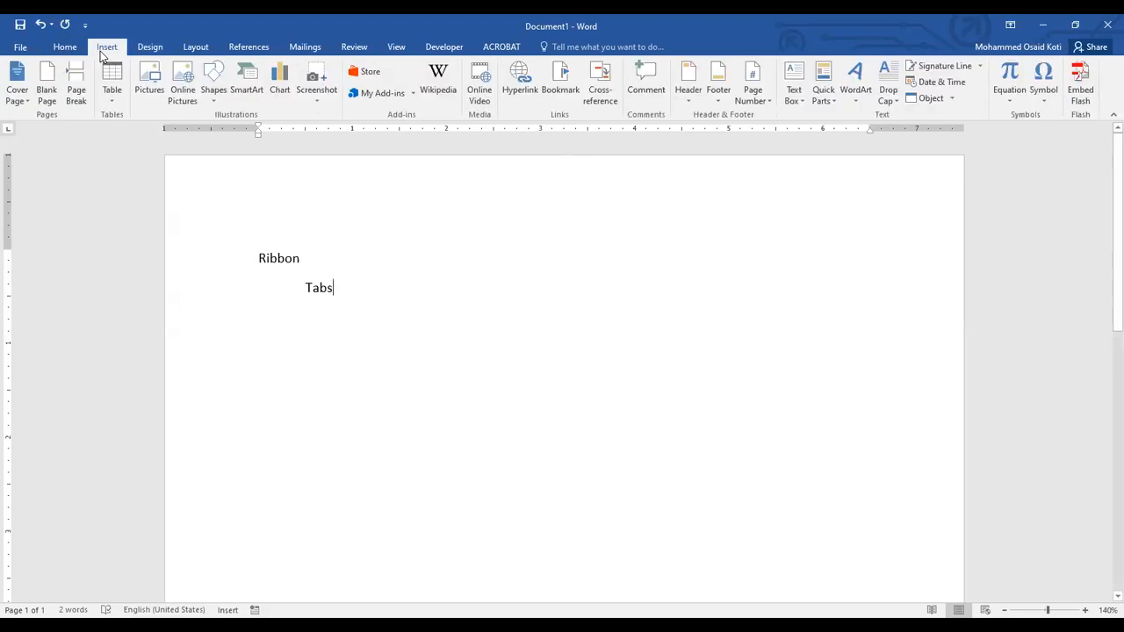
click(149, 48)
click(397, 48)
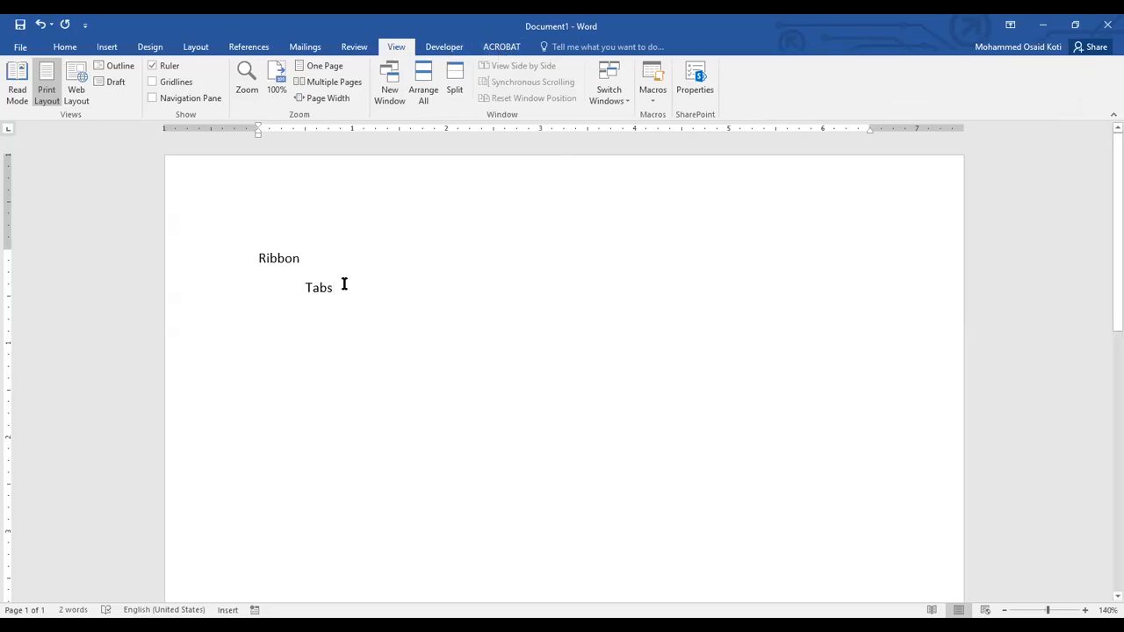
click(65, 49)
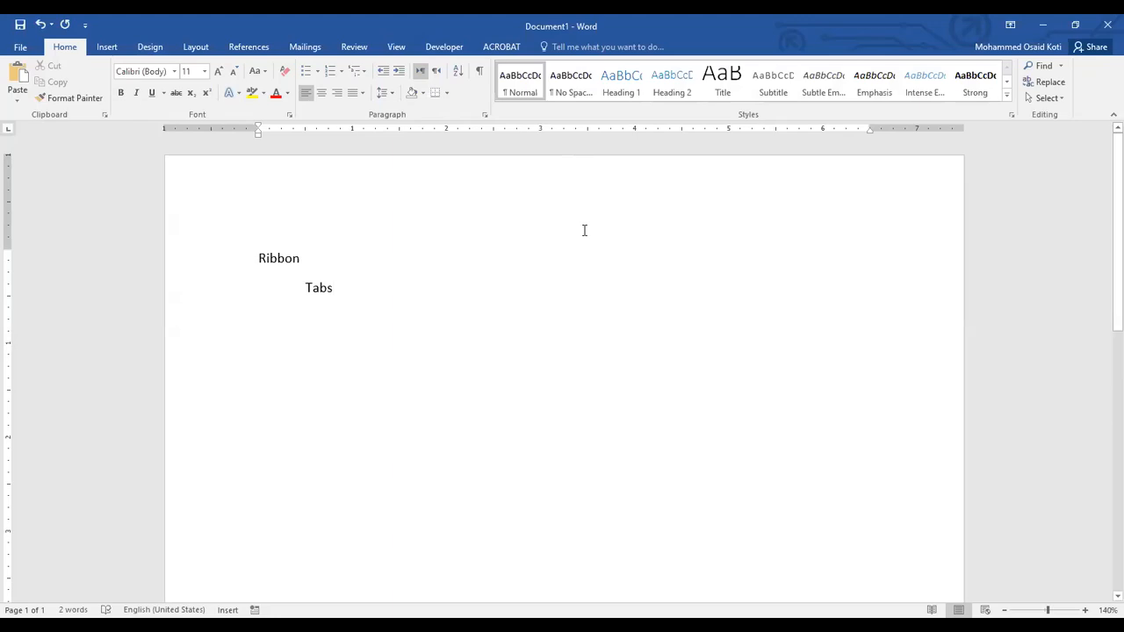
Add the further indented line "Groups" below "Tabs" and compare the Insert and Home command groups.
key(Return)
key(Tab)
text(Groups)
click(108, 49)
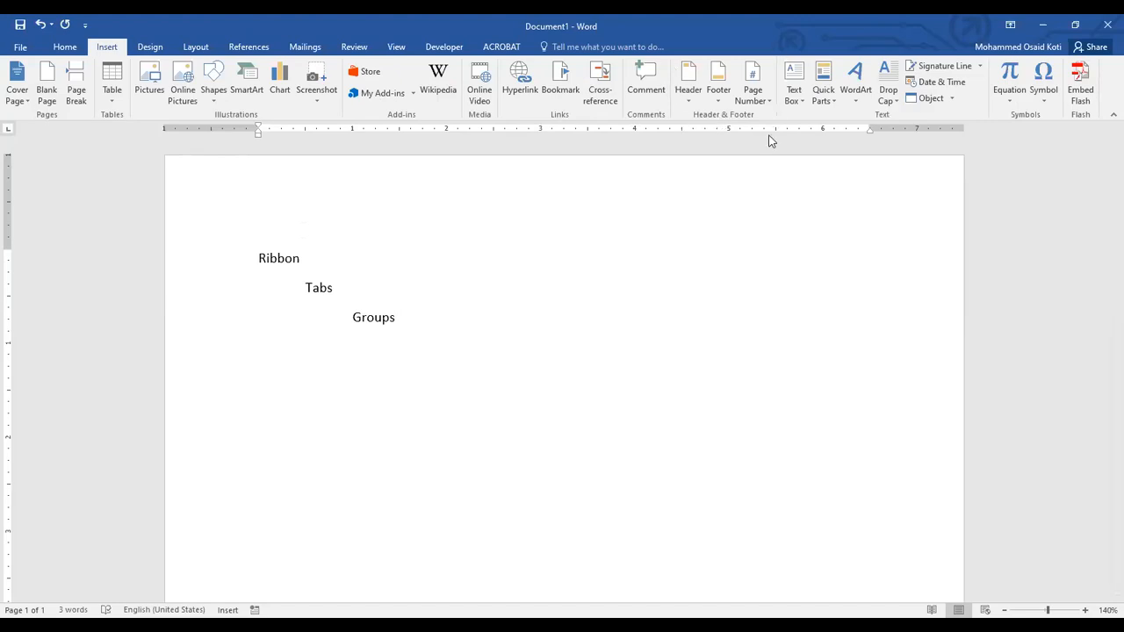
click(64, 47)
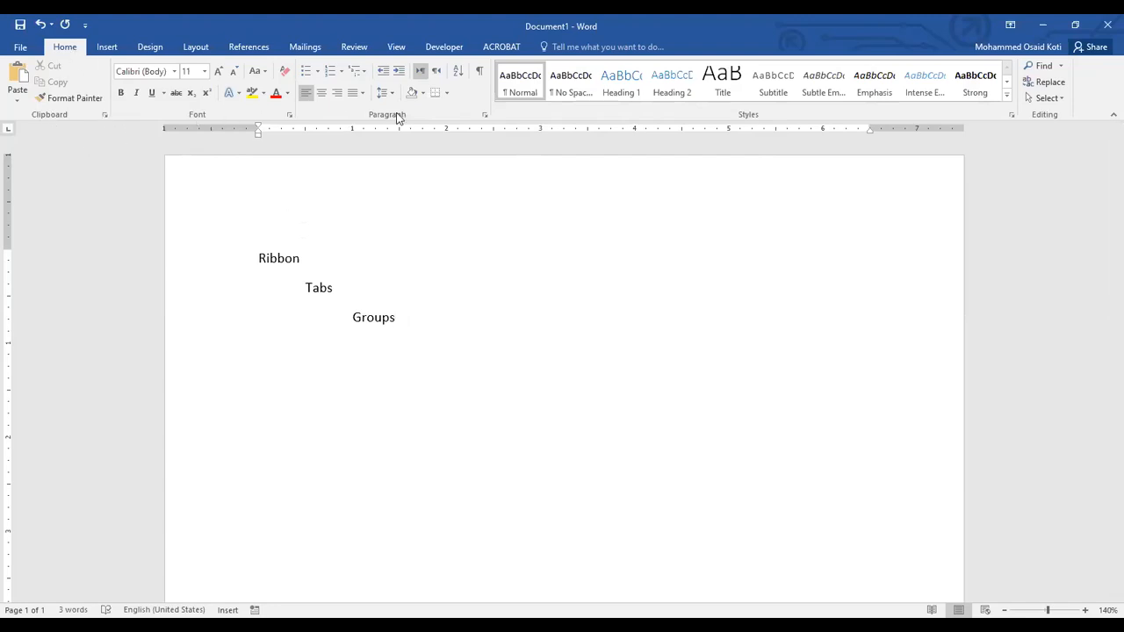
Add the line "Button (toggle)" below "Groups", indented one level deeper.
key(Return)
key(Tab)
key(Tab)
key(Tab)
text(Button)
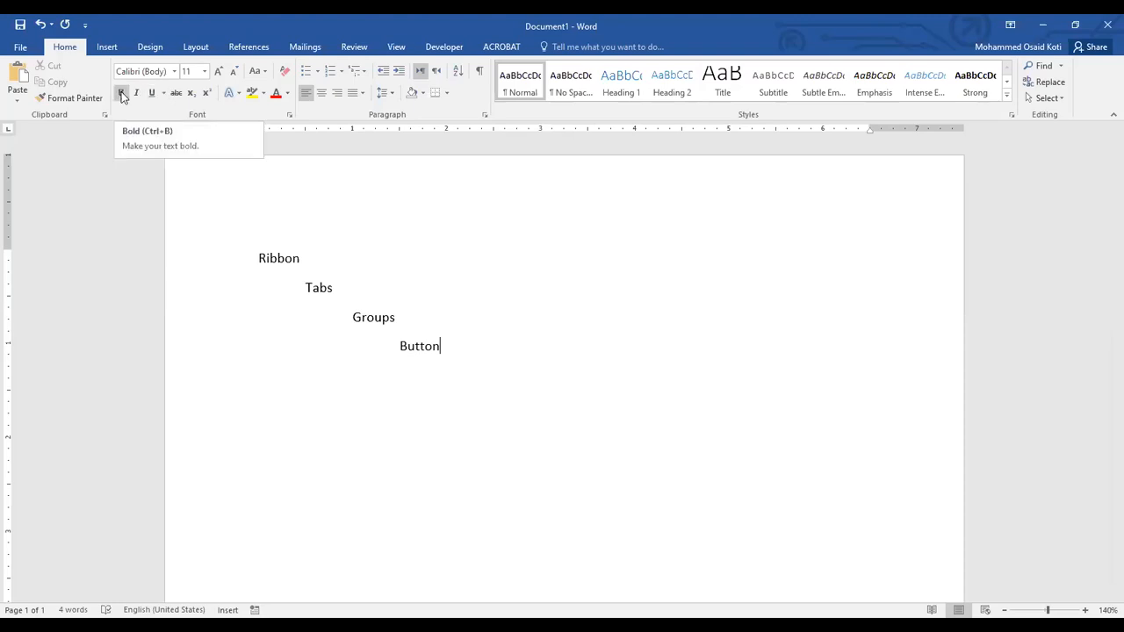
text(()
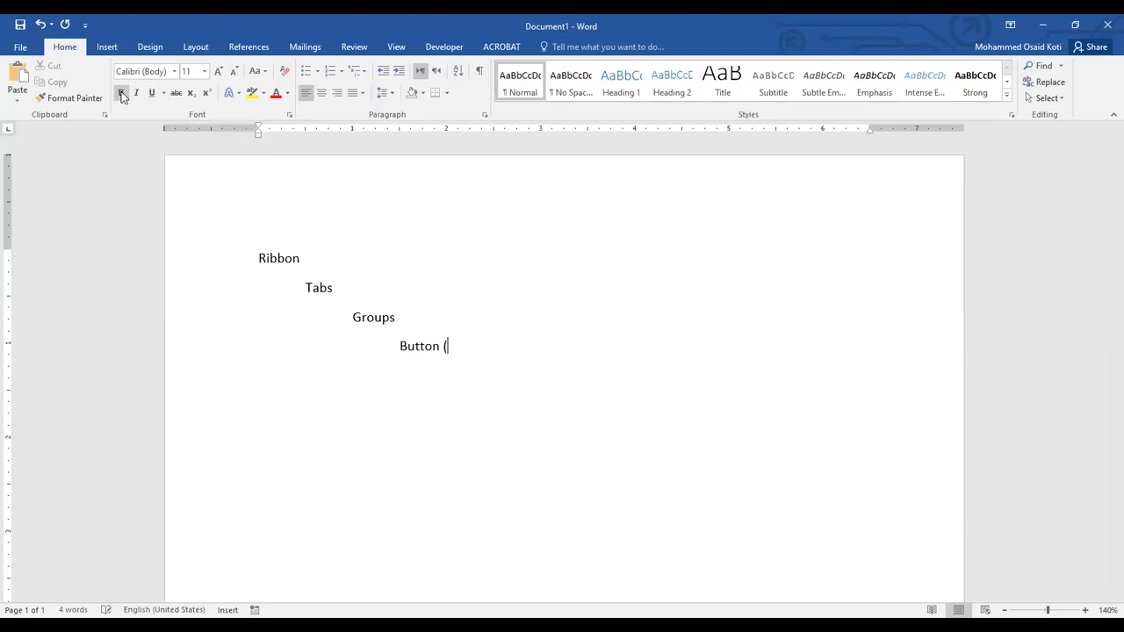
text(toggle))
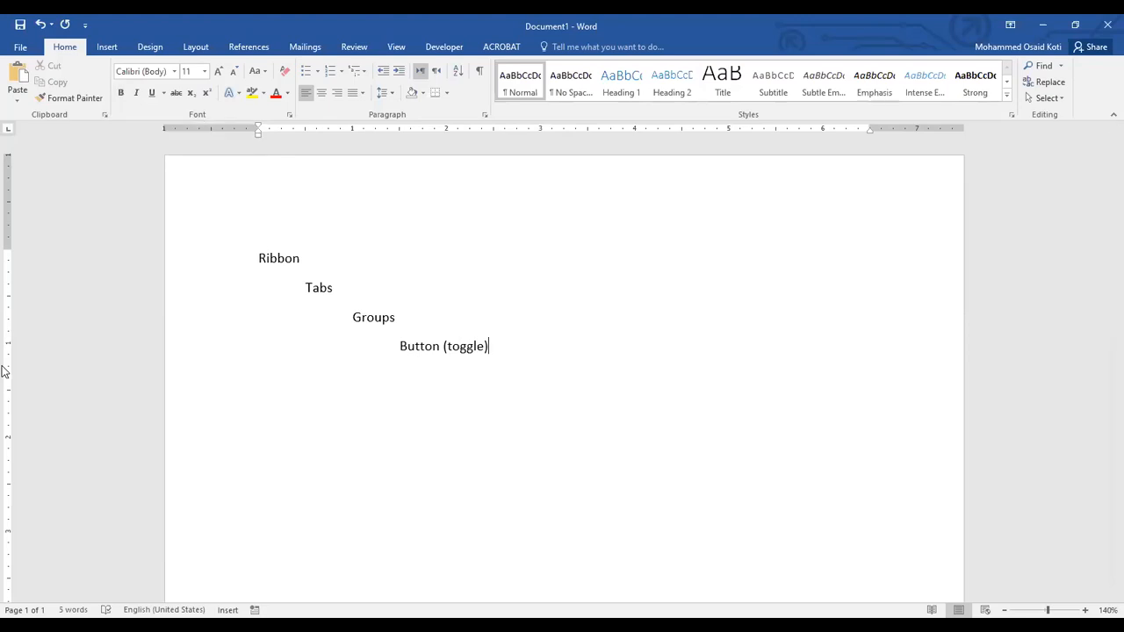
text(()
click(174, 71)
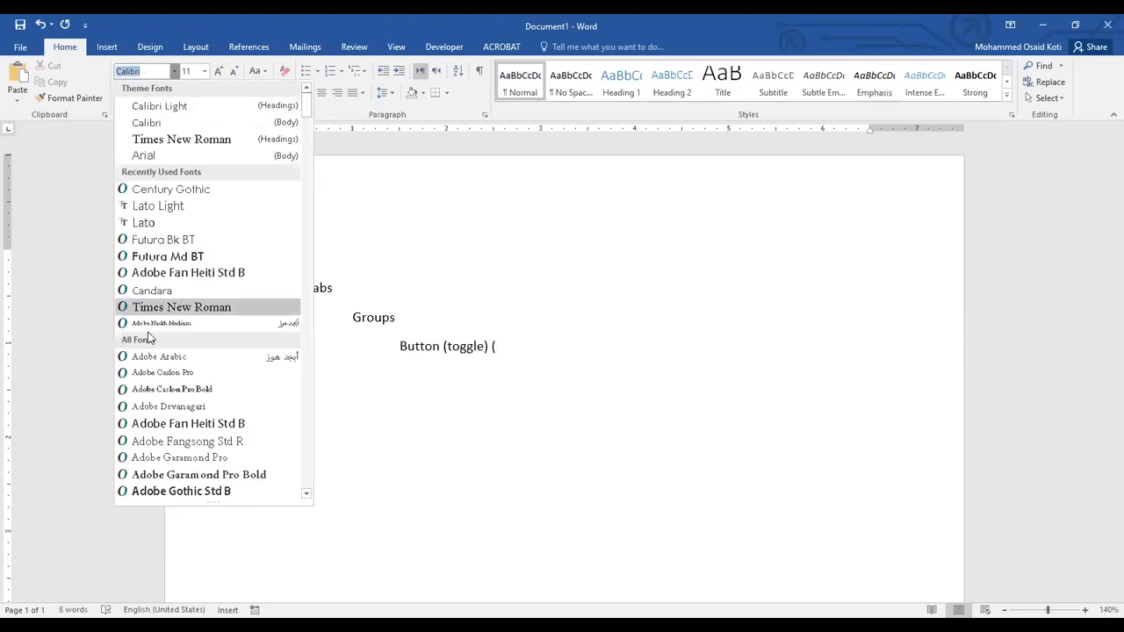
click(174, 72)
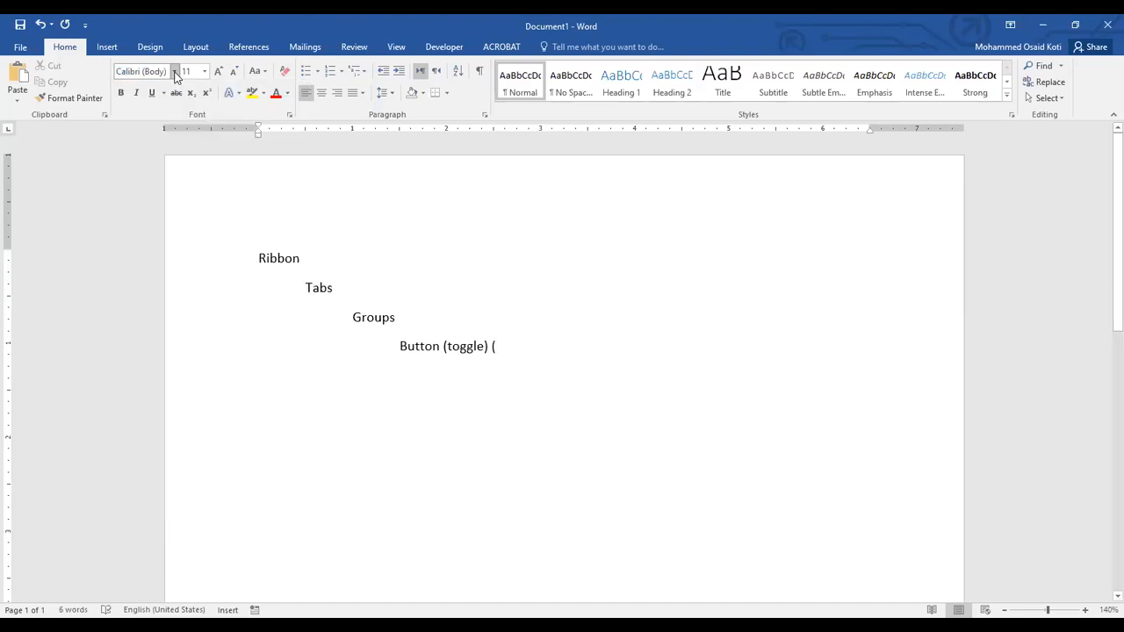
click(175, 72)
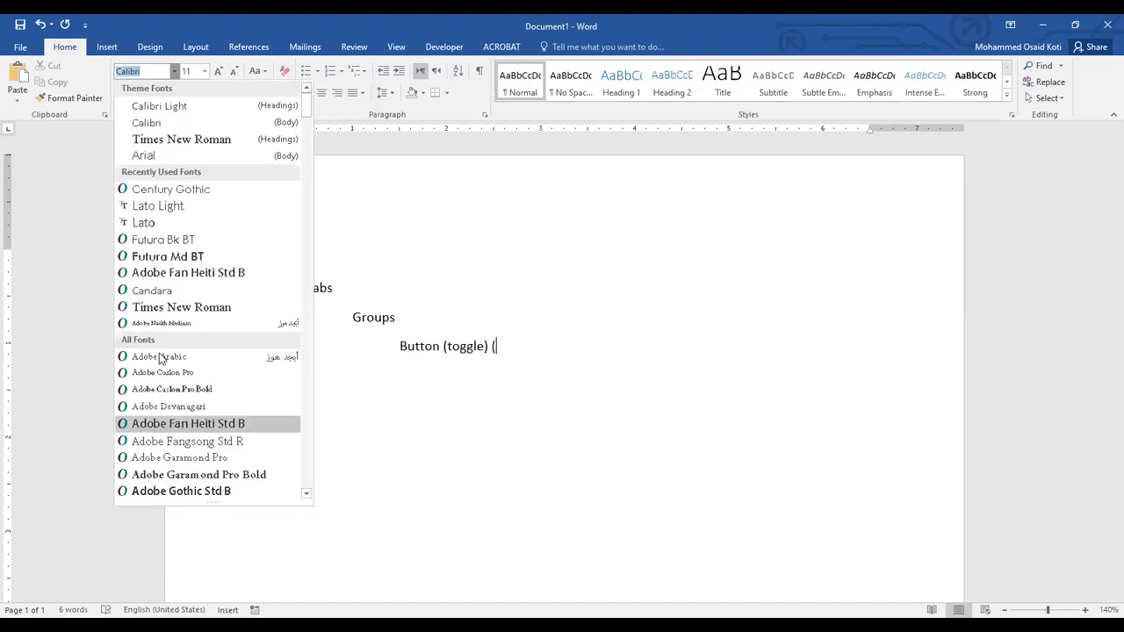
click(175, 72)
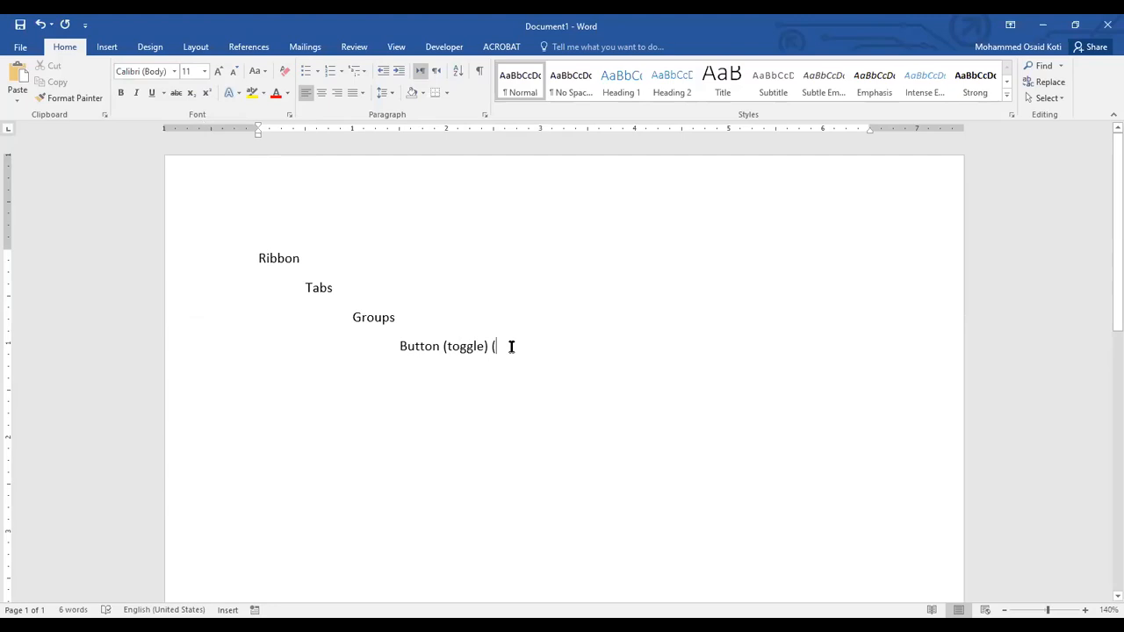
key(BackSpace)
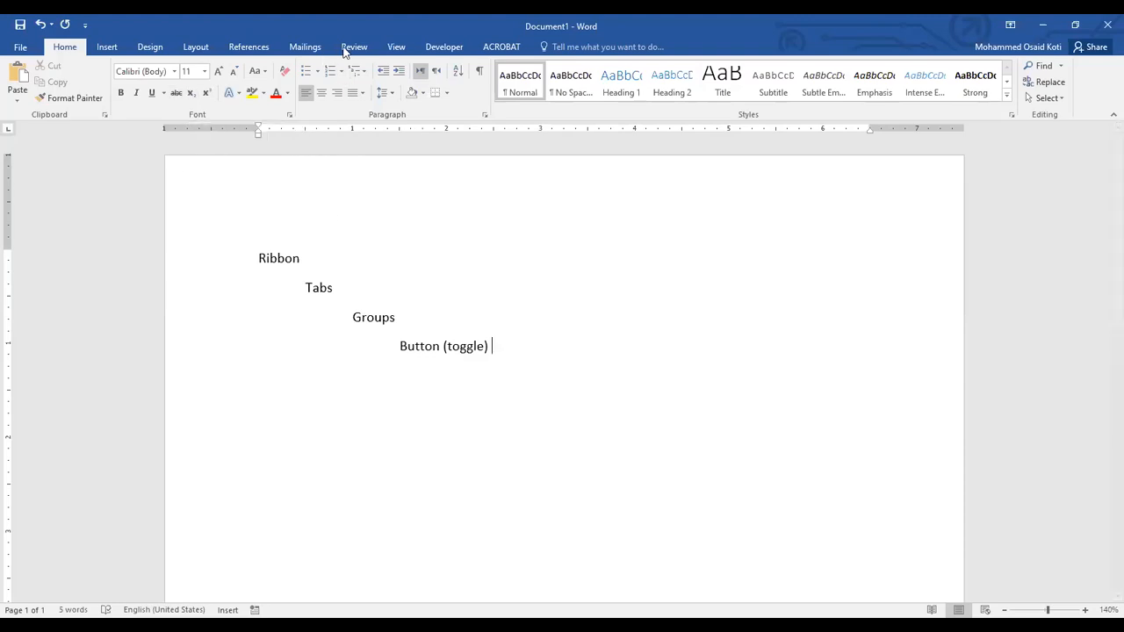
Hide the document rulers and show them again.
click(394, 46)
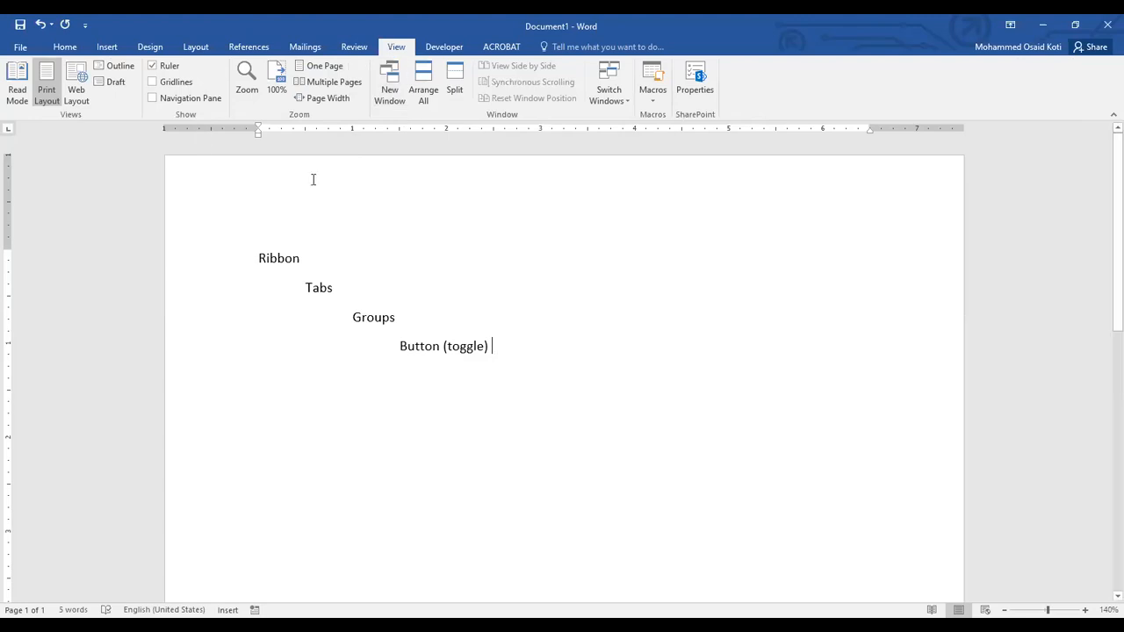
click(152, 66)
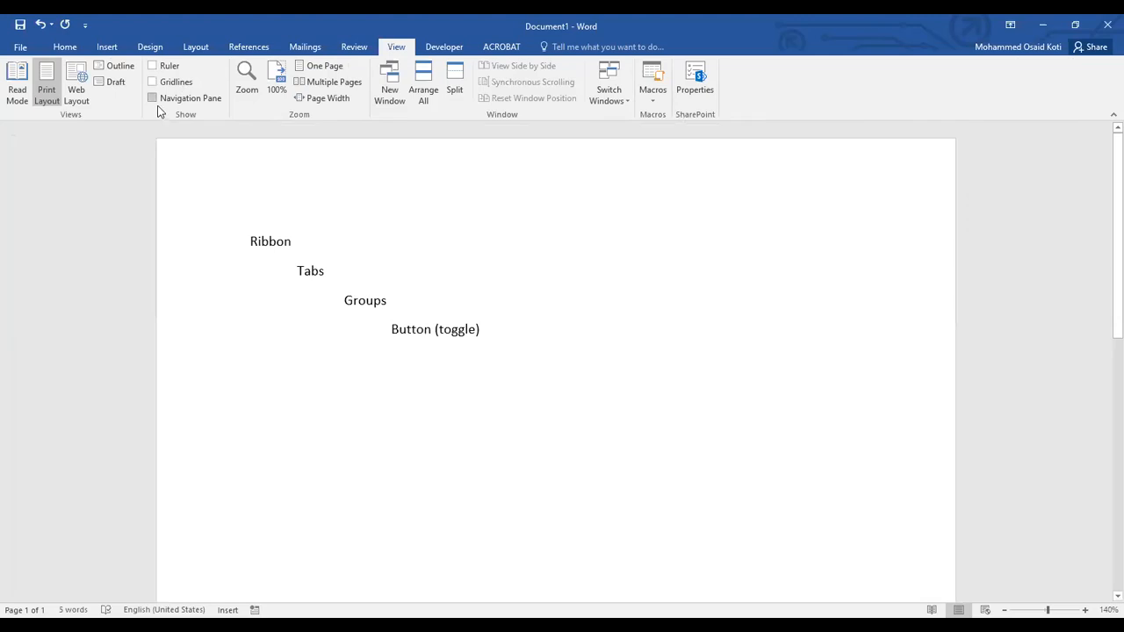
click(152, 67)
Delete the whole four-line outline from "Ribbon" to "Button (toggle)", leaving the page empty.
click(71, 50)
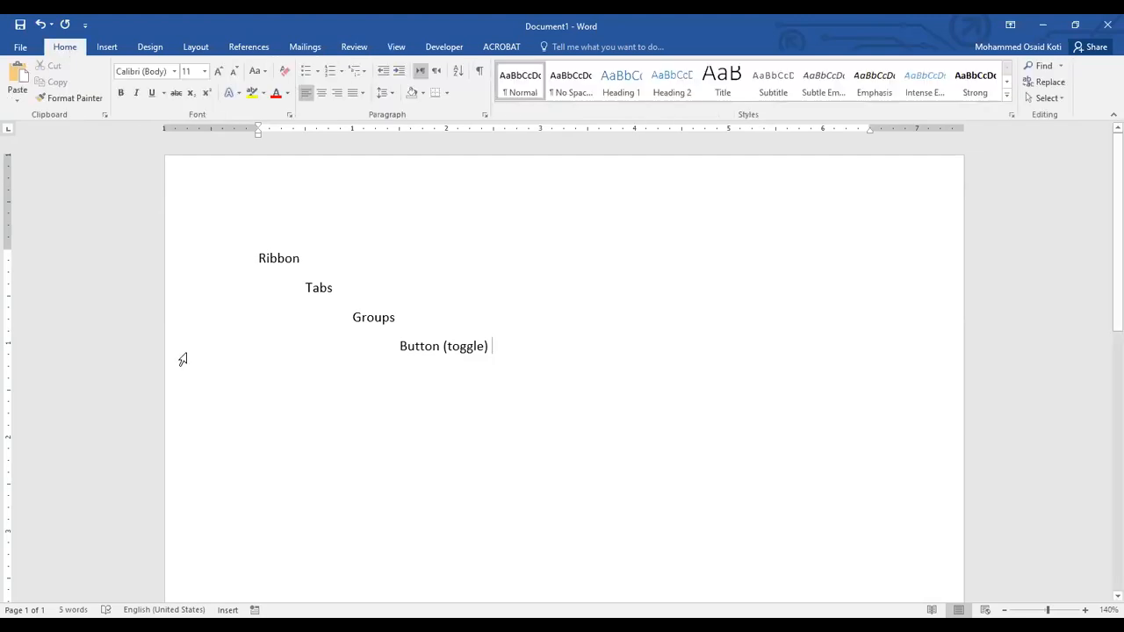
drag(498, 346, 226, 257)
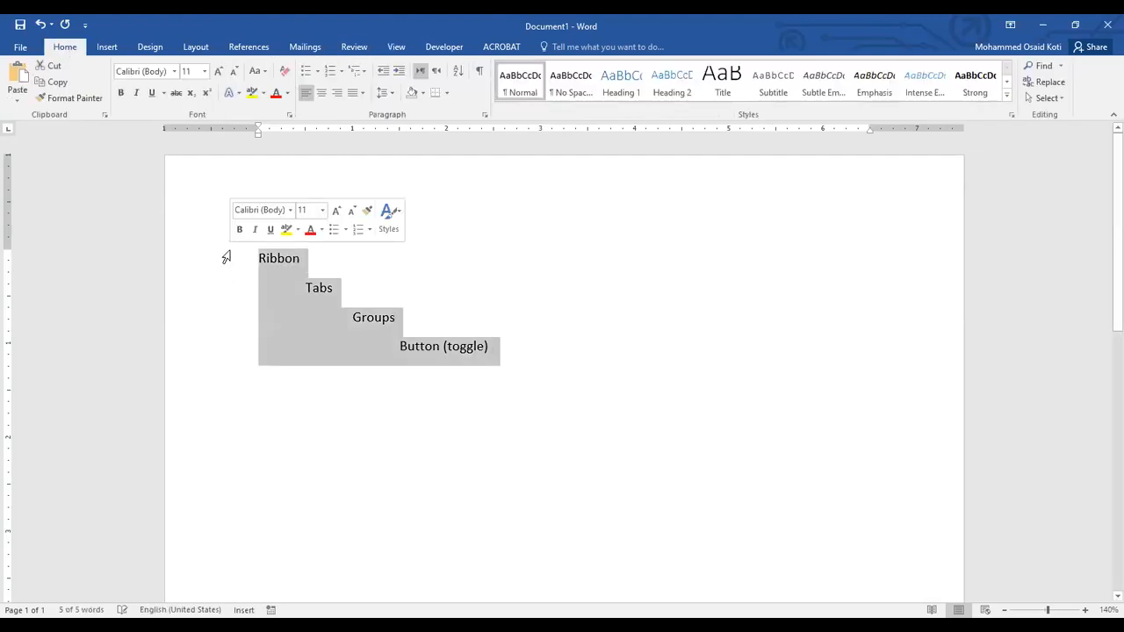
key(Delete)
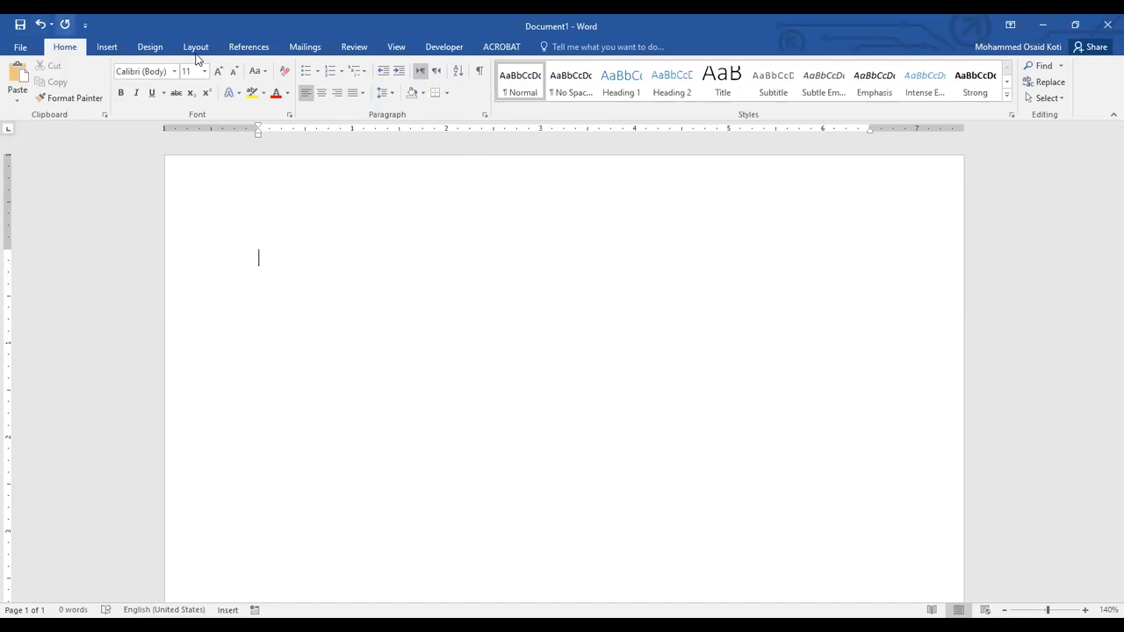
Examine the Quick Access Toolbar customization options and the Clipboard contents, closing both without changes.
click(85, 25)
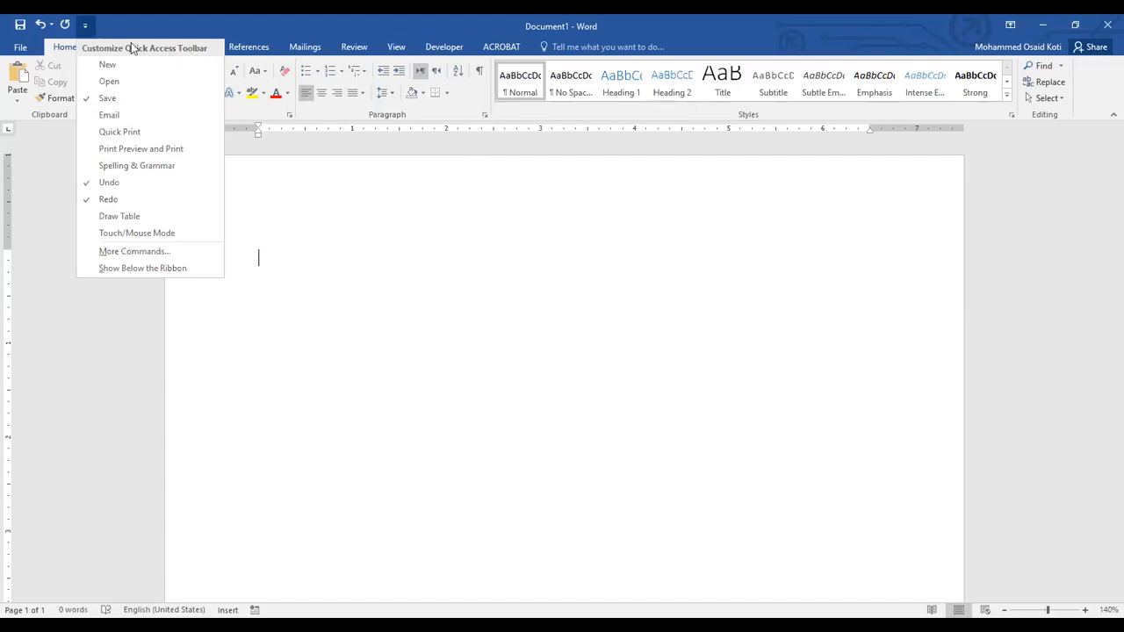
key(Escape)
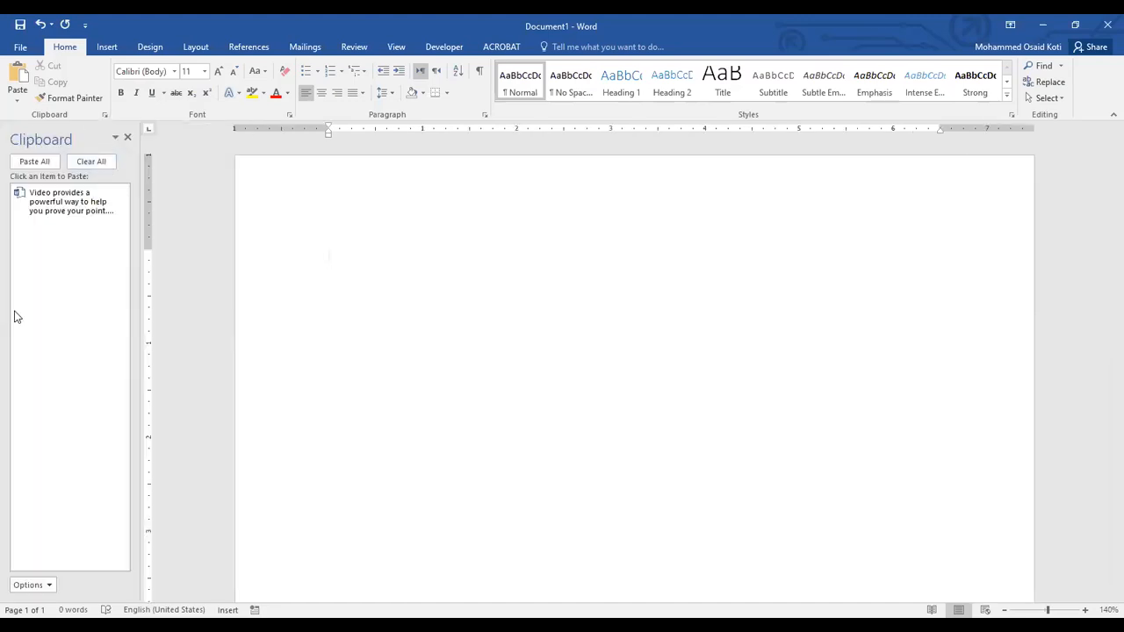
click(127, 137)
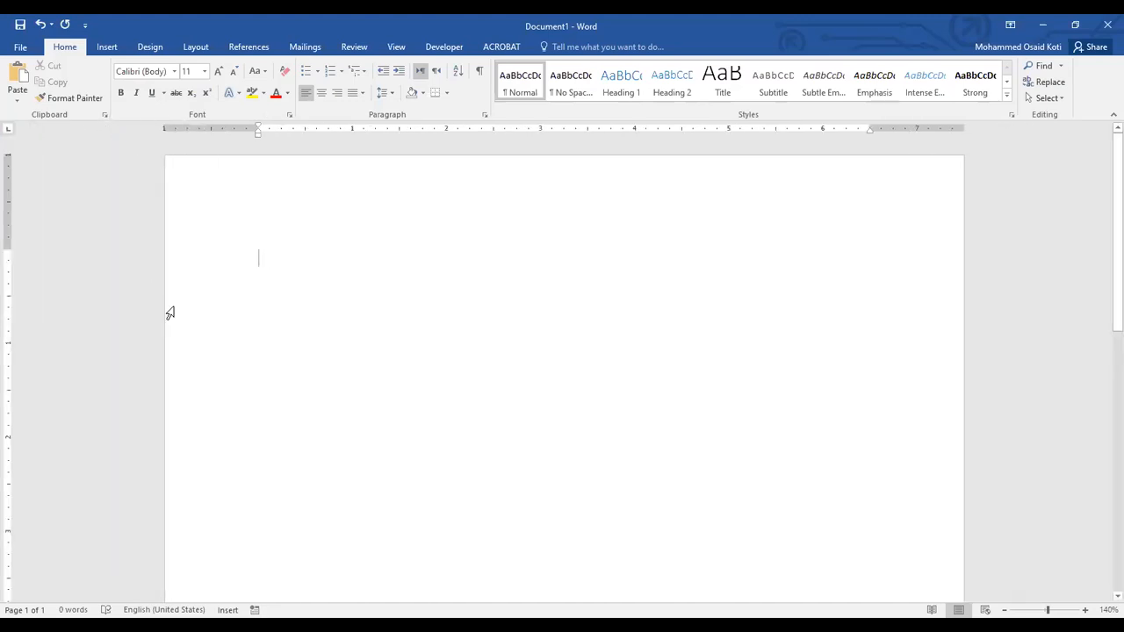
Examine the detailed Font settings and the Paragraph settings, cancelling each without changes.
click(290, 116)
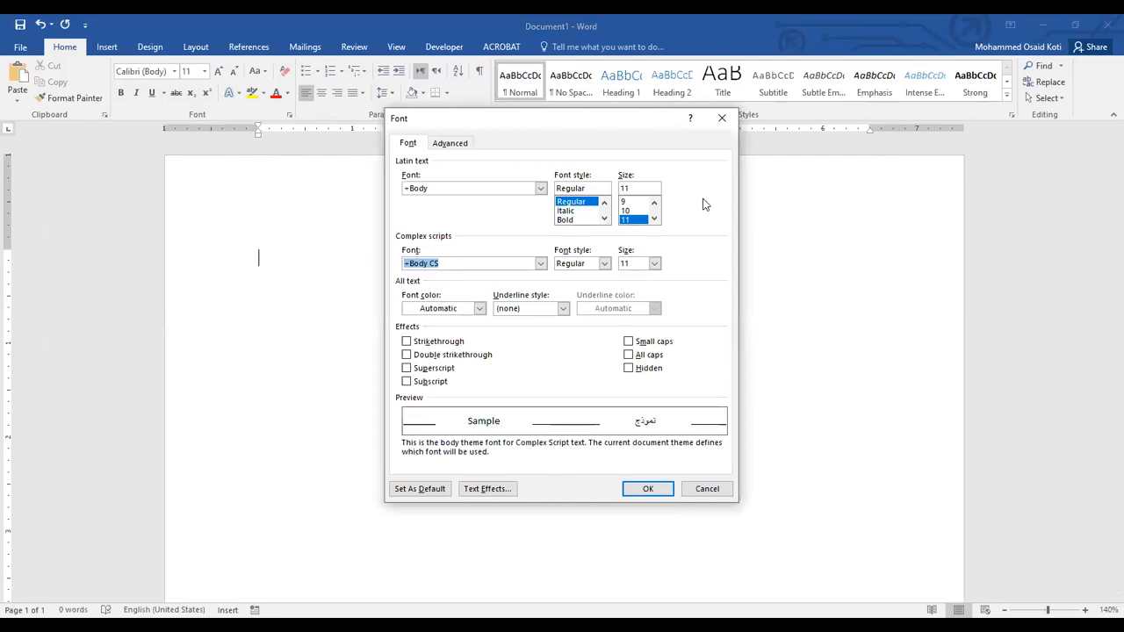
click(708, 493)
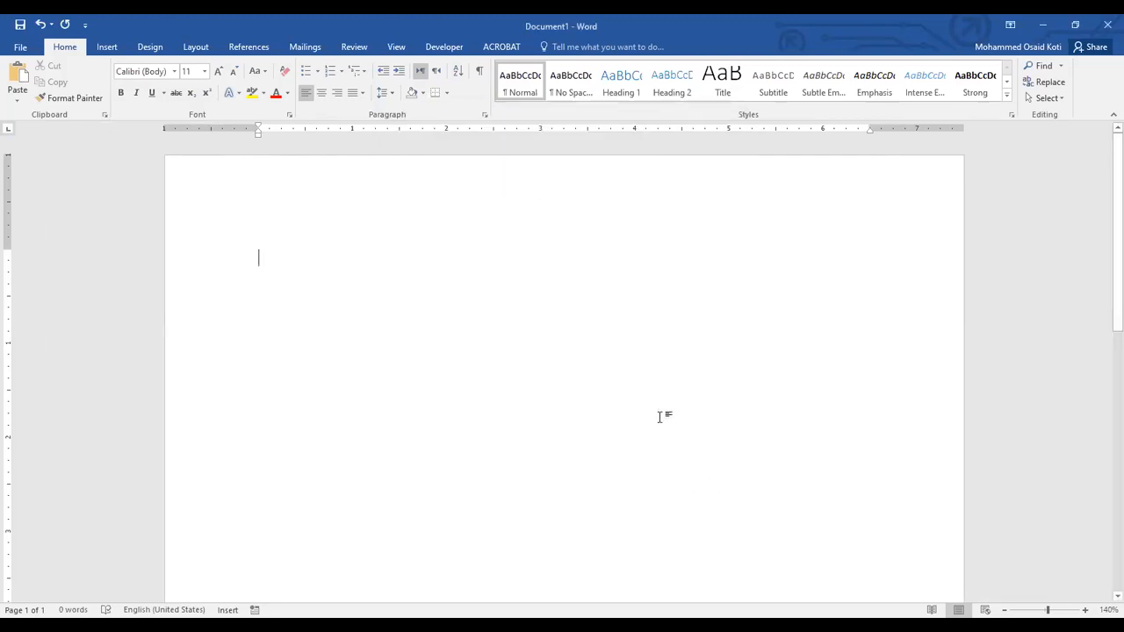
click(484, 117)
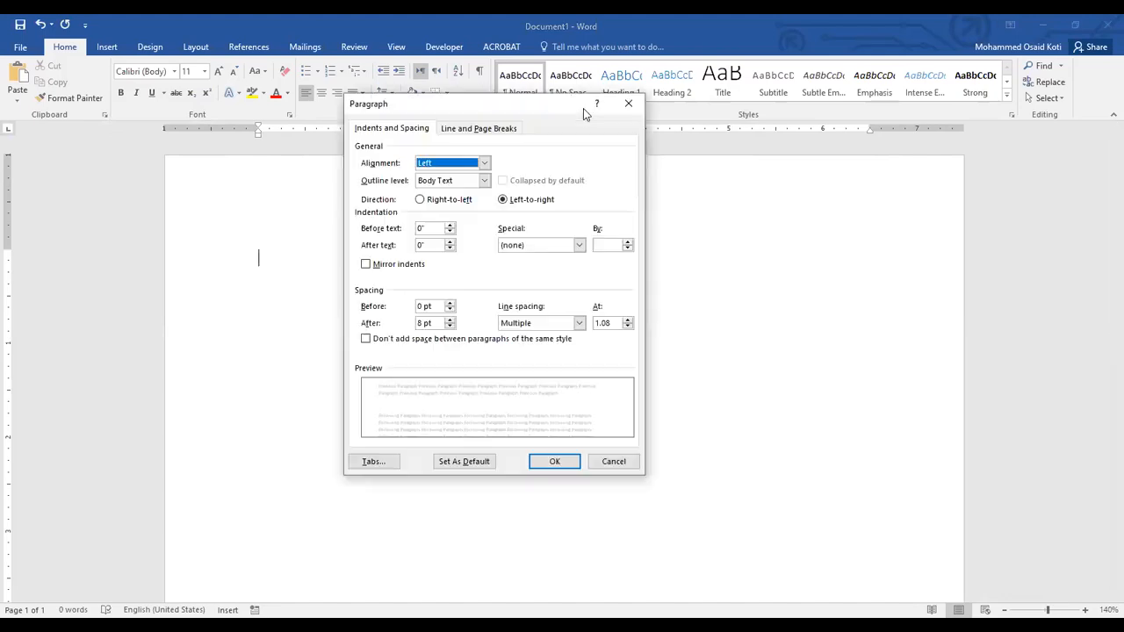
click(603, 467)
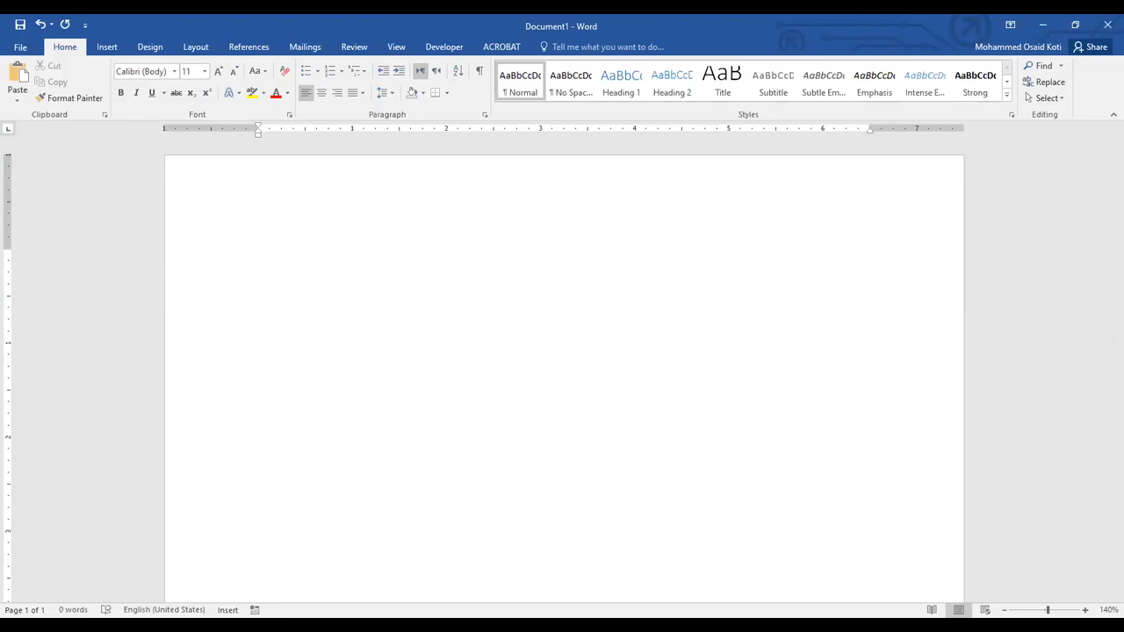
Zoom the blank page out to 70%, back in to 140%, and vary the zoom level again.
scroll(562, 378, down, 7)
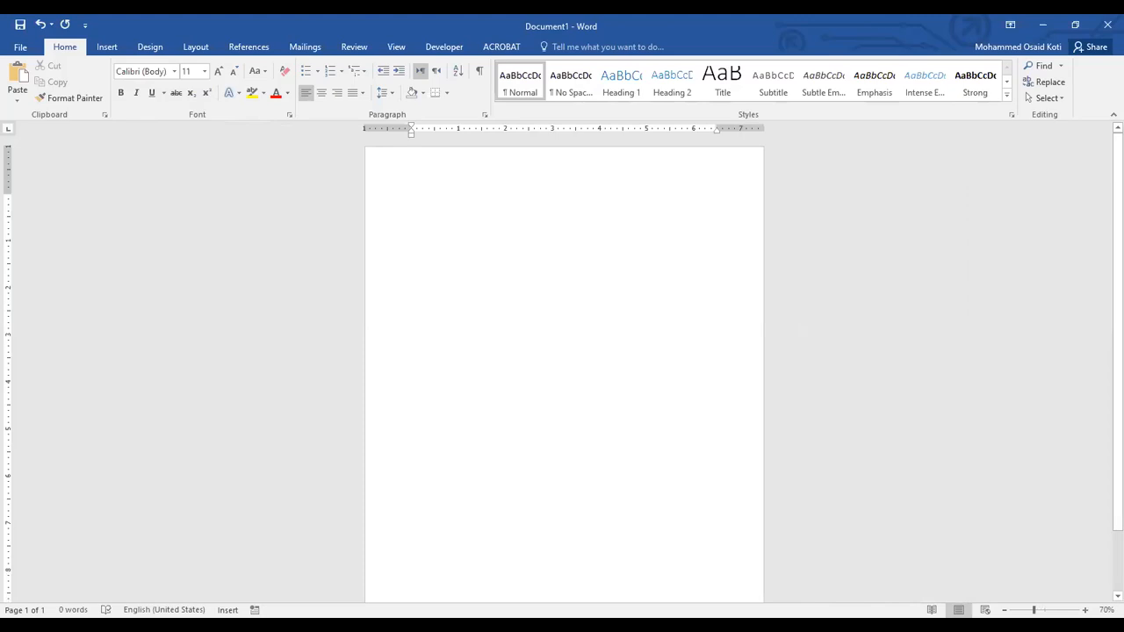
scroll(562, 377, up, 6)
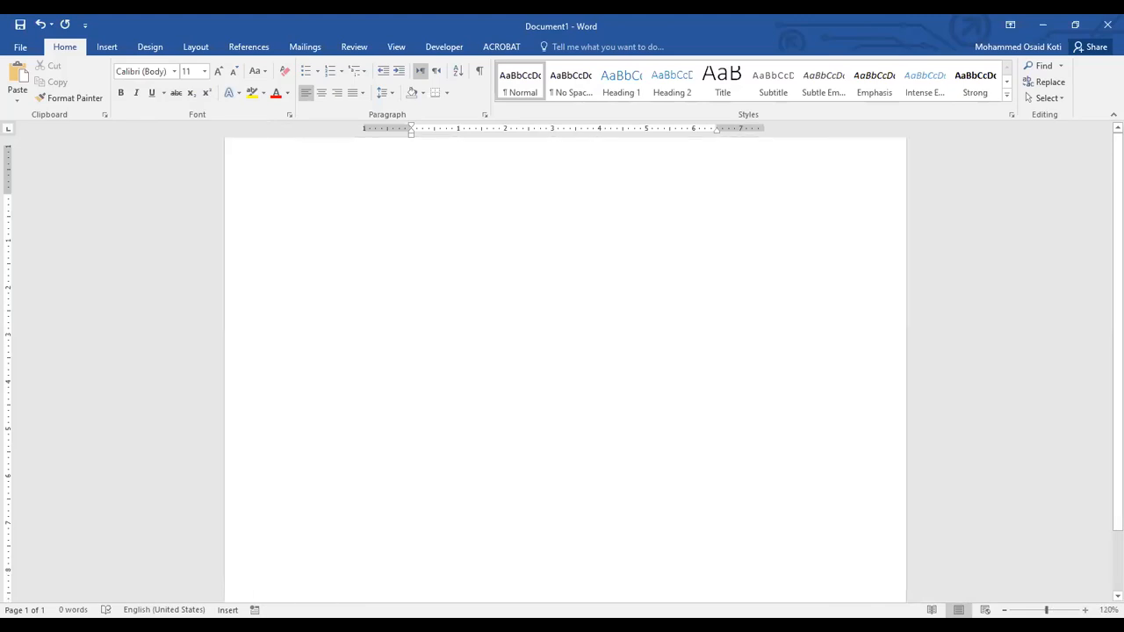
scroll(562, 378, up, 1)
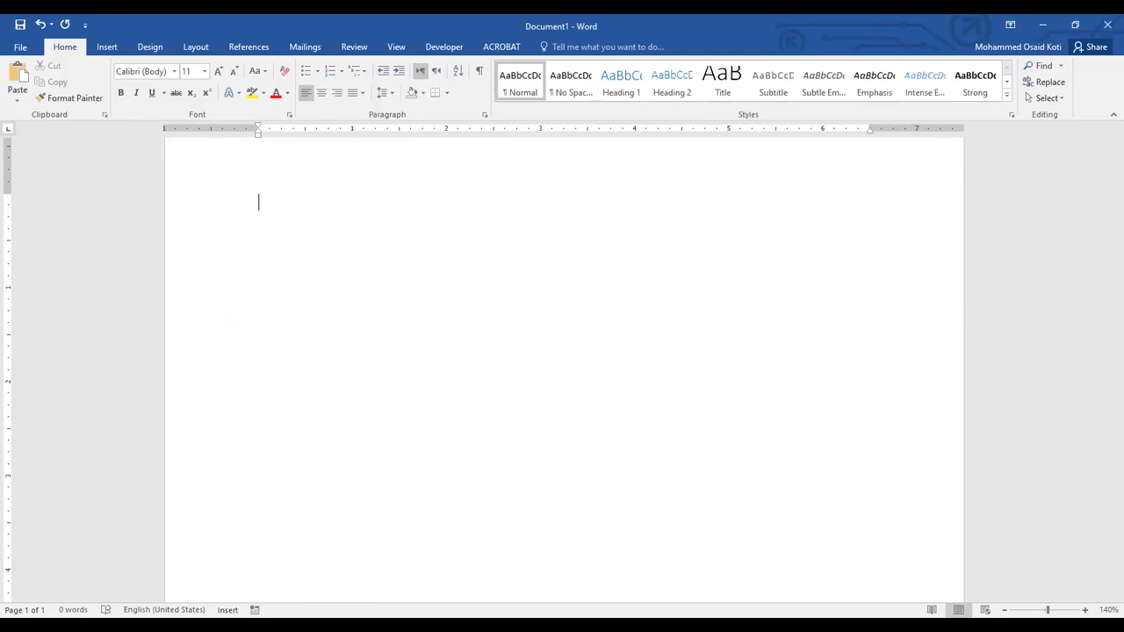
scroll(562, 378, down, 7)
scroll(562, 377, up, 3)
scroll(562, 378, up, 10)
scroll(562, 377, down, 14)
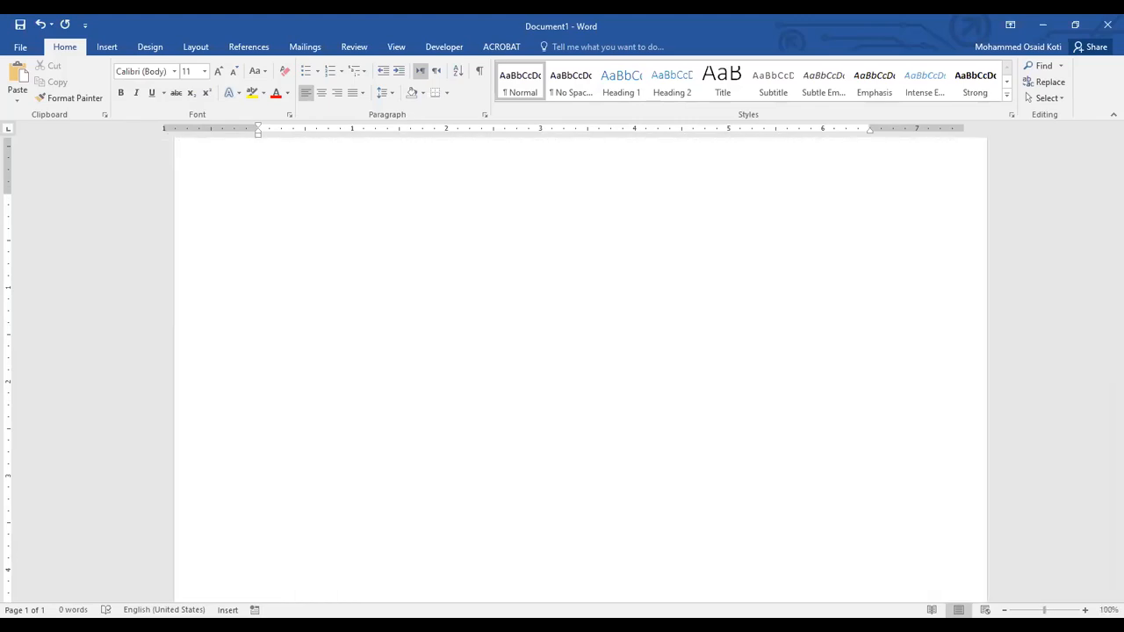
Set the page zoom to exactly 200% using the Zoom settings.
scroll(562, 378, up, 4)
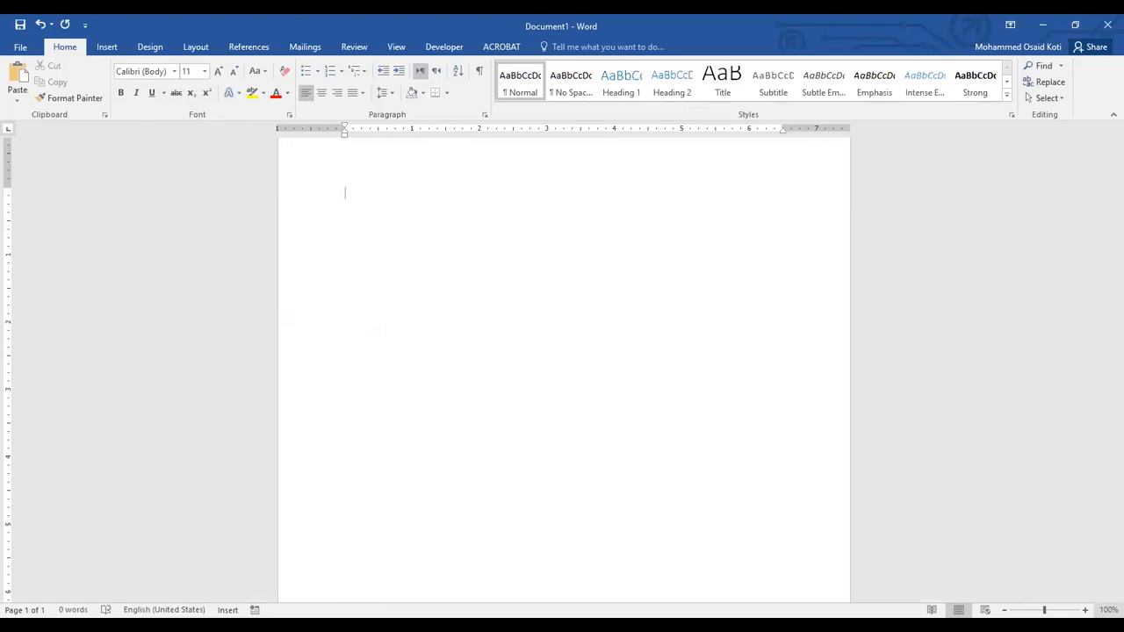
key(alt+v)
key(z)
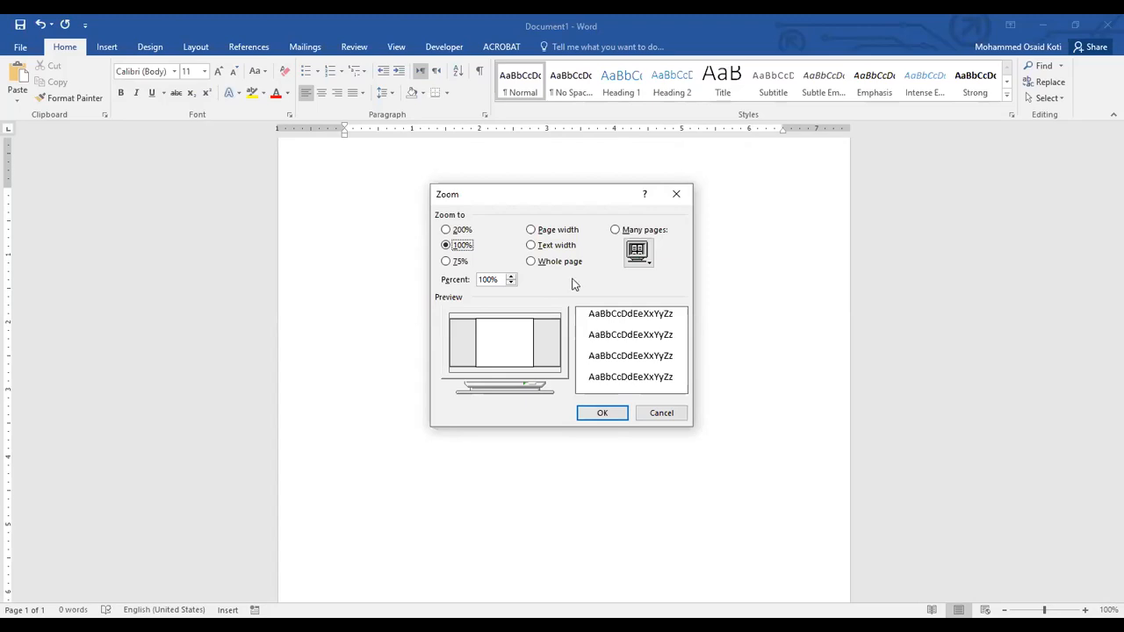
click(447, 230)
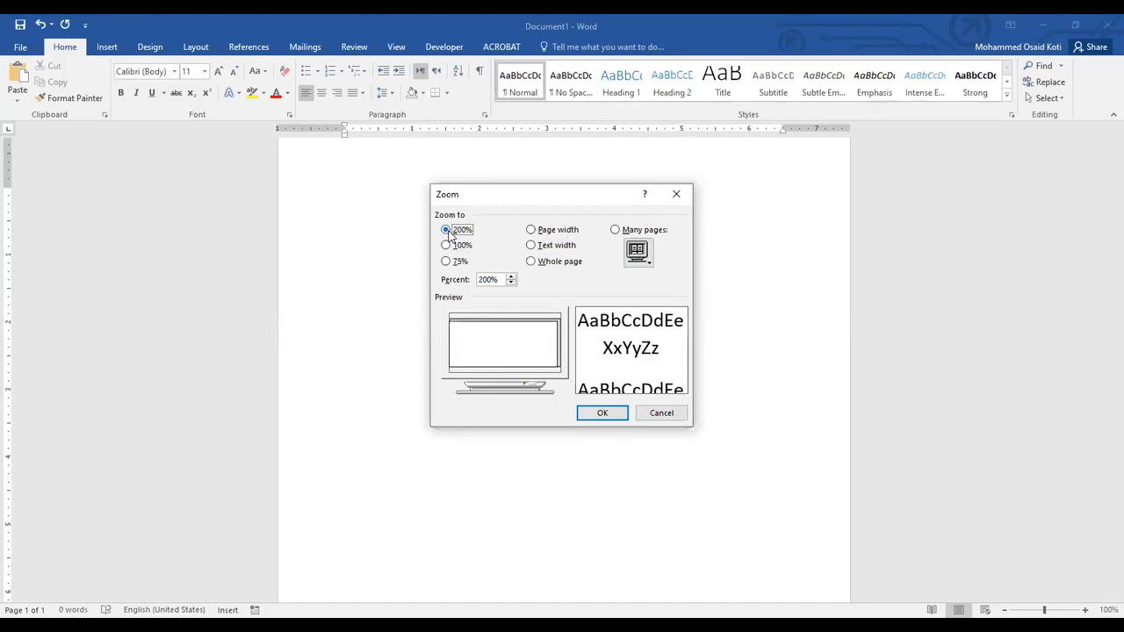
click(600, 413)
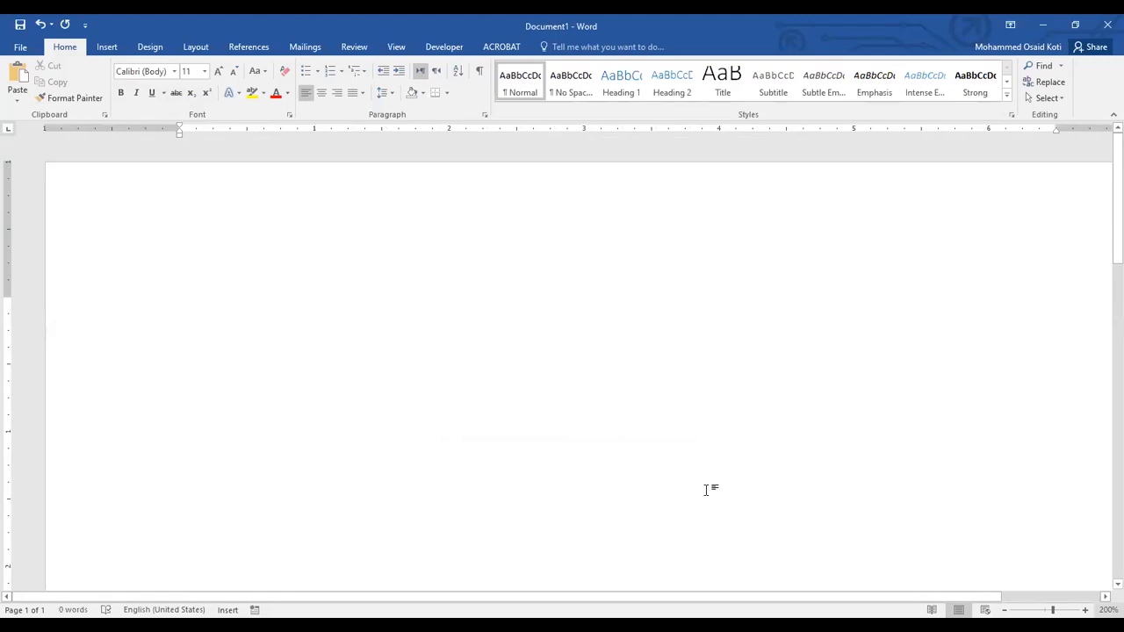
Zoom the document to page width, and after that to fit the whole page.
key(alt+w)
key(q)
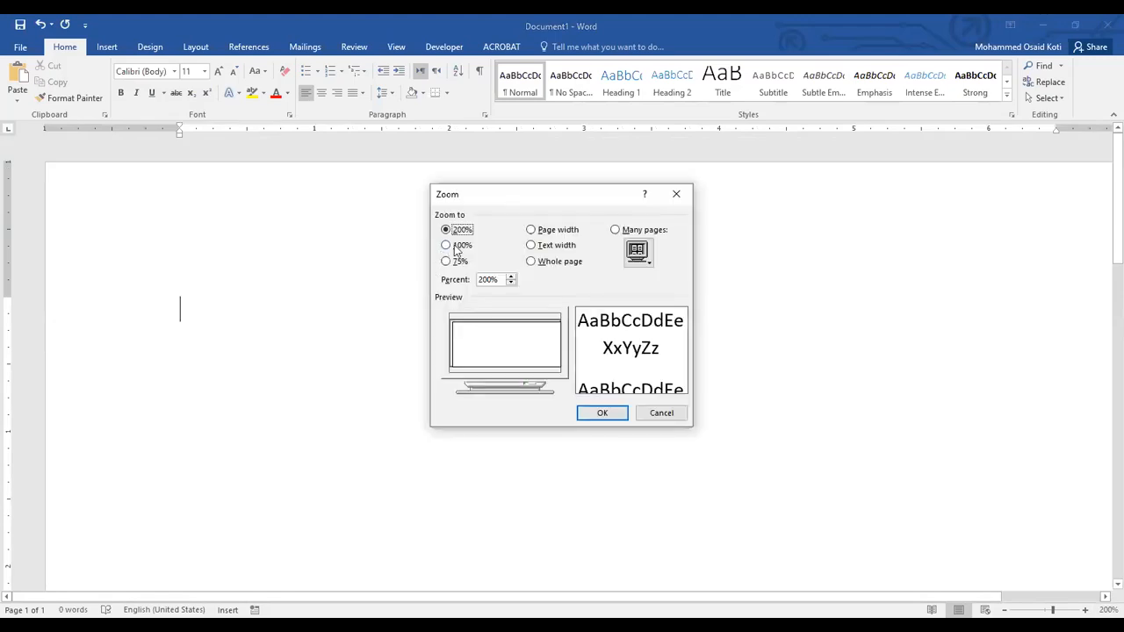
click(455, 249)
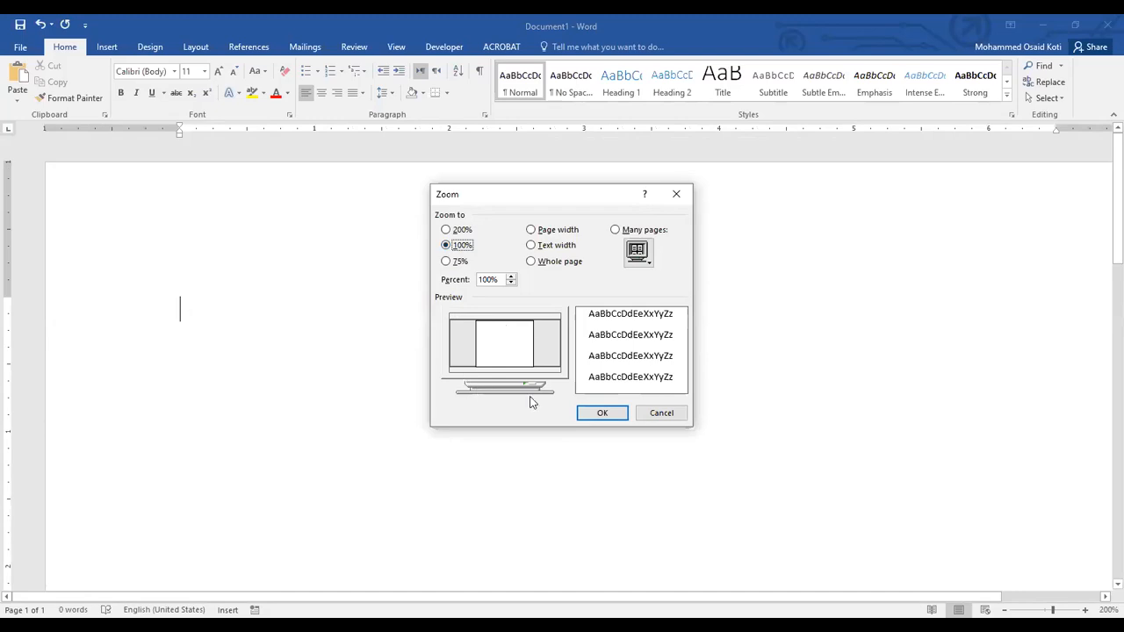
click(548, 232)
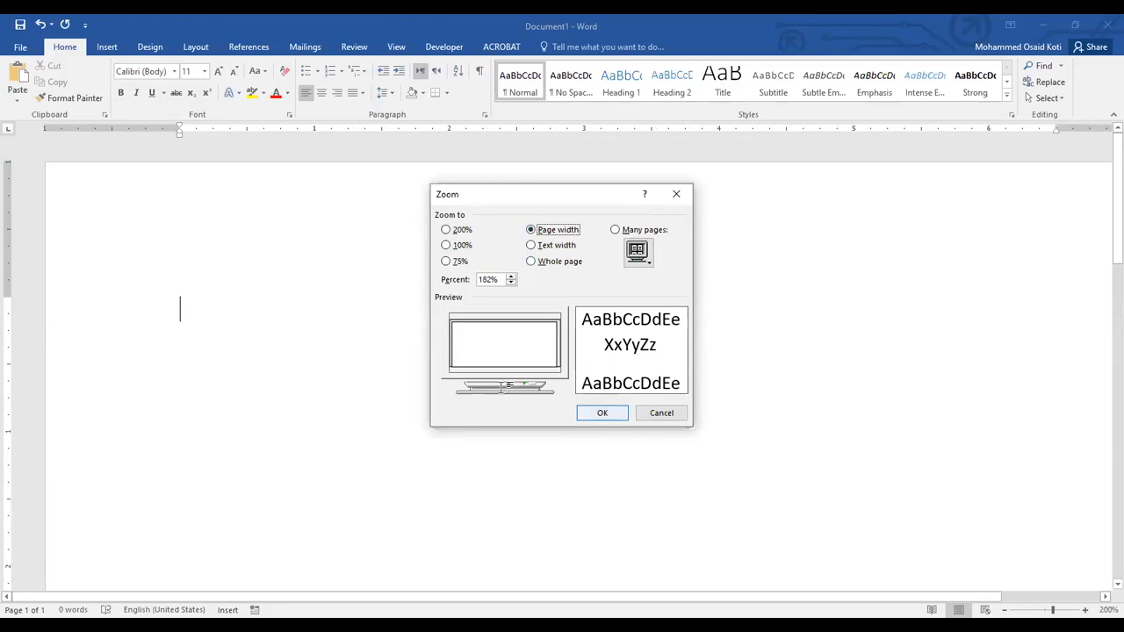
click(604, 413)
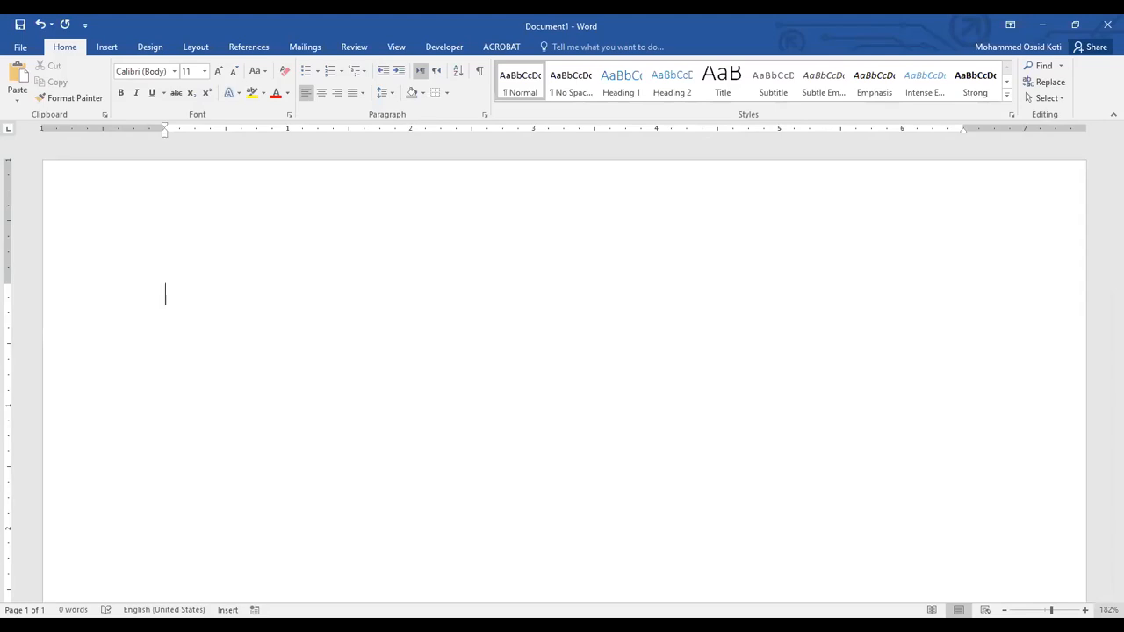
click(549, 261)
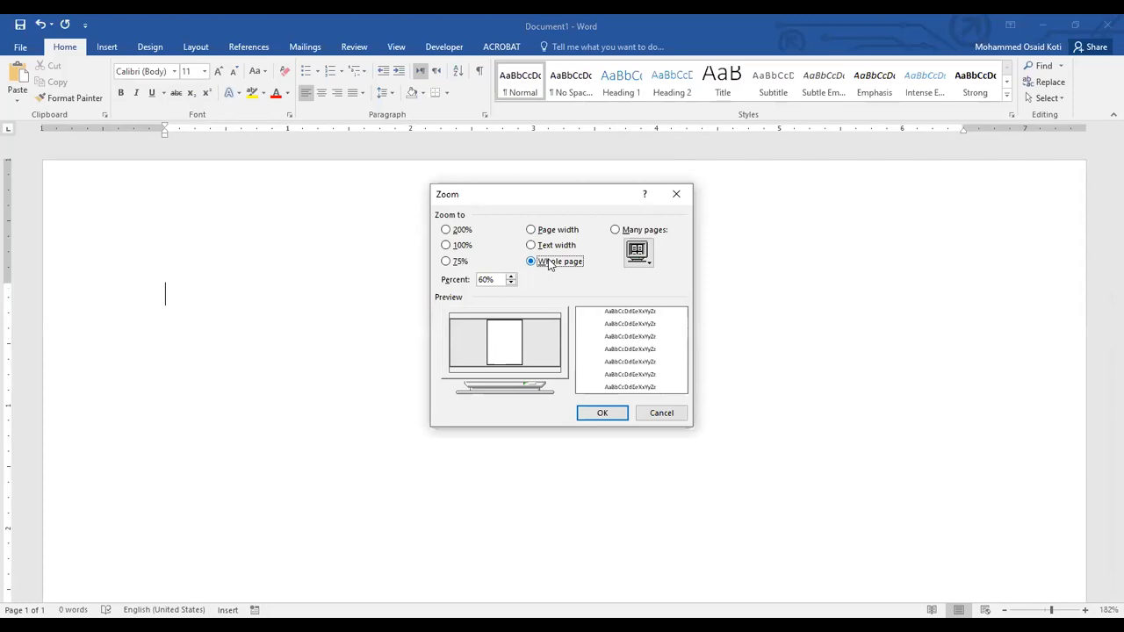
click(612, 415)
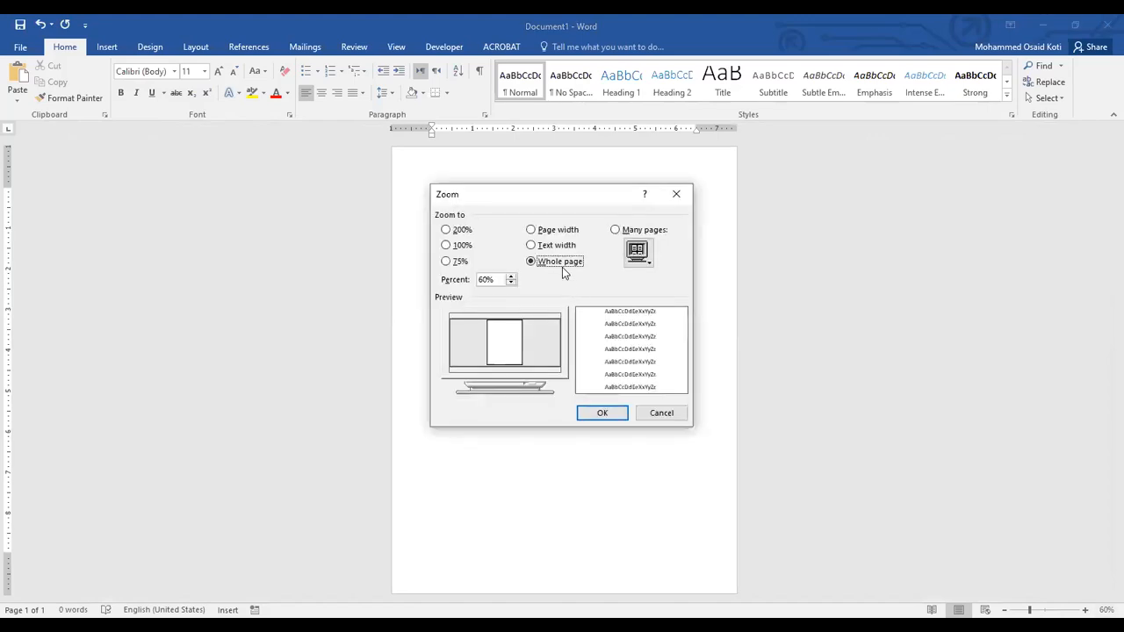
Preview the Text width, Many pages and Page width zoom options, and apply 100% zoom.
click(557, 245)
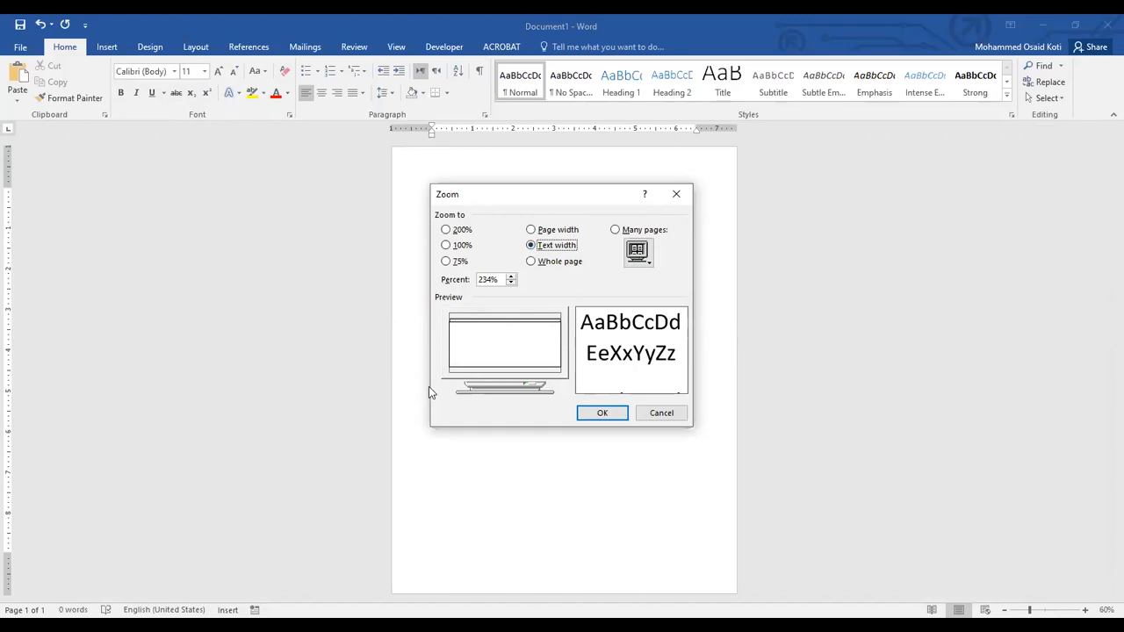
click(616, 230)
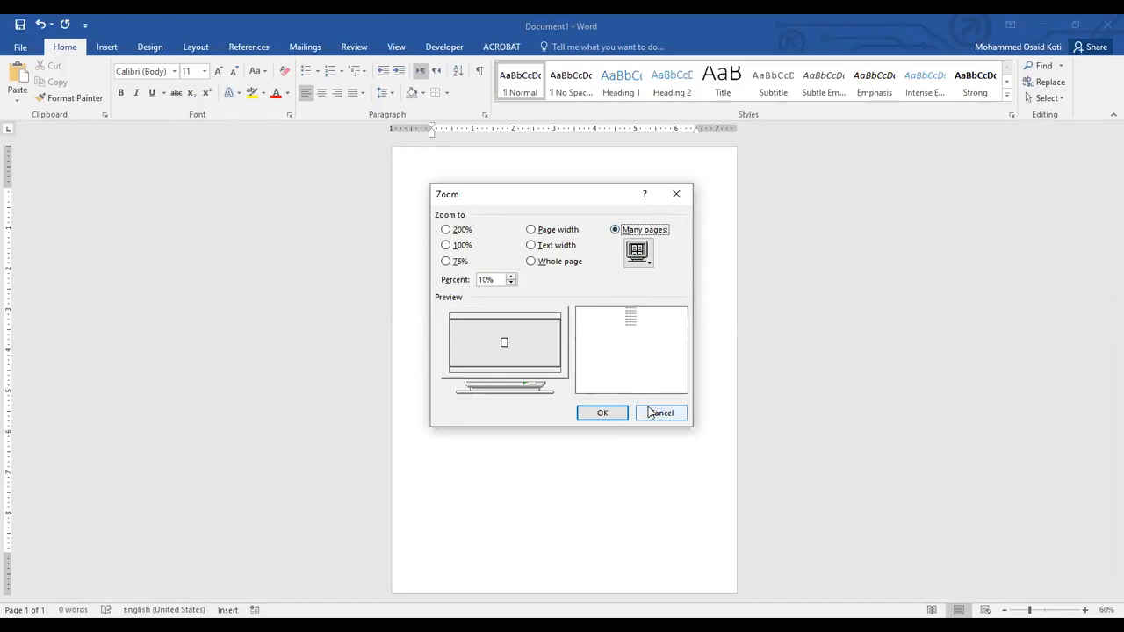
click(531, 229)
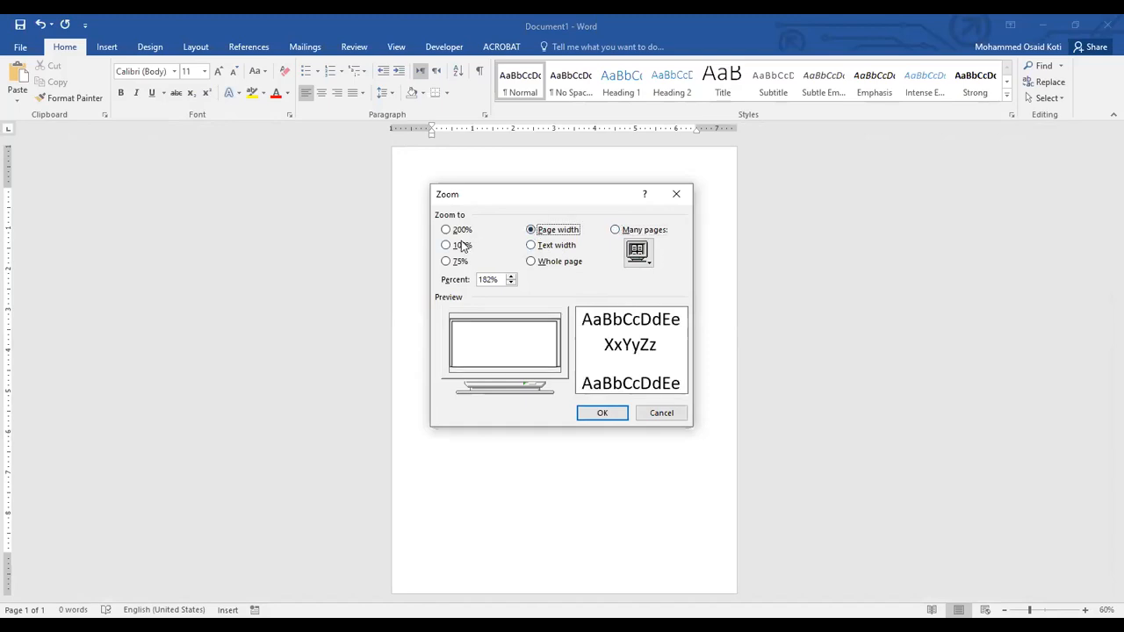
click(460, 245)
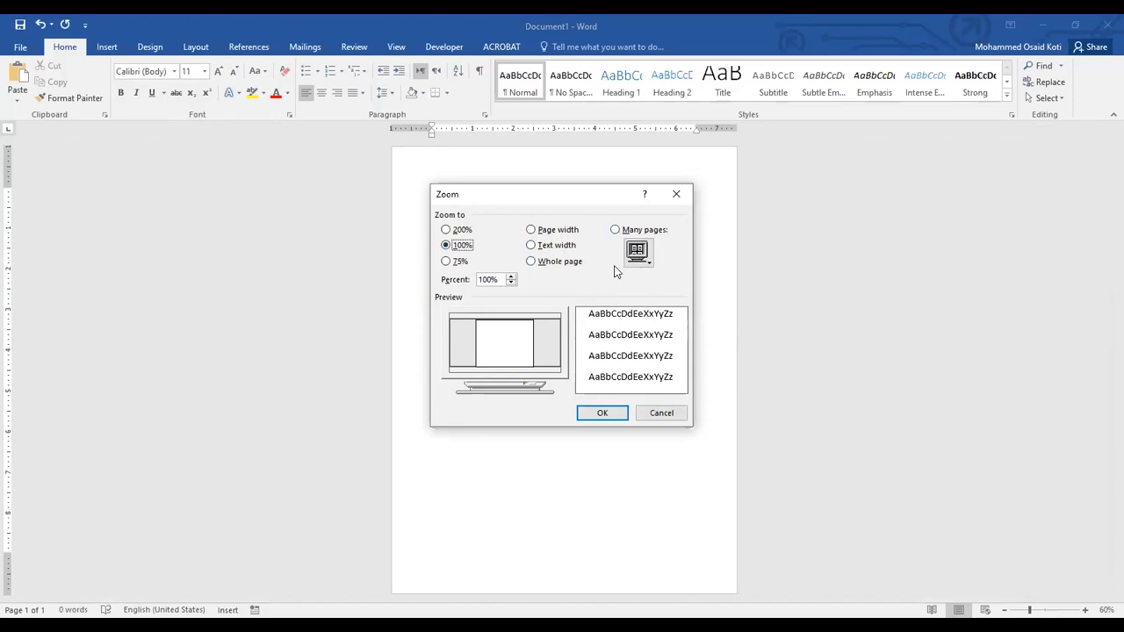
click(602, 416)
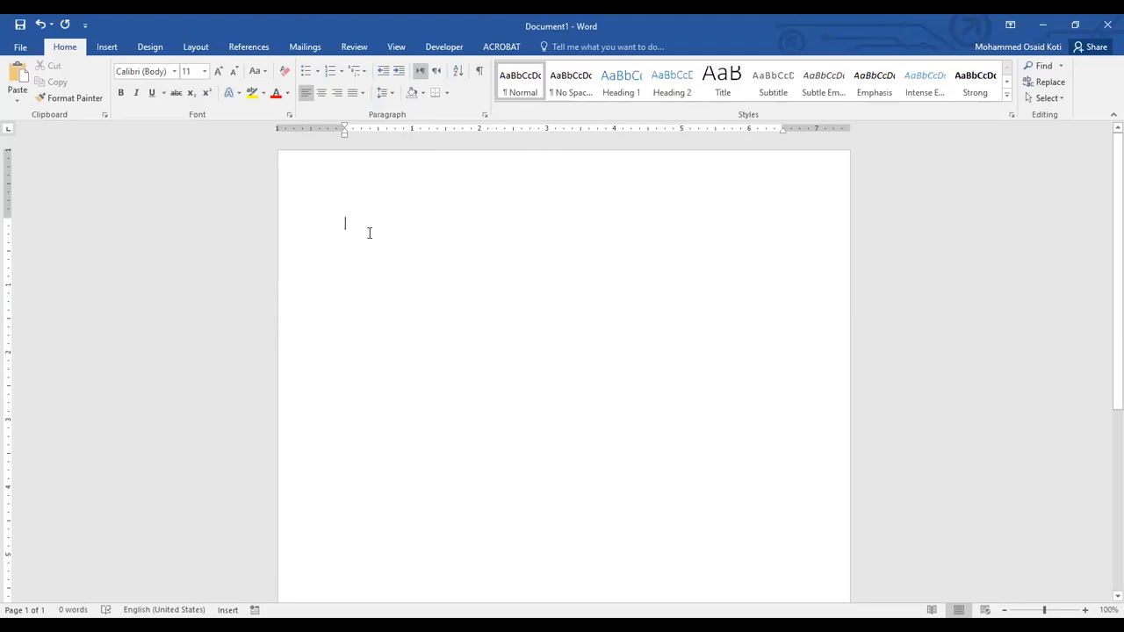
Hide the rulers around the document and show them again.
click(404, 51)
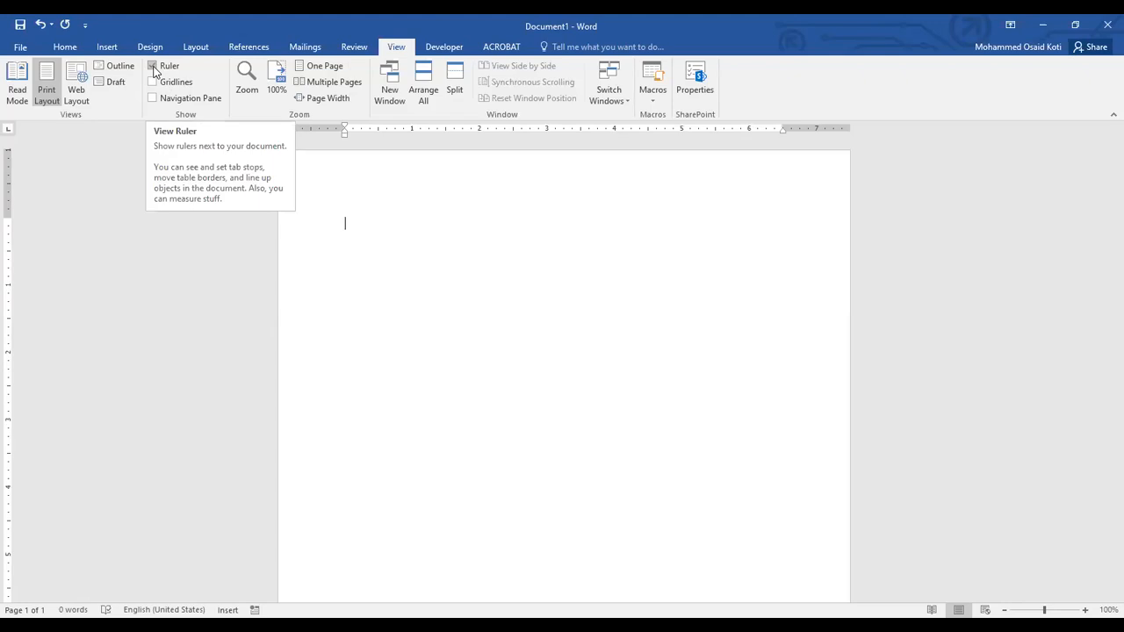
click(154, 70)
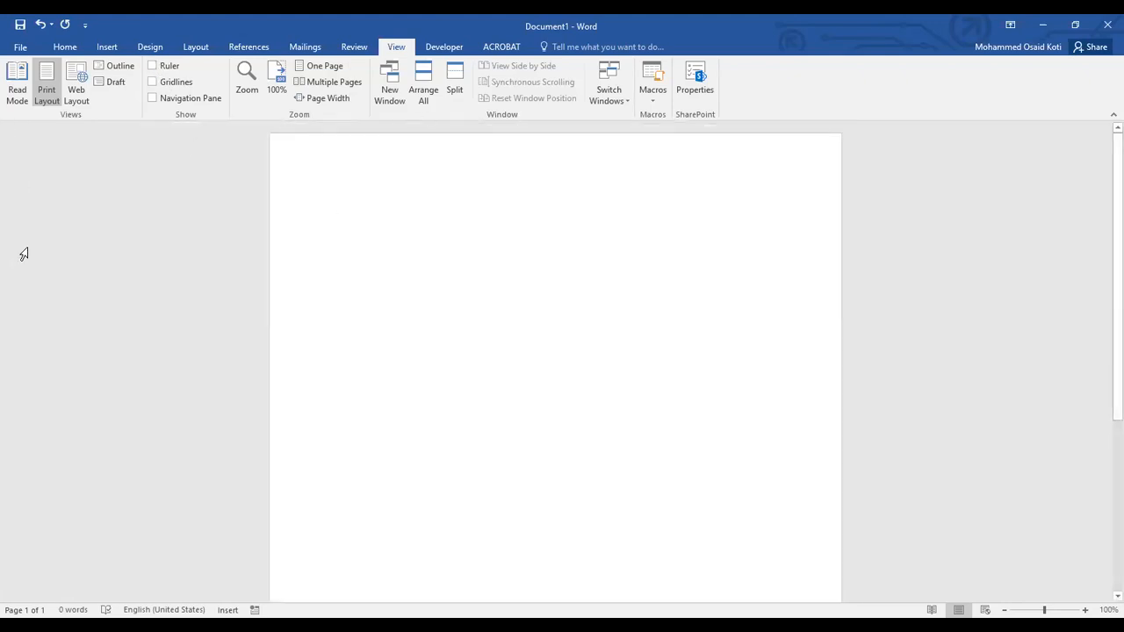
click(151, 66)
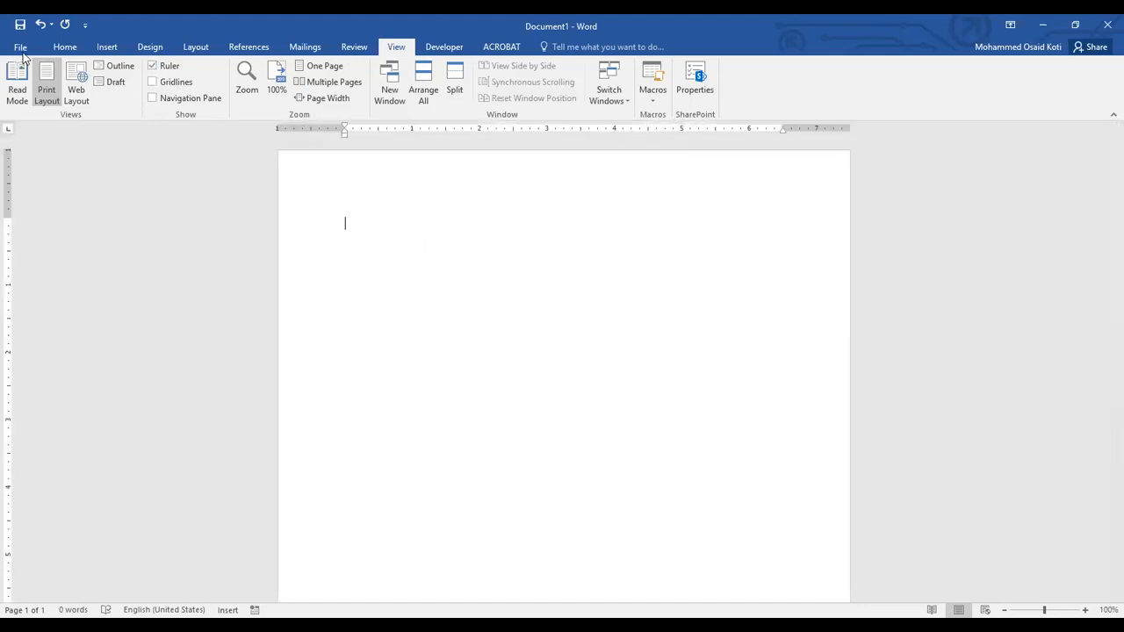
click(63, 48)
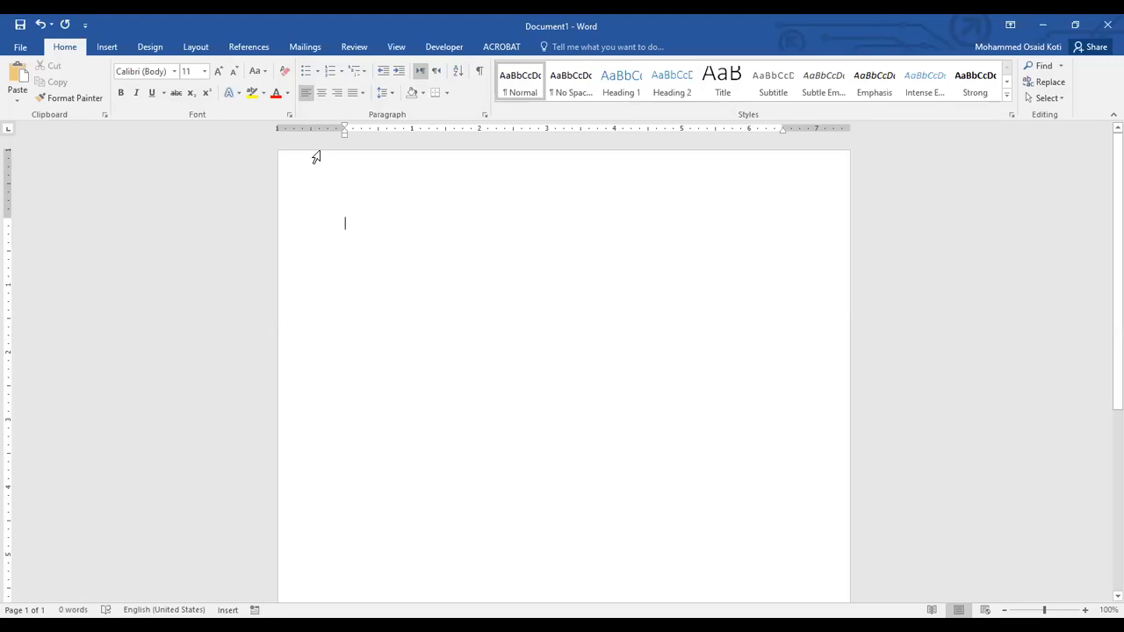
View the empty document in Read Mode and return to Print Layout.
click(397, 47)
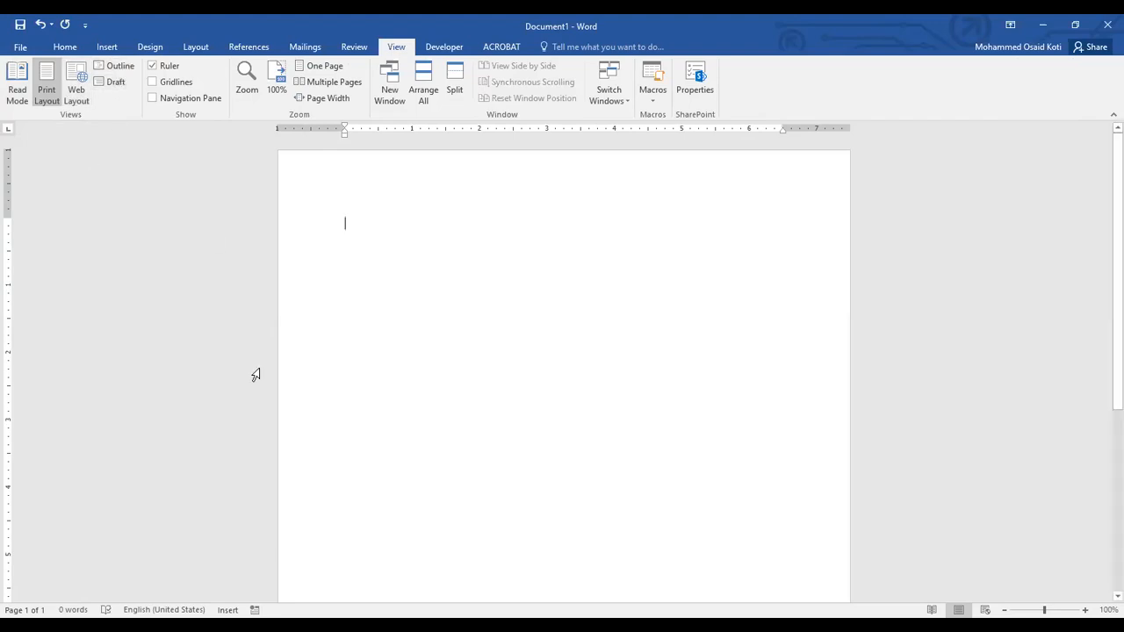
click(16, 93)
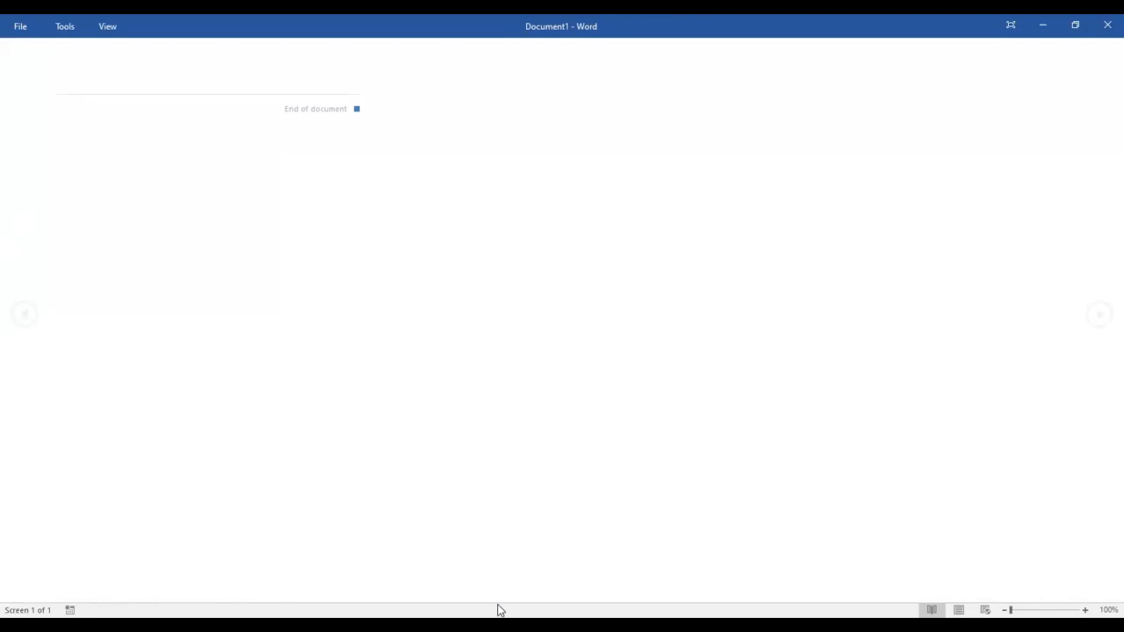
click(958, 610)
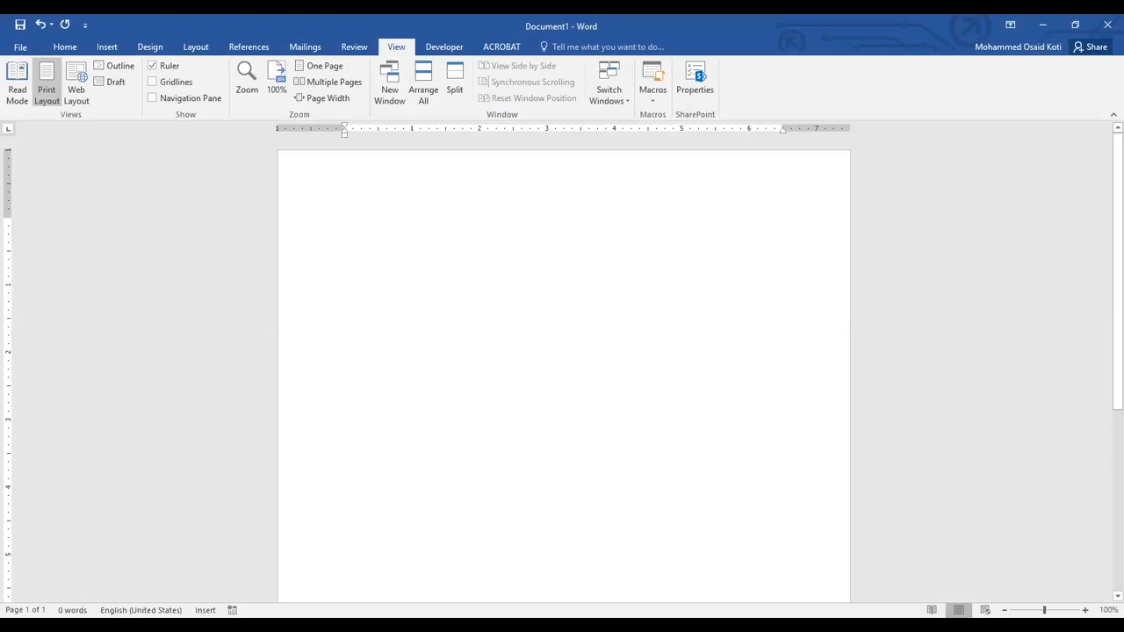
Generate sample paragraphs with =rand() and view them in Read Mode, returning to Print Layout.
text(=rand())
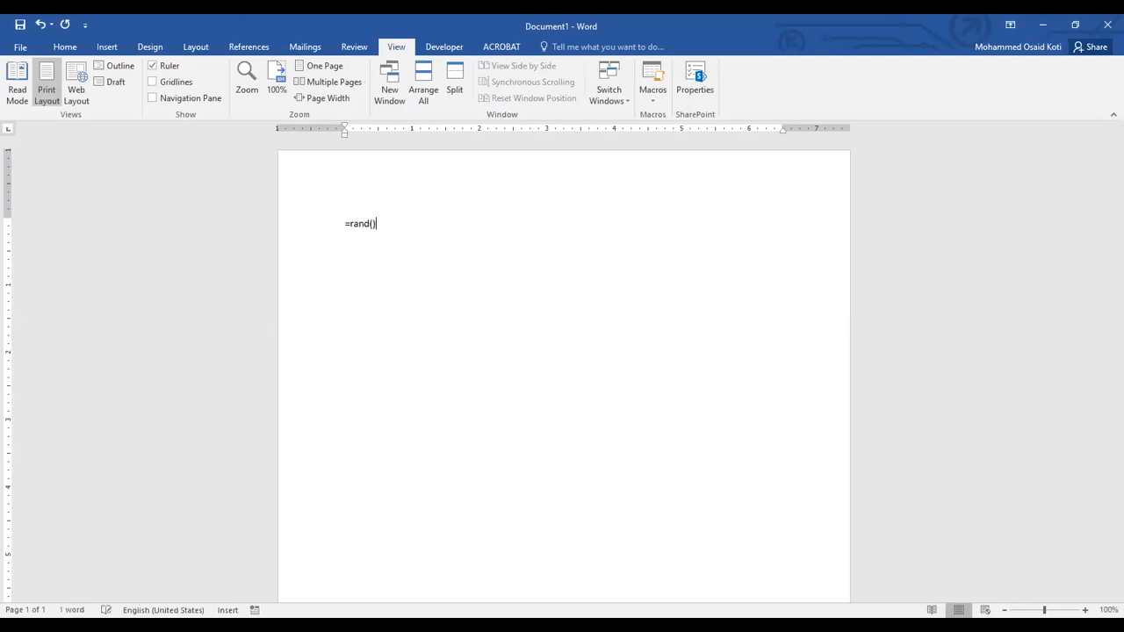
key(Return)
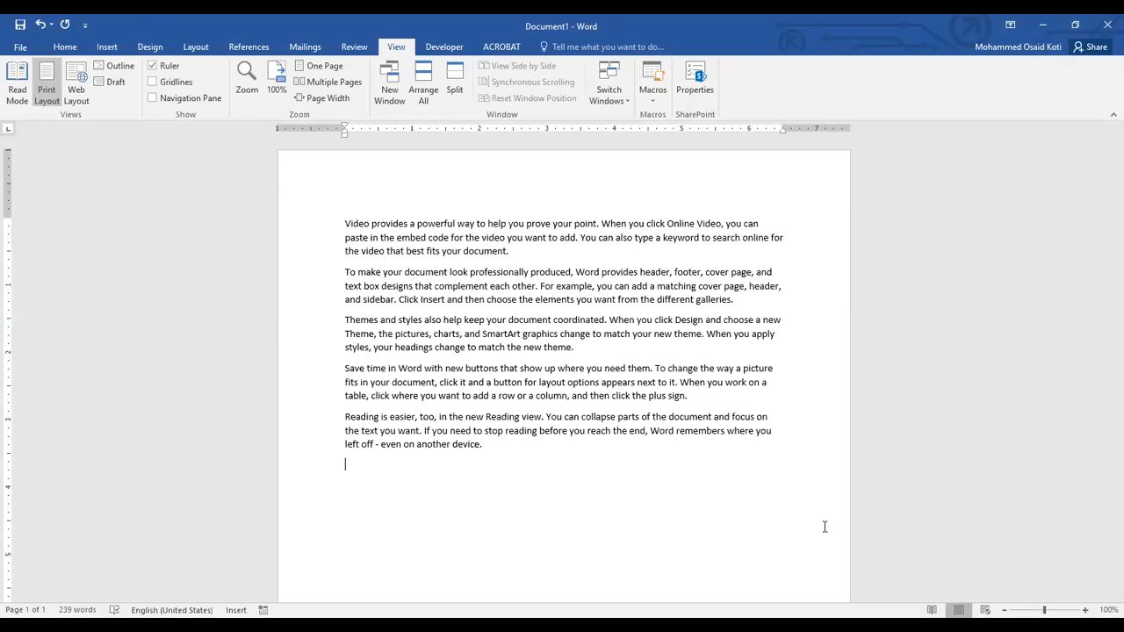
click(17, 93)
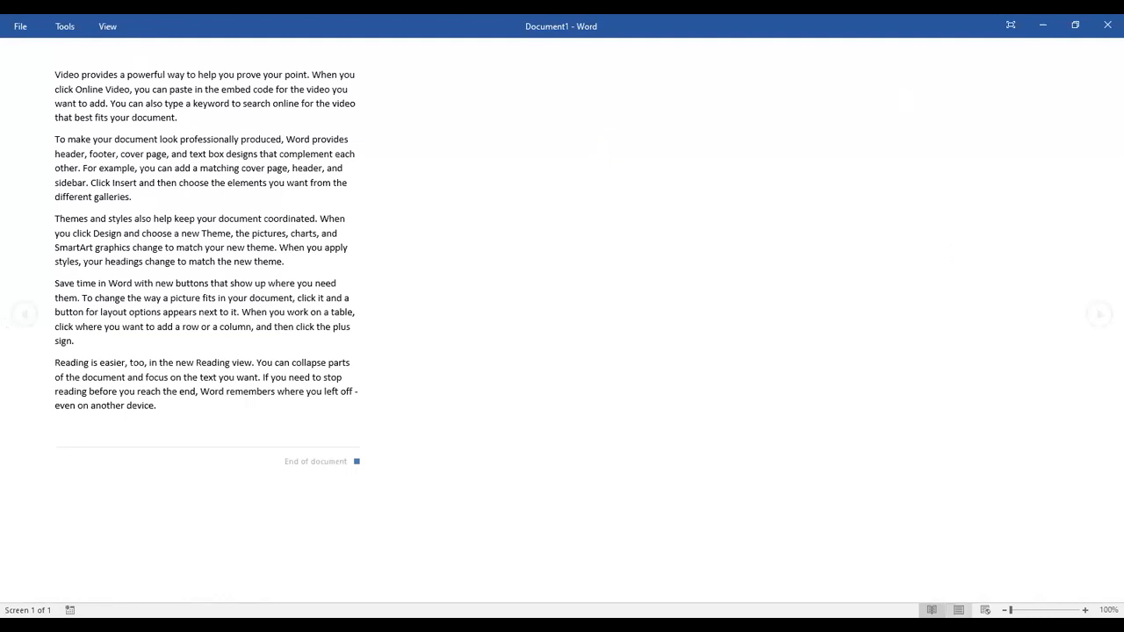
click(959, 609)
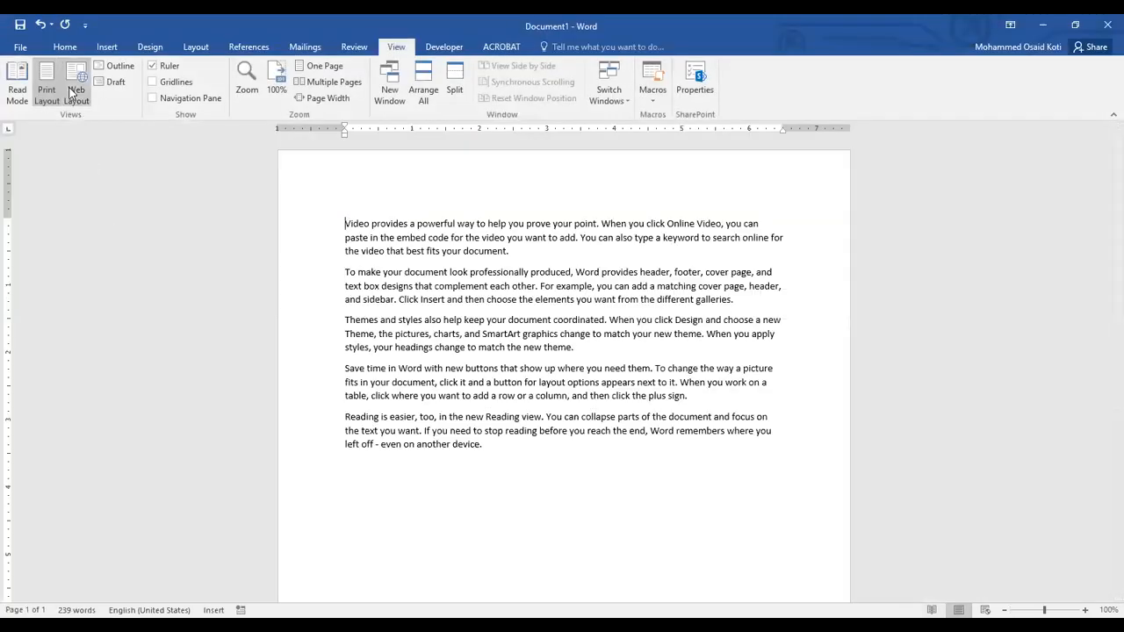
View the sample text in Web Layout and in Outline view, returning to Print Layout.
click(73, 93)
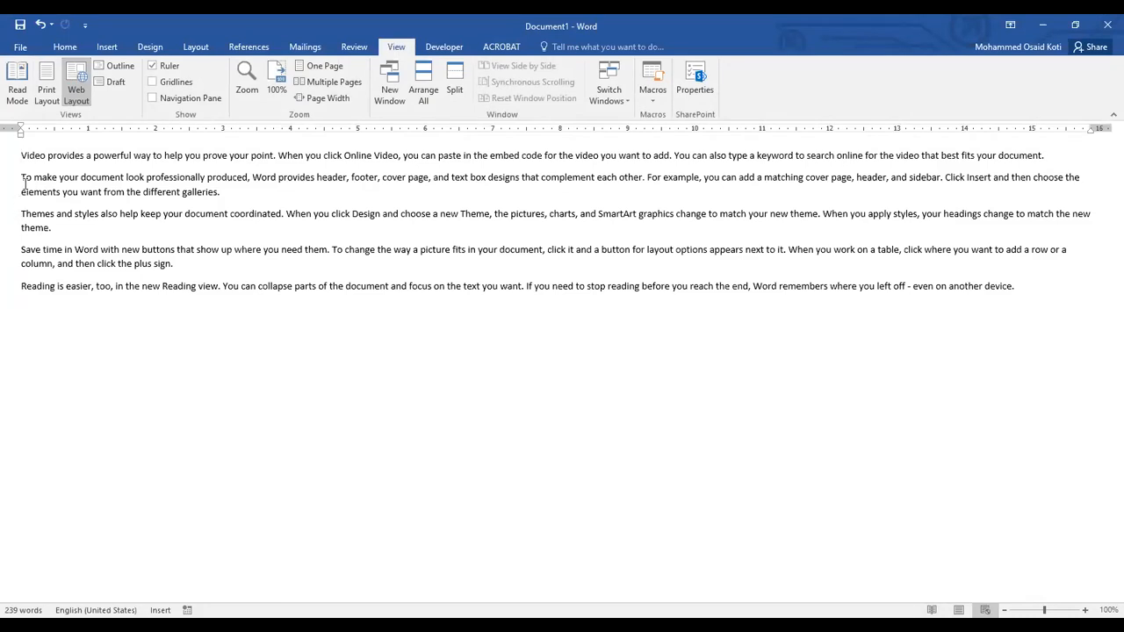
click(118, 65)
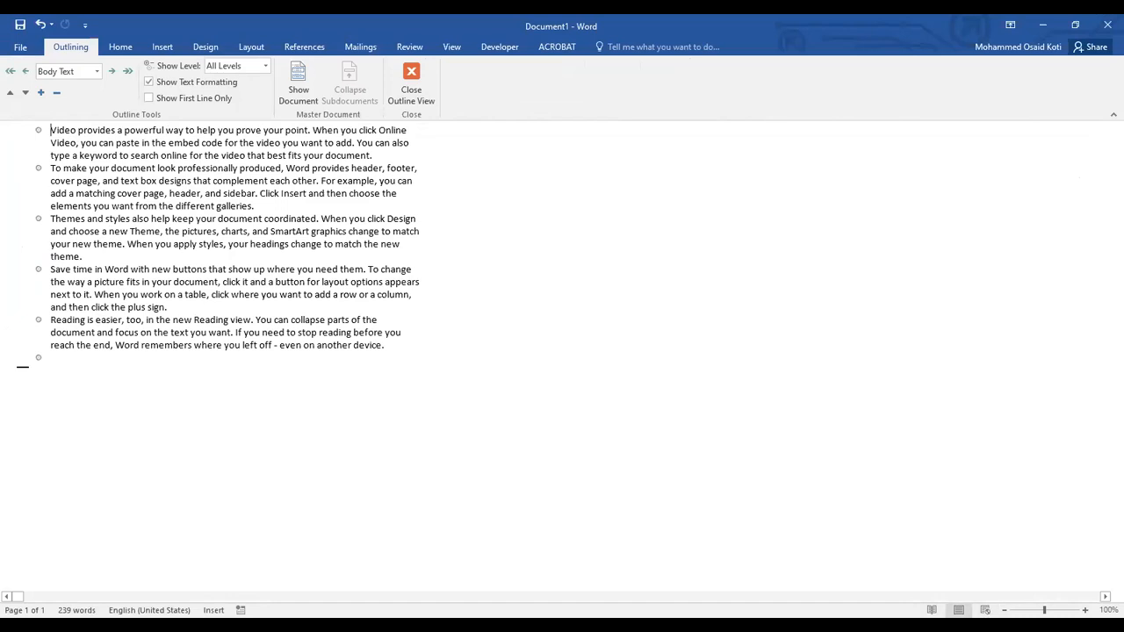
click(959, 609)
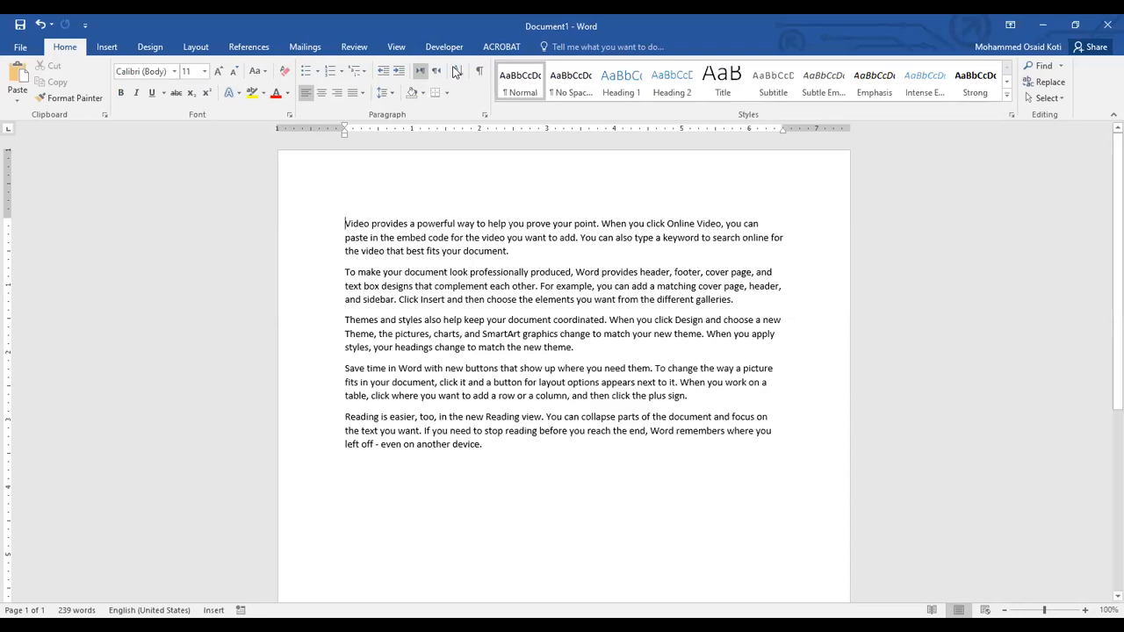
Look through the sample text page down to its end and back to its beginning.
click(397, 48)
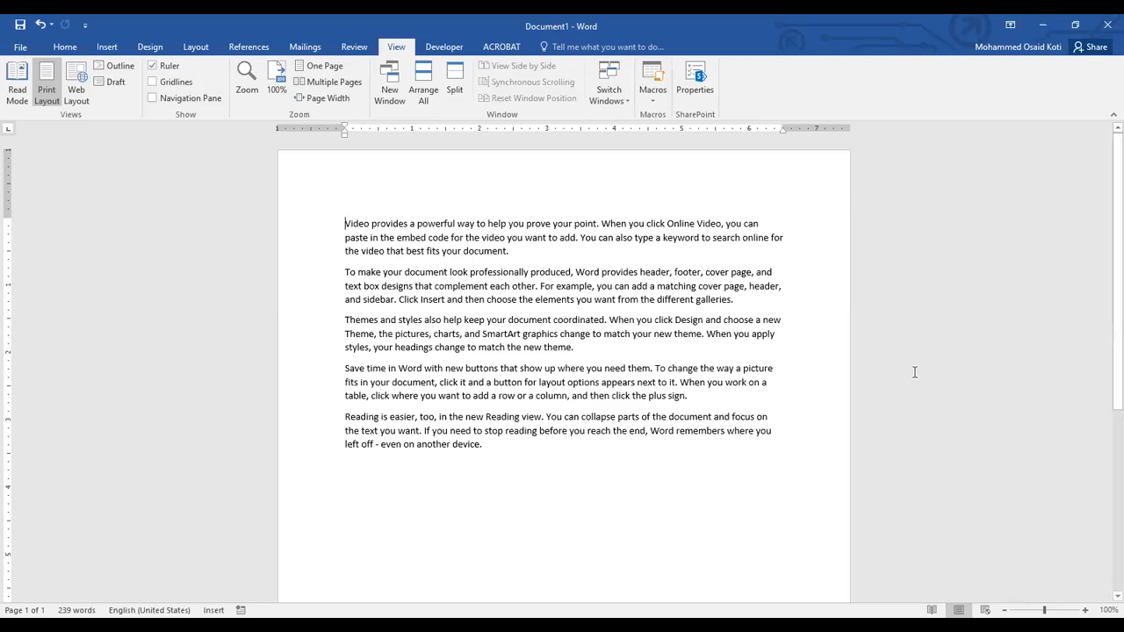
drag(1104, 188, 1104, 132)
scroll(421, 255, down, 6)
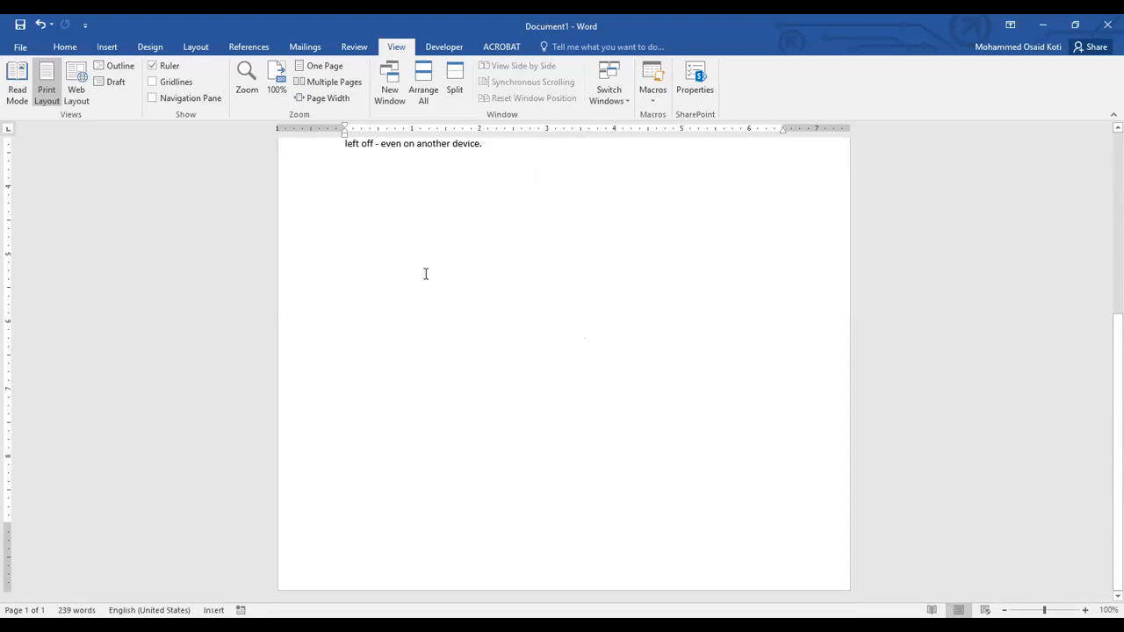
scroll(425, 274, up, 6)
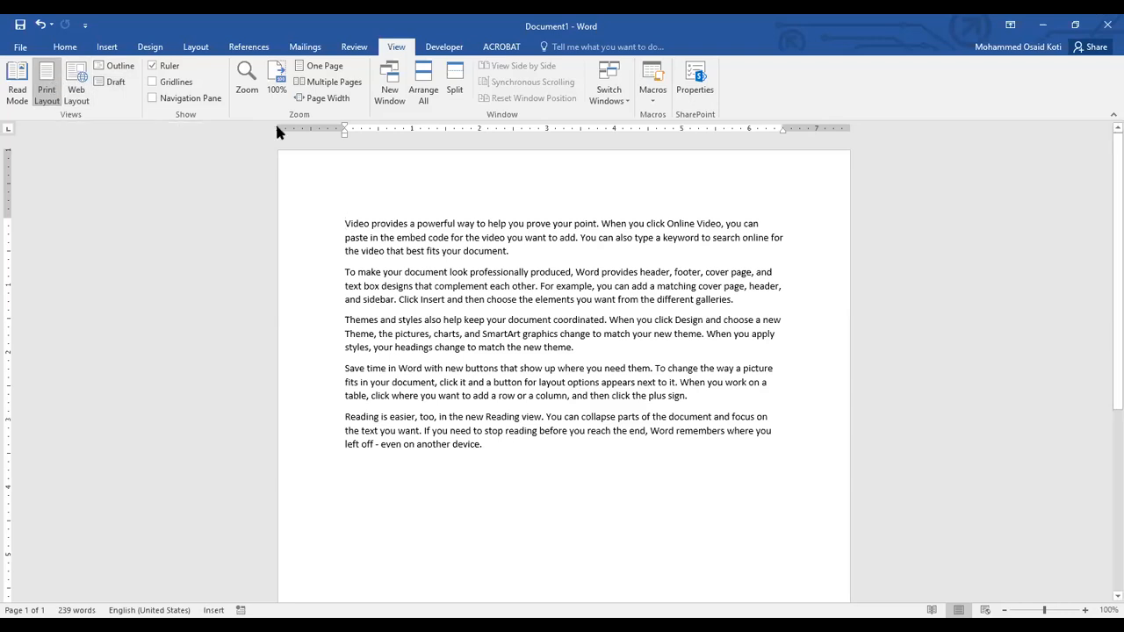
Delete all the sample paragraphs, leaving the page empty.
click(64, 46)
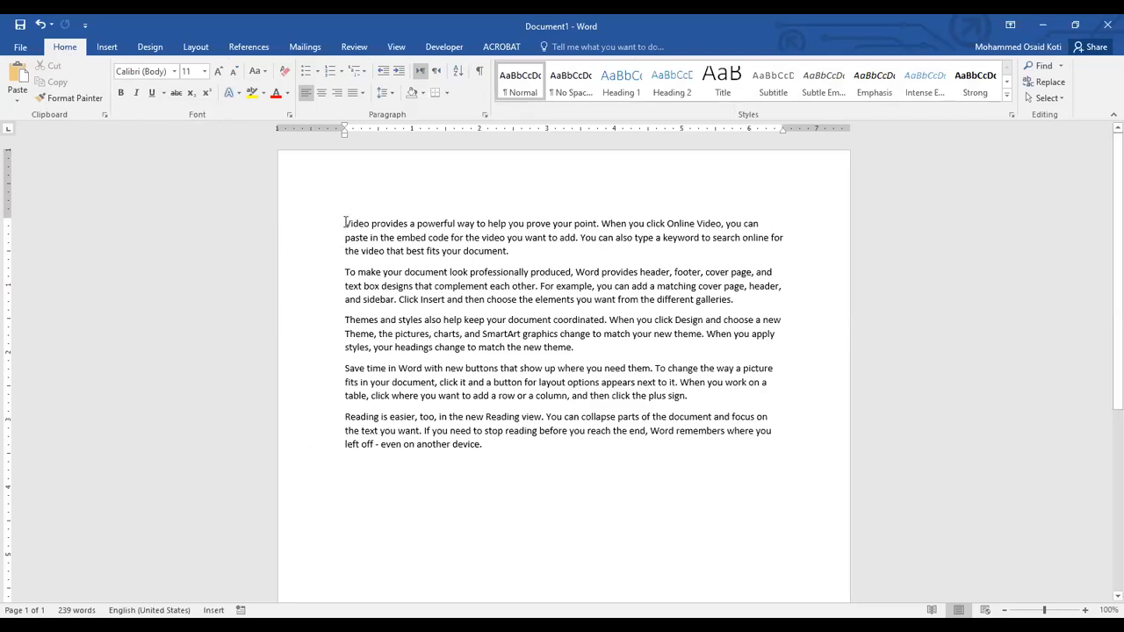
click(784, 238)
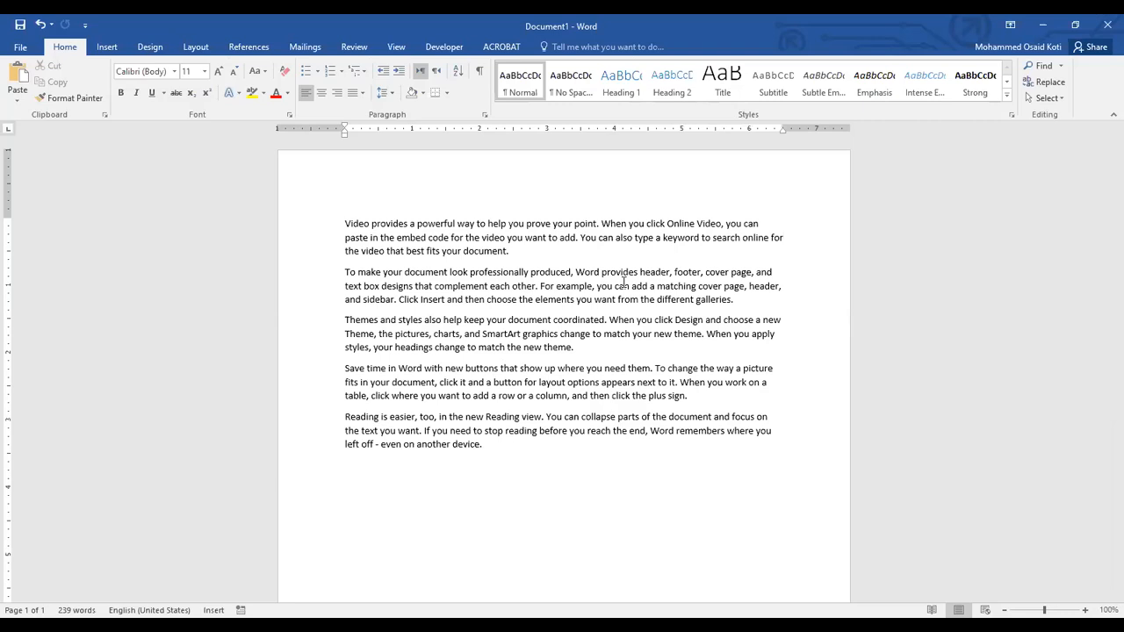
key(ctrl+a)
key(Delete)
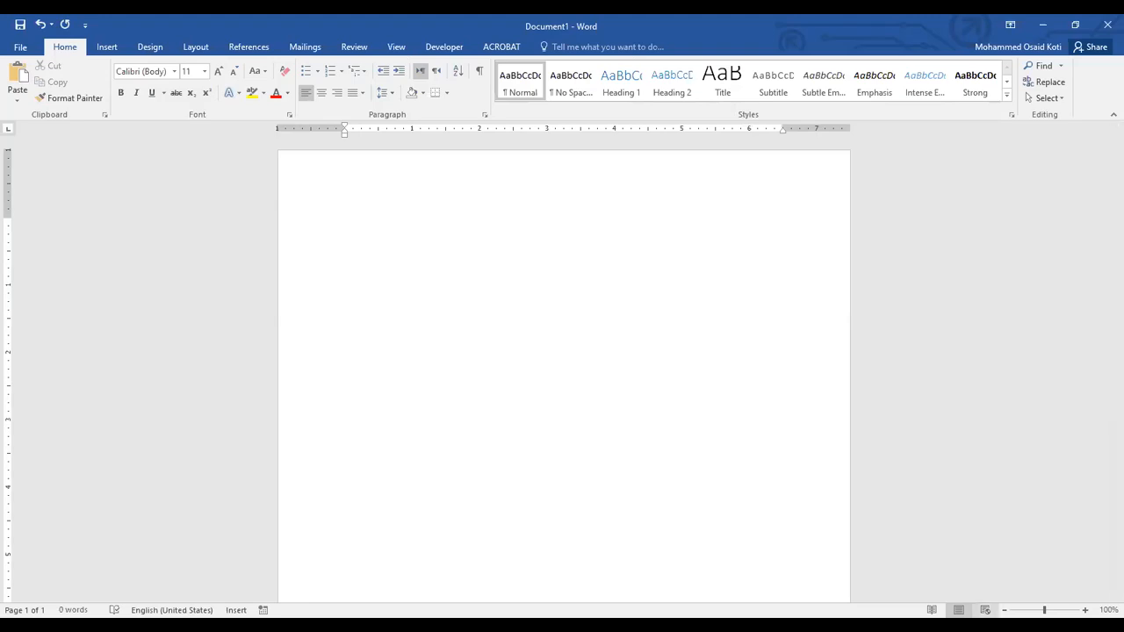
Enter the word "Portrait" on the blank page and view the page enlarged and reduced to full-page size.
scroll(564, 368, down, 4)
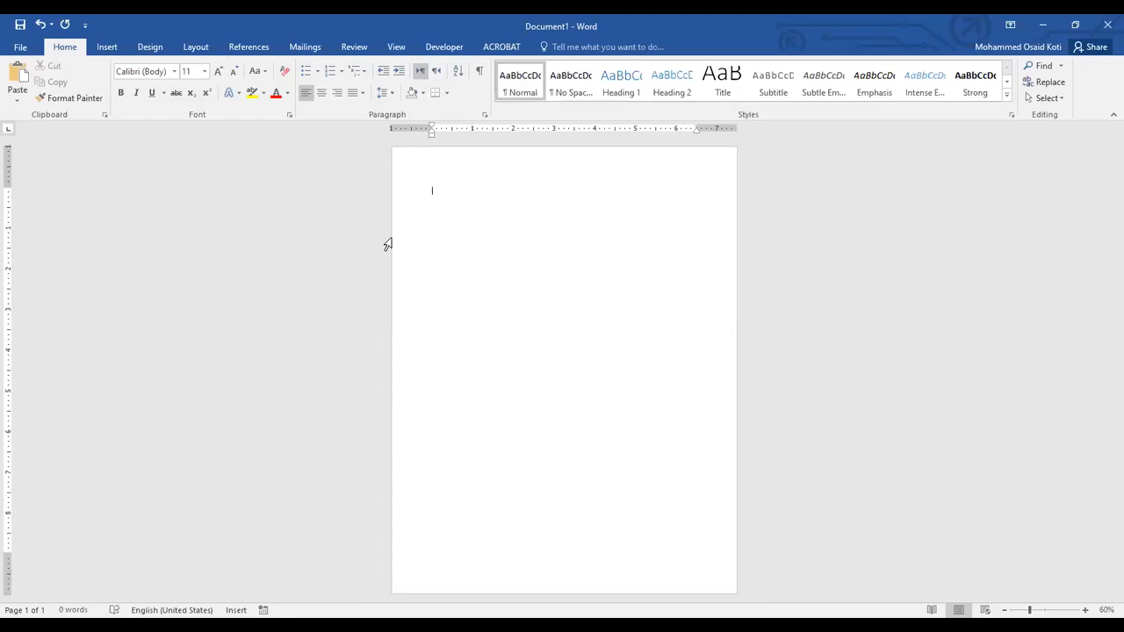
text(Portrait)
scroll(389, 243, up, 7)
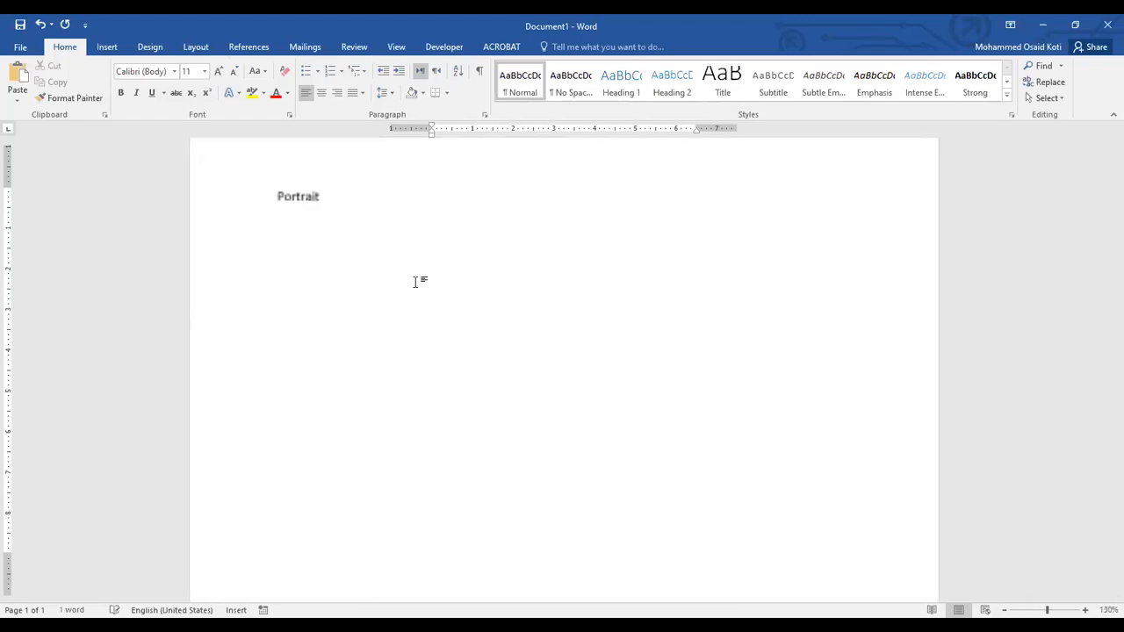
scroll(415, 282, up, 2)
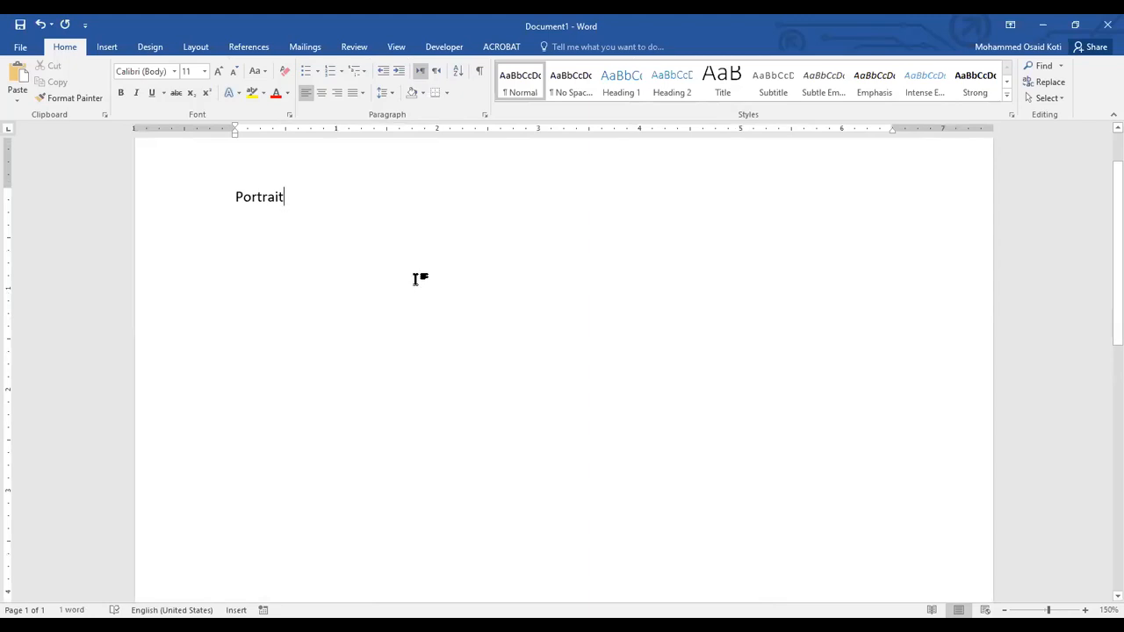
scroll(413, 282, down, 9)
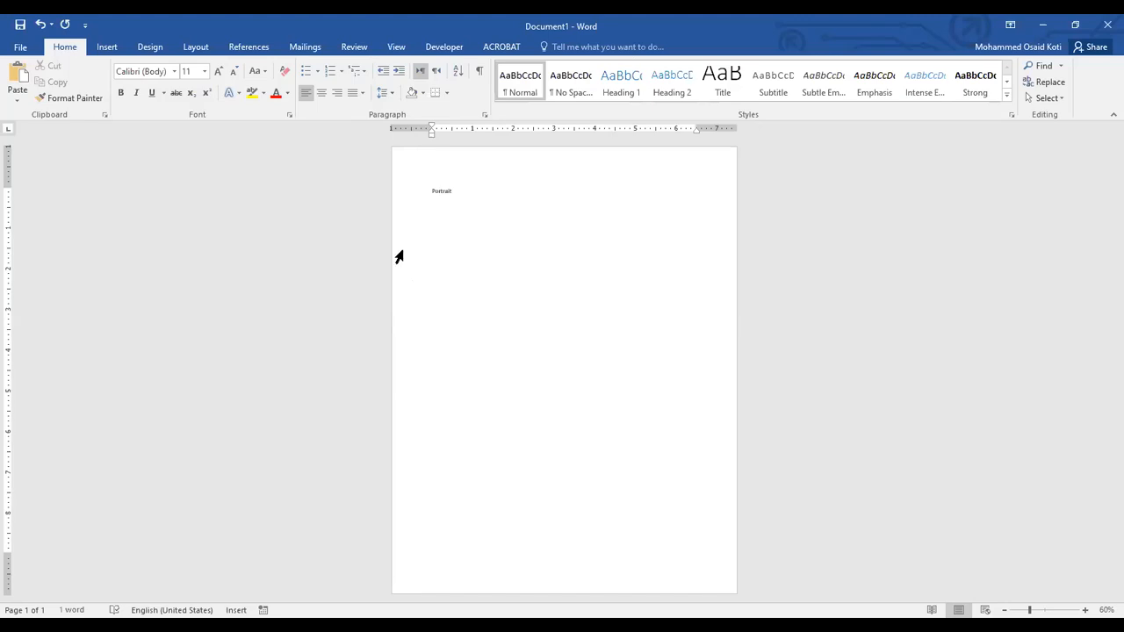
Change the page orientation to Landscape and look at the page close up.
click(197, 47)
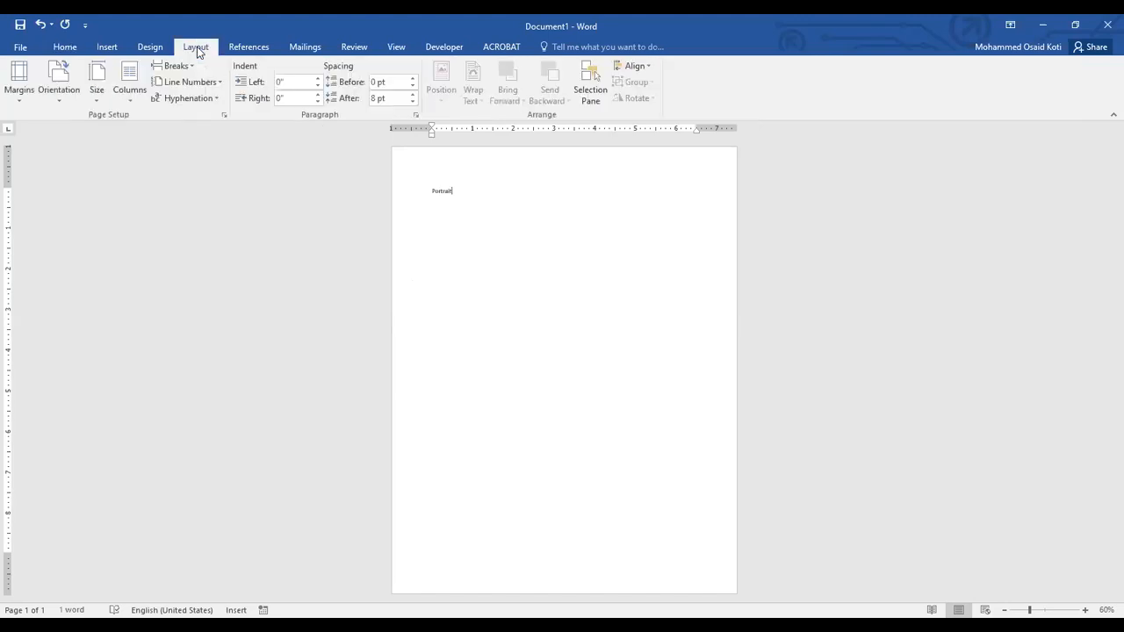
click(58, 105)
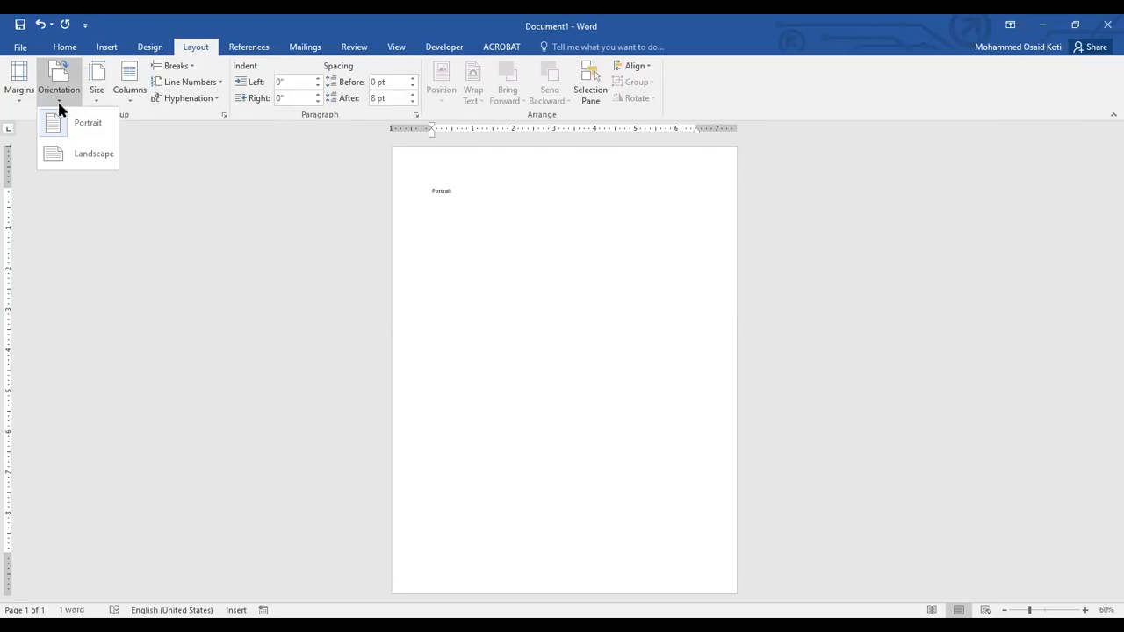
click(478, 197)
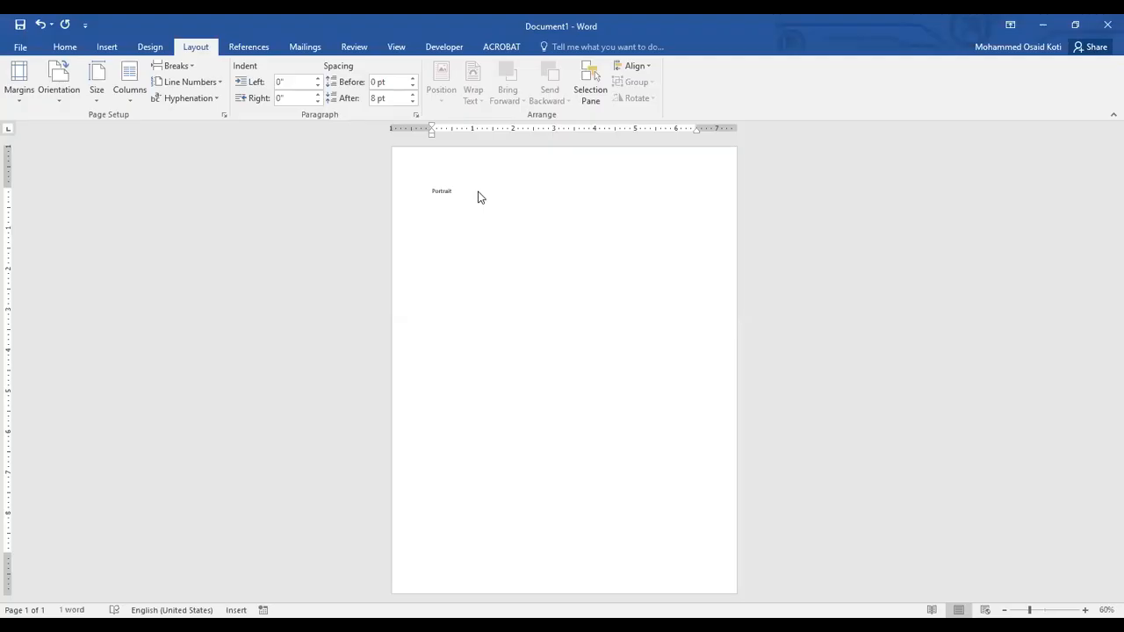
click(67, 103)
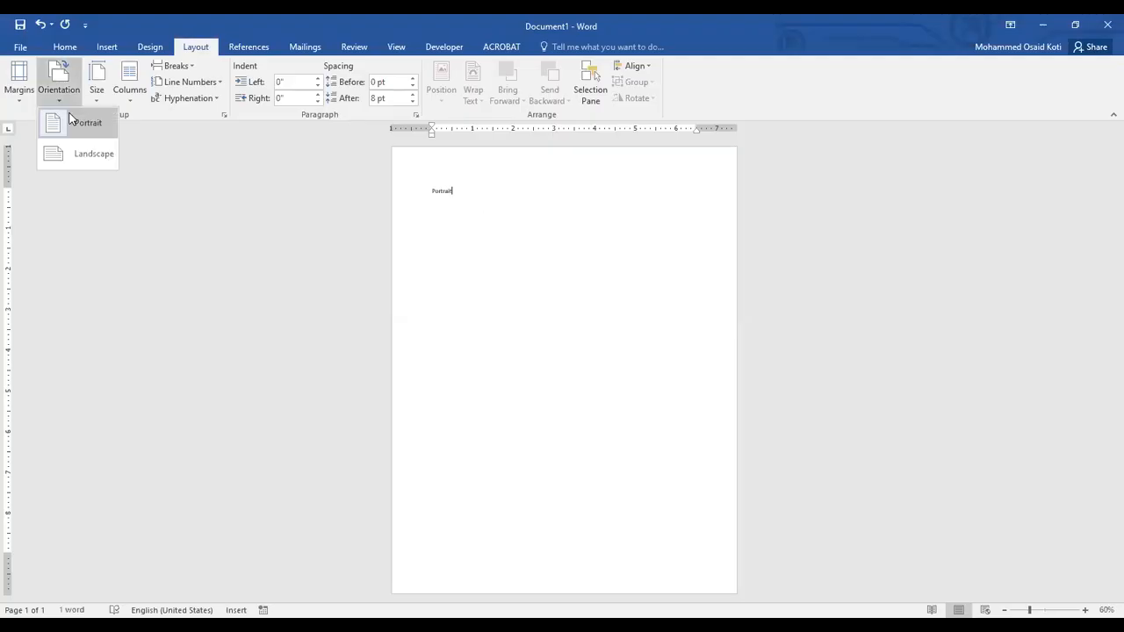
click(77, 156)
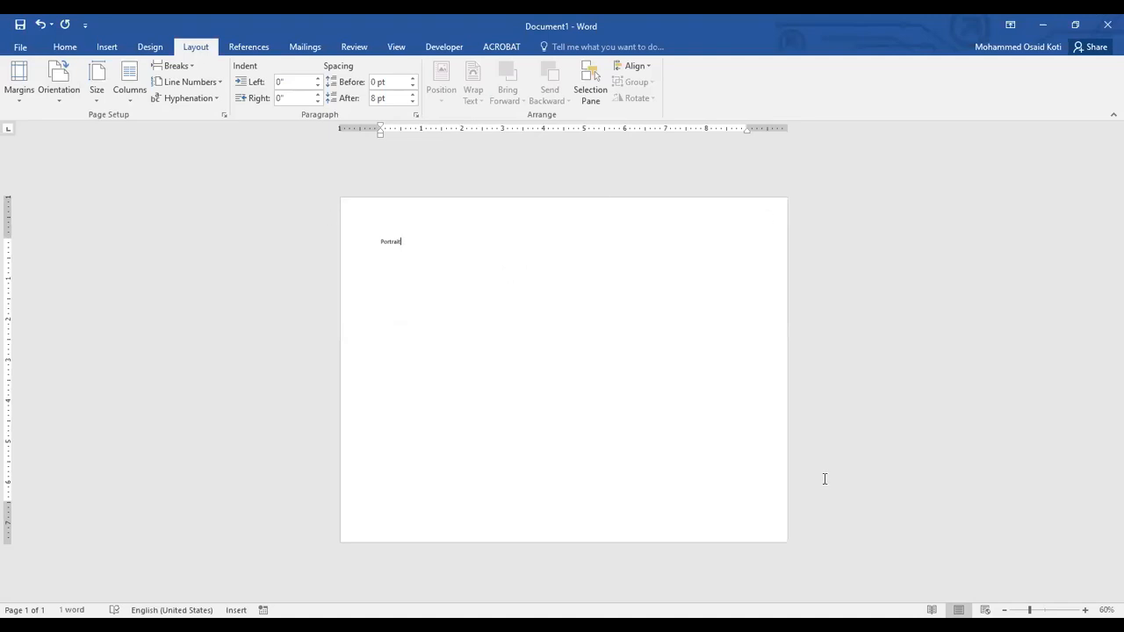
ctrl+scroll(825, 478, up, 4)
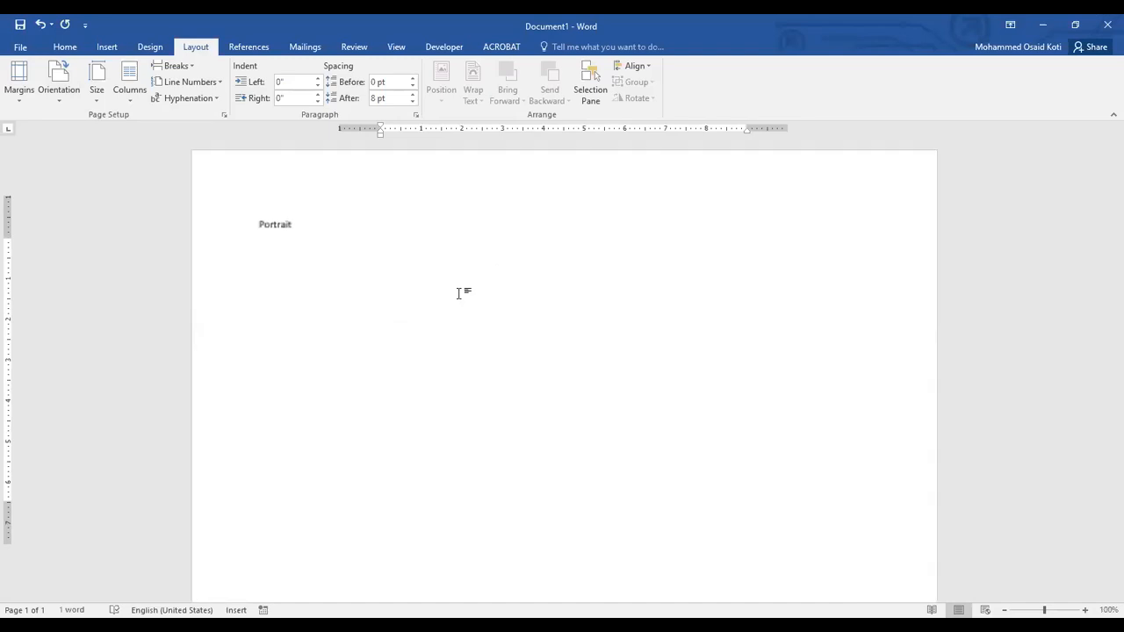
Set the page orientation back to Portrait and delete the word "Portrait" from the page.
double_click(277, 226)
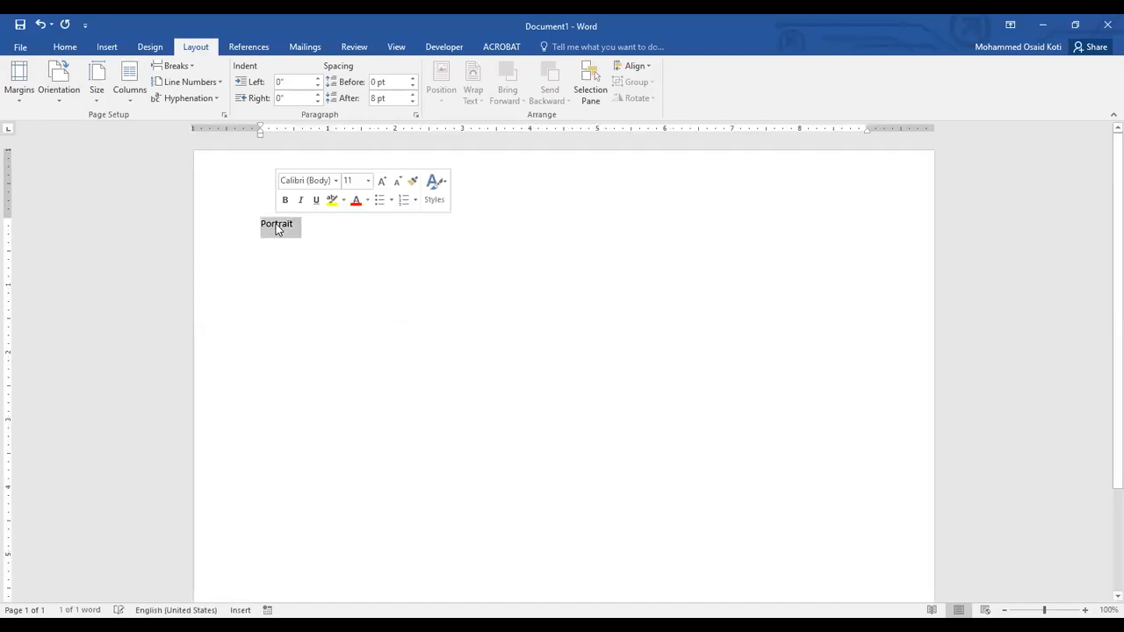
click(275, 226)
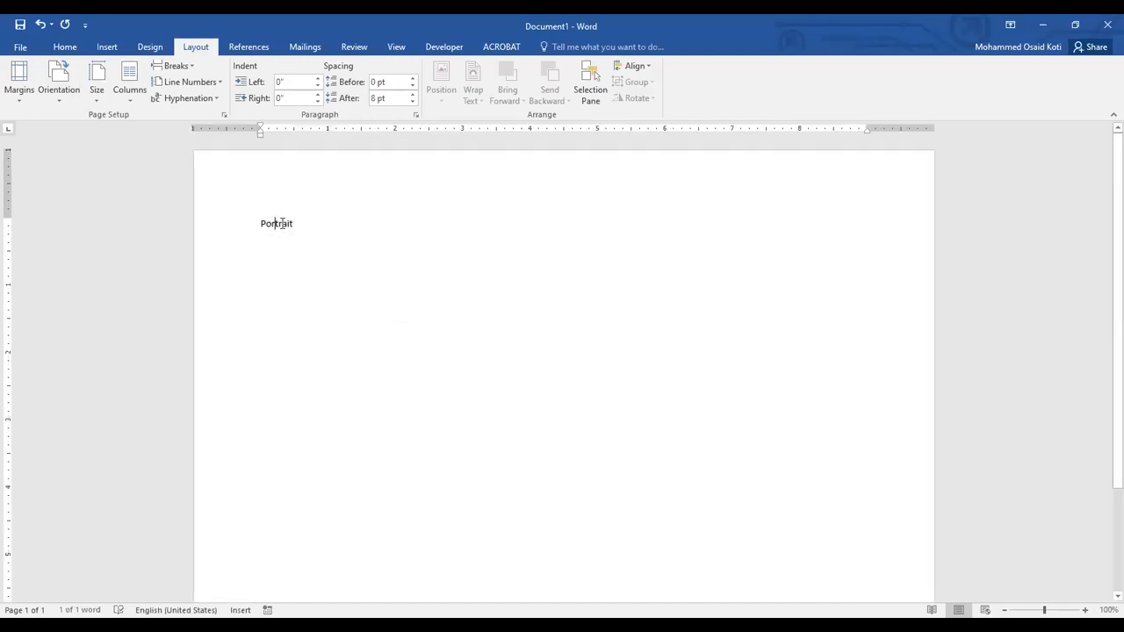
click(68, 106)
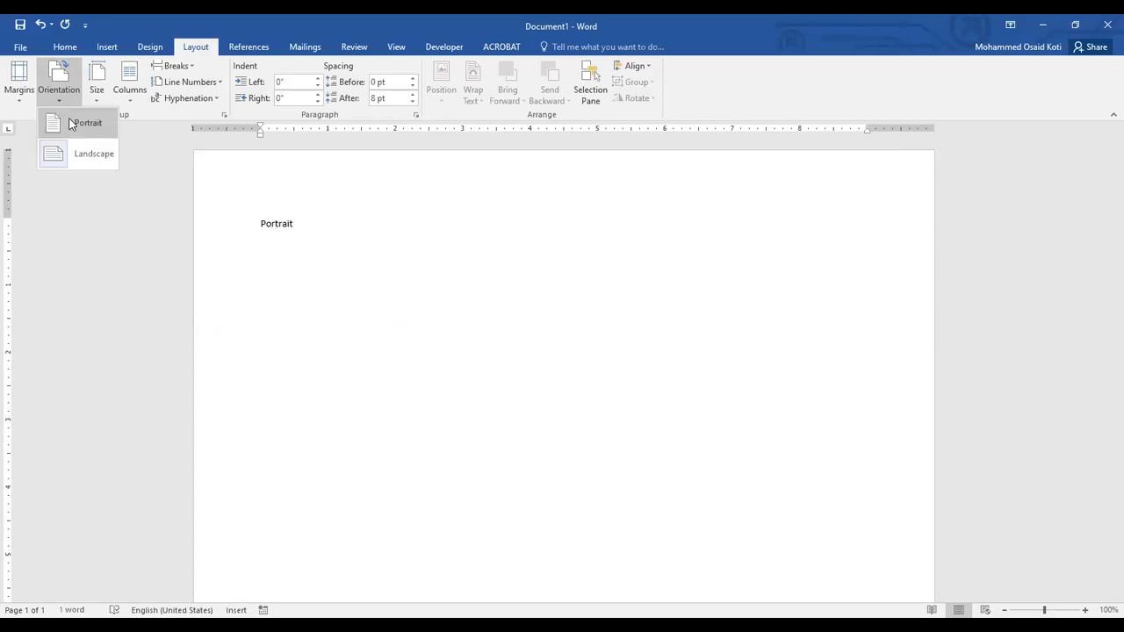
click(70, 123)
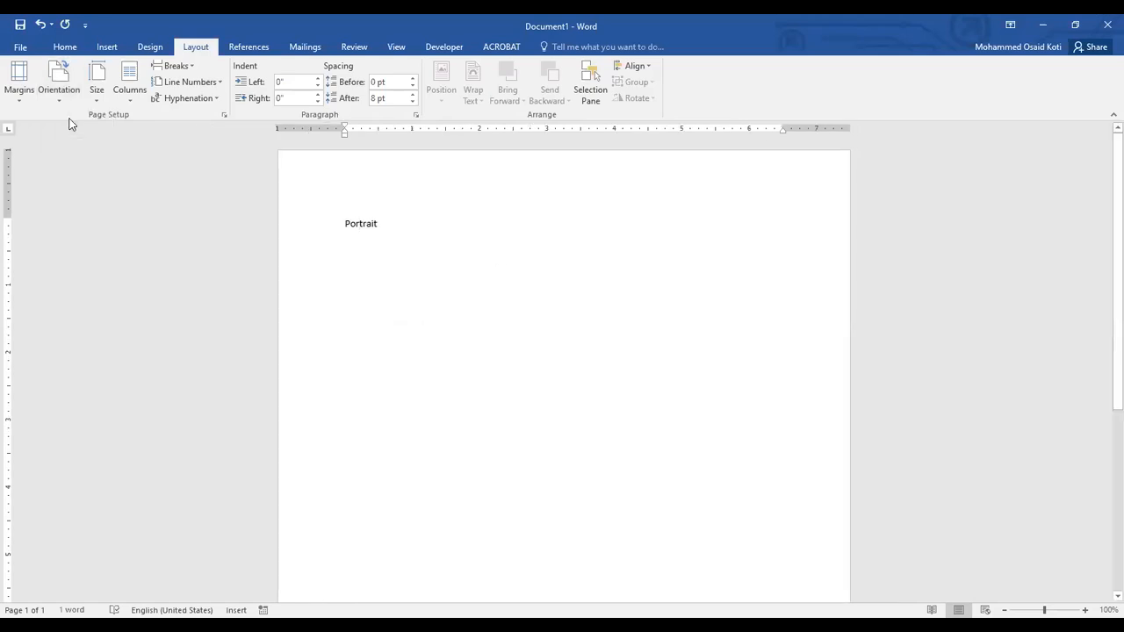
double_click(359, 223)
key(BackSpace)
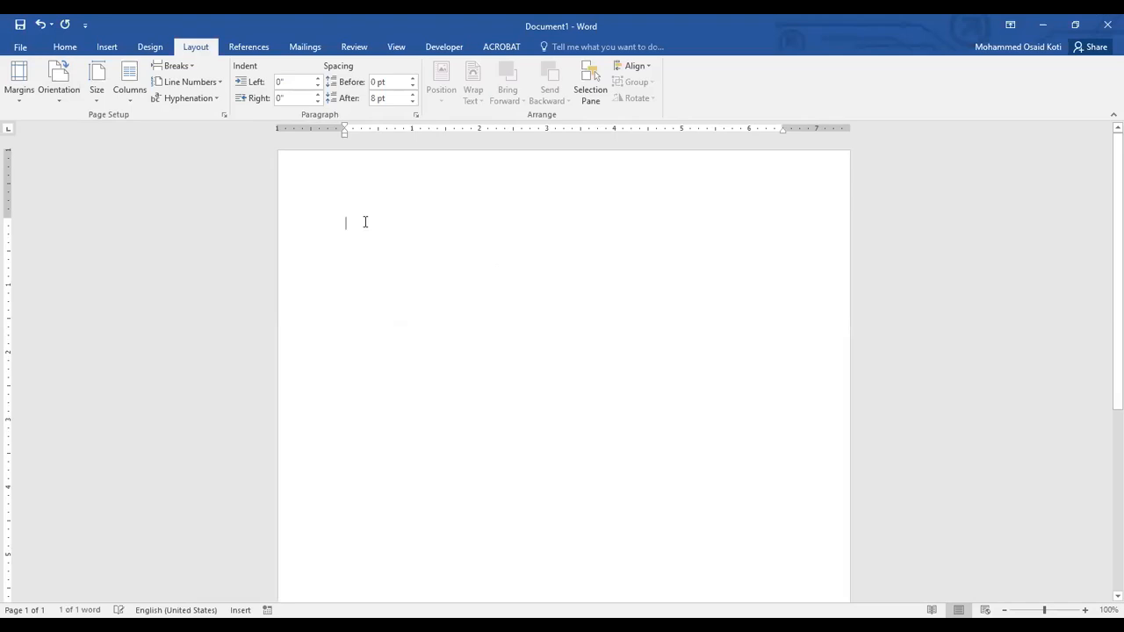
View the page orientation choices and the margin settings in Page Setup, leaving without changes.
click(56, 98)
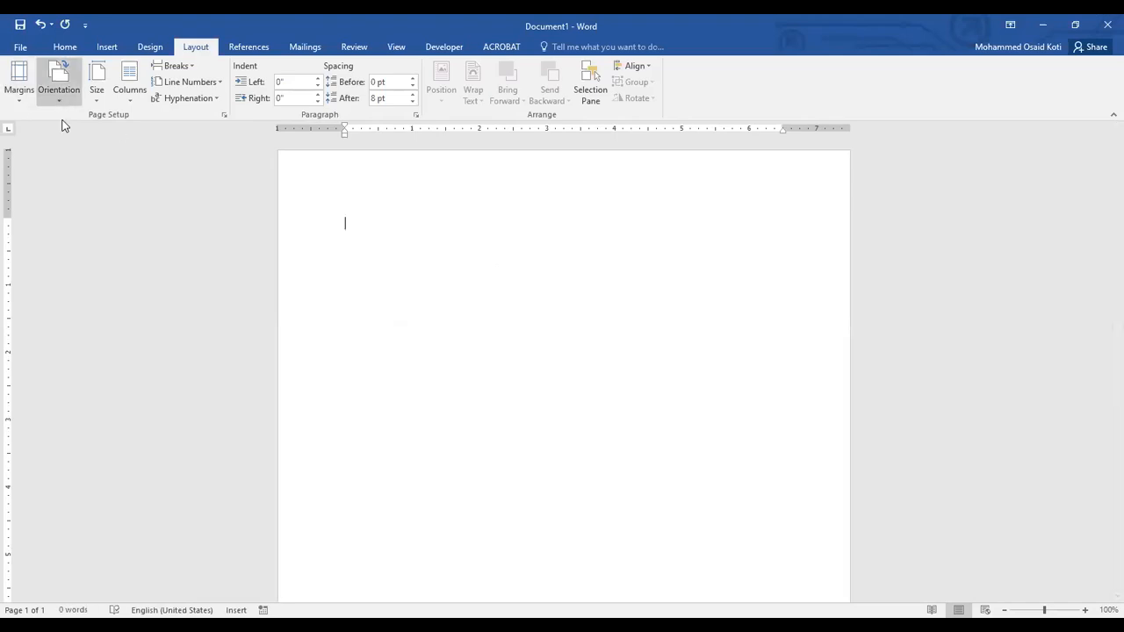
click(357, 218)
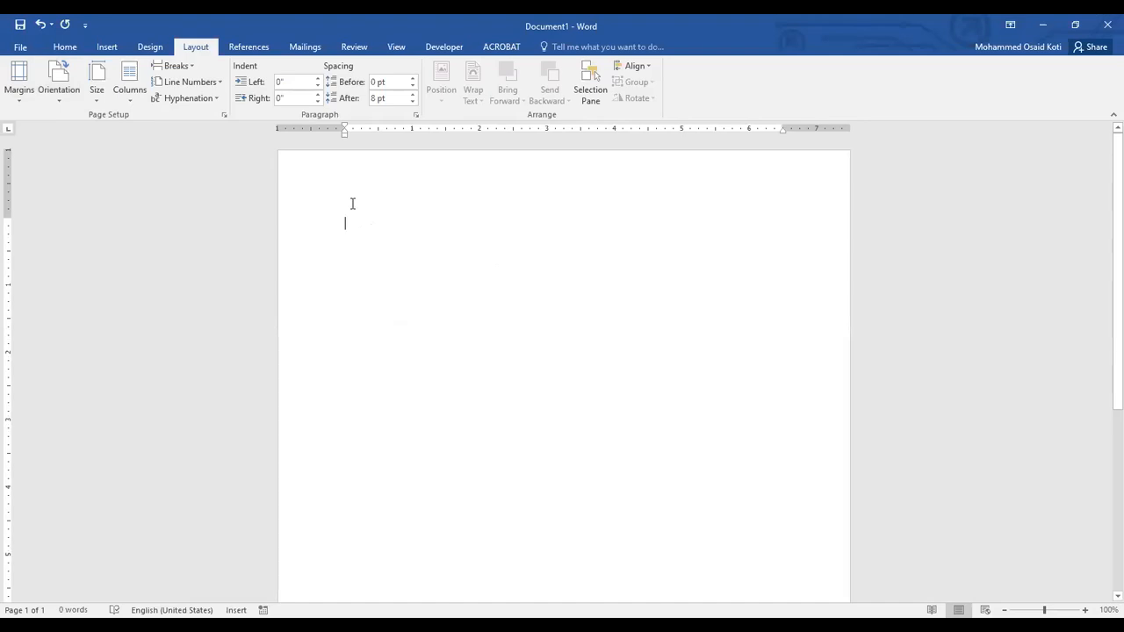
click(67, 98)
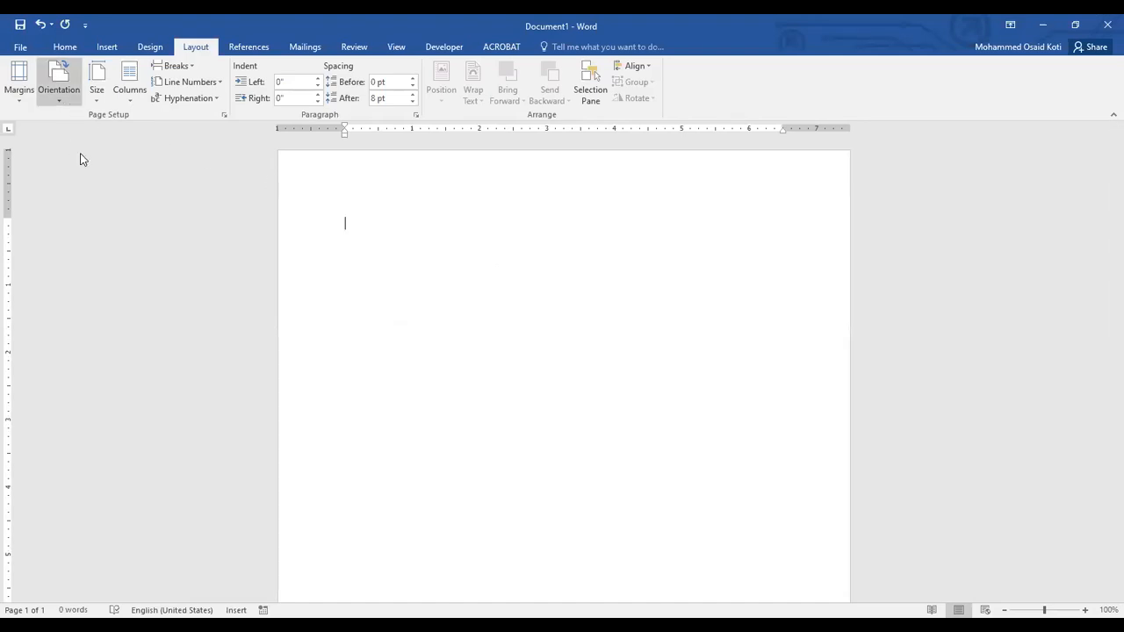
click(354, 220)
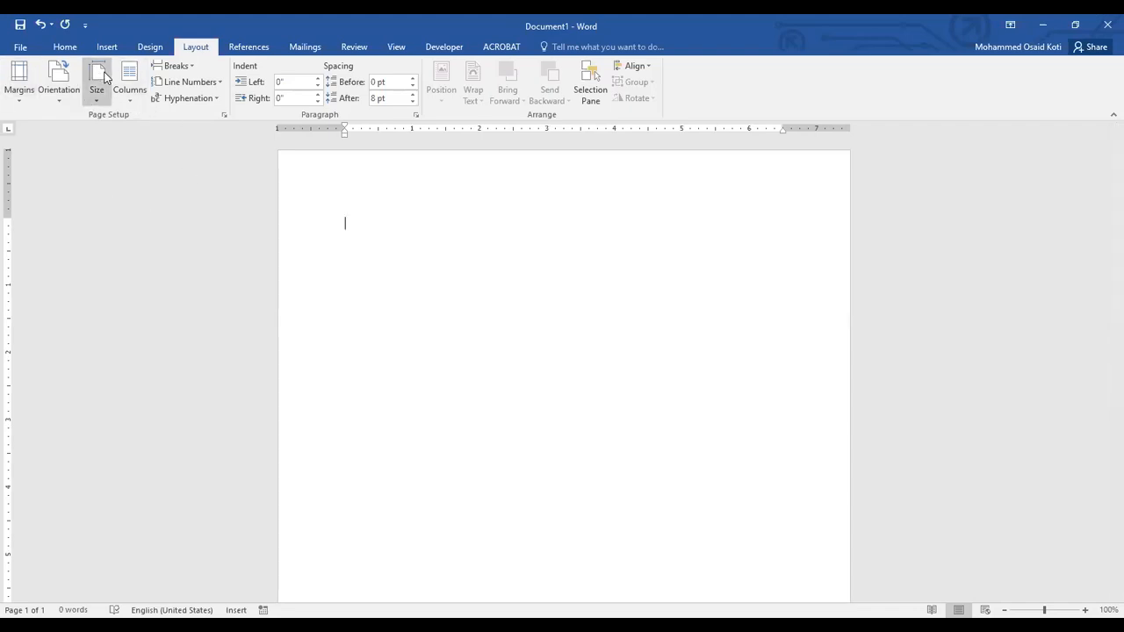
click(223, 117)
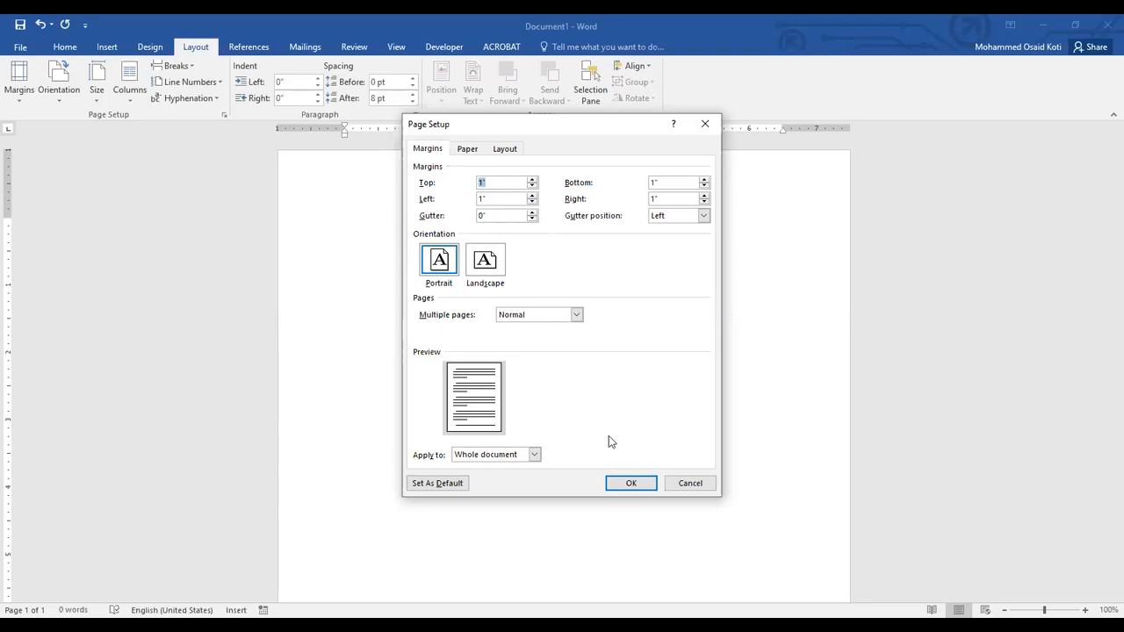
click(690, 484)
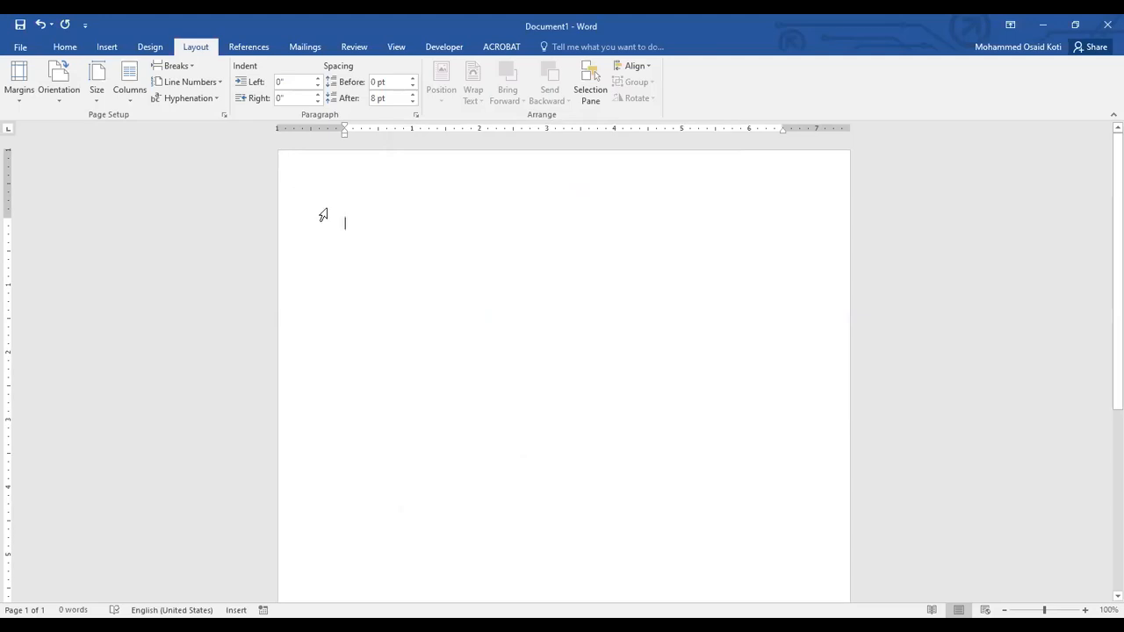
Enter "asdf" as sample text at the beginning of the empty page.
text(asdf)
drag(345, 224, 386, 226)
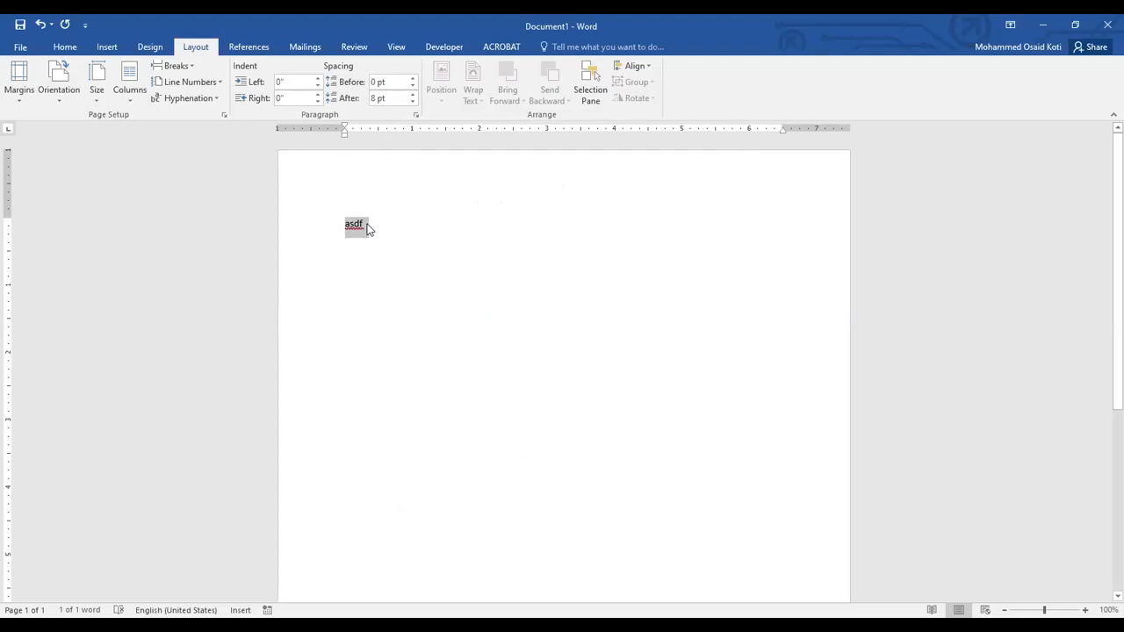
click(372, 231)
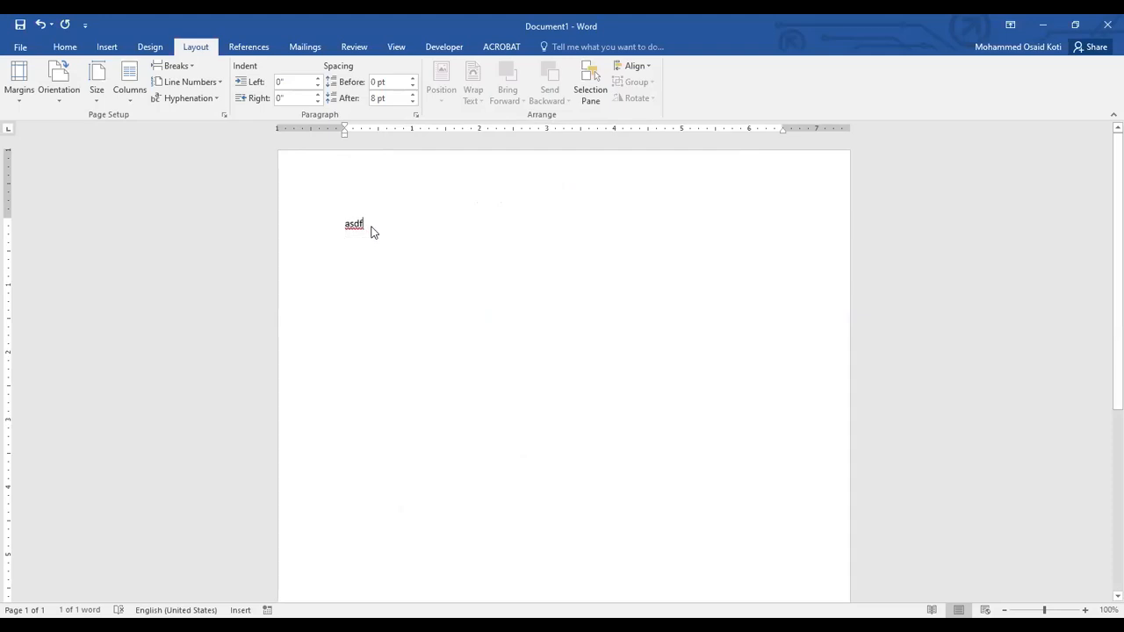
Examine the page margins in Page Setup and on the page, the preset margins and the custom margins option.
click(223, 117)
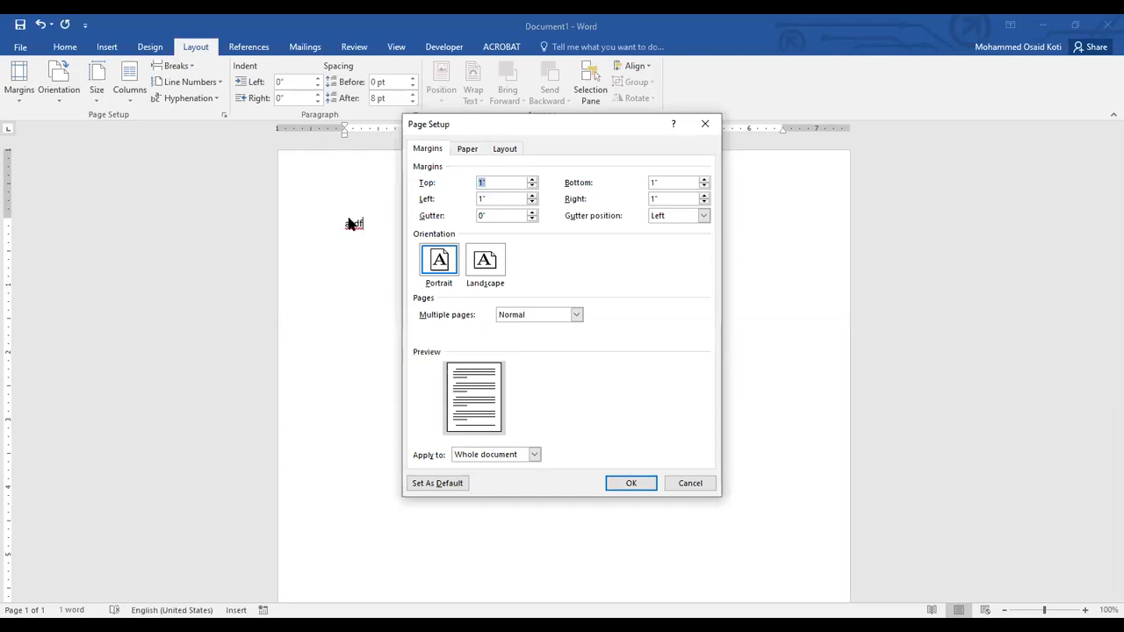
click(501, 183)
key(Return)
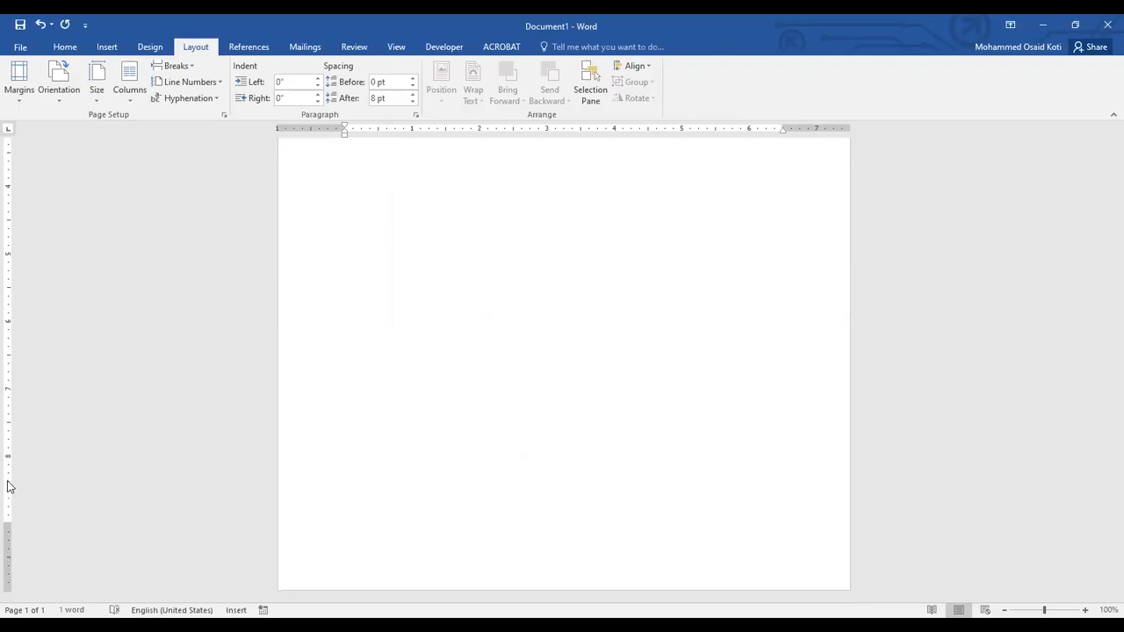
scroll(413, 343, up, 5)
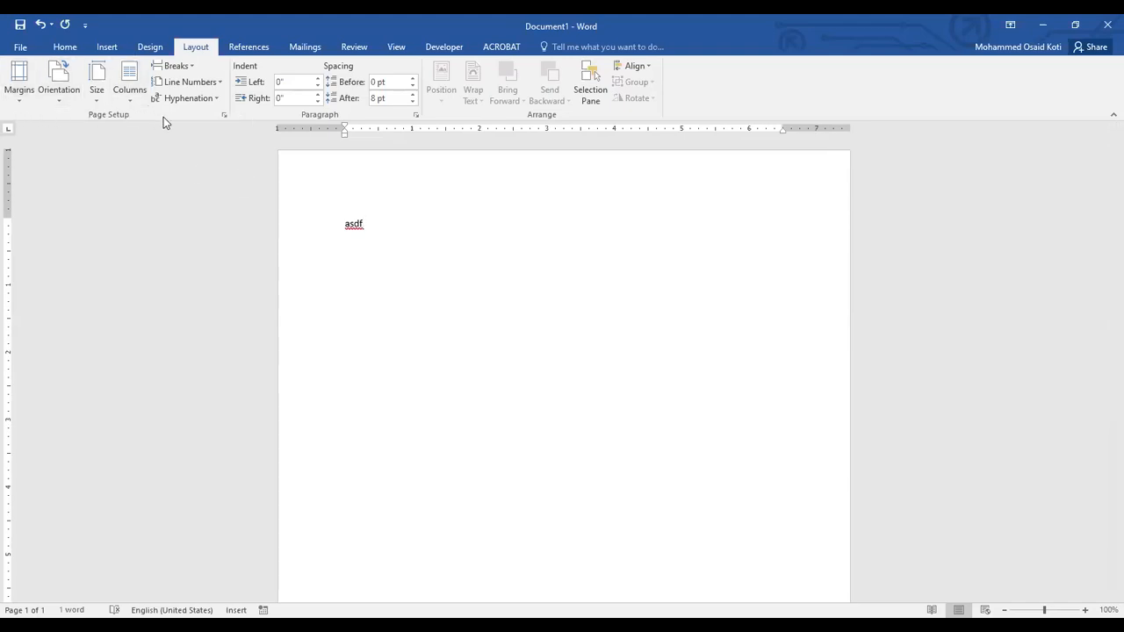
click(223, 116)
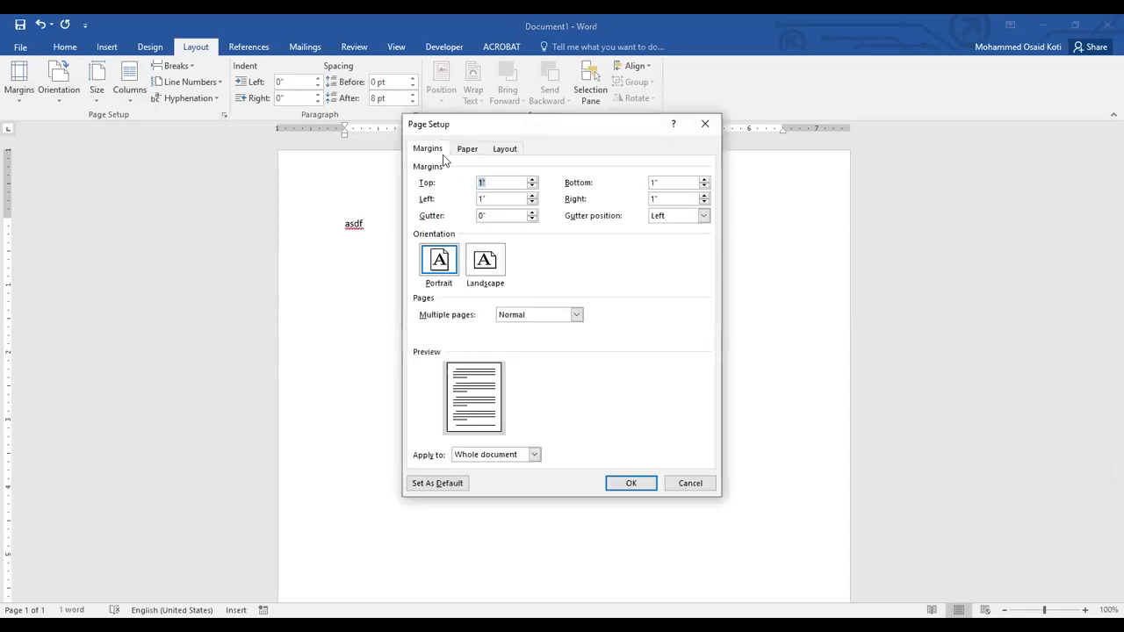
click(679, 488)
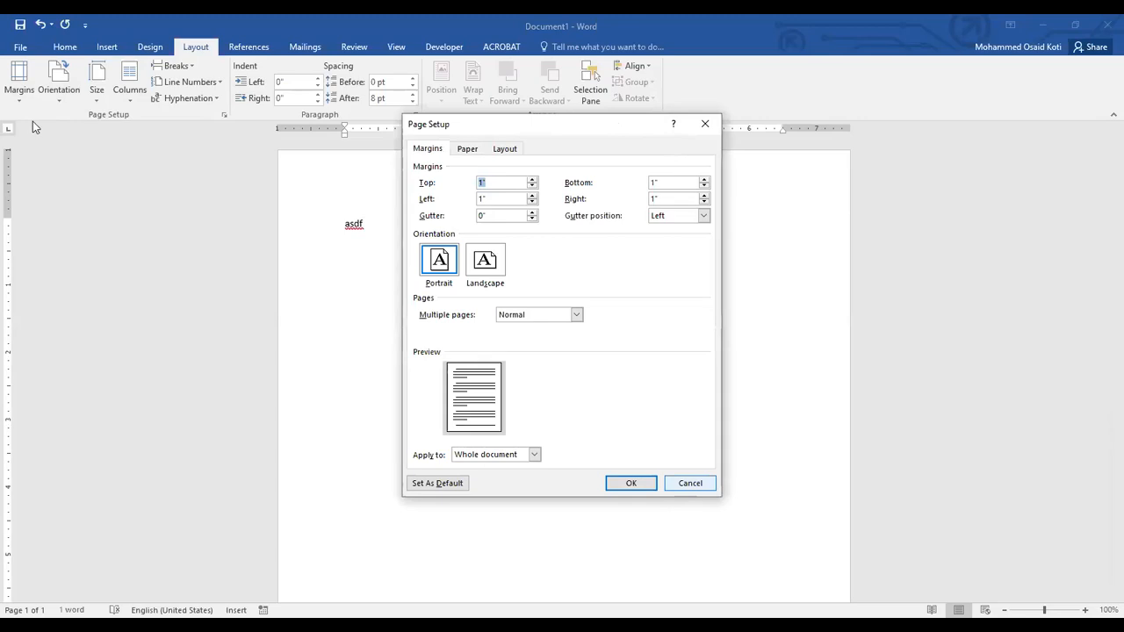
click(20, 96)
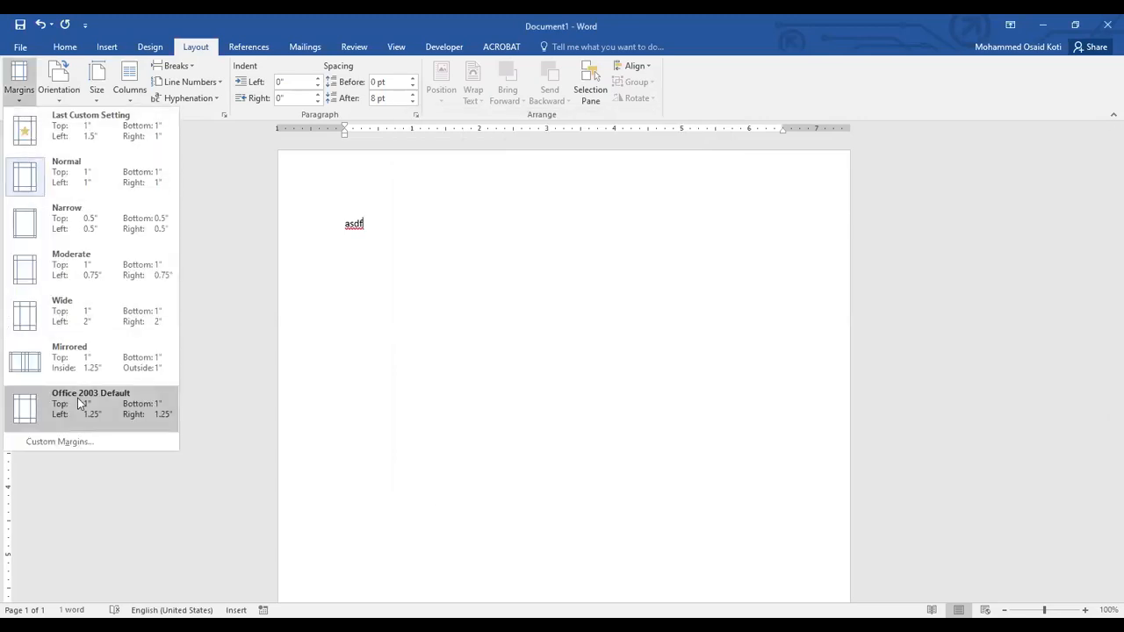
click(63, 442)
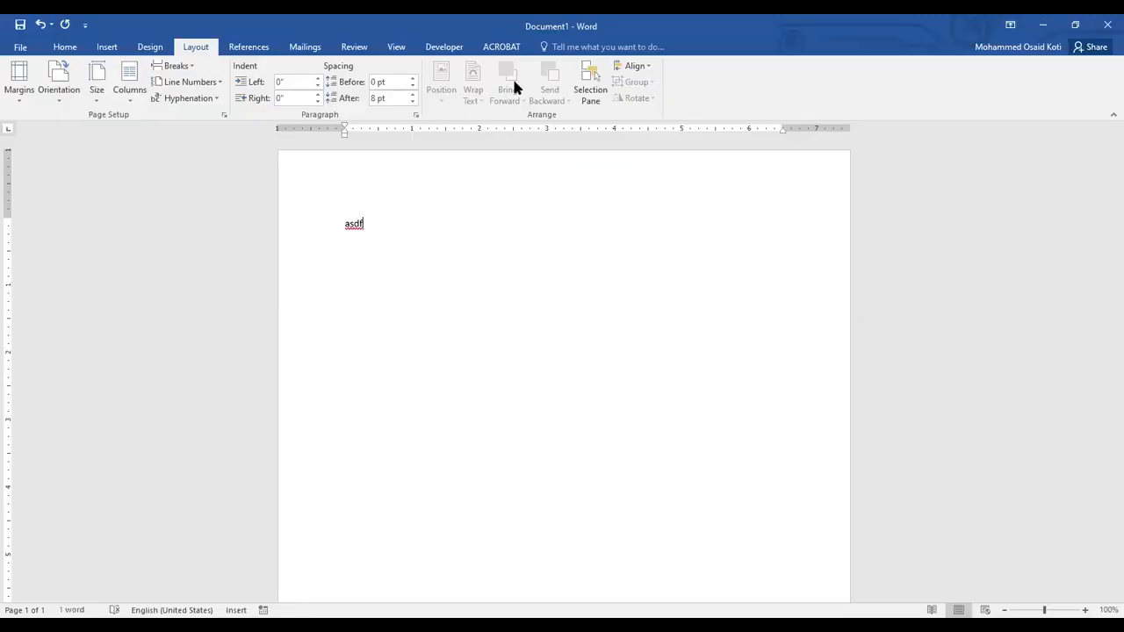
In Page Setup, try the Letter, Legal and Executive paper sizes and choose A4.
click(226, 116)
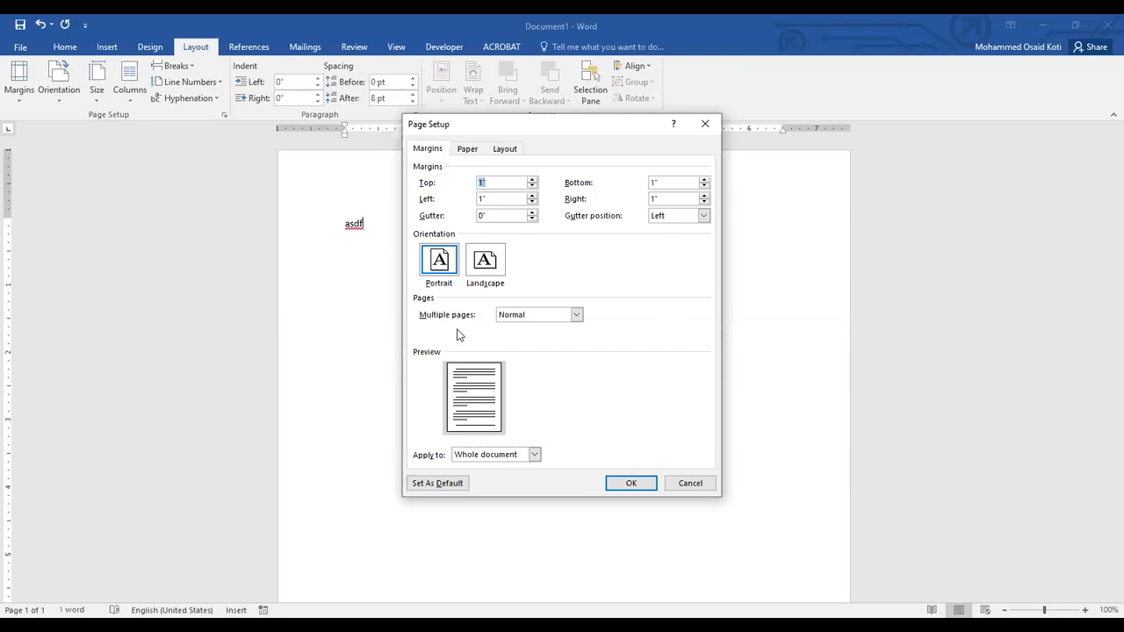
click(465, 150)
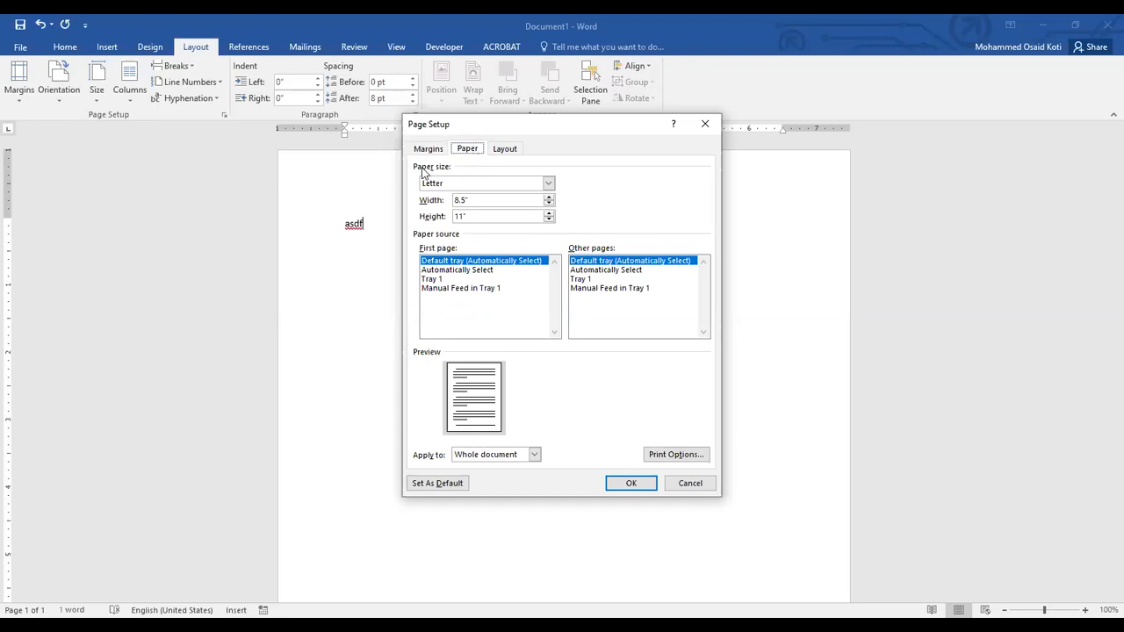
click(486, 185)
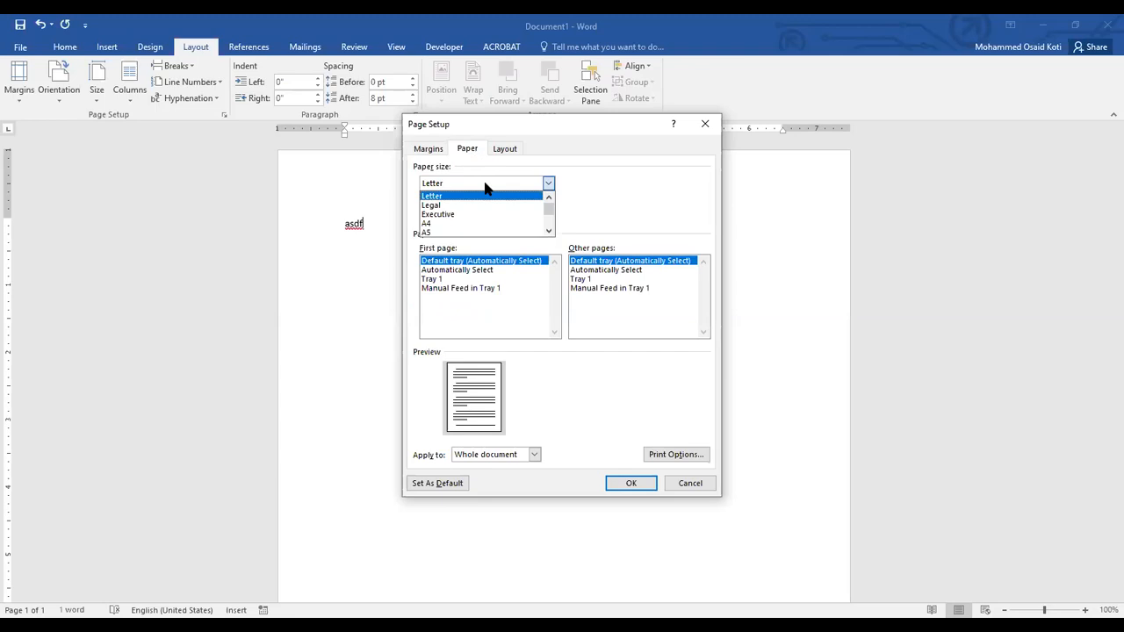
click(437, 196)
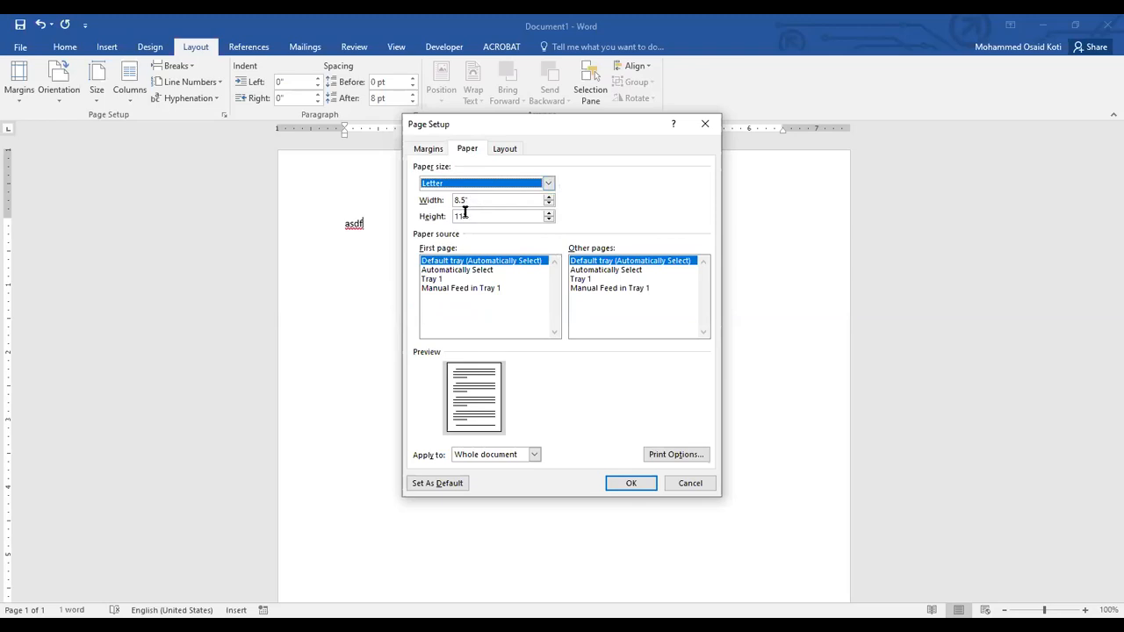
click(553, 183)
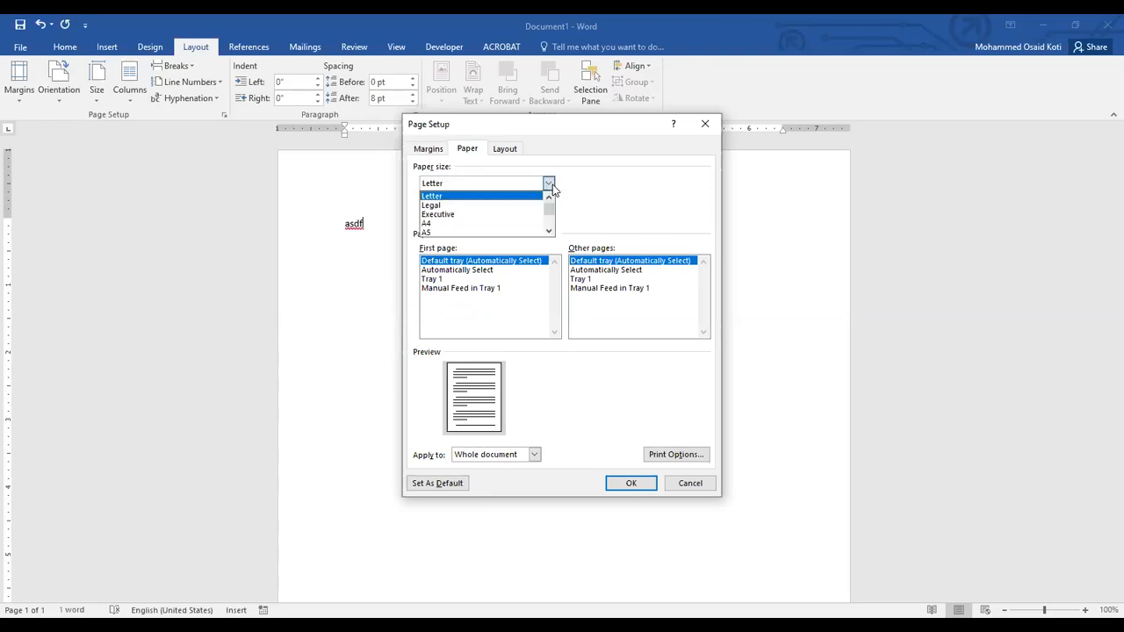
click(445, 206)
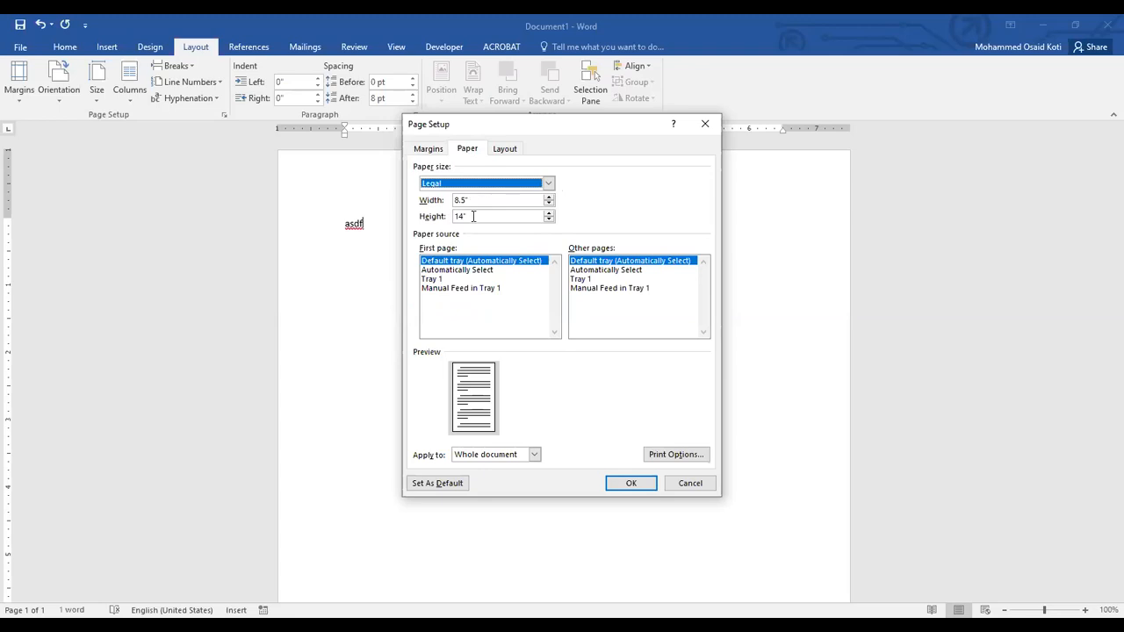
click(494, 184)
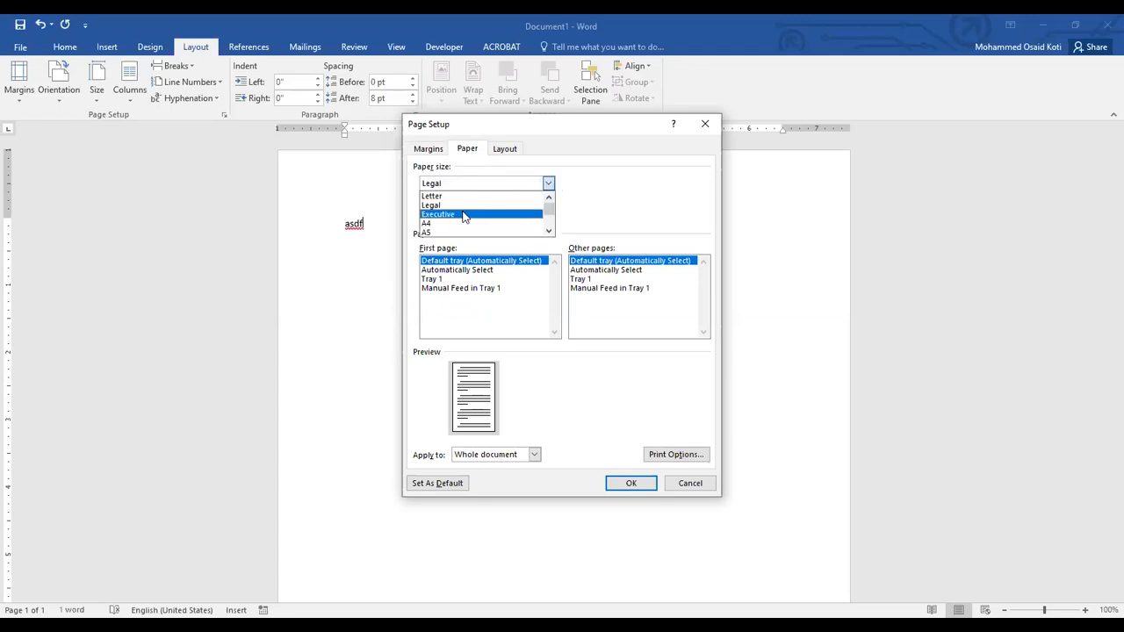
click(464, 215)
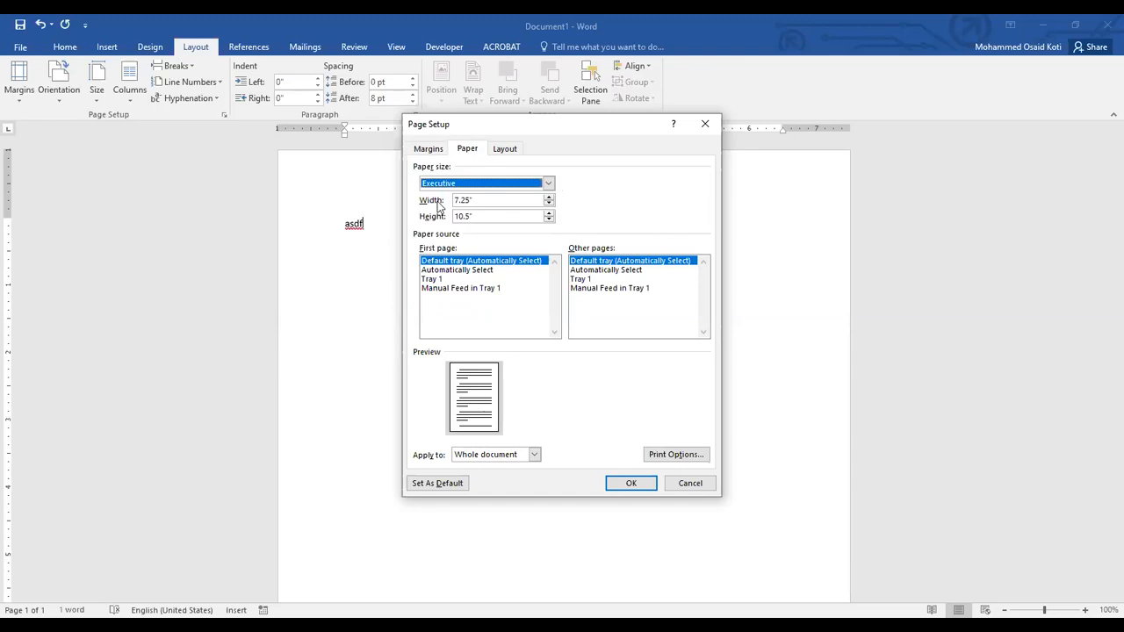
click(498, 186)
click(444, 224)
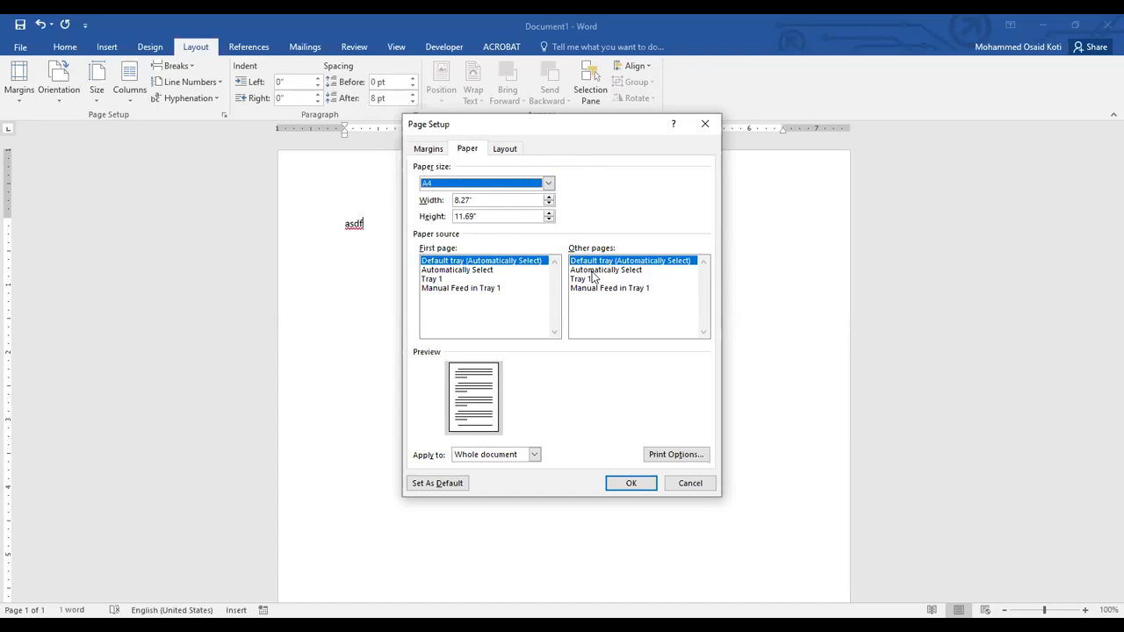
Look through the list of available paper sizes down to Custom size, keeping A4.
click(548, 183)
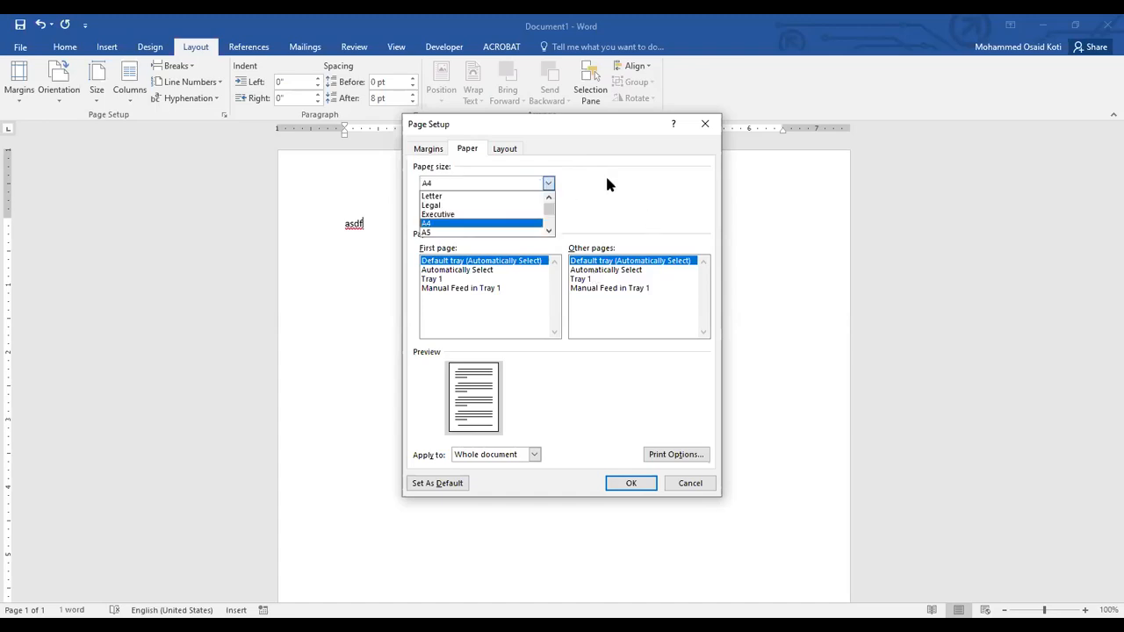
click(618, 180)
click(549, 184)
click(548, 232)
click(549, 232)
mouse_move(548, 226)
mouse_down()
mouse_move(548, 204)
mouse_move(546, 221)
mouse_up()
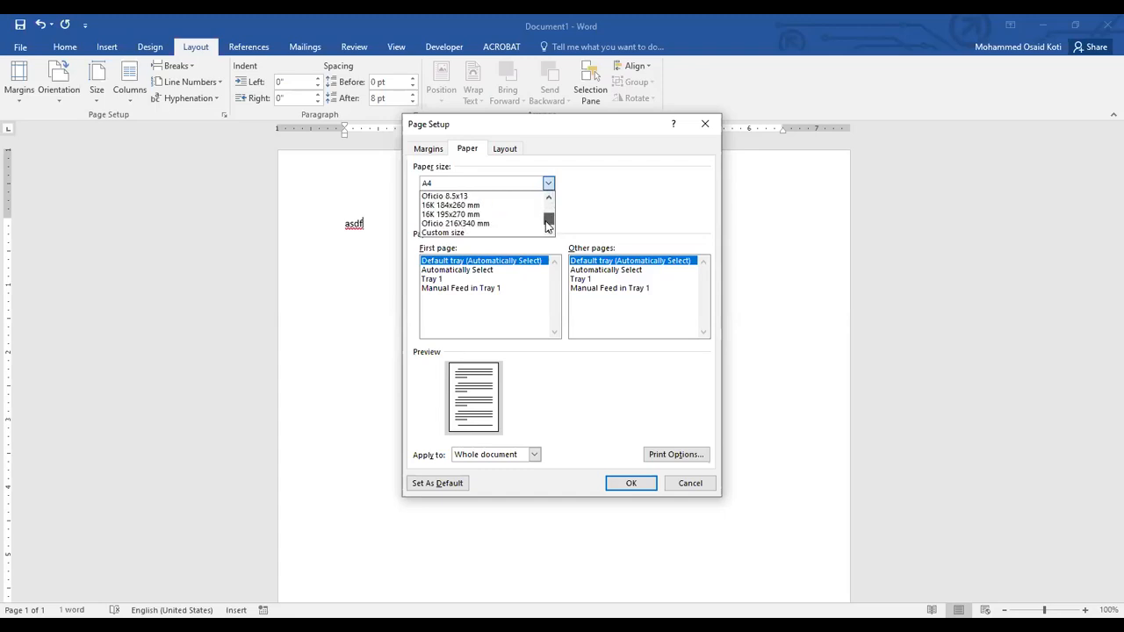
click(588, 198)
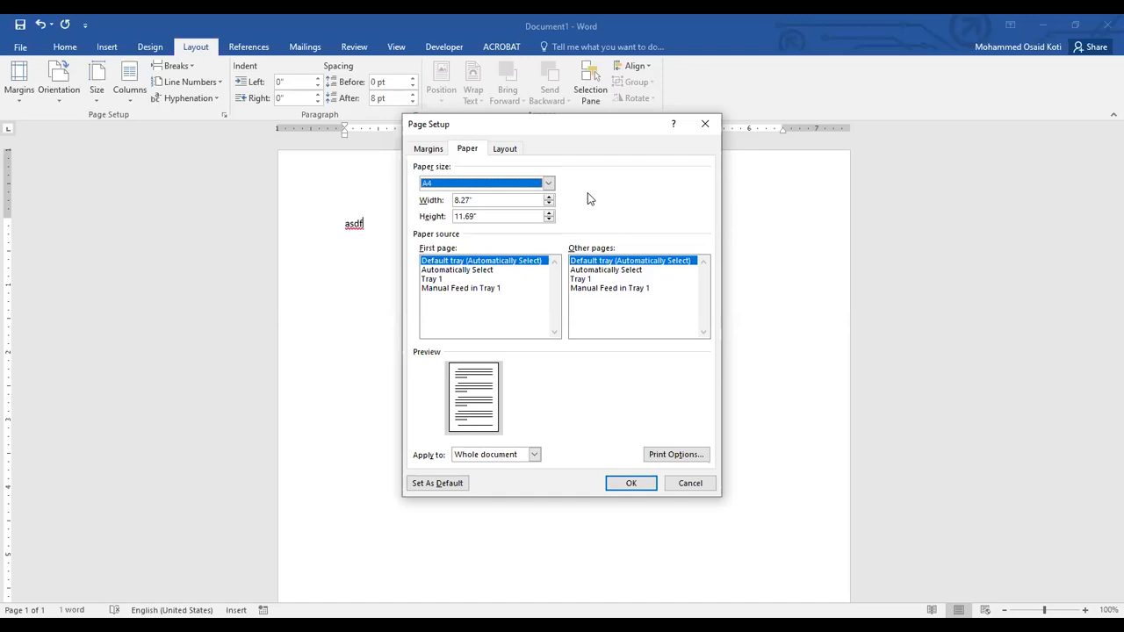
Try a custom paper width of 12.
key(Tab)
text(12)
key(Tab)
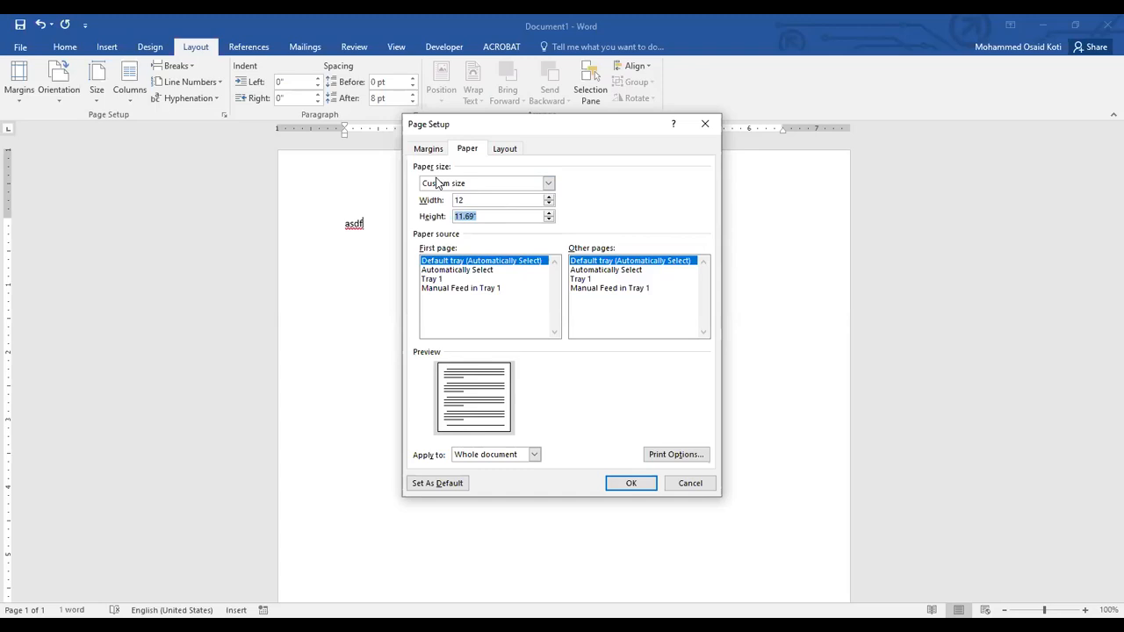
Set the paper size back to A4.
click(548, 183)
scroll(550, 195, up, 5)
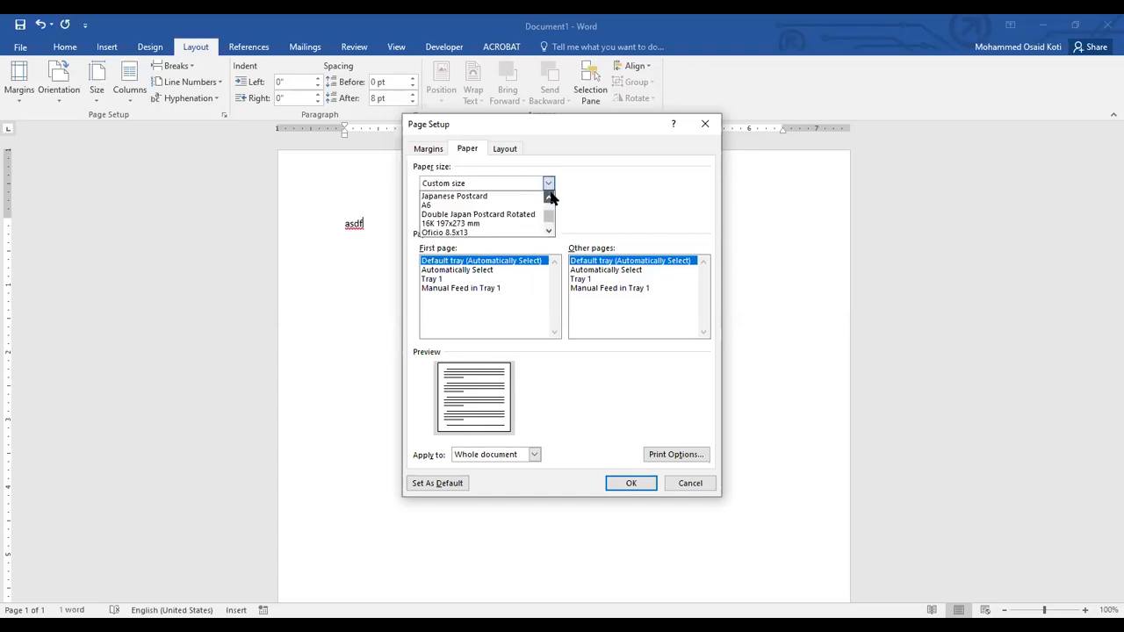
scroll(550, 197, up, 3)
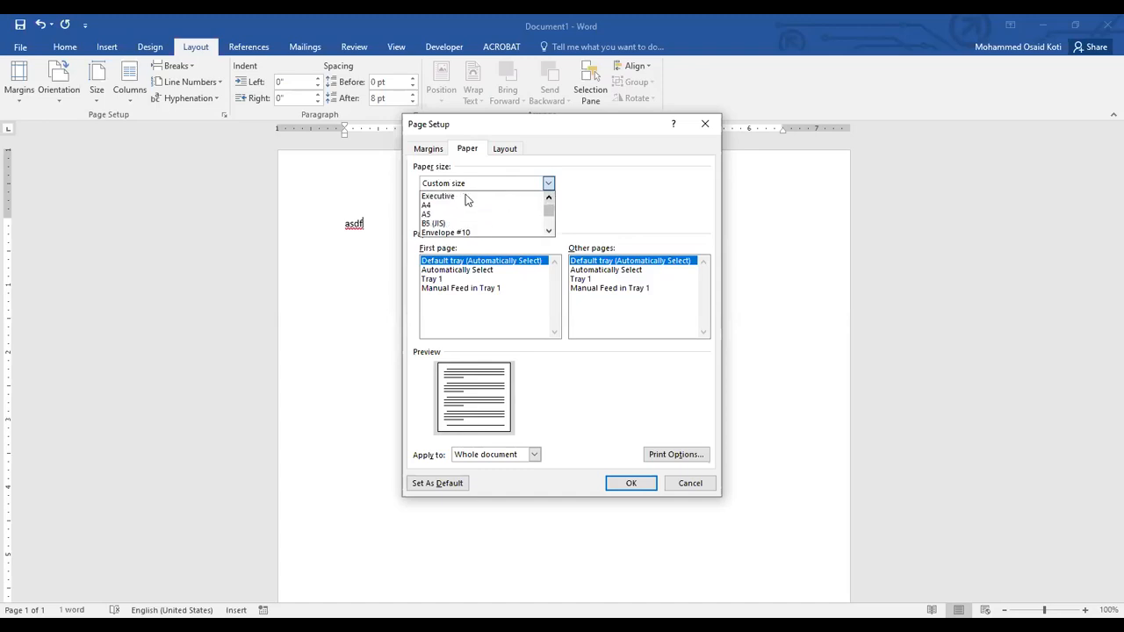
click(446, 205)
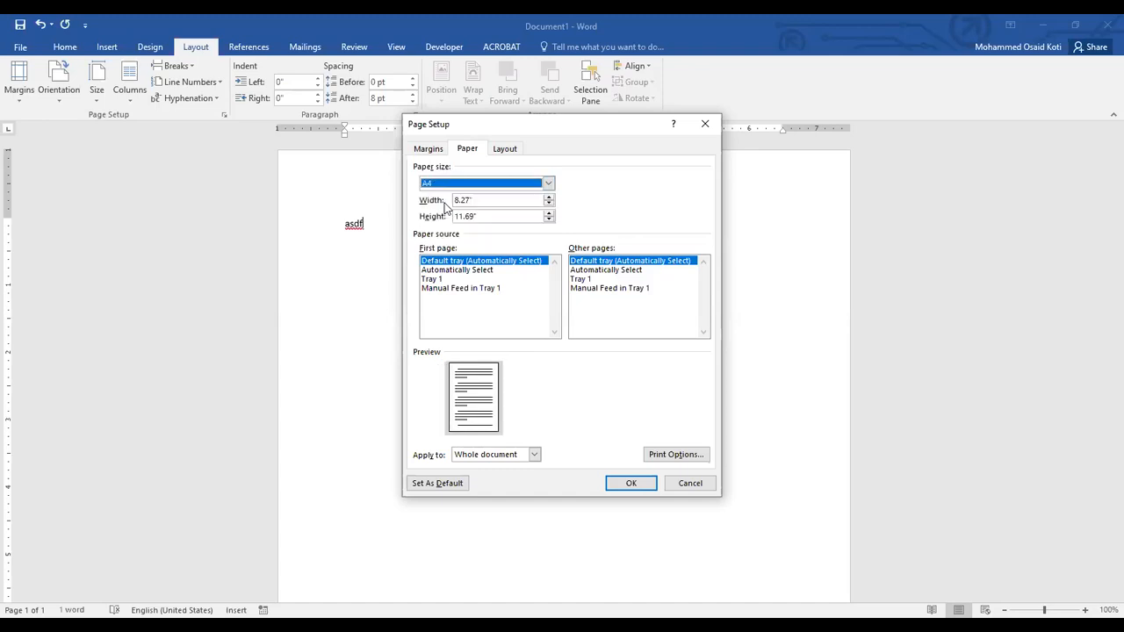
Review the margin, paper and layout settings in Page Setup and apply them to the whole document.
click(429, 149)
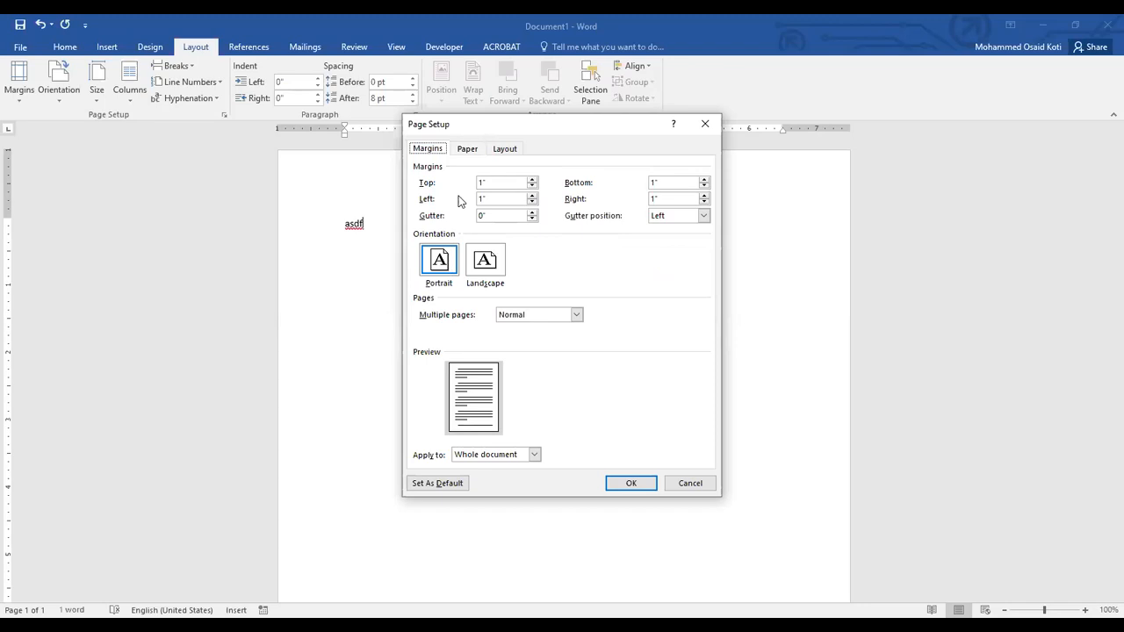
click(467, 148)
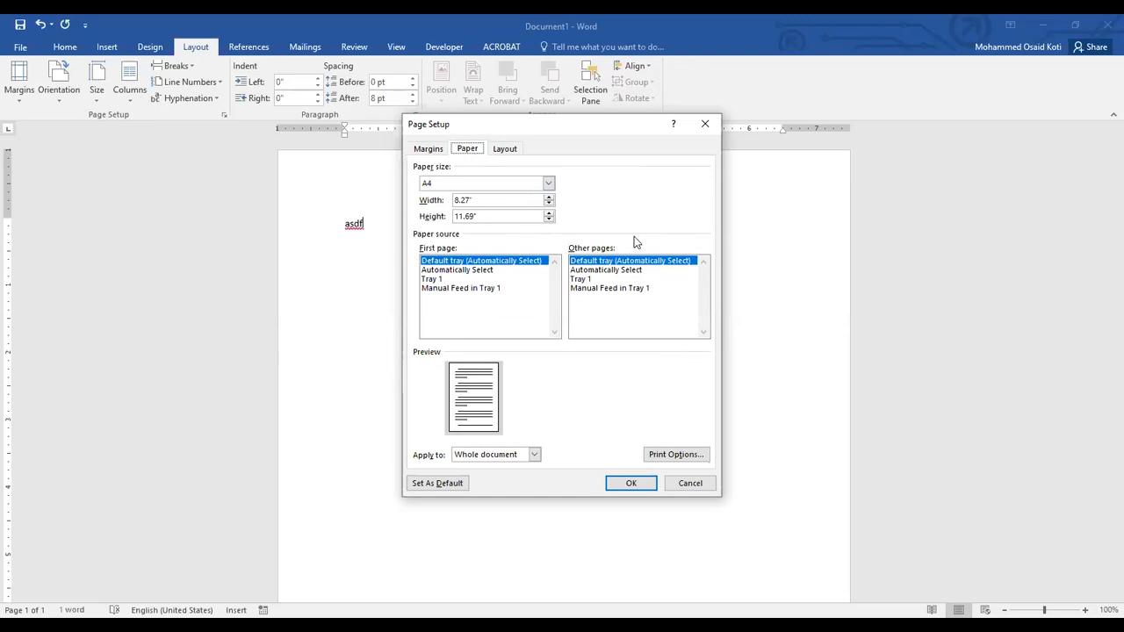
click(506, 149)
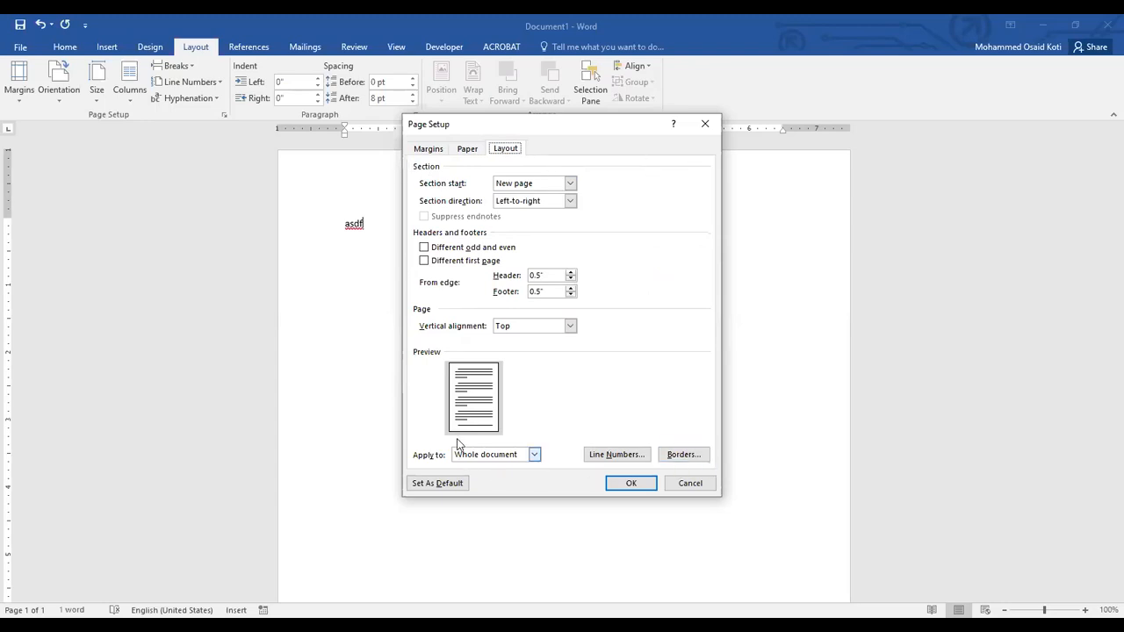
click(425, 151)
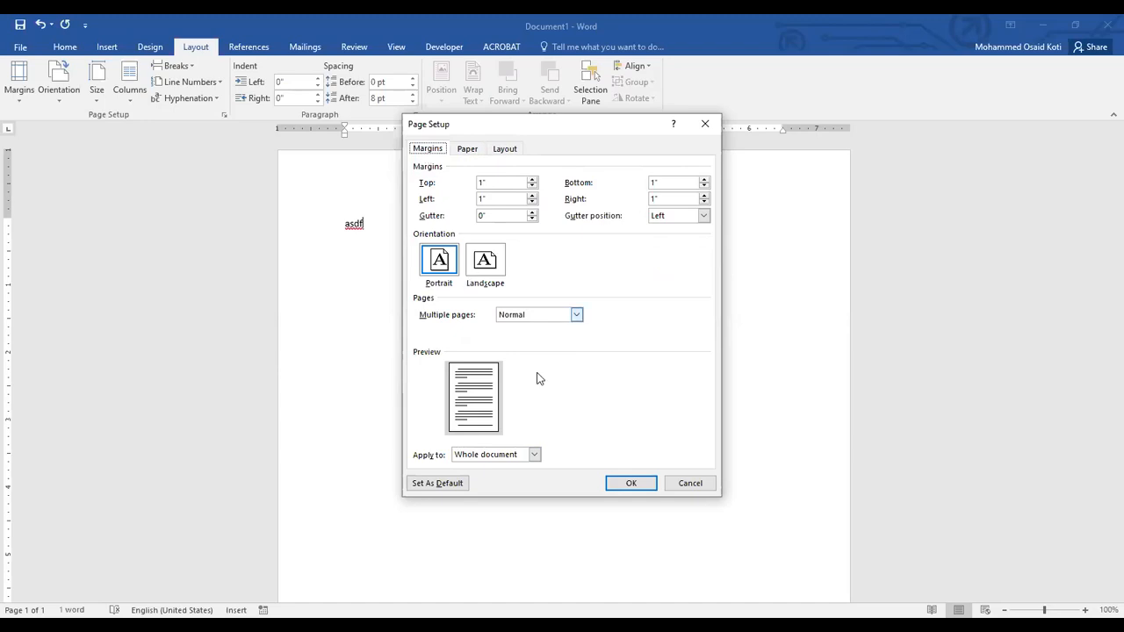
click(616, 485)
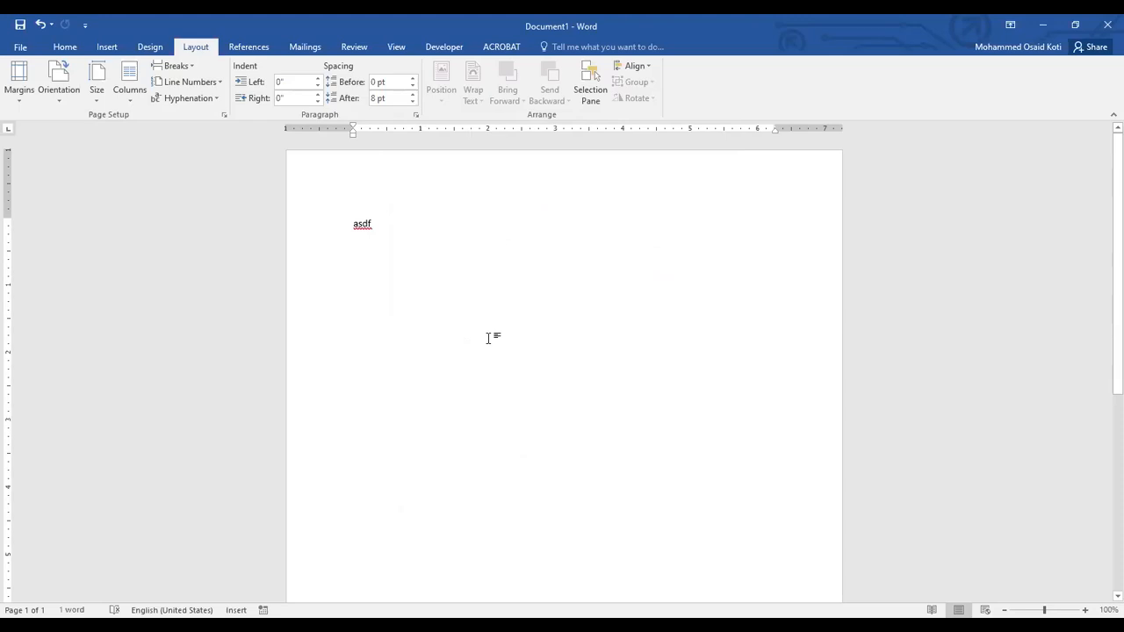
View the margin settings in Page Setup twice, leaving without changes each time.
double_click(7, 293)
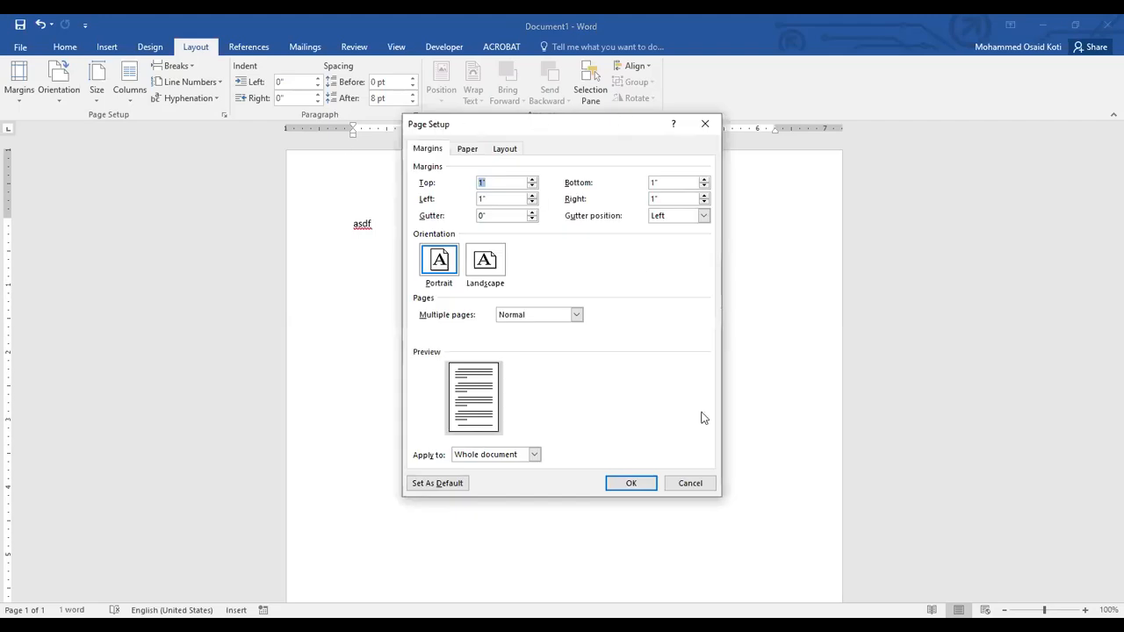
click(694, 484)
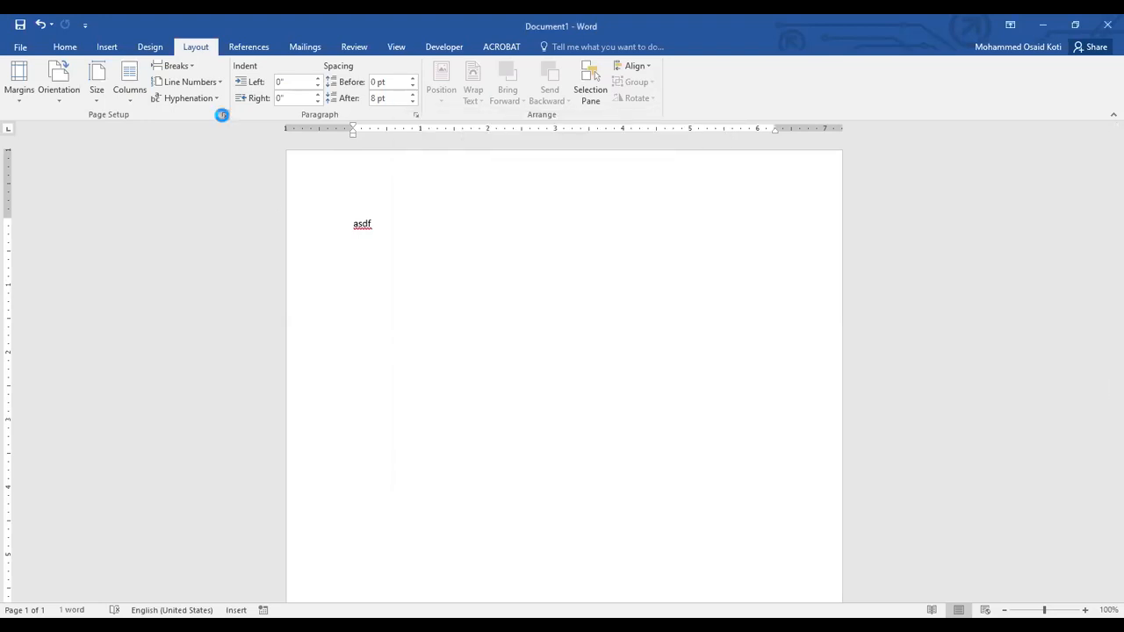
click(222, 115)
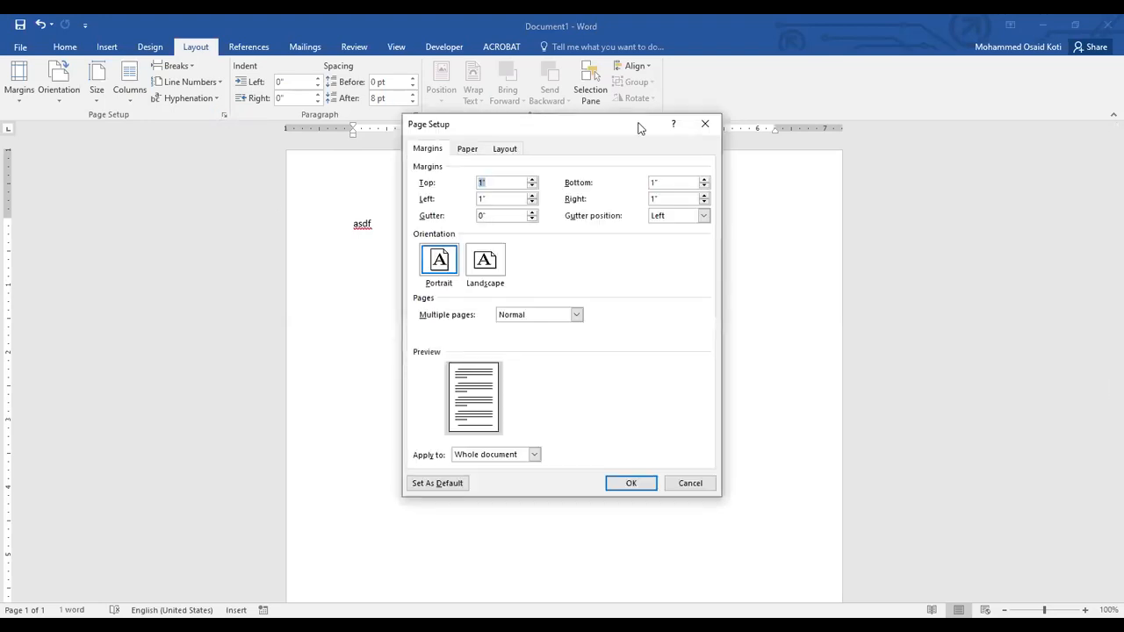
click(690, 483)
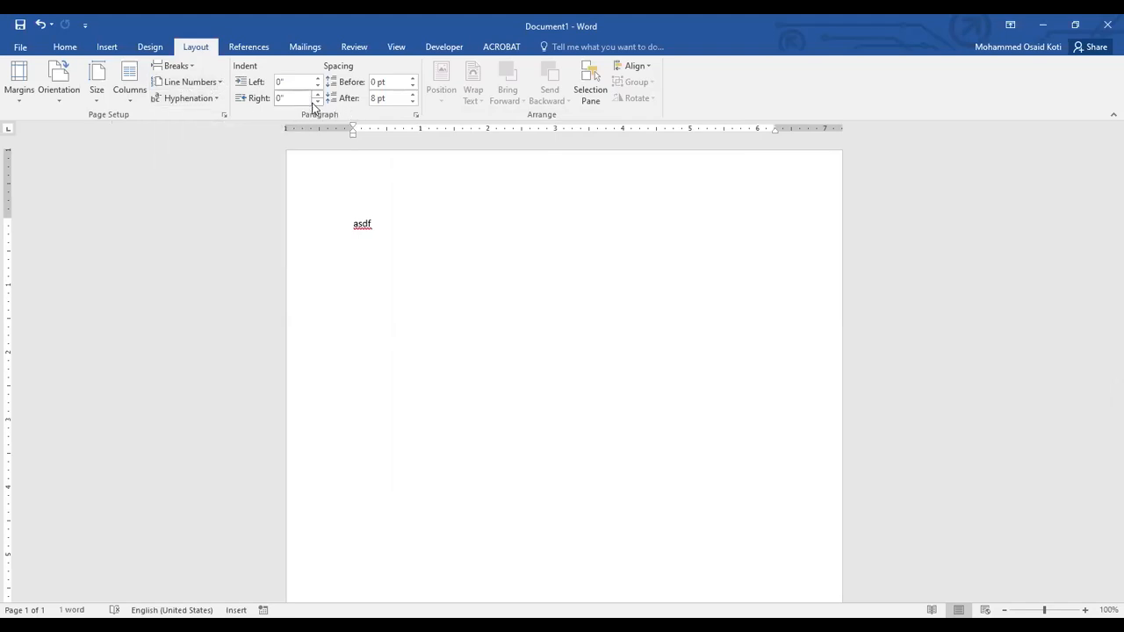
Remove the sample text "asdf" from the page.
click(68, 47)
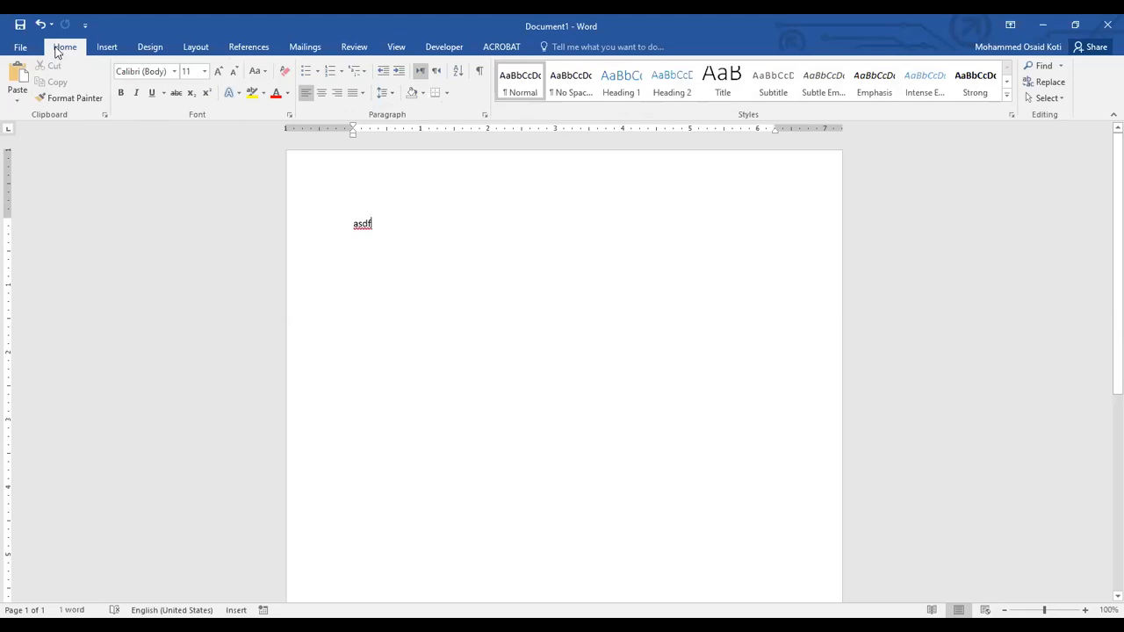
key(ctrl+z)
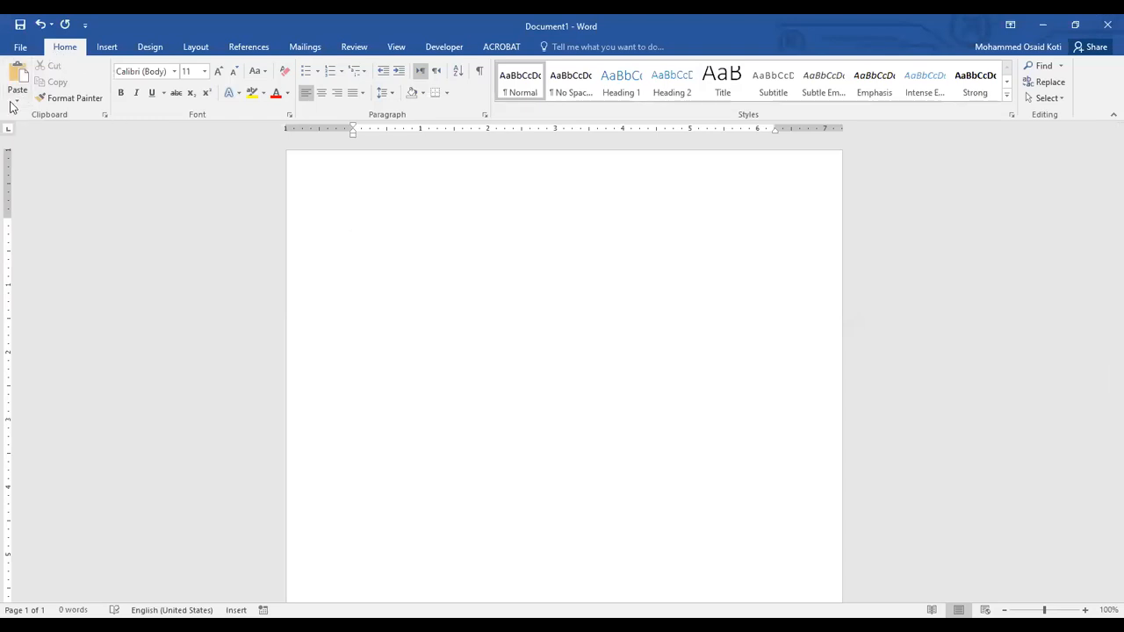
View the available fonts and font sizes without changing the current choices.
click(54, 95)
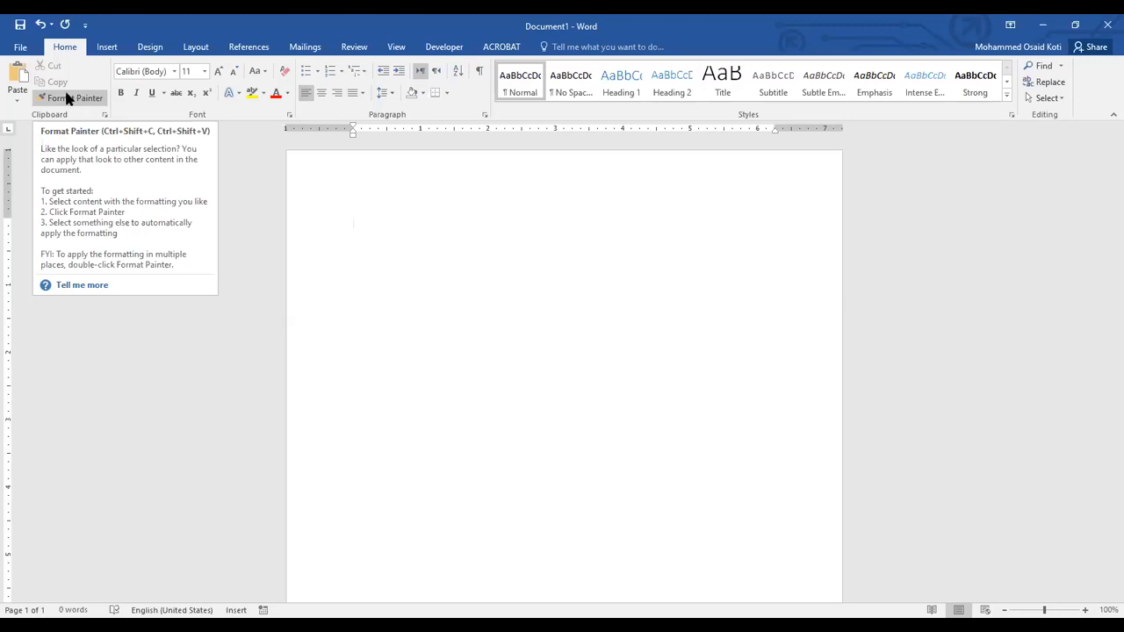
click(173, 72)
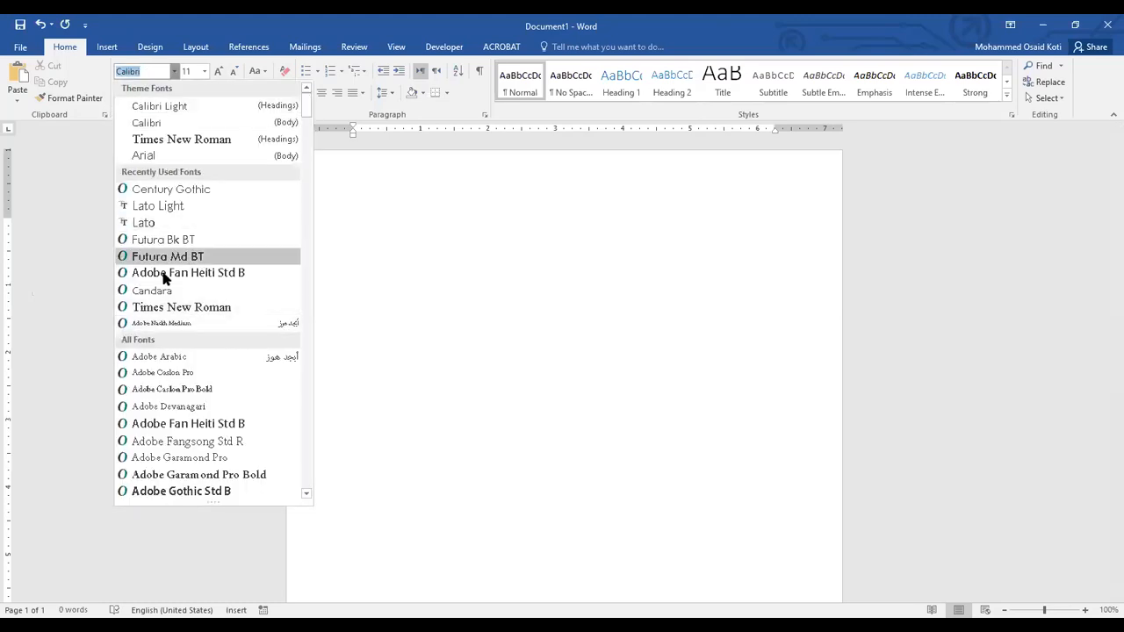
click(204, 71)
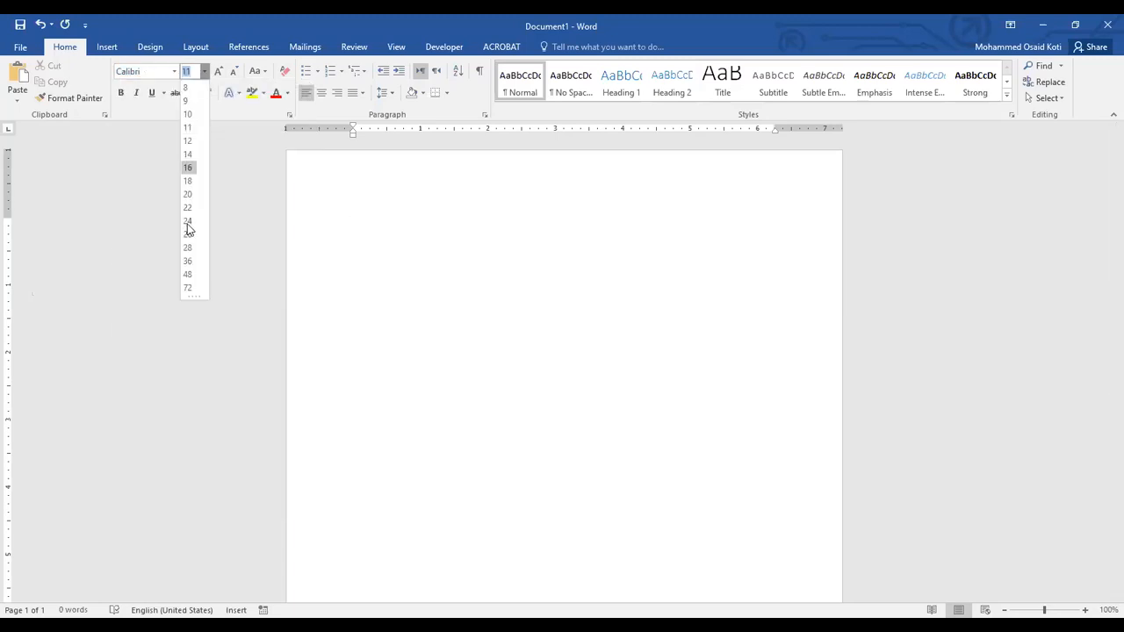
click(150, 140)
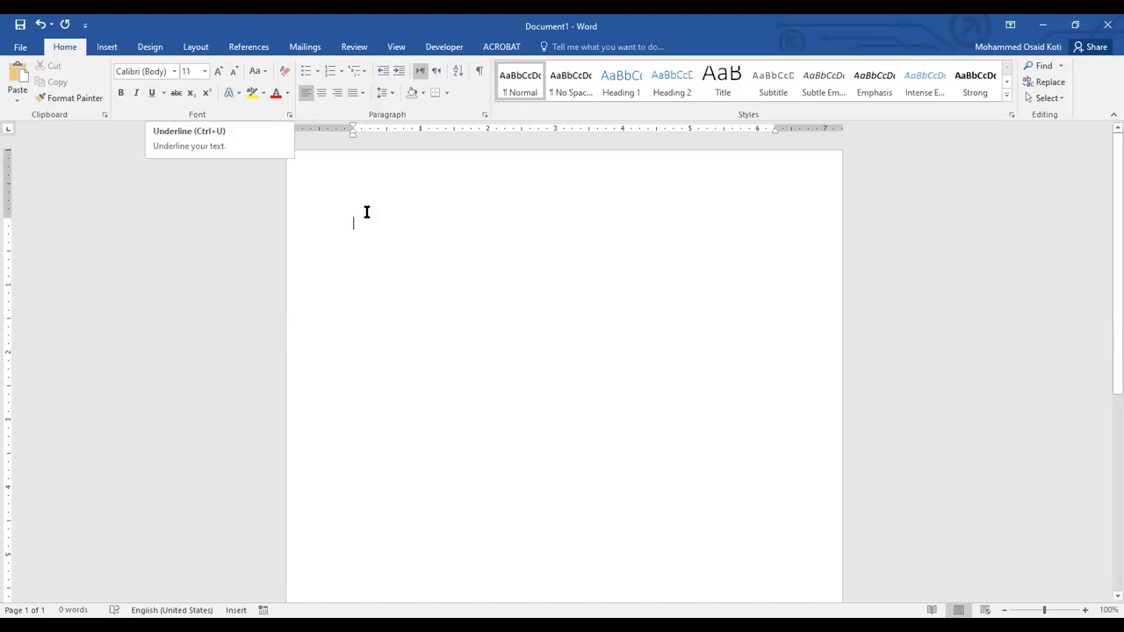
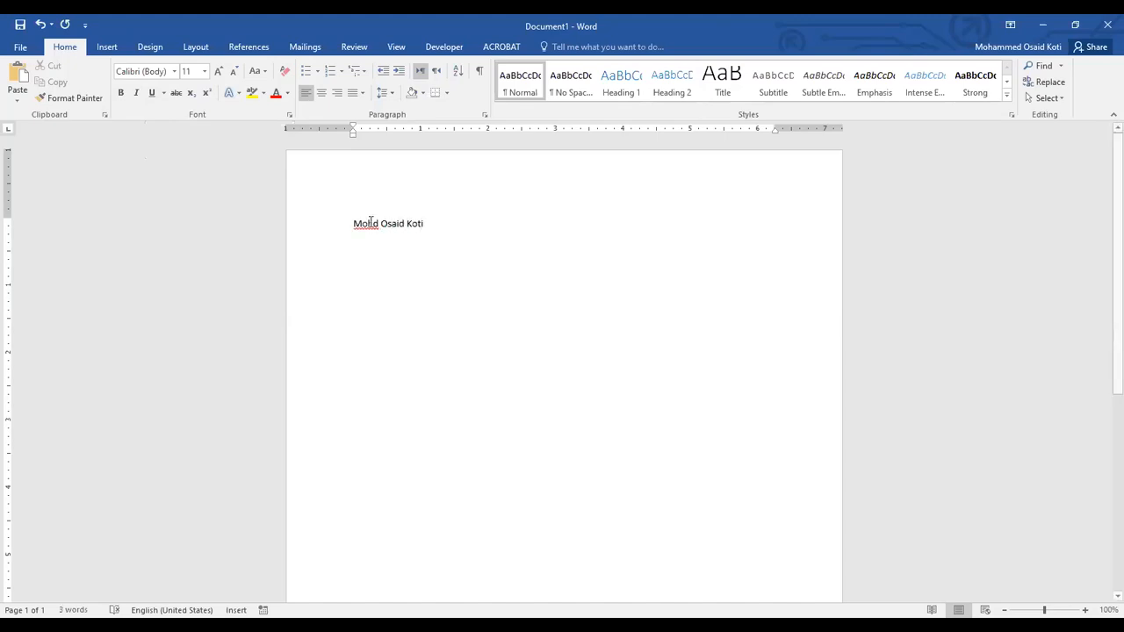
Enter the person's full name as sample text on the empty page and select it.
ctrl+scroll(963, 383, up, 1)
ctrl+scroll(963, 382, up, 6)
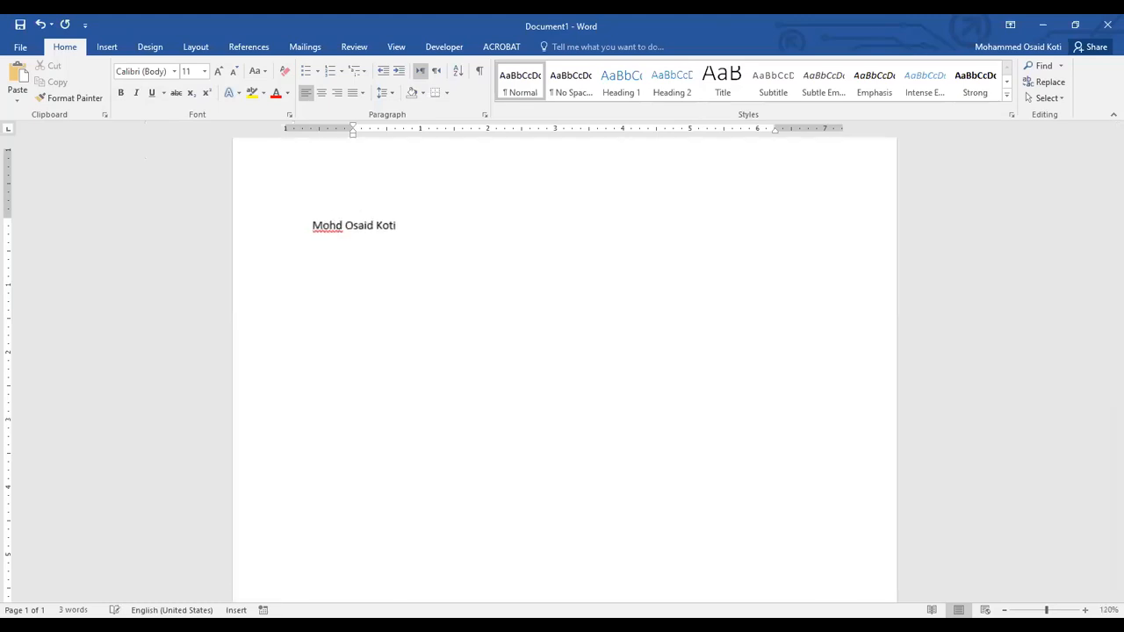
scroll(309, 265, up, 5)
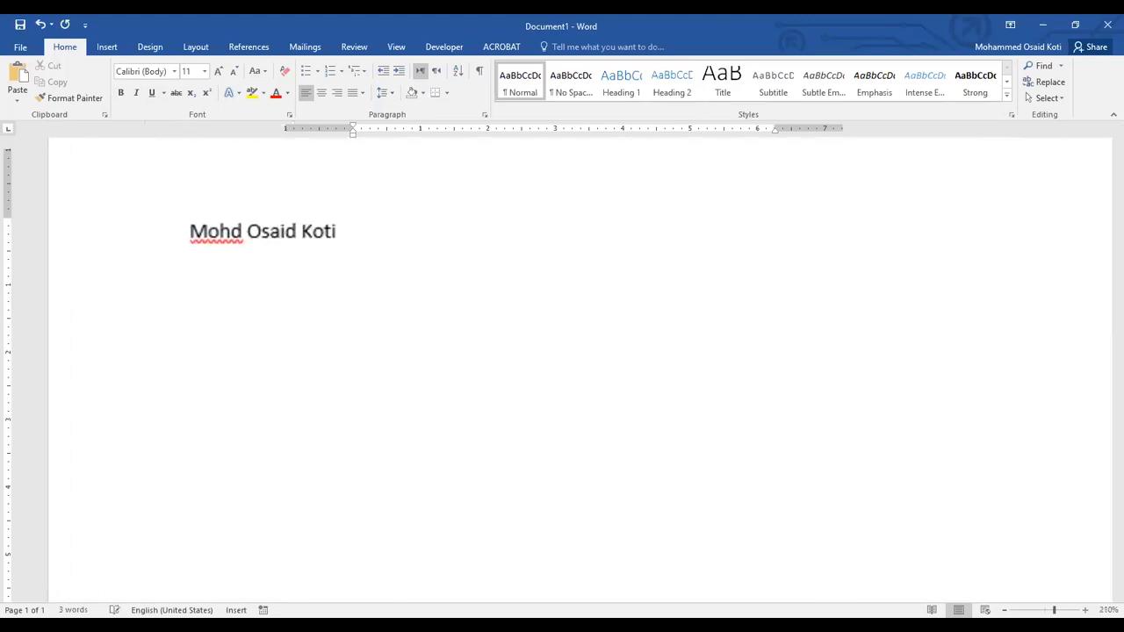
drag(383, 239, 241, 236)
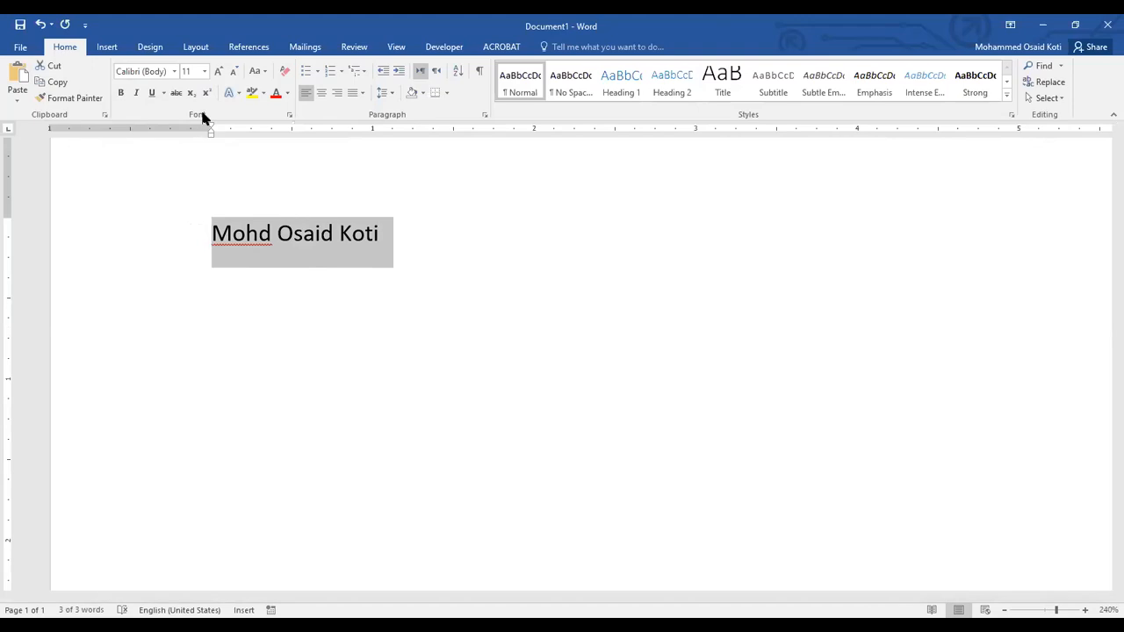
Preview the available fonts on the selected name and set its font to Century Gothic.
click(175, 71)
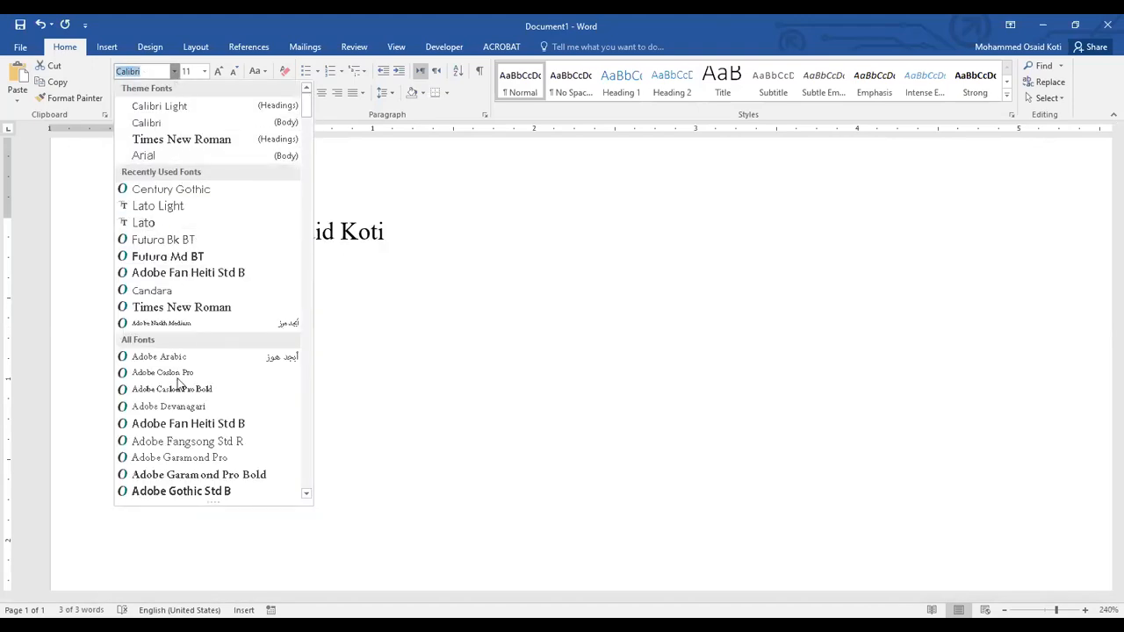
scroll(189, 371, down, 3)
scroll(189, 371, up, 3)
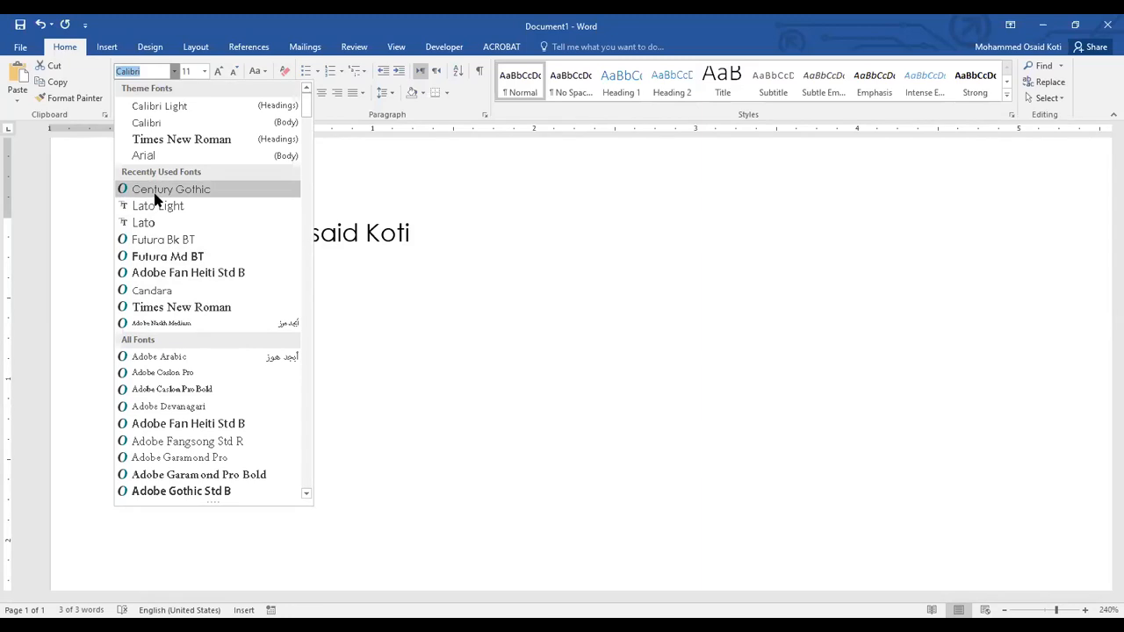
scroll(162, 230, down, 3)
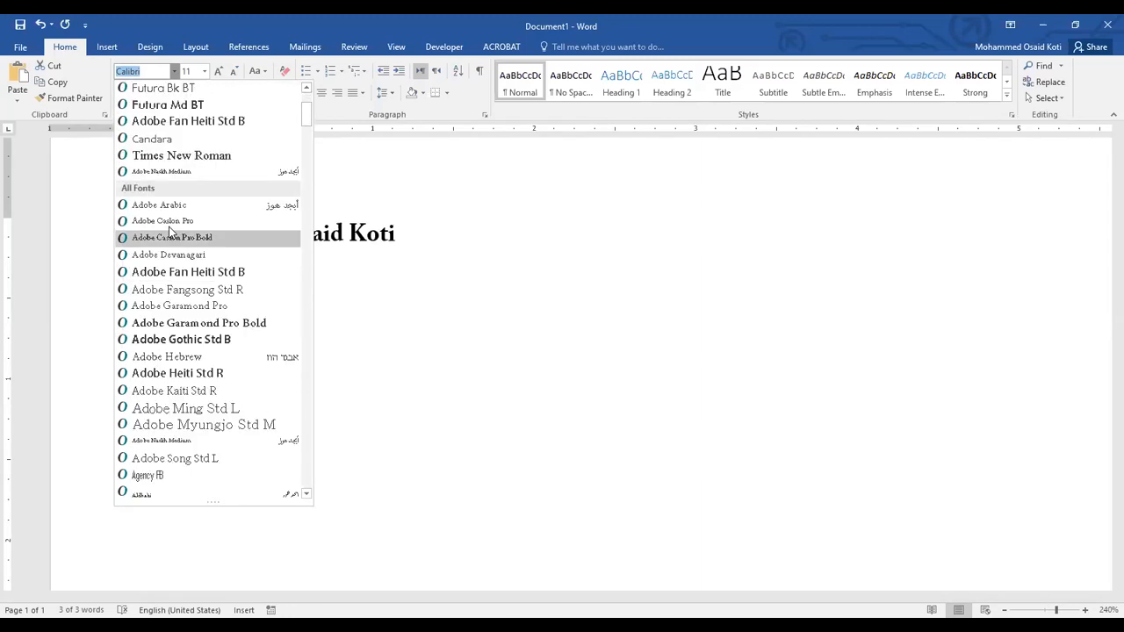
scroll(195, 326, up, 3)
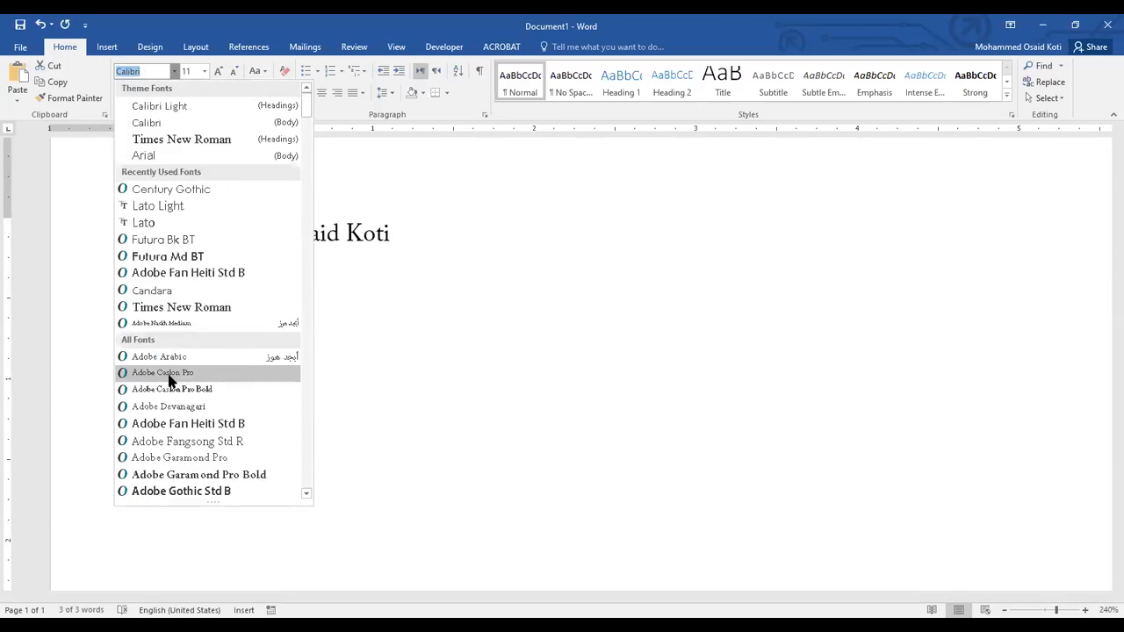
click(162, 192)
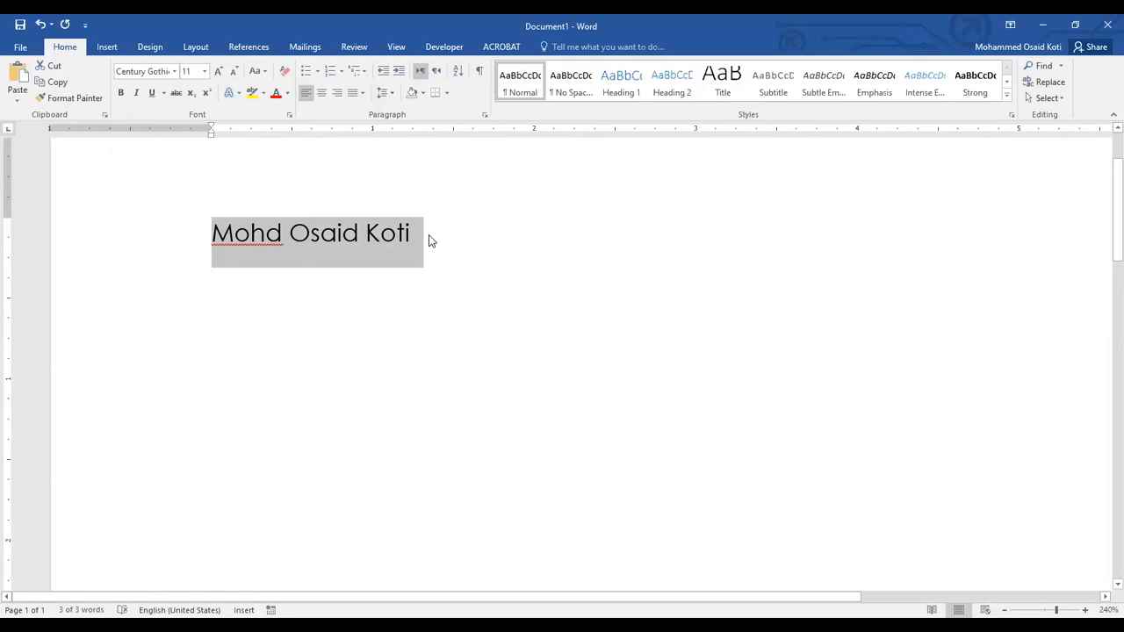
Set the font size of the name to 20 and clear the selection.
click(204, 72)
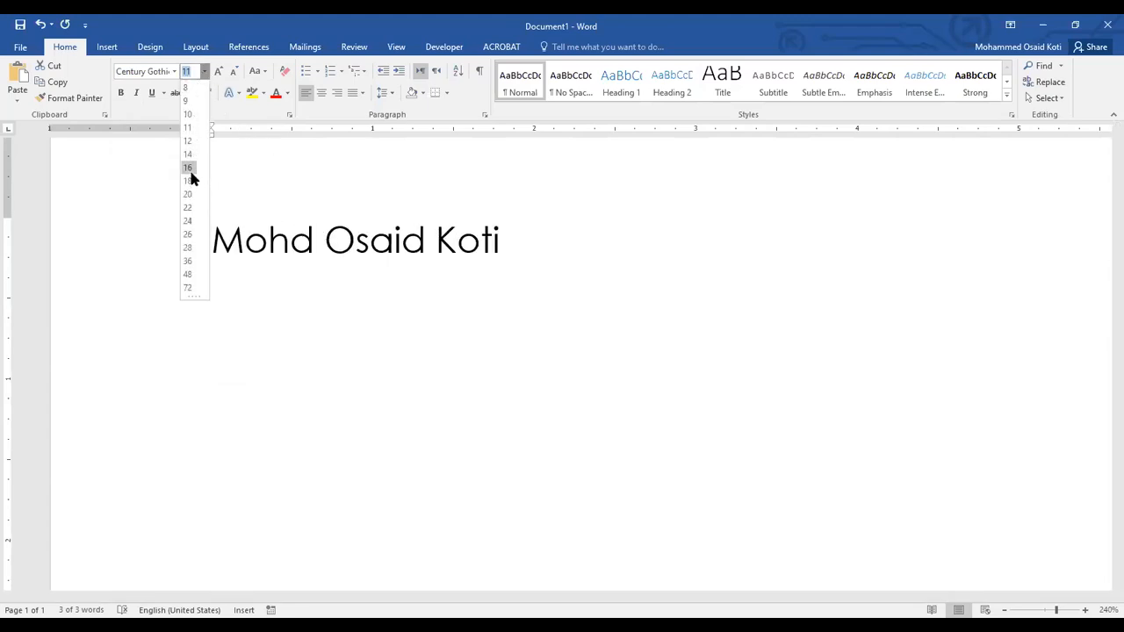
click(190, 194)
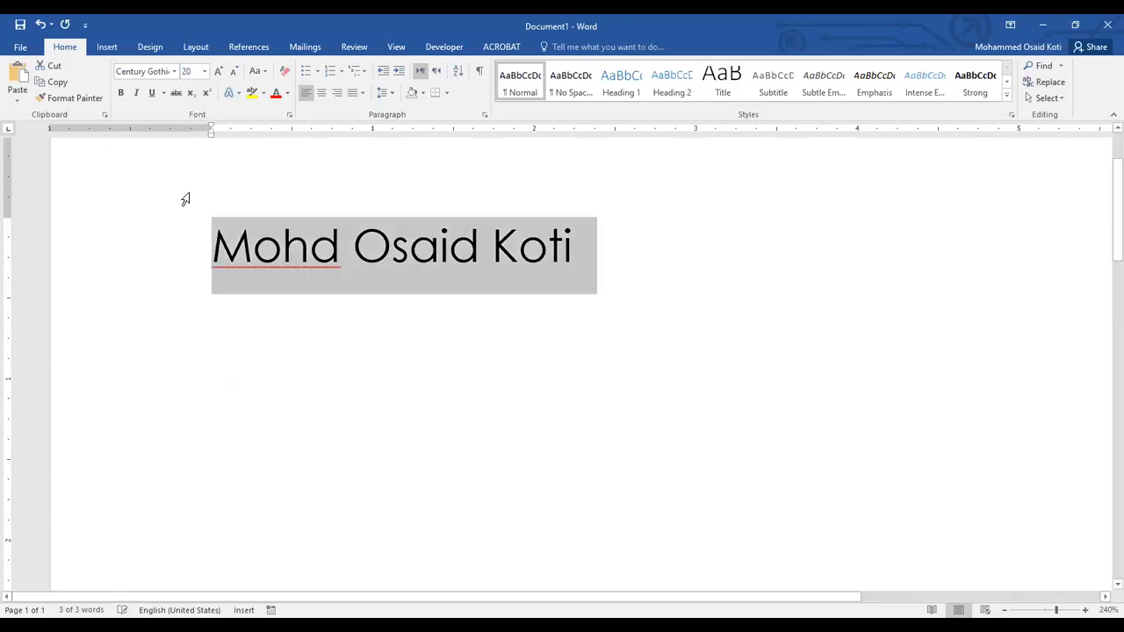
click(644, 254)
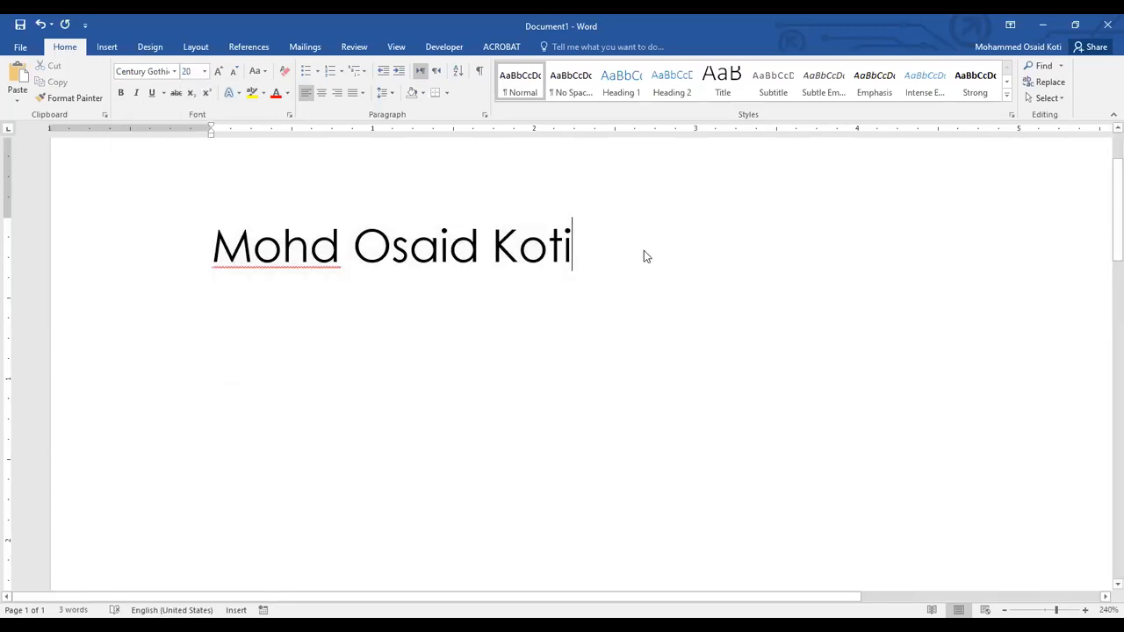
Select the full name, make it bold and remove the bold formatting again.
drag(587, 243, 173, 248)
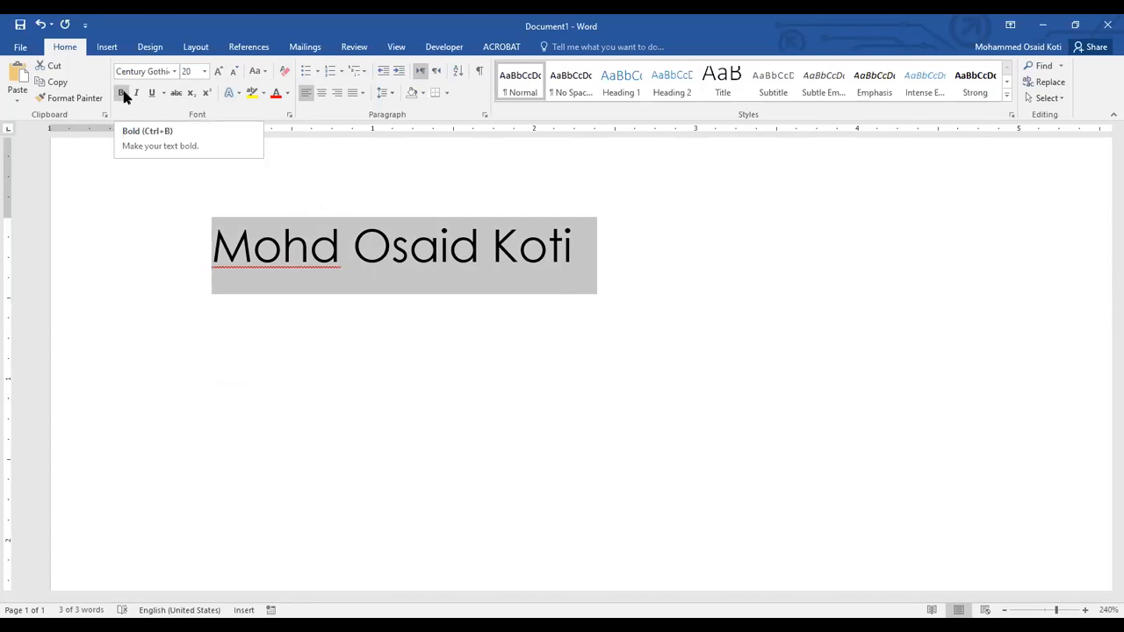
key(ctrl+b)
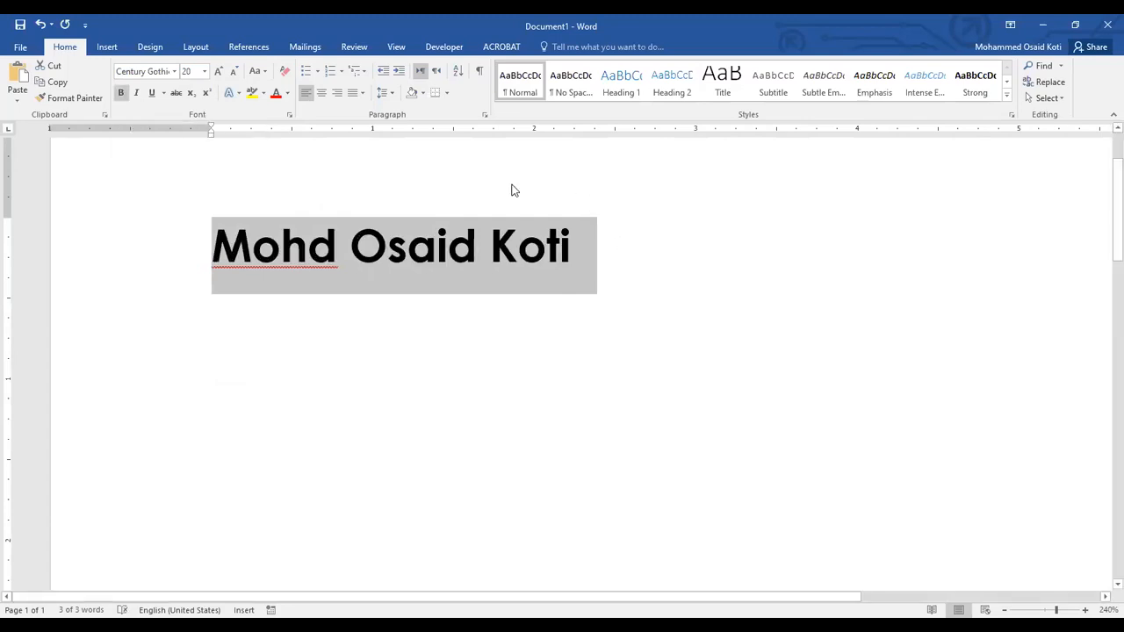
click(121, 94)
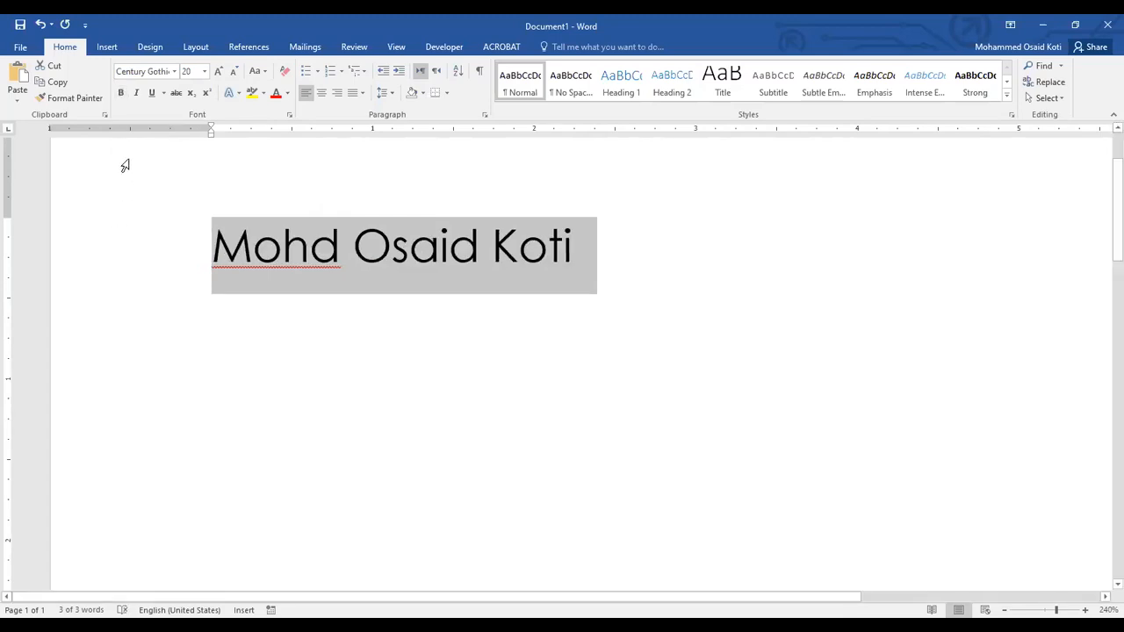
Try italic and underline in turn on the selected name, removing each one before continuing.
click(137, 94)
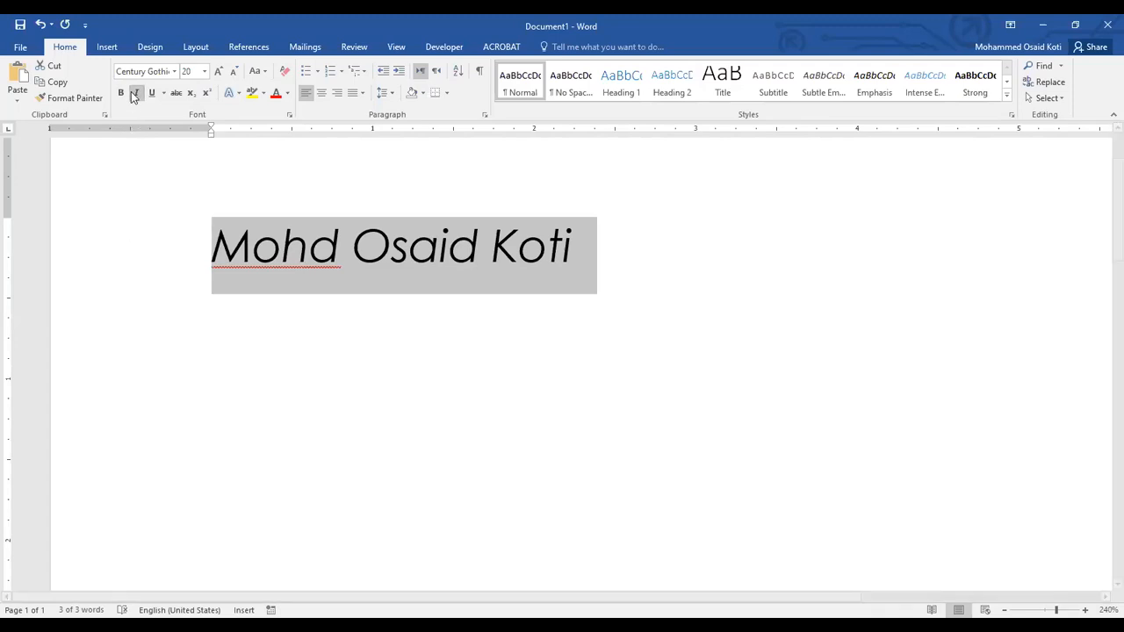
click(132, 93)
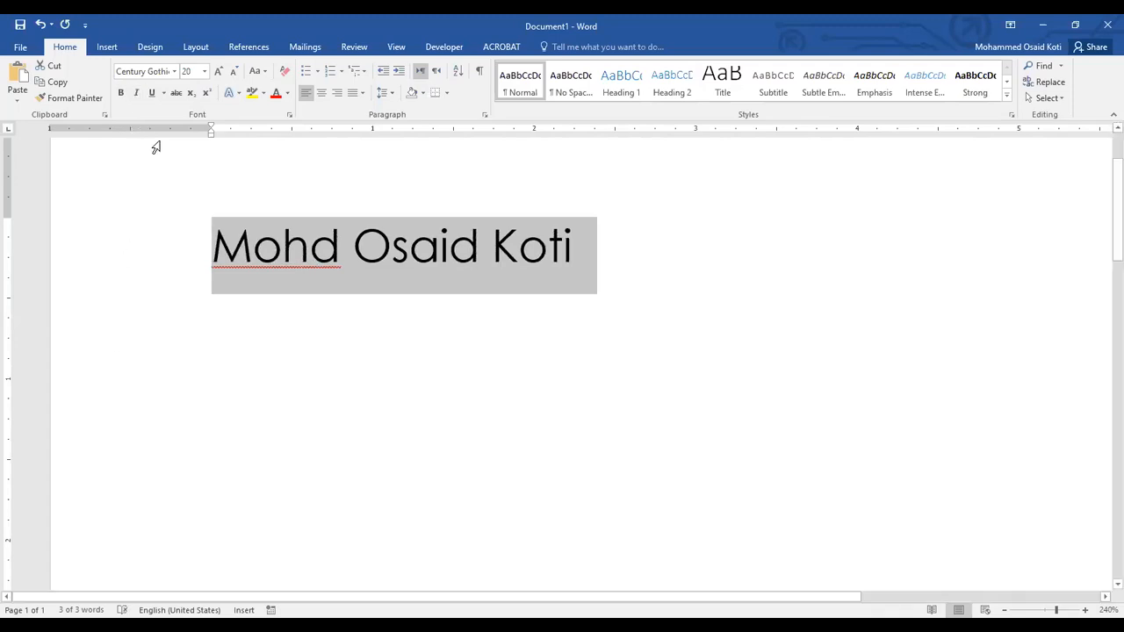
click(150, 93)
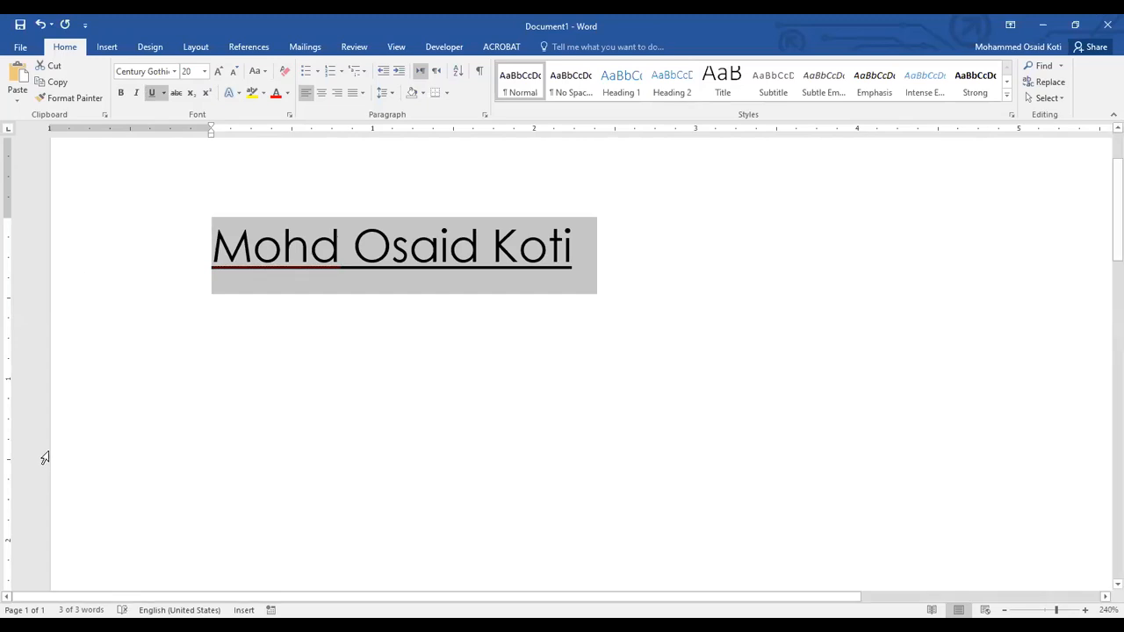
key(ctrl+u)
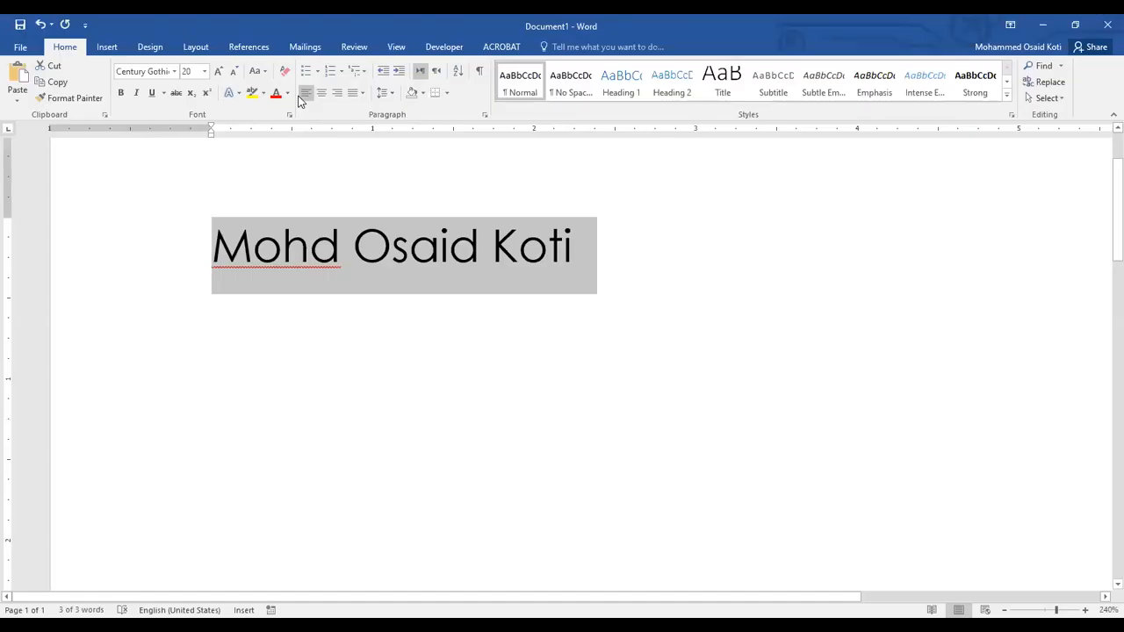
Grow the selected name's font size to 28, and shrink it stepwise to 18.
click(218, 72)
click(219, 72)
click(219, 72)
click(219, 72)
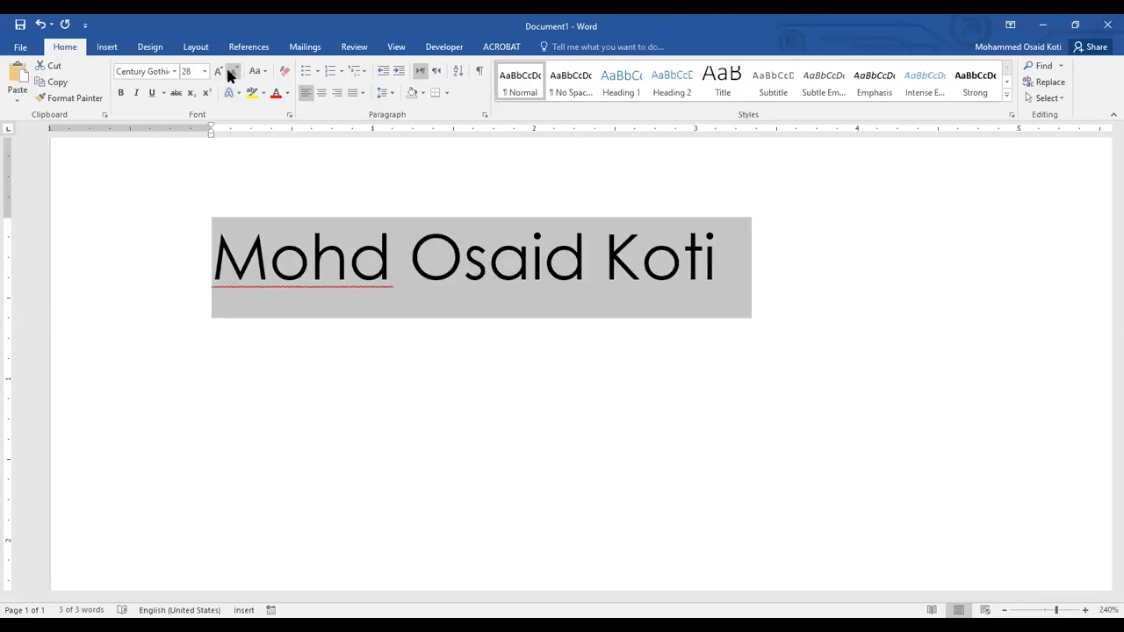
click(232, 73)
click(231, 73)
click(232, 73)
click(232, 73)
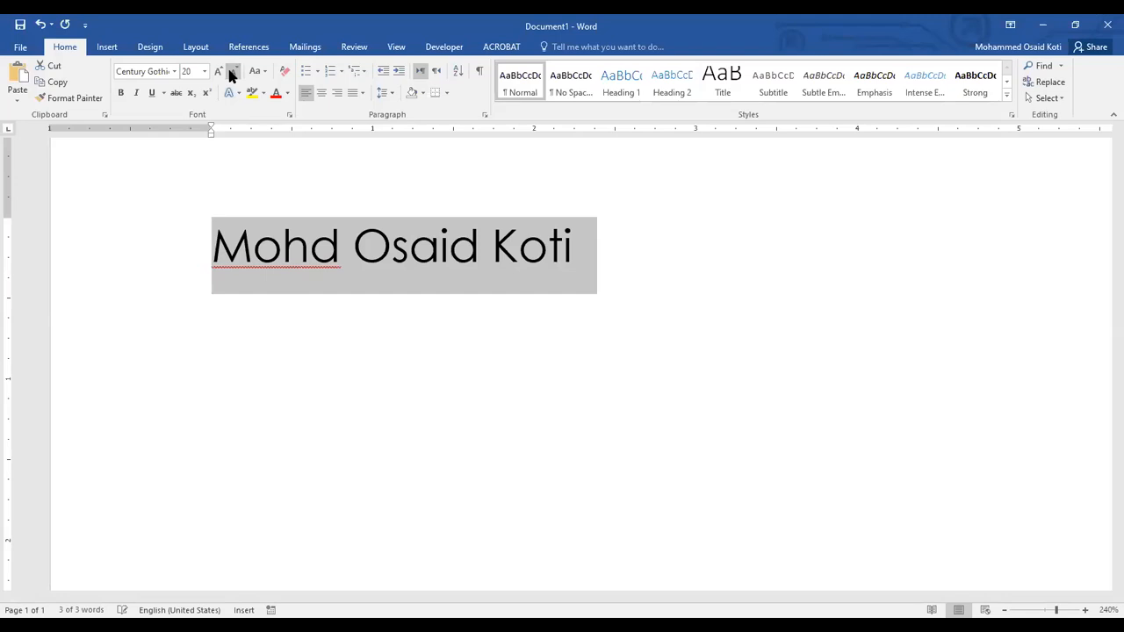
click(232, 73)
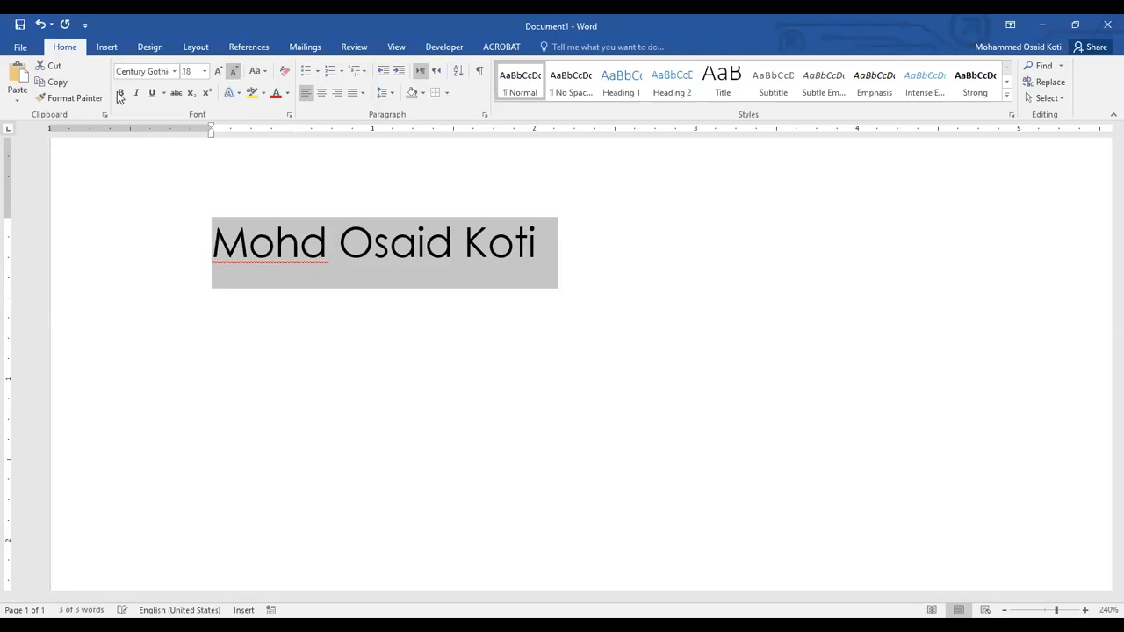
Select the capital initial of each word of the name in turn, and return the cursor to the line's start.
click(222, 248)
drag(222, 249, 581, 251)
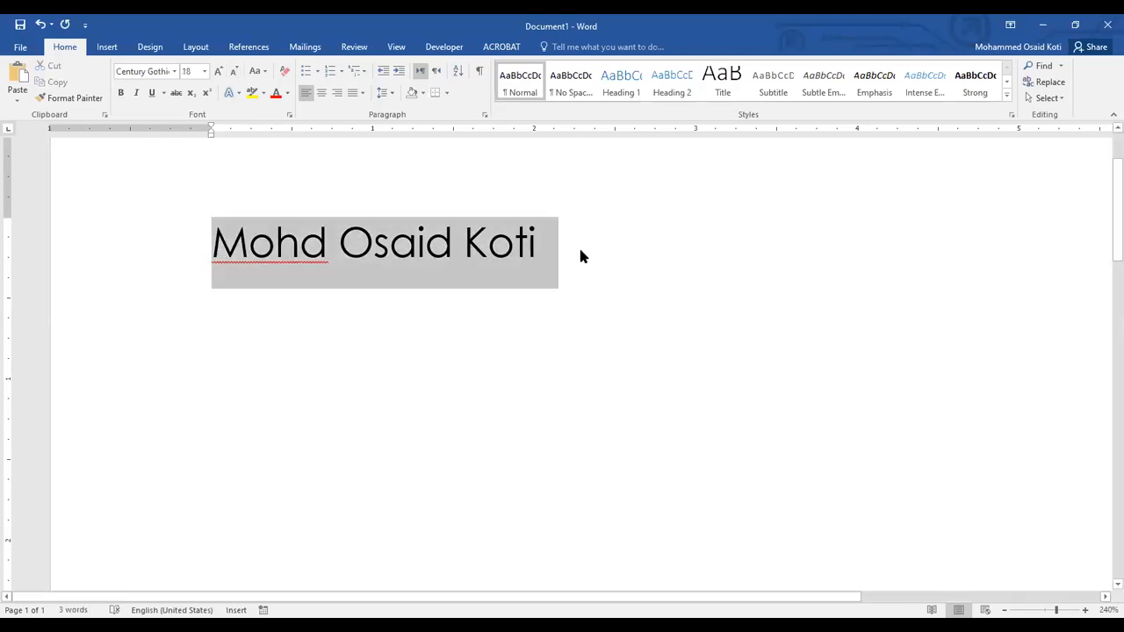
click(266, 246)
drag(216, 239, 246, 239)
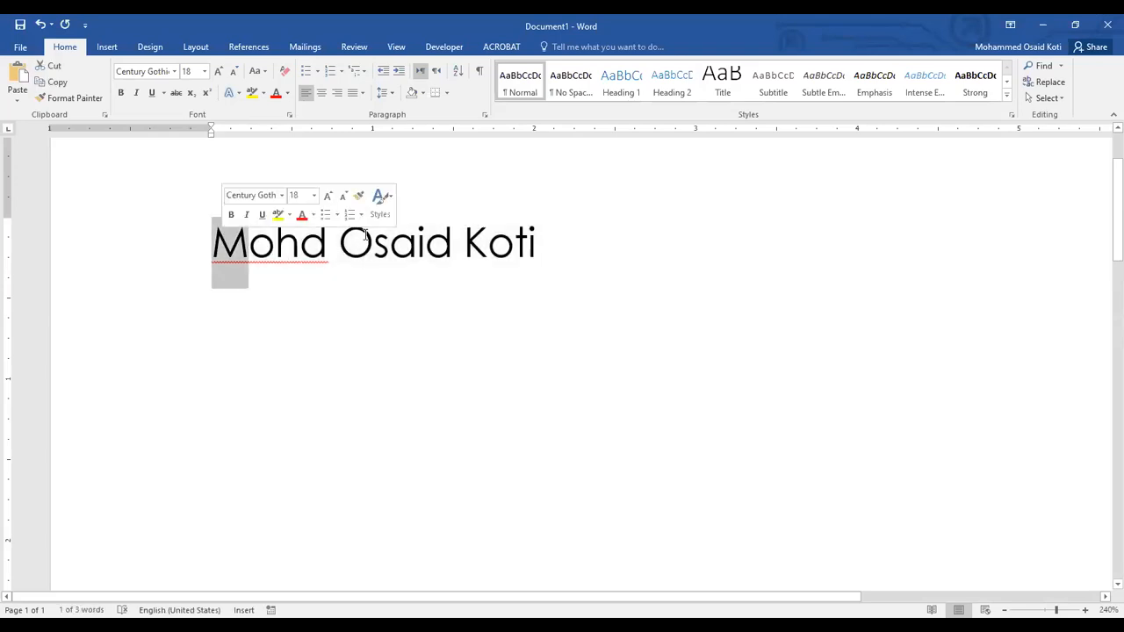
drag(340, 242, 373, 242)
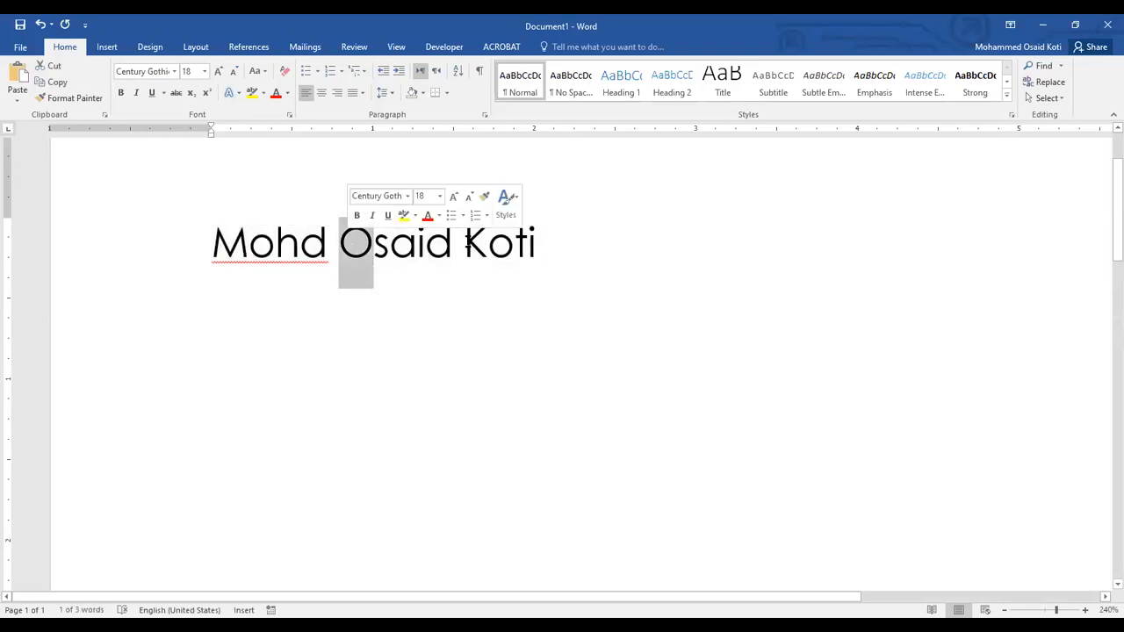
drag(465, 242, 487, 243)
key(ctrl+Left)
key(ctrl+Left)
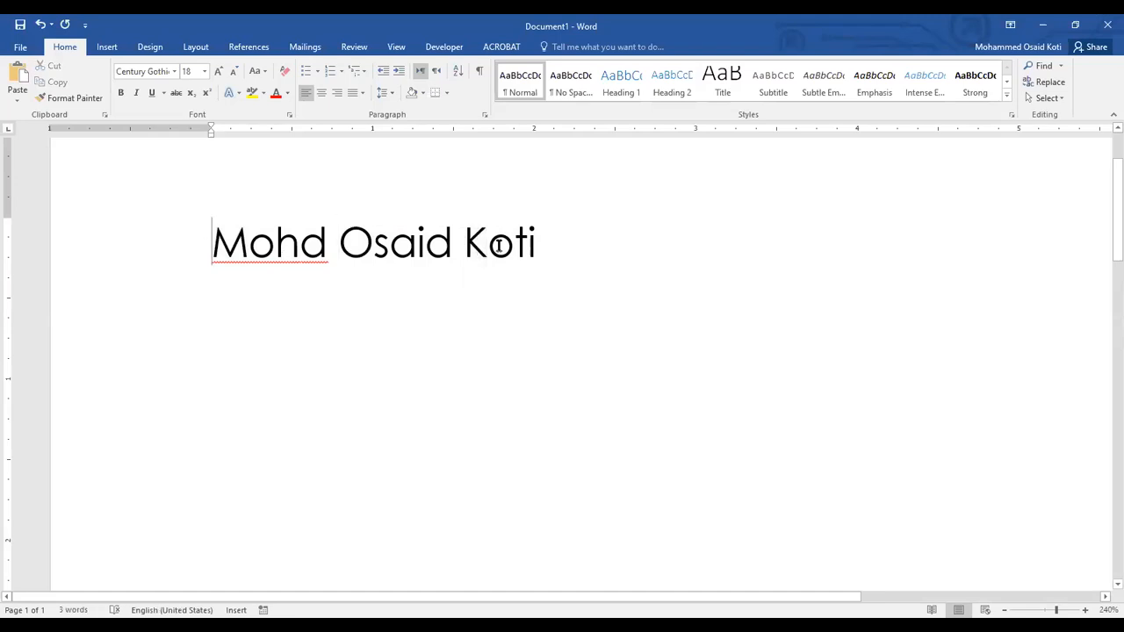
Select the whole document, select only the last word of the name, and clear the selection.
key(ctrl+a)
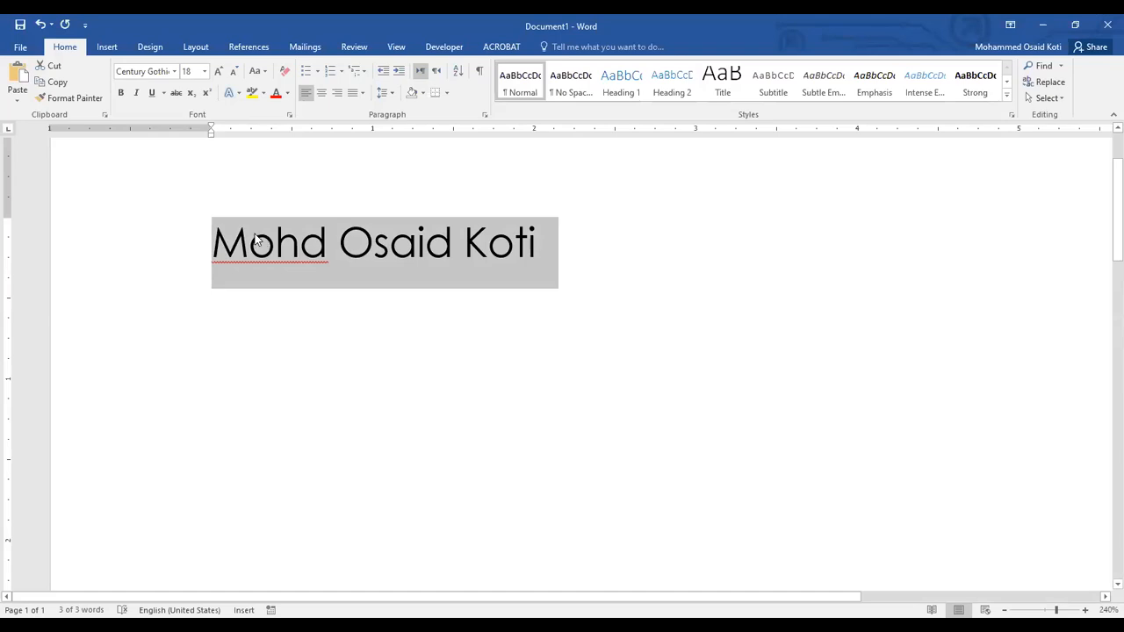
click(246, 240)
drag(231, 240, 489, 248)
double_click(488, 248)
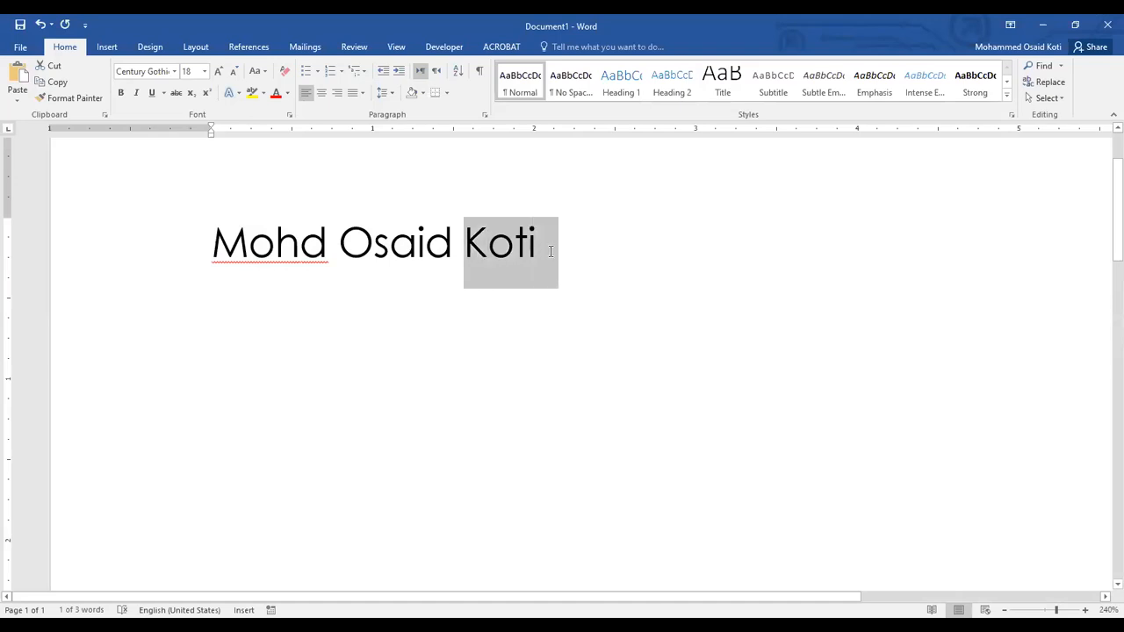
click(488, 248)
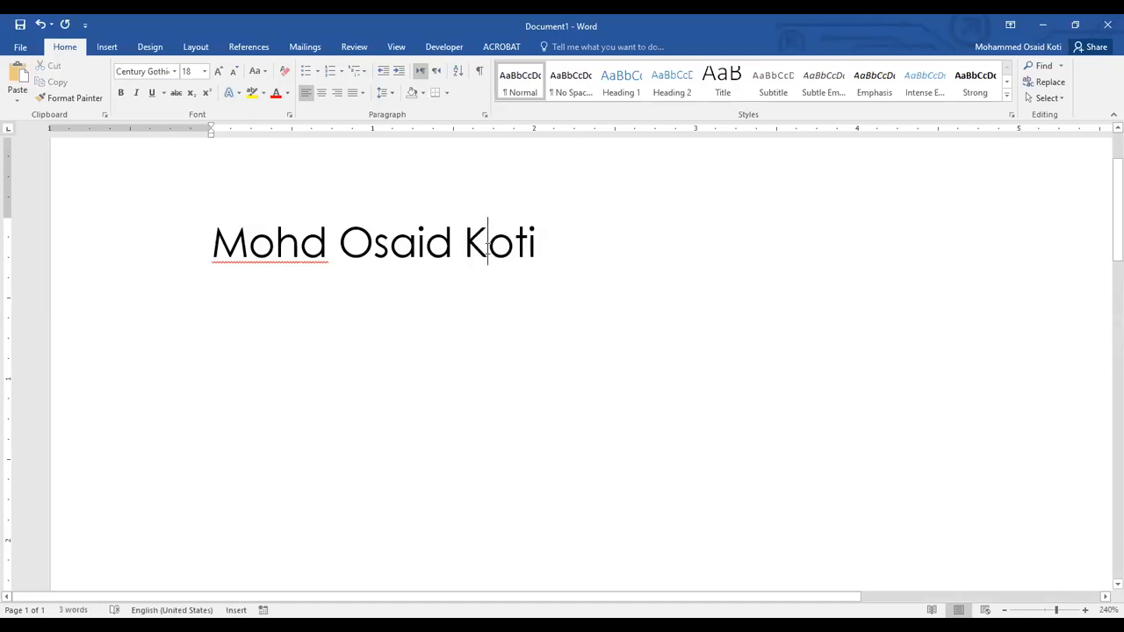
Select the full name from its first to its last letter, leaving out the paragraph mark.
drag(214, 240, 572, 238)
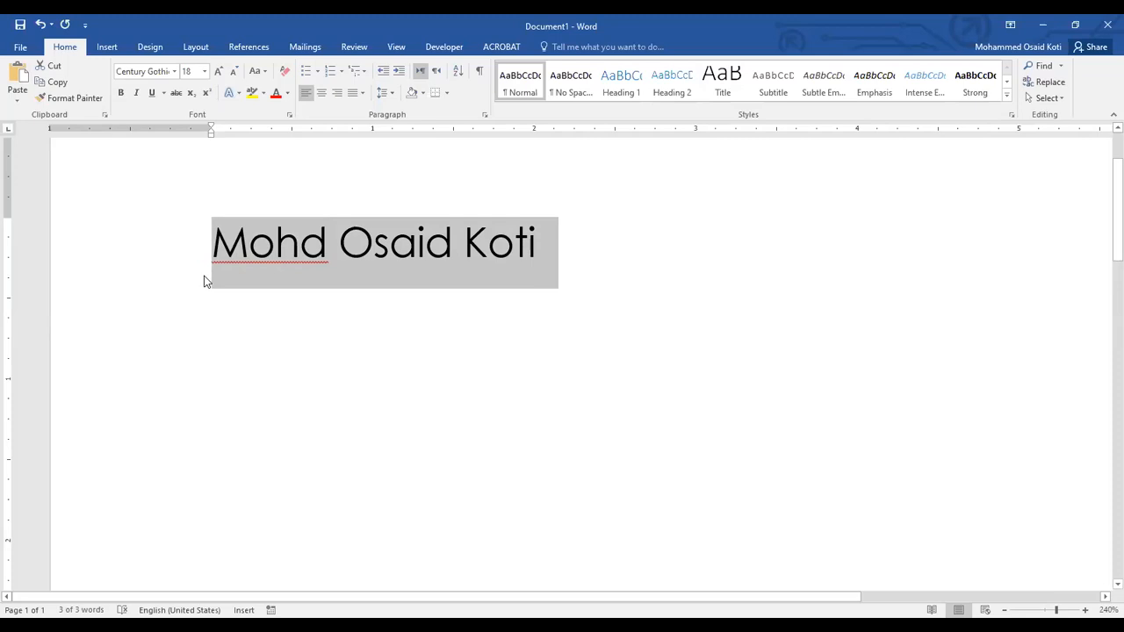
click(220, 242)
drag(217, 243, 541, 232)
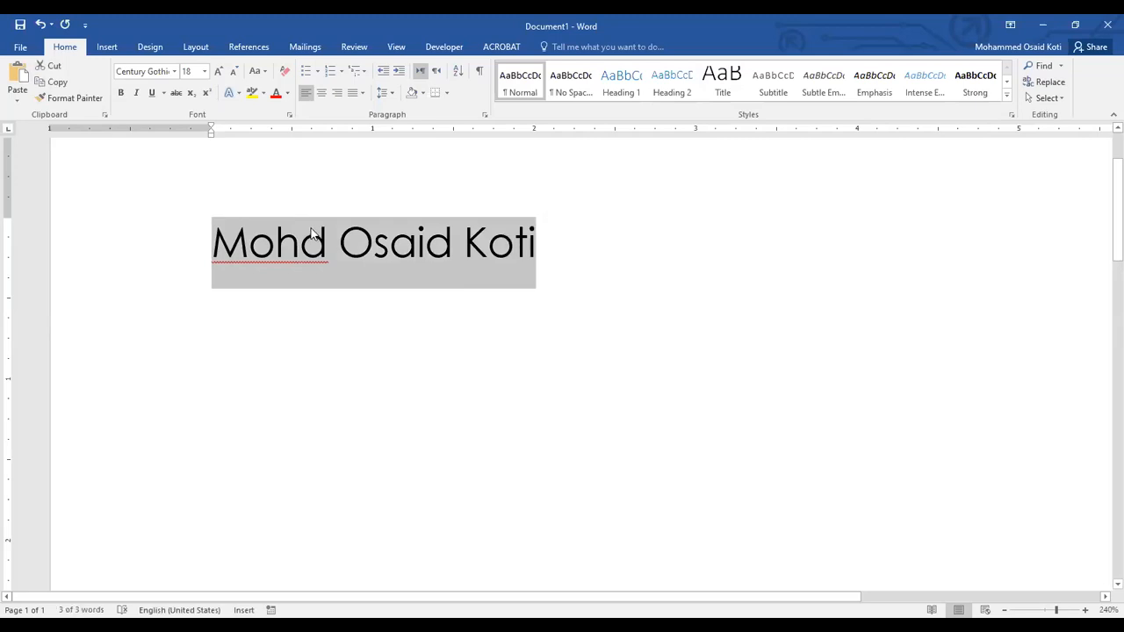
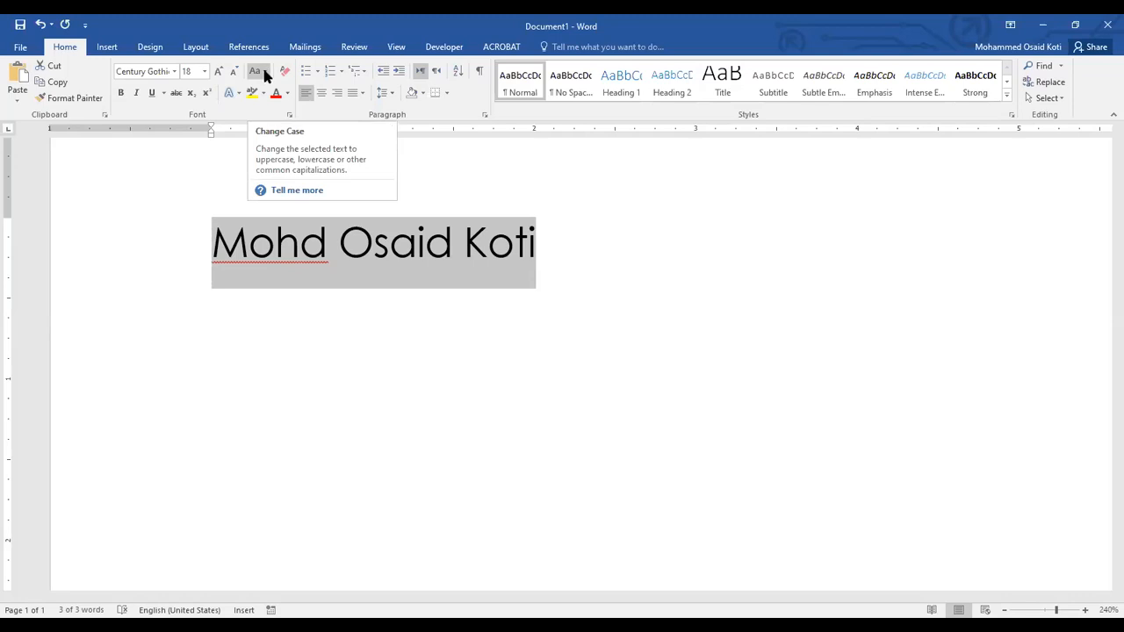
Change the case of the selected name to UPPERCASE, and switch it to Sentence case.
click(266, 73)
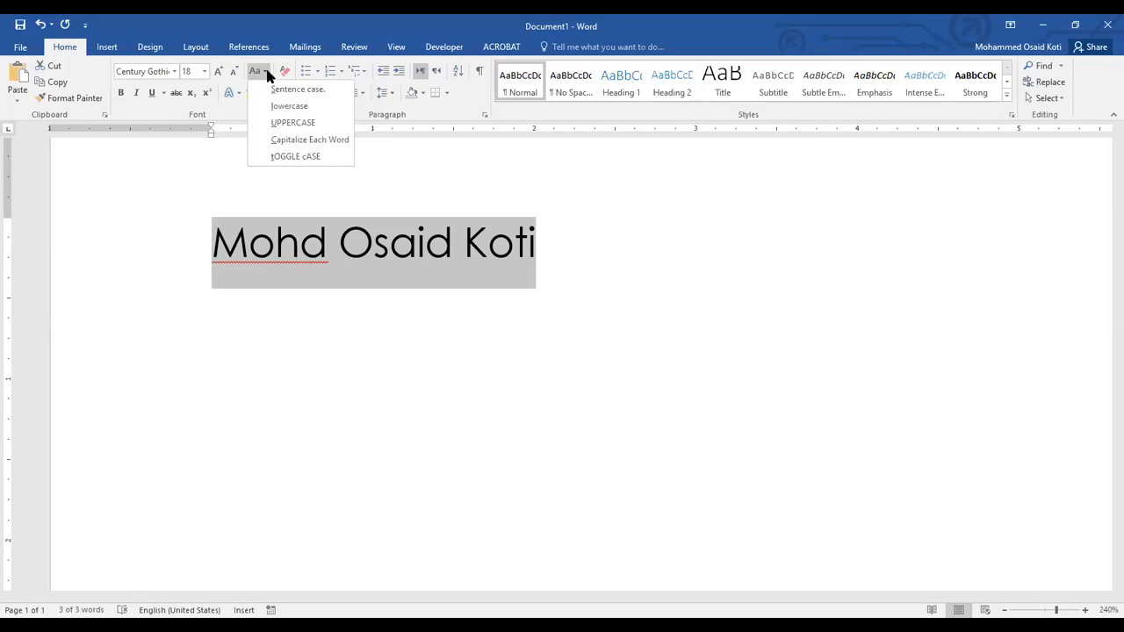
click(299, 122)
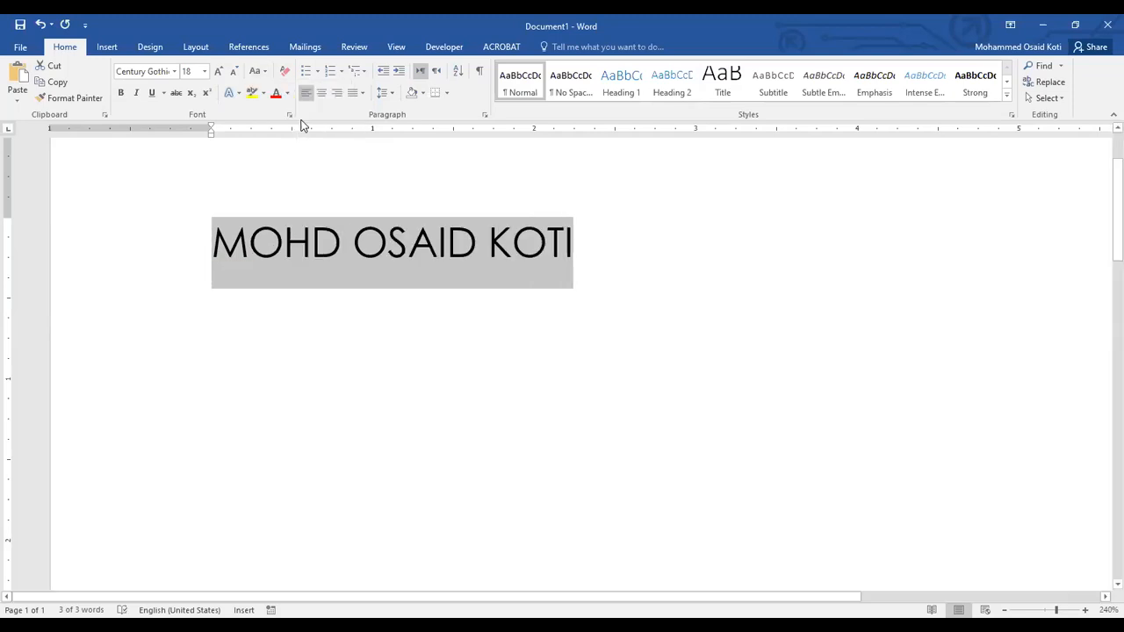
click(265, 72)
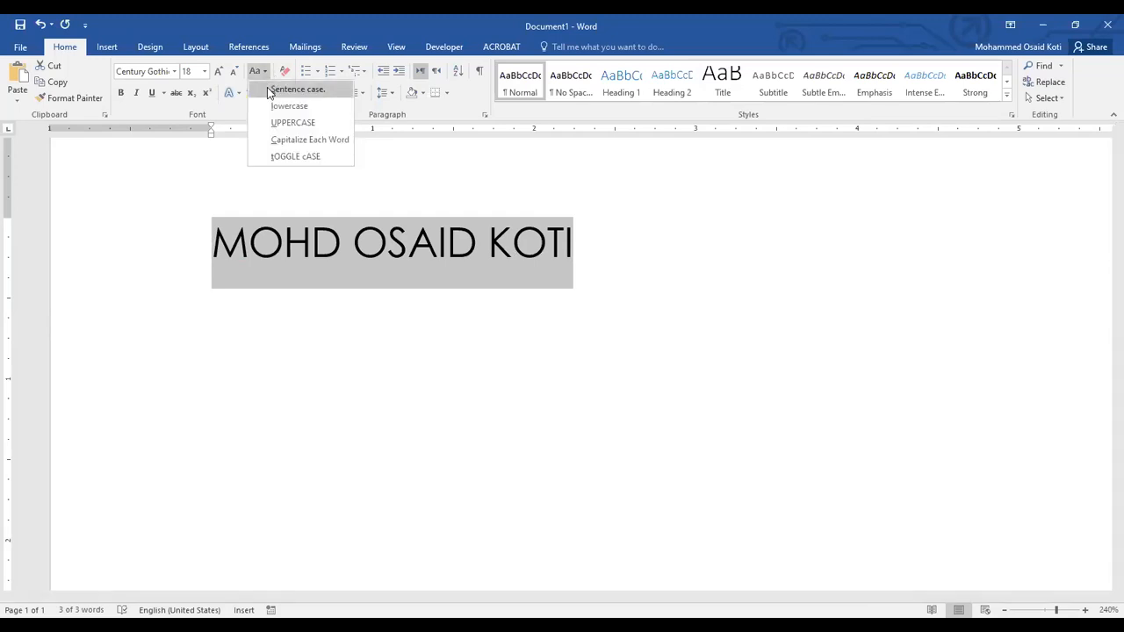
click(296, 90)
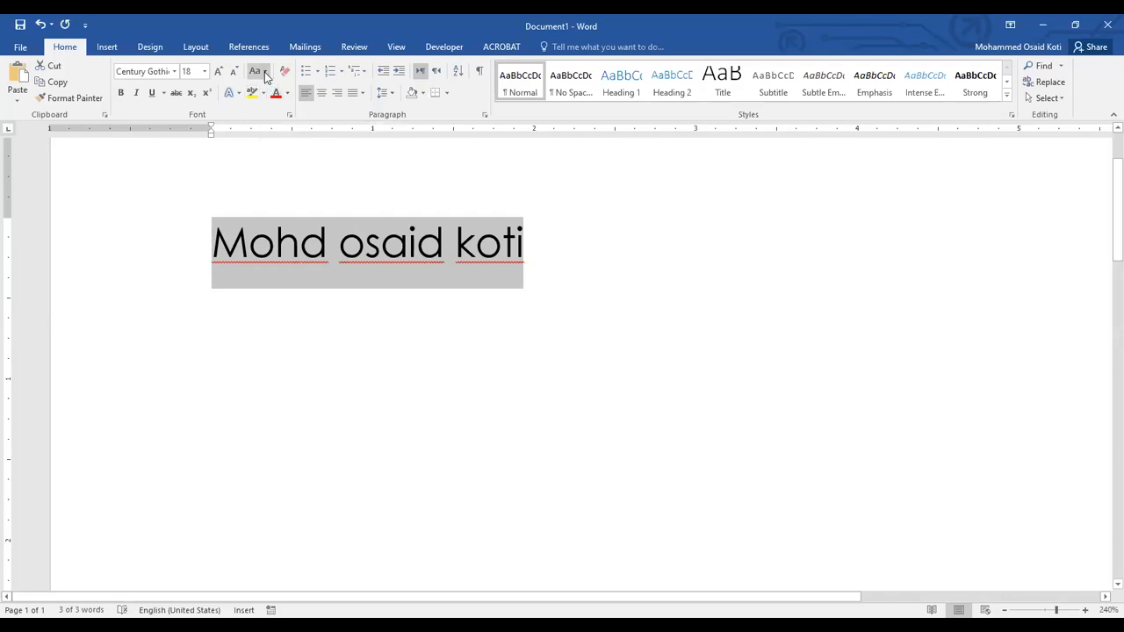
Change the selected name to lowercase, and switch it to Capitalize Each Word.
click(265, 74)
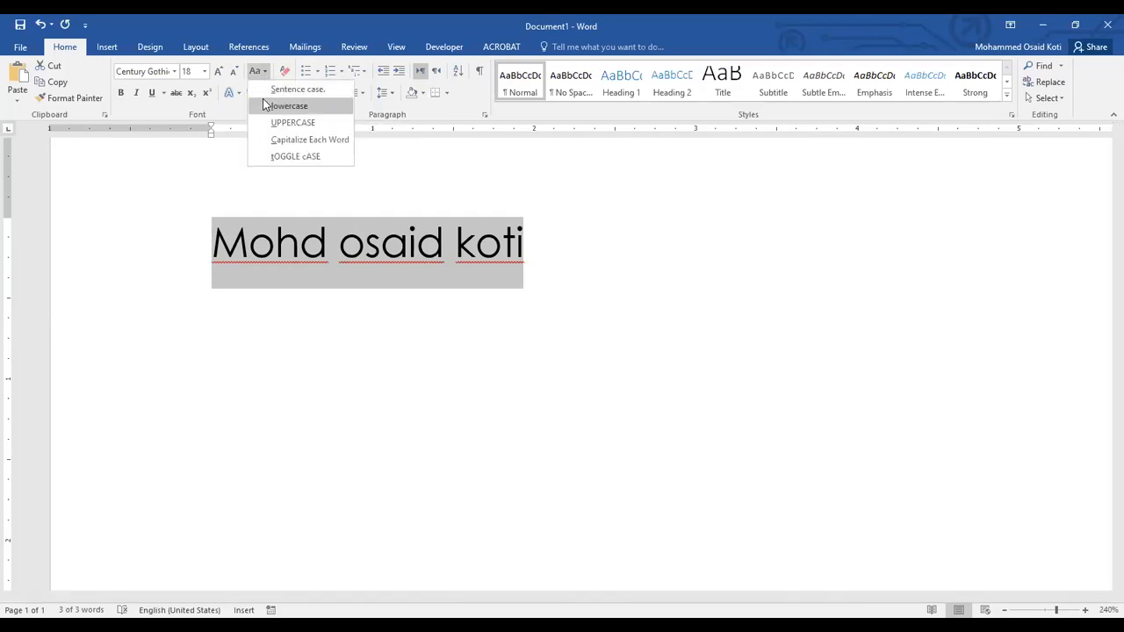
click(281, 106)
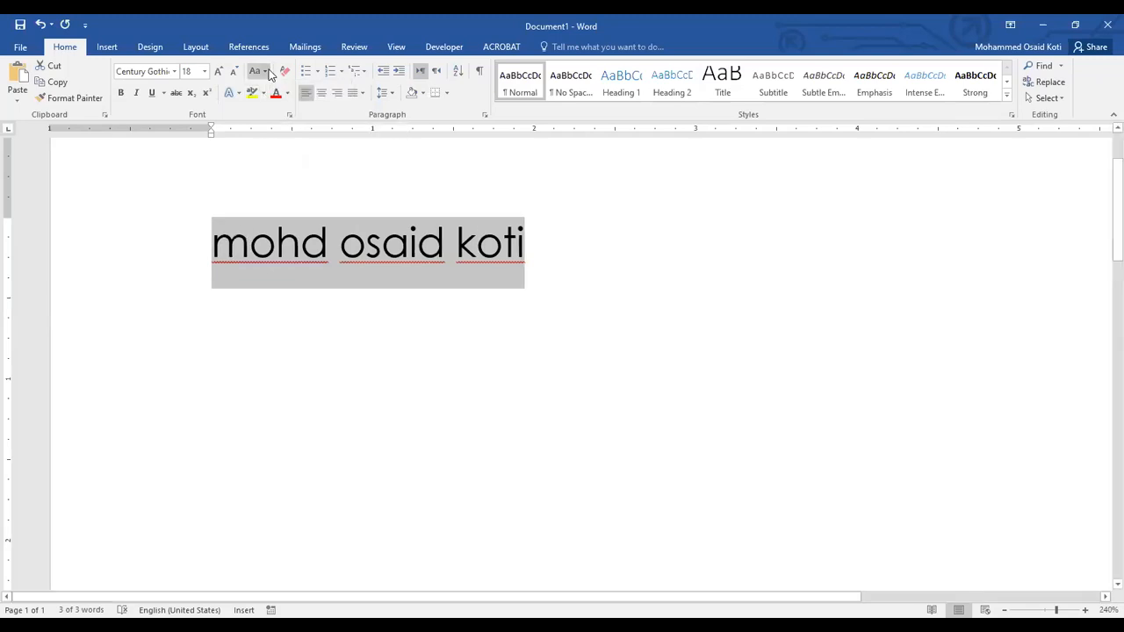
click(267, 72)
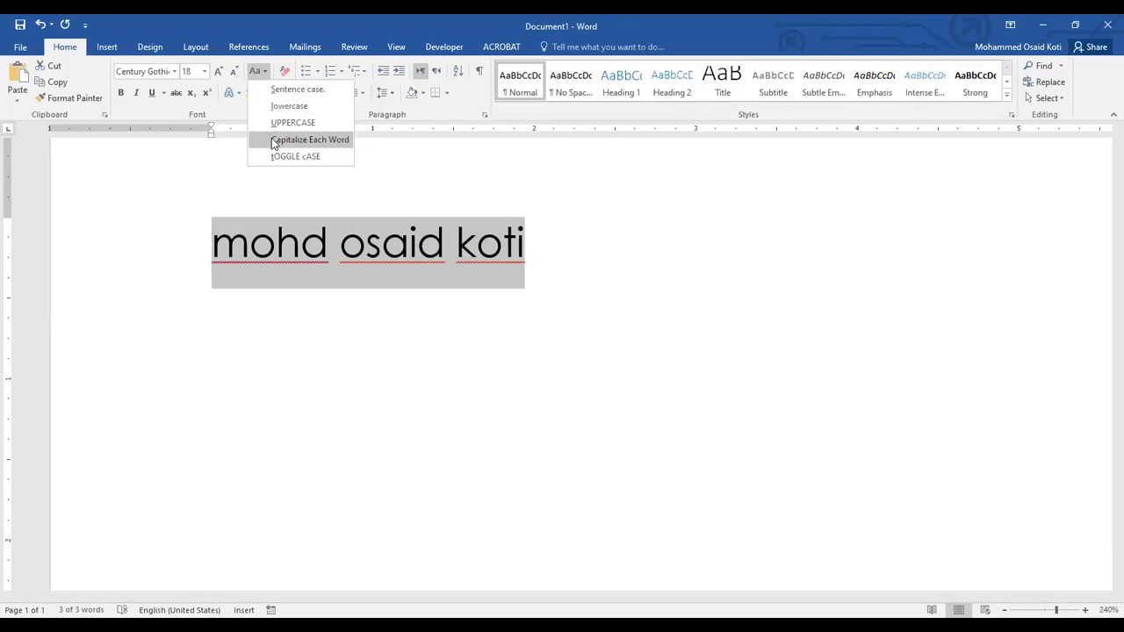
click(271, 141)
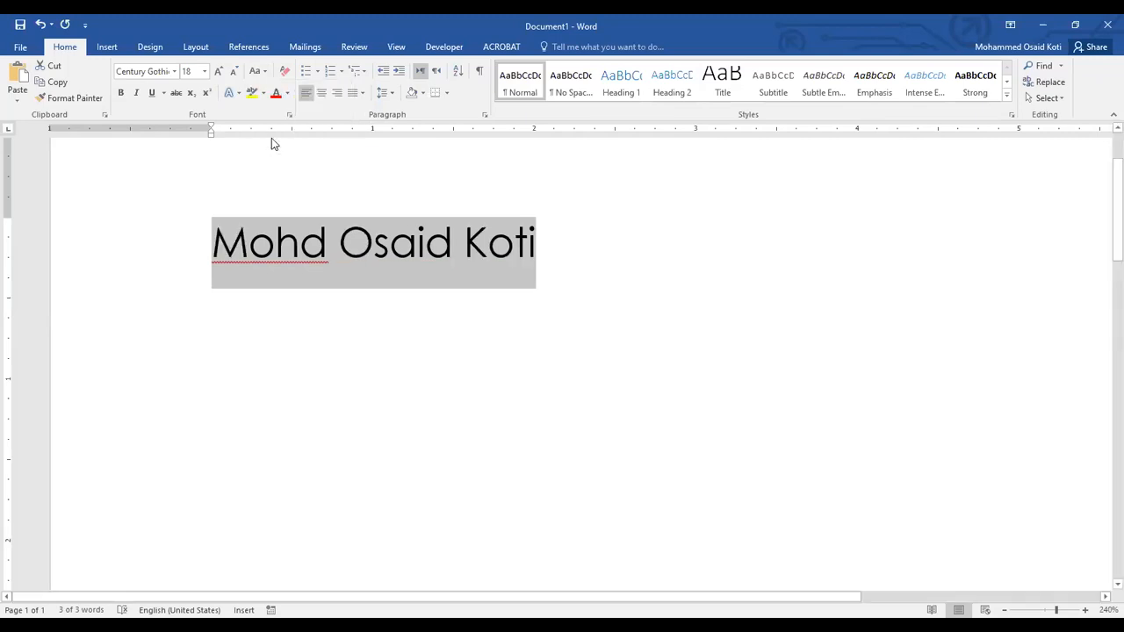
Apply tOGGLE cASE to the name, and start a new line below it with a blank line between.
click(267, 72)
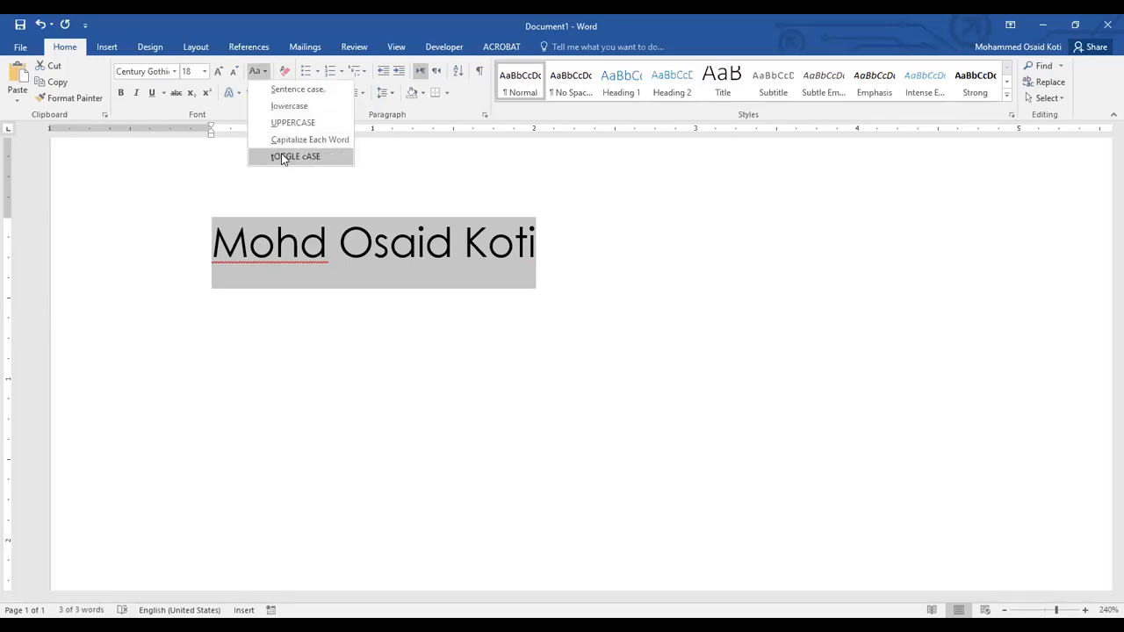
click(282, 156)
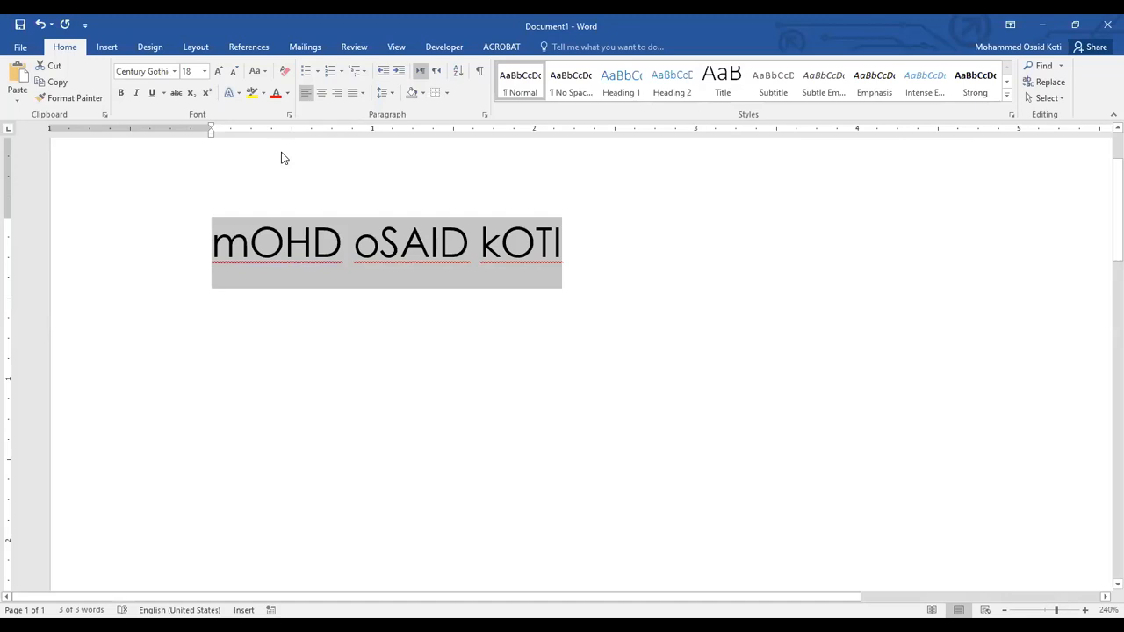
click(223, 244)
click(638, 254)
key(Return)
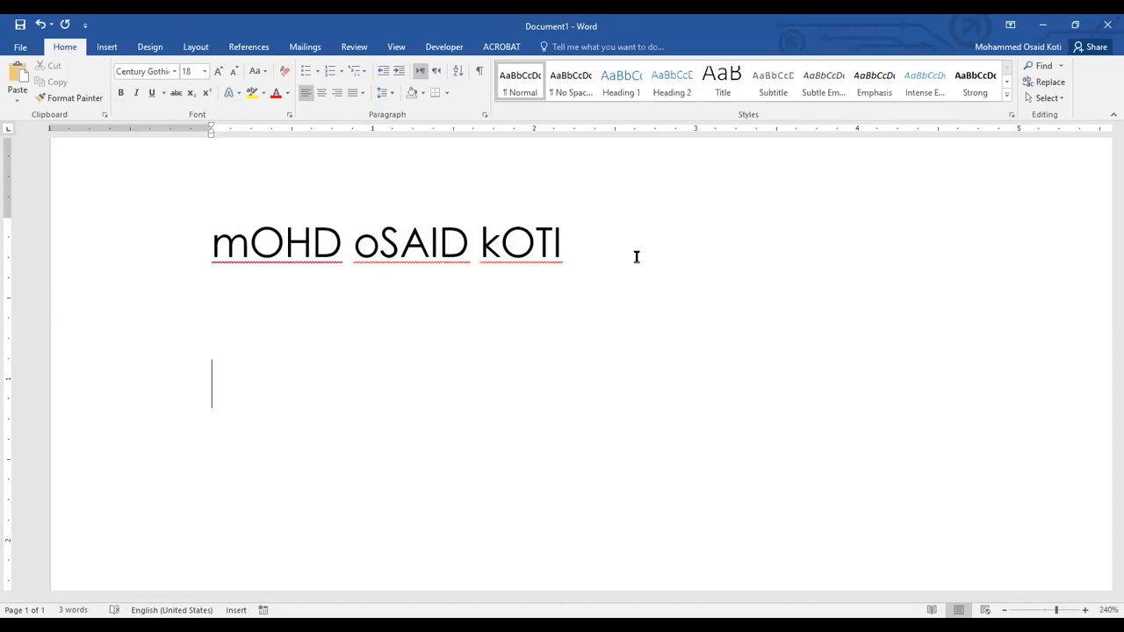
Enter the sample letters ASDD in capitals on the new line and erase them.
text(ASDD)
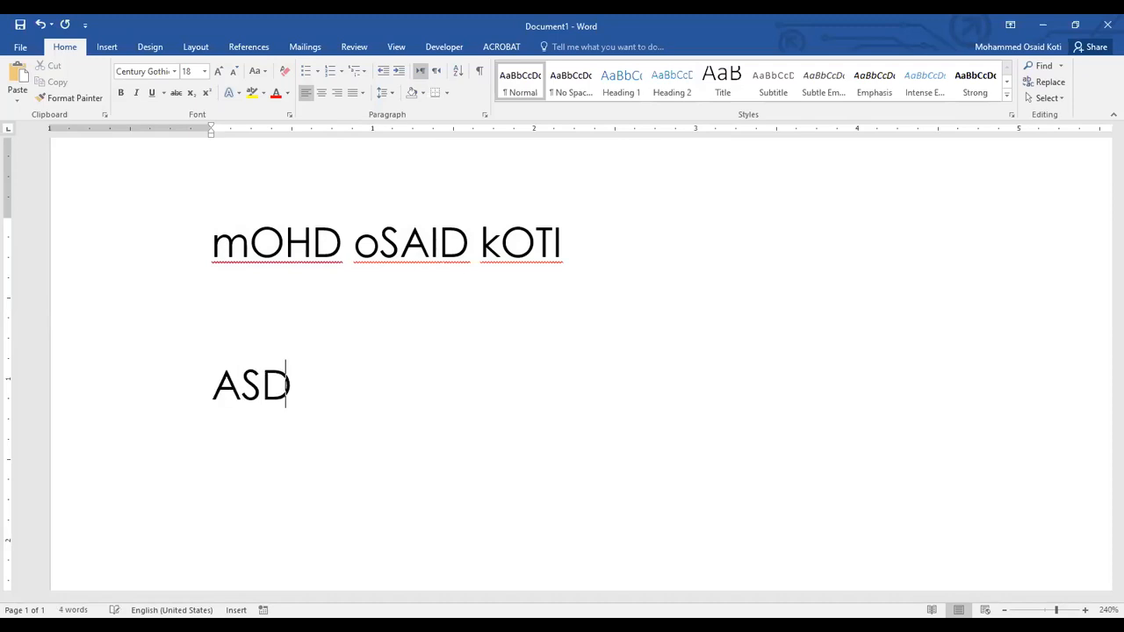
key(BackSpace)
key(BackSpace)
key(BackSpace)
key(BackSpace)
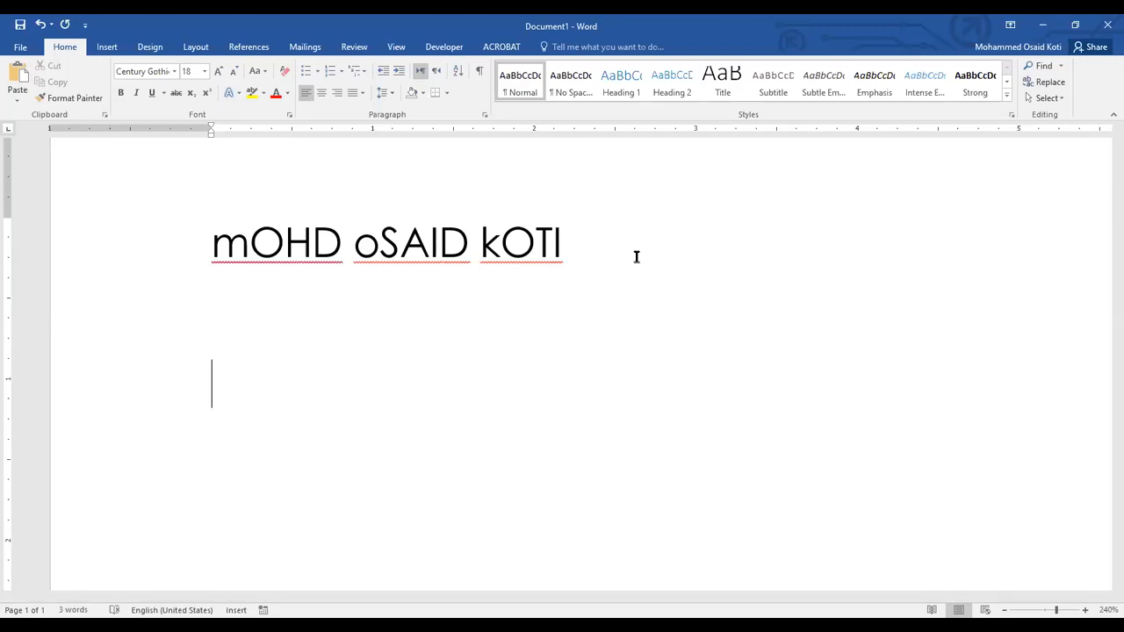
Enter the first word of the name on the new line with a lowercase initial and the other letters in capitals.
text(m)
text(O)
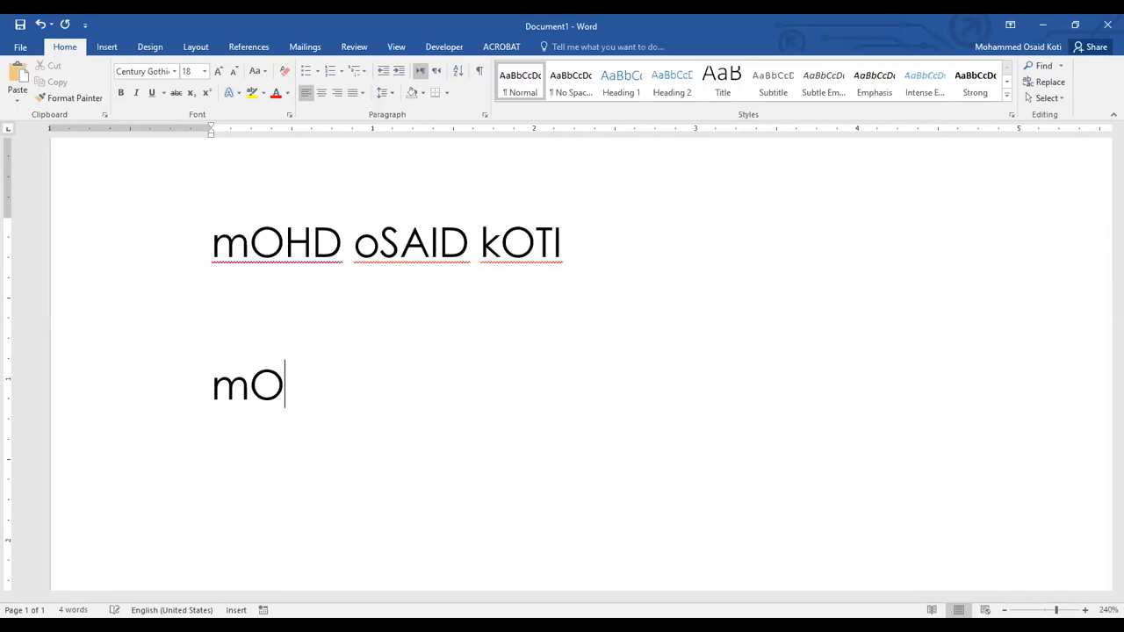
text(HD)
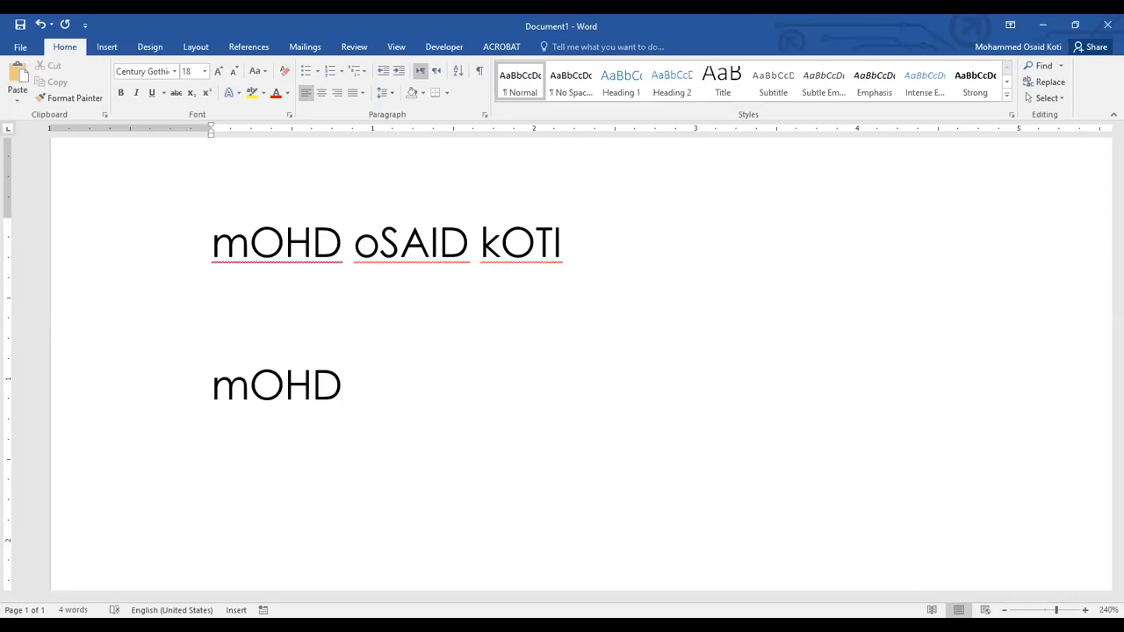
Select the newly entered word and apply tOGGLE cASE to it.
click(255, 74)
drag(213, 386, 364, 386)
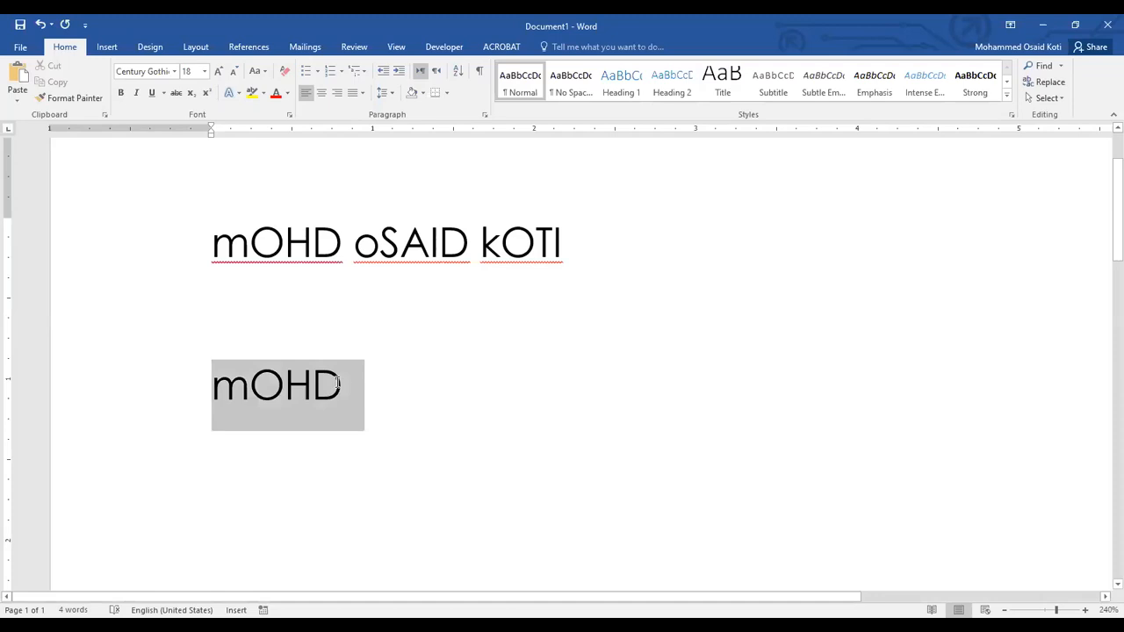
click(264, 74)
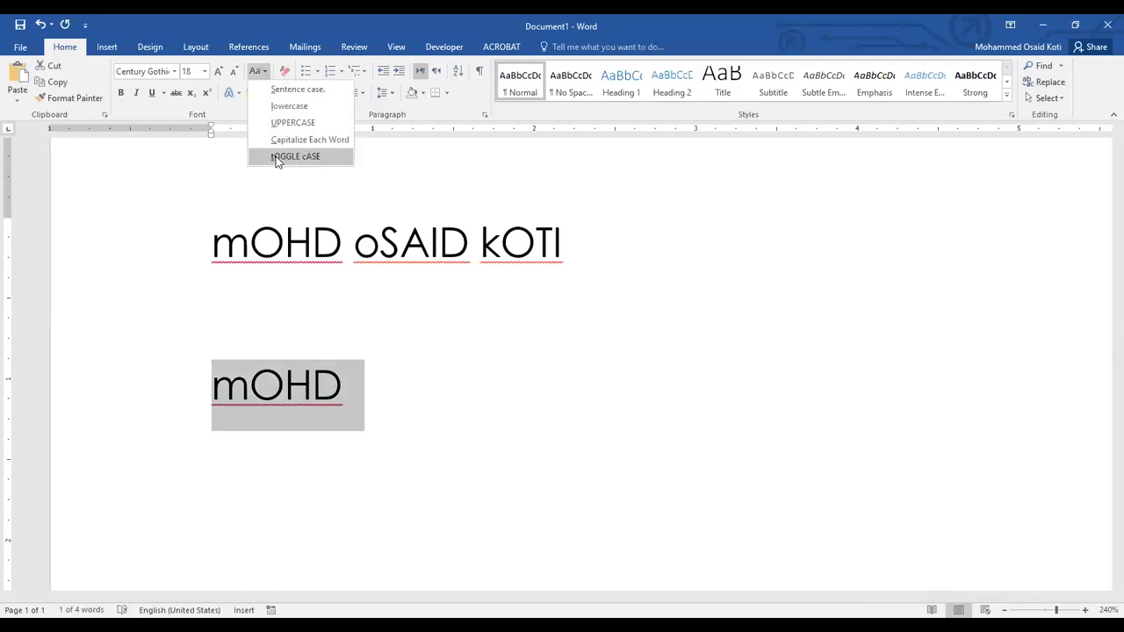
click(277, 158)
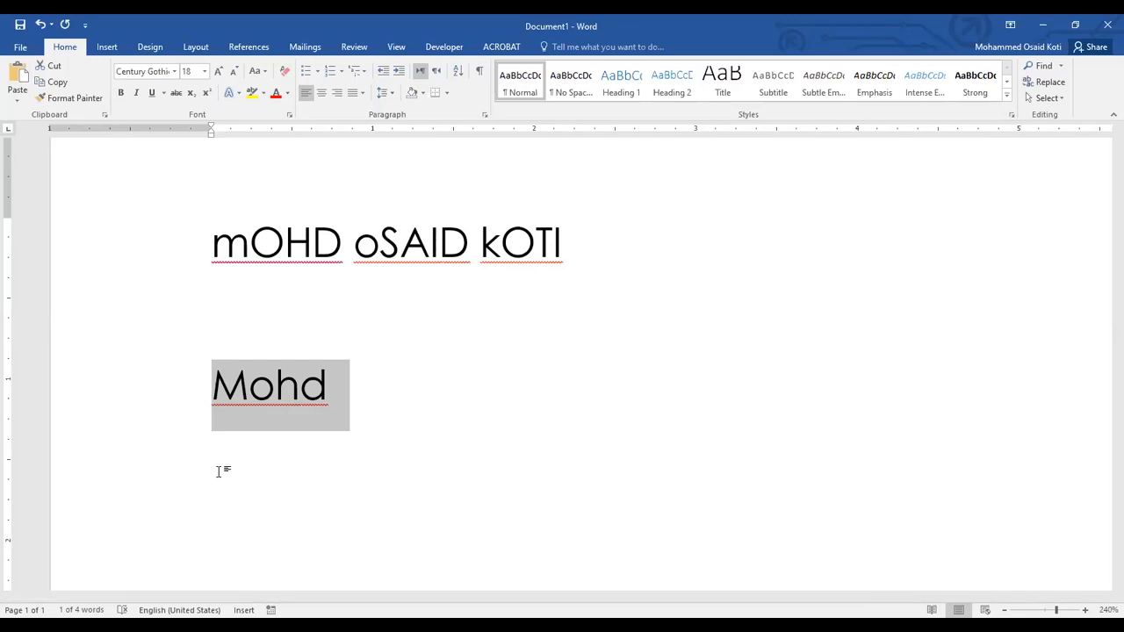
On another new line, enter the same word again with a lowercase initial and capitals for the rest.
click(365, 402)
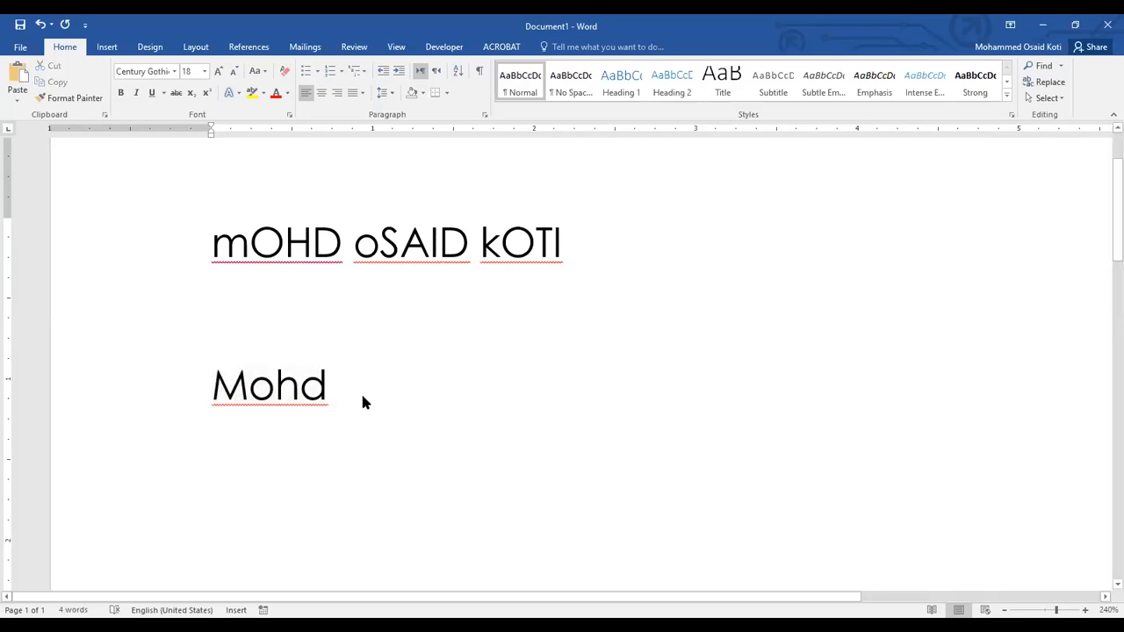
key(Return)
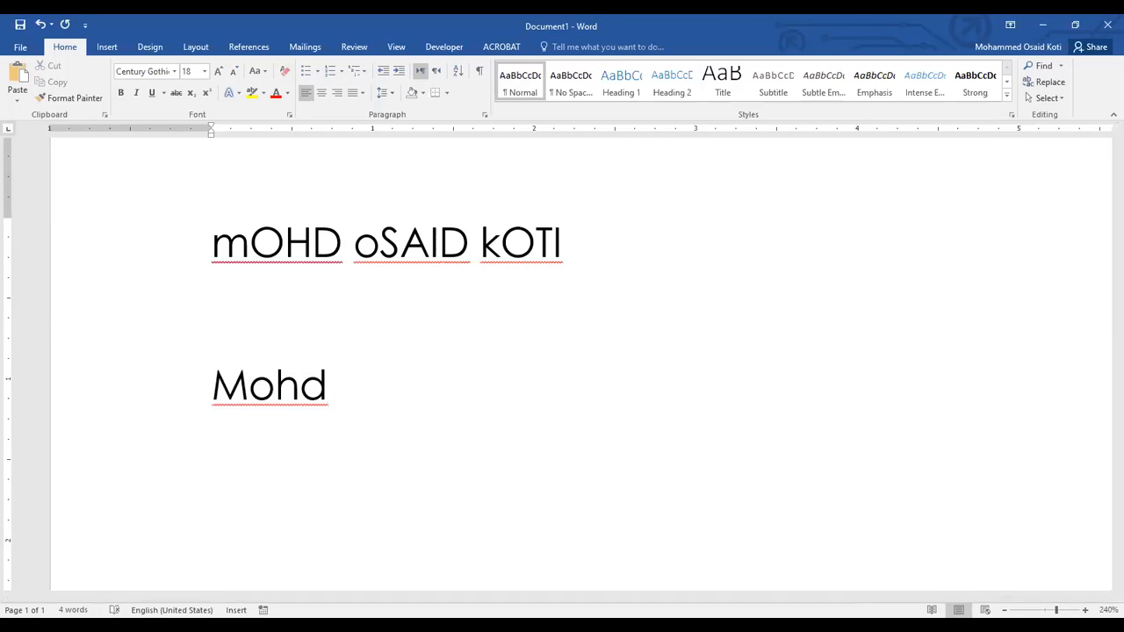
text(mOHD)
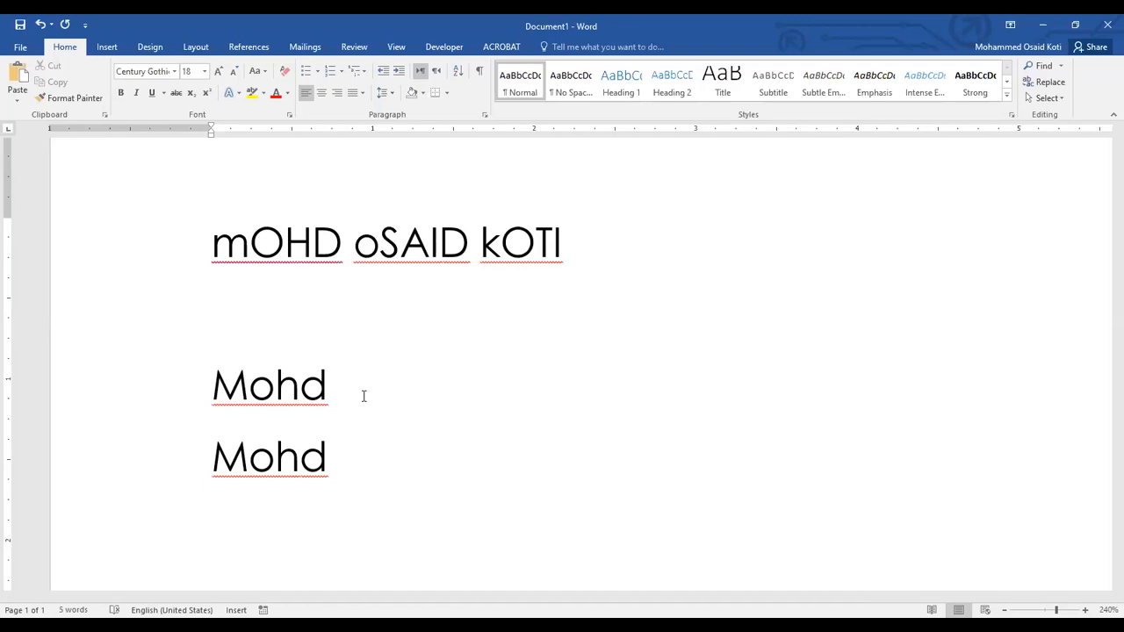
Examine the Proofing settings in Word Options and leave them without changing anything.
click(17, 50)
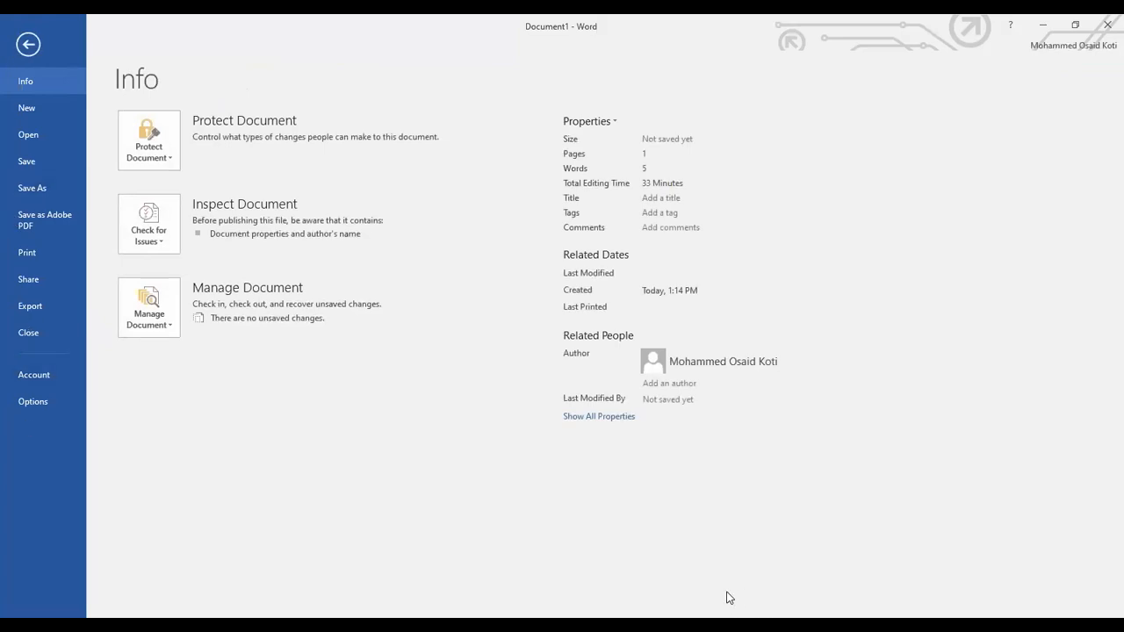
click(41, 401)
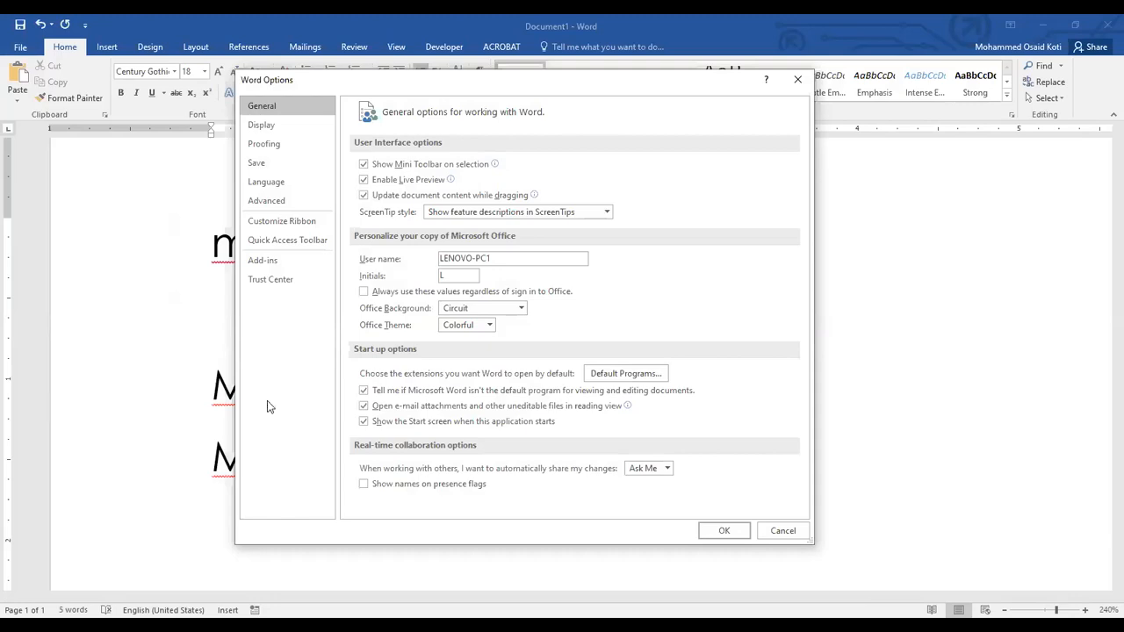
click(268, 144)
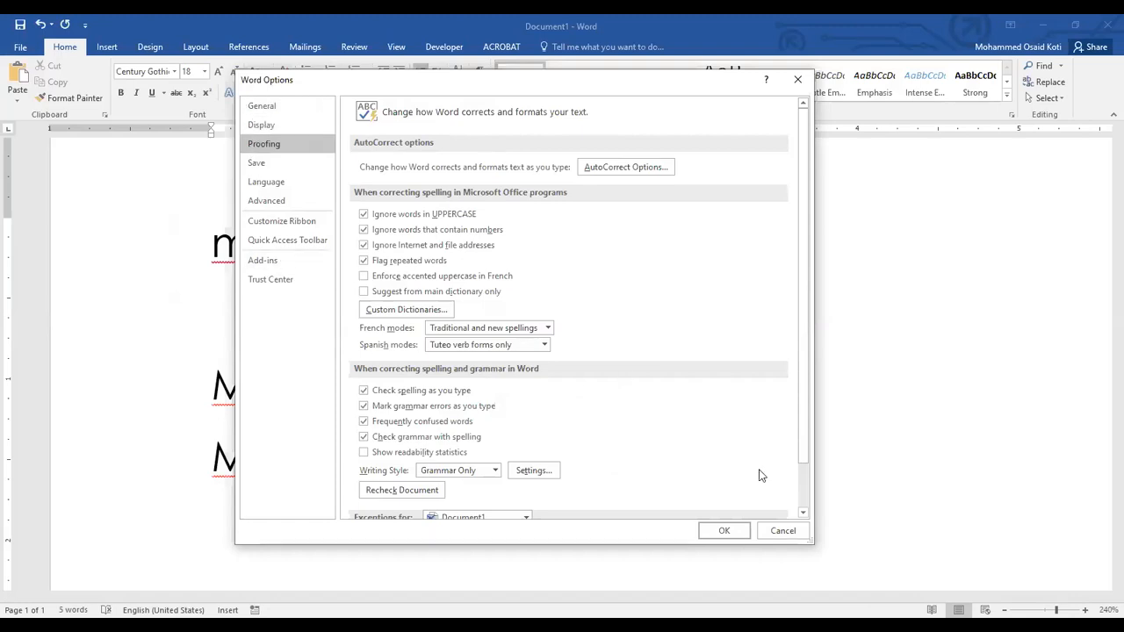
click(783, 530)
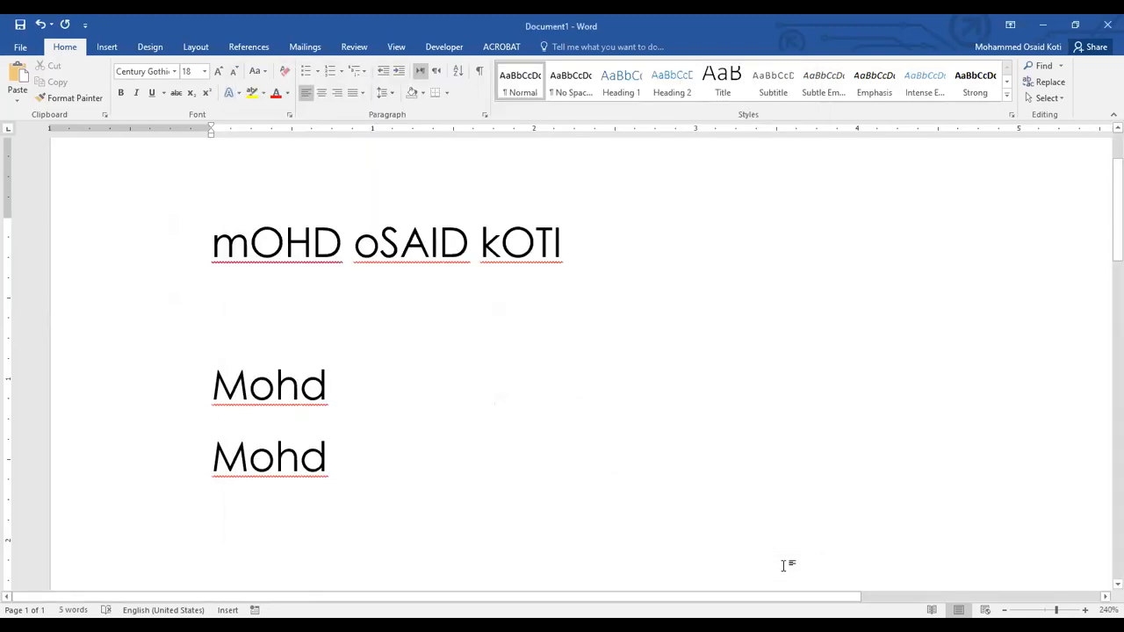
Turn off "Correct accidental usage of cAPS LOCK key" in the AutoCorrect options under Proofing and apply the change.
click(19, 49)
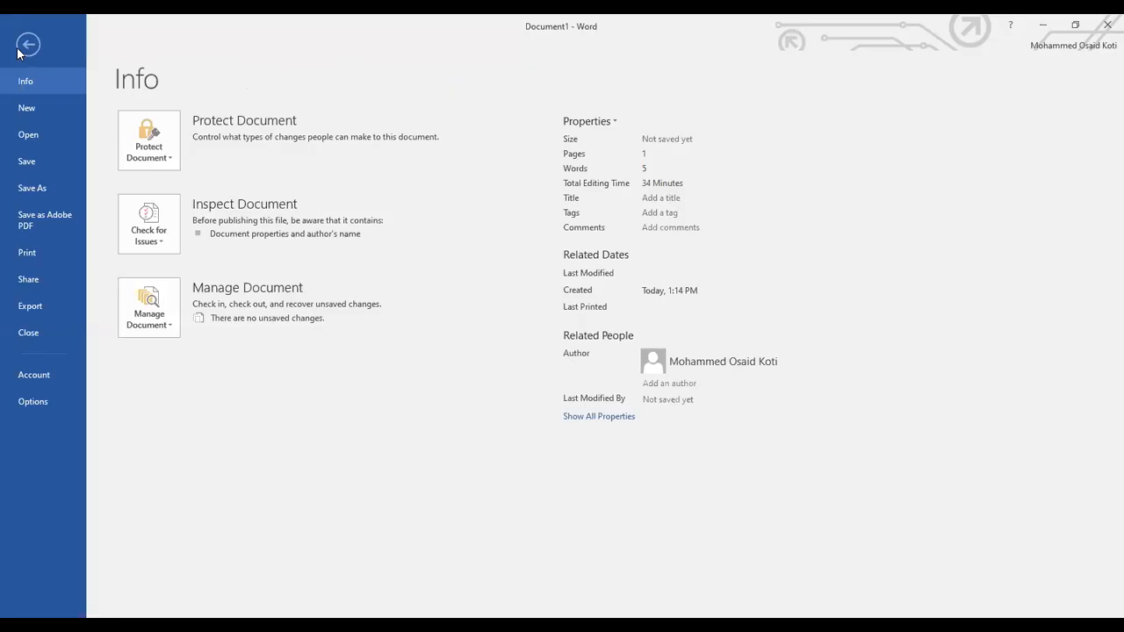
click(34, 405)
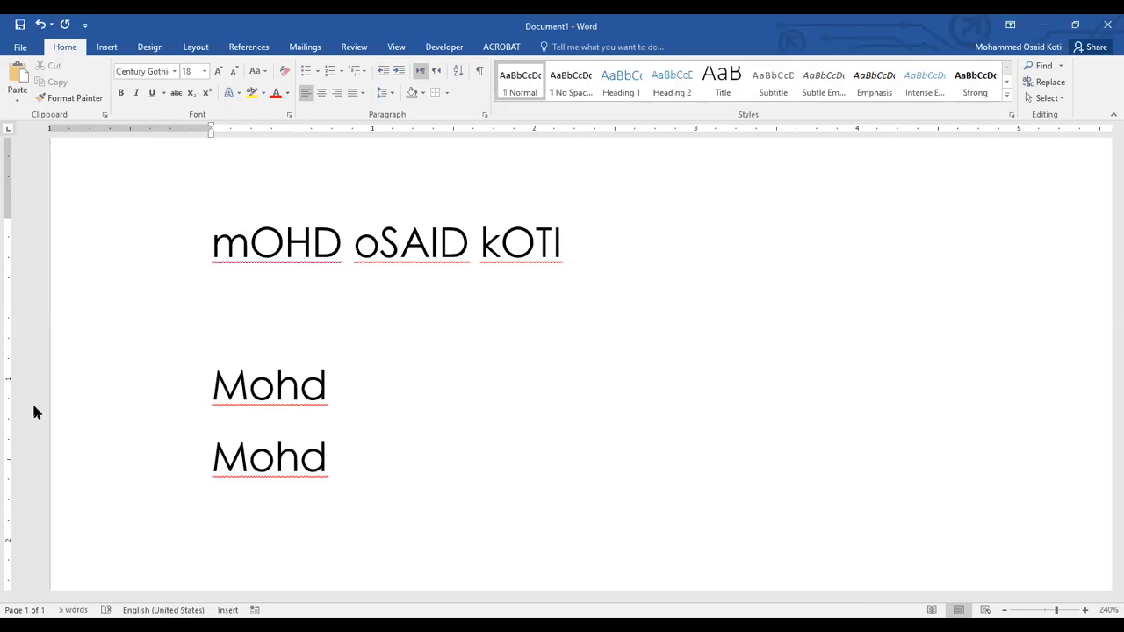
click(263, 143)
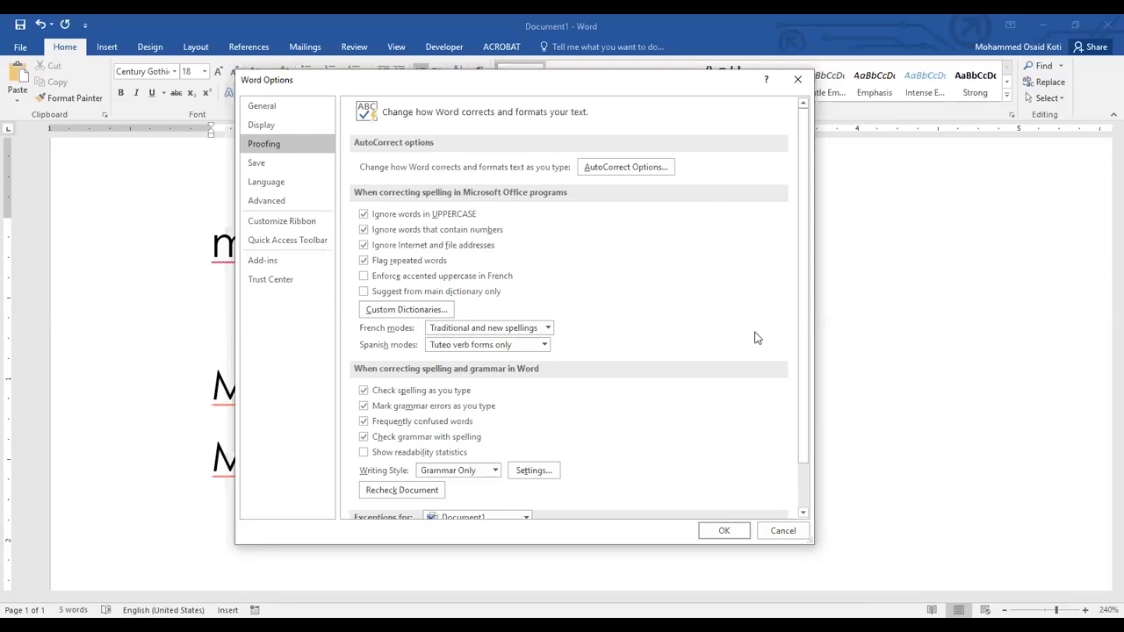
click(638, 169)
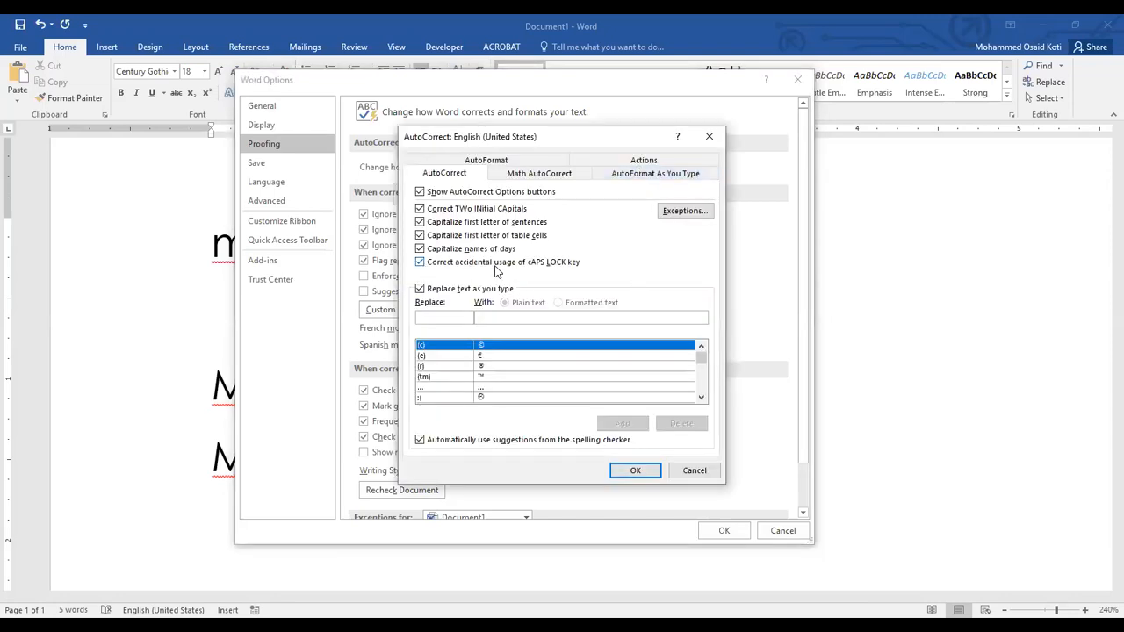
click(422, 263)
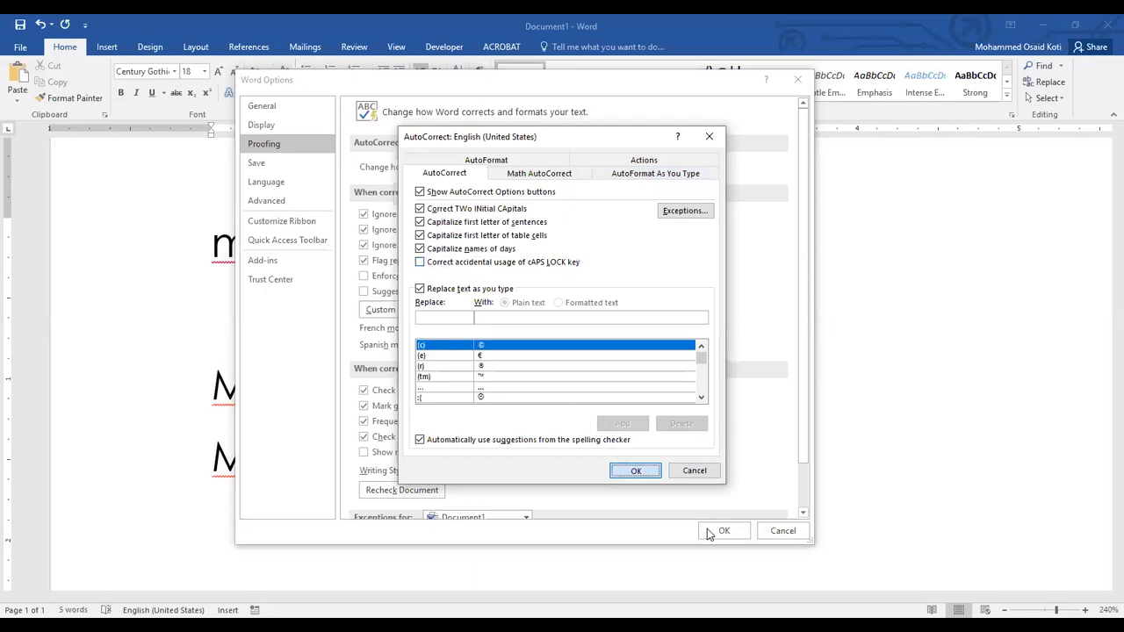
click(631, 473)
click(720, 532)
Below the last line, enter the name's first word, erase it, and re-enter it with inverted case to test the AutoCorrect change.
key(Return)
text(Mohd)
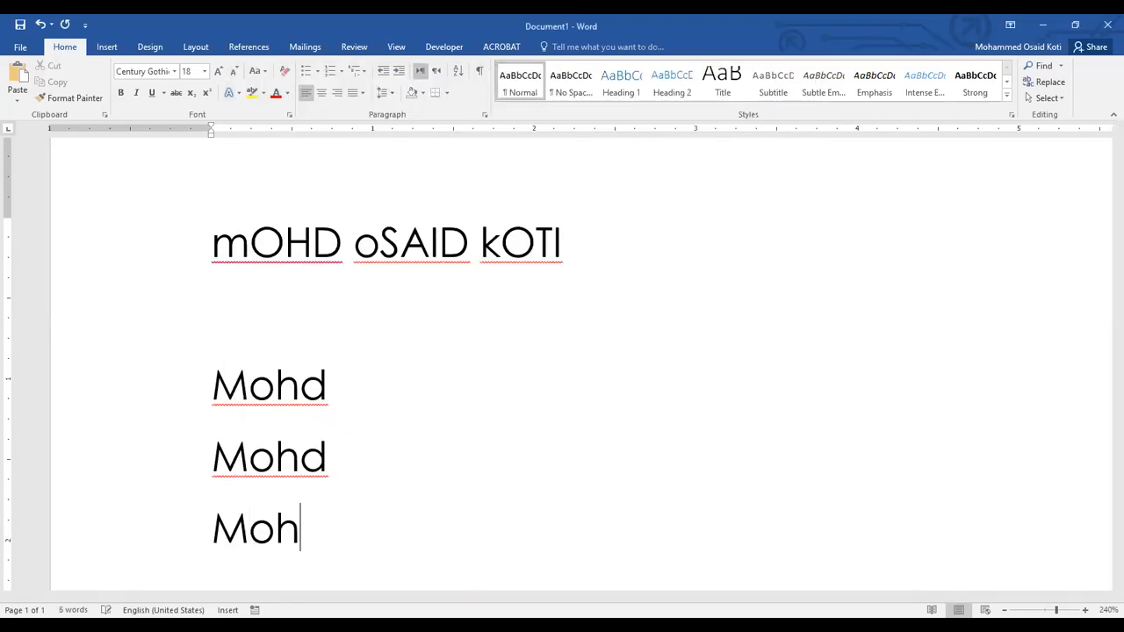
key(BackSpace)
key(BackSpace)
key(BackSpace)
key(BackSpace)
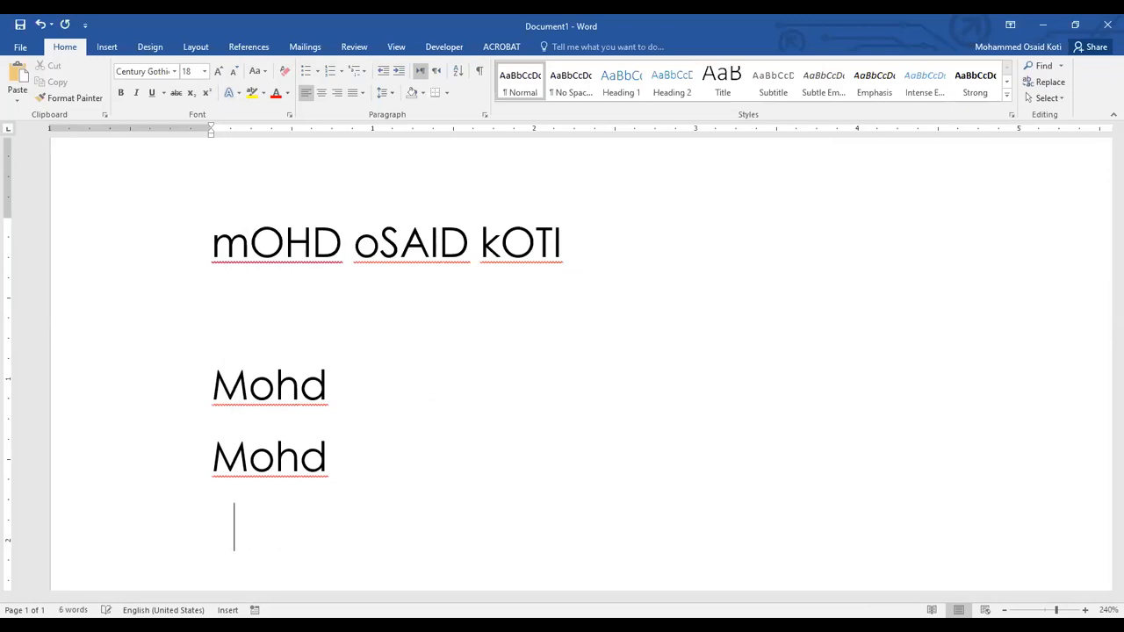
text(mOHD)
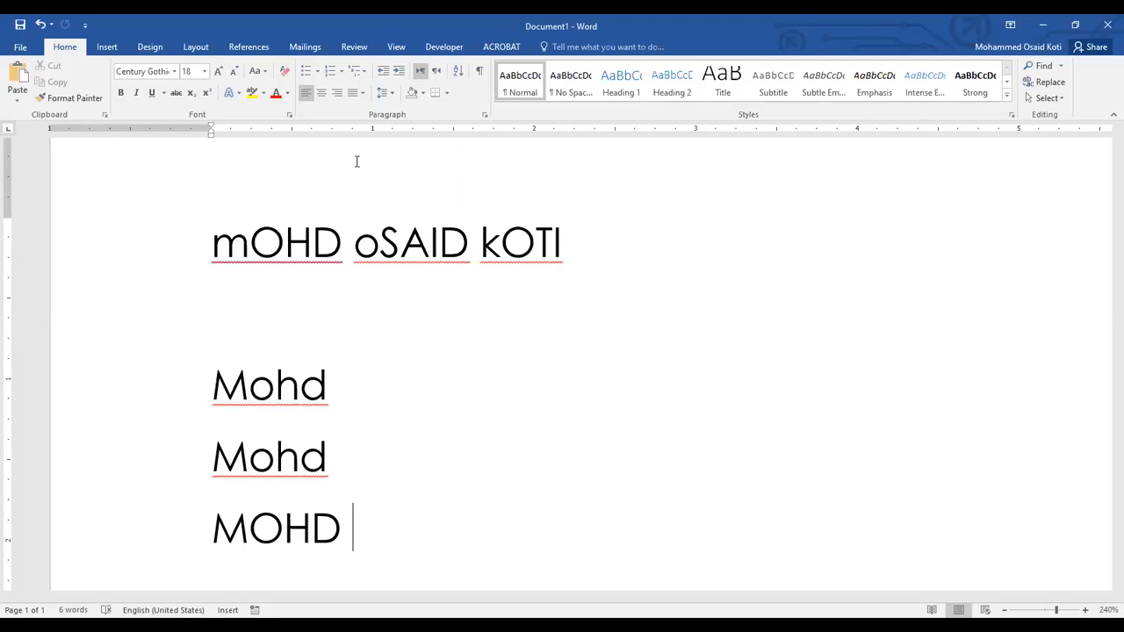
Turn on "Correct accidental usage of cAPS LOCK key" in the AutoCorrect options under Proofing and apply the change.
click(27, 48)
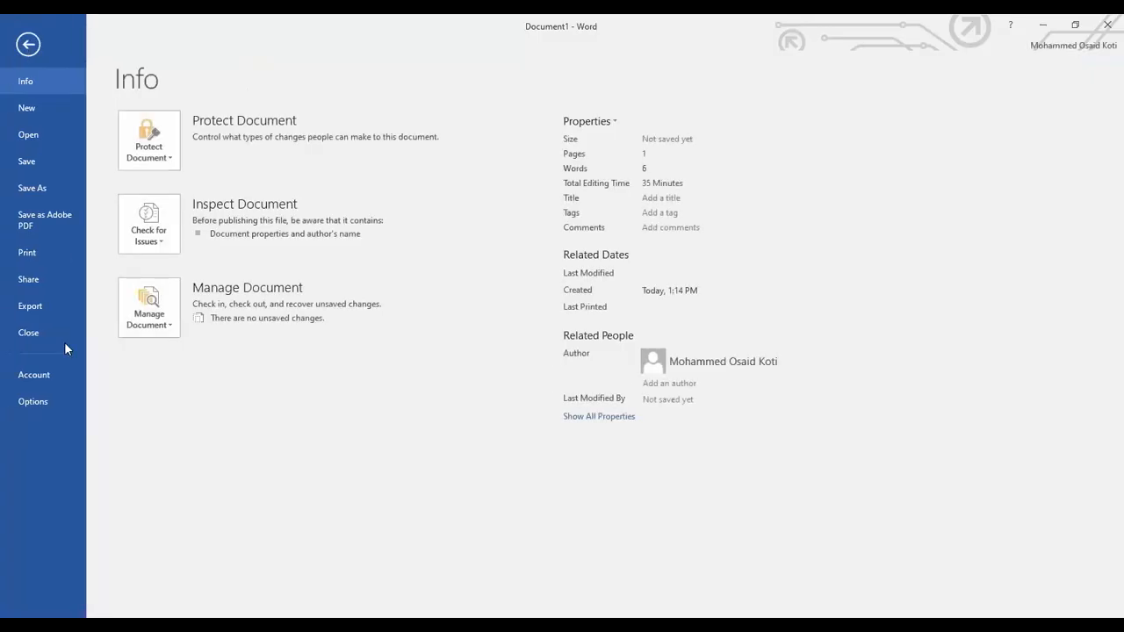
click(46, 402)
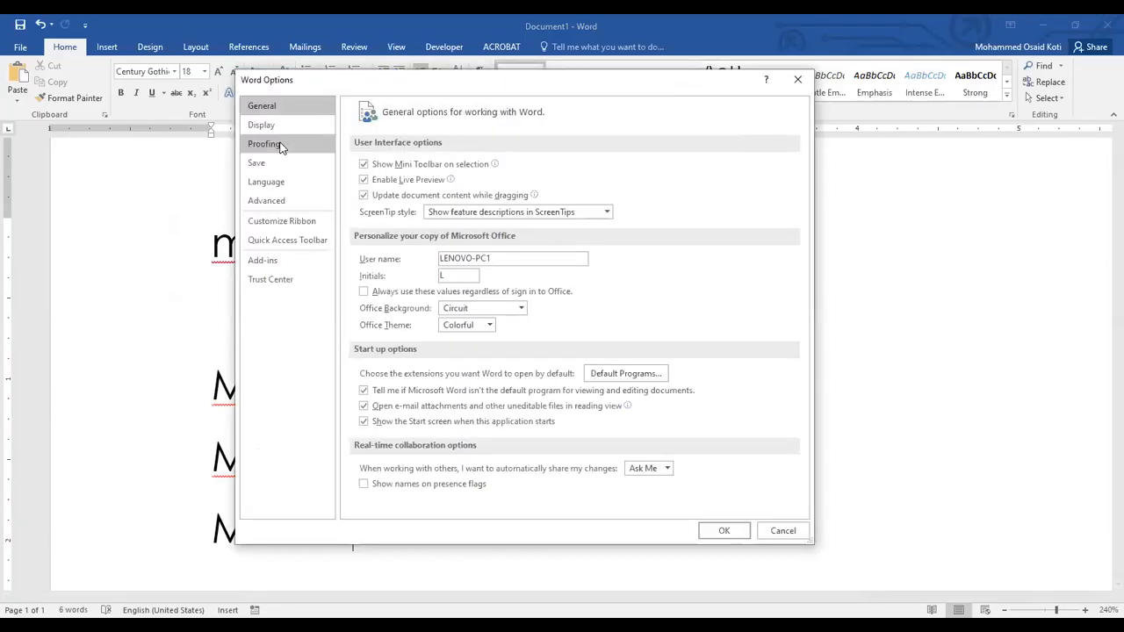
click(272, 145)
click(625, 167)
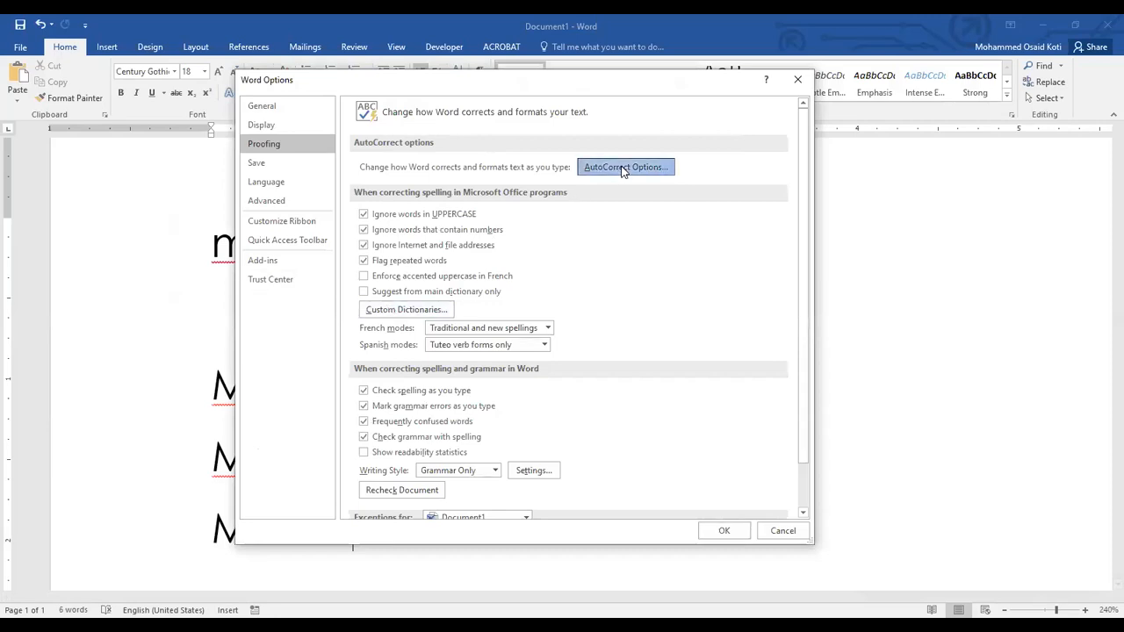
click(428, 267)
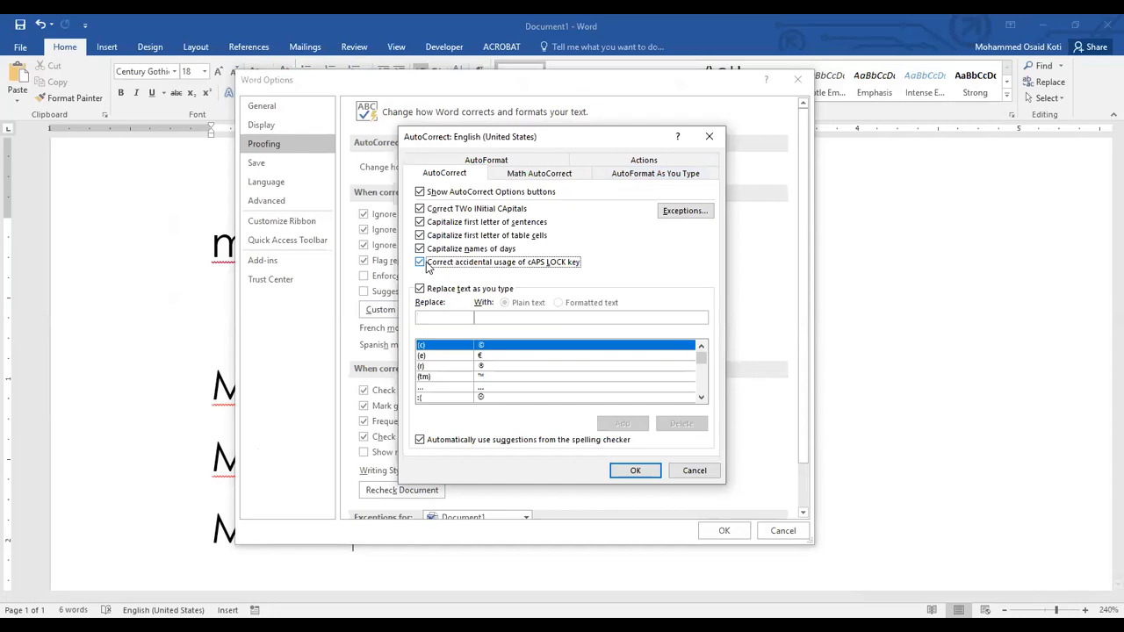
click(634, 471)
click(726, 532)
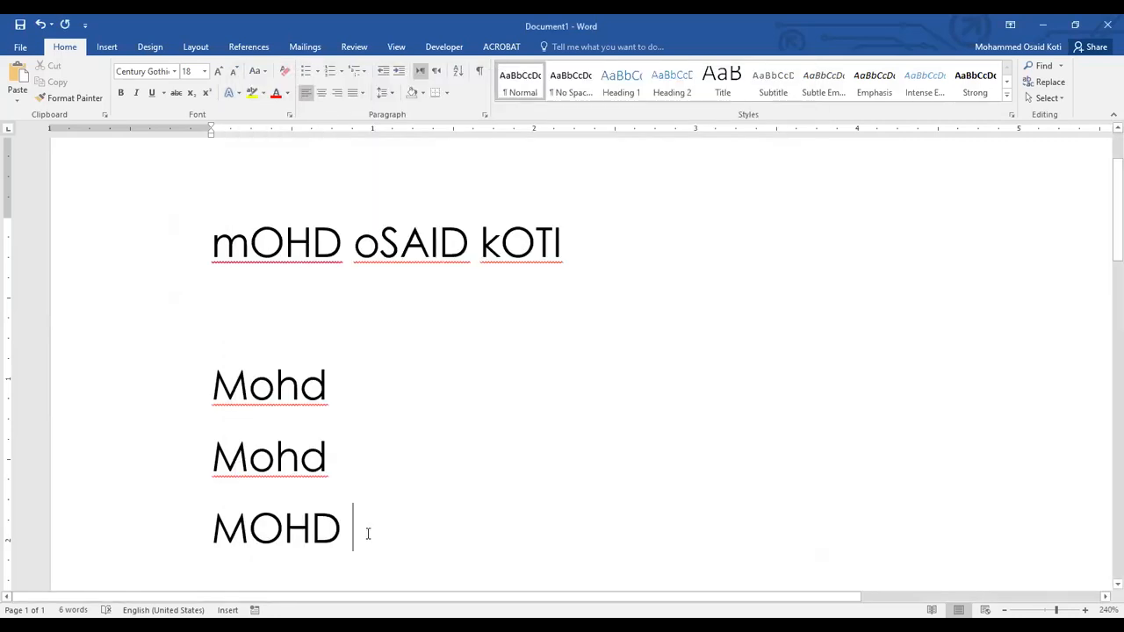
Delete all the sample text and enter the full name in capitals on the first line.
drag(356, 534, 213, 258)
drag(384, 530, 207, 260)
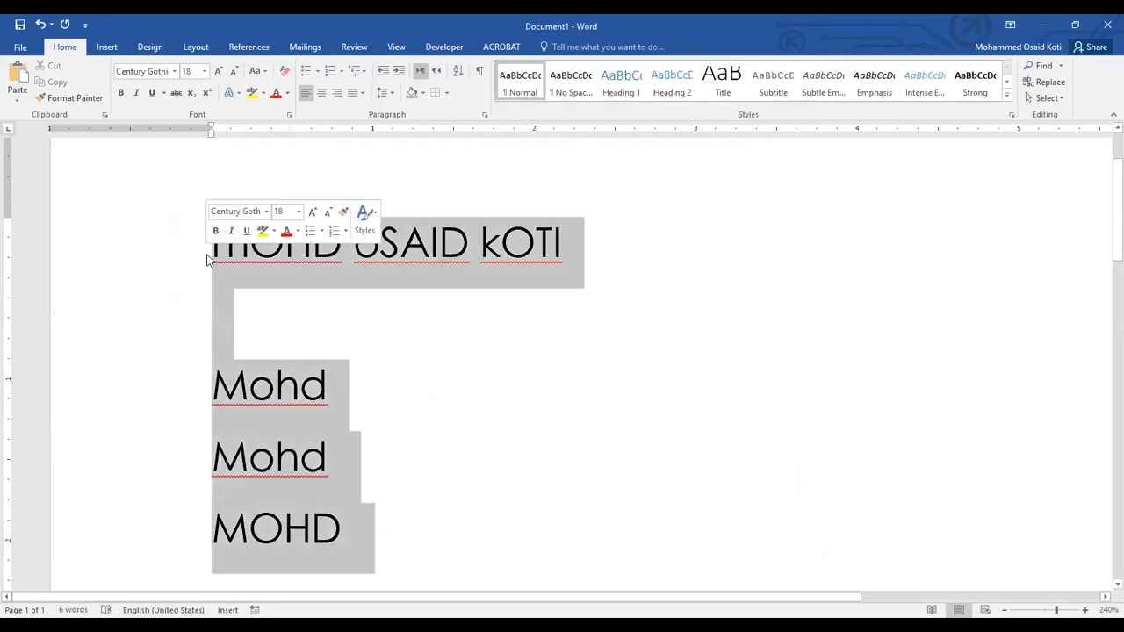
key(Delete)
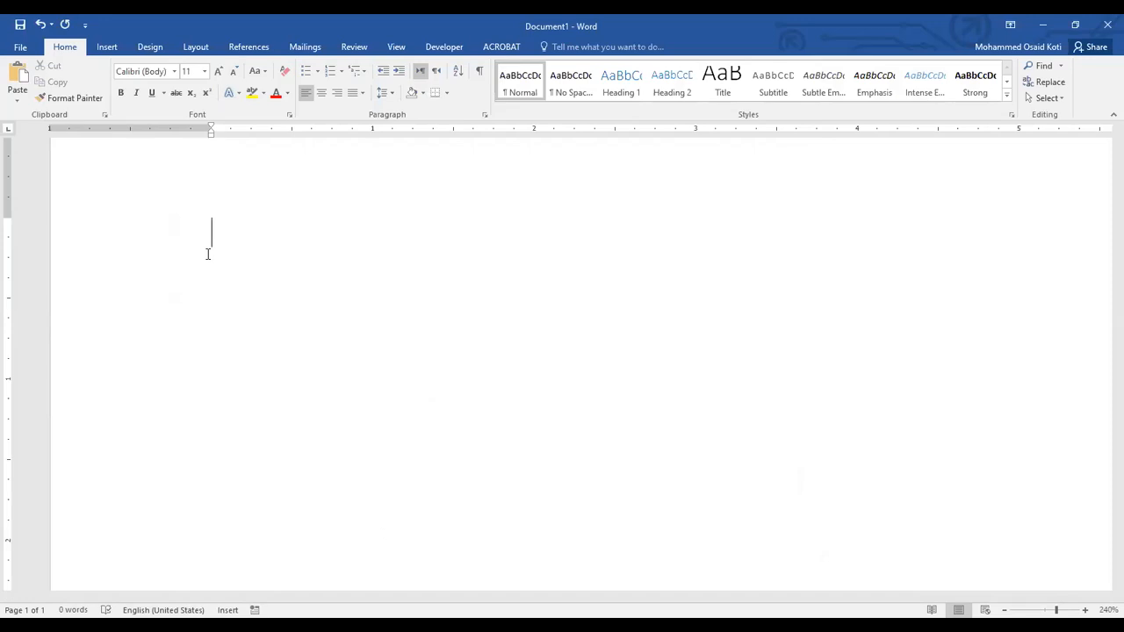
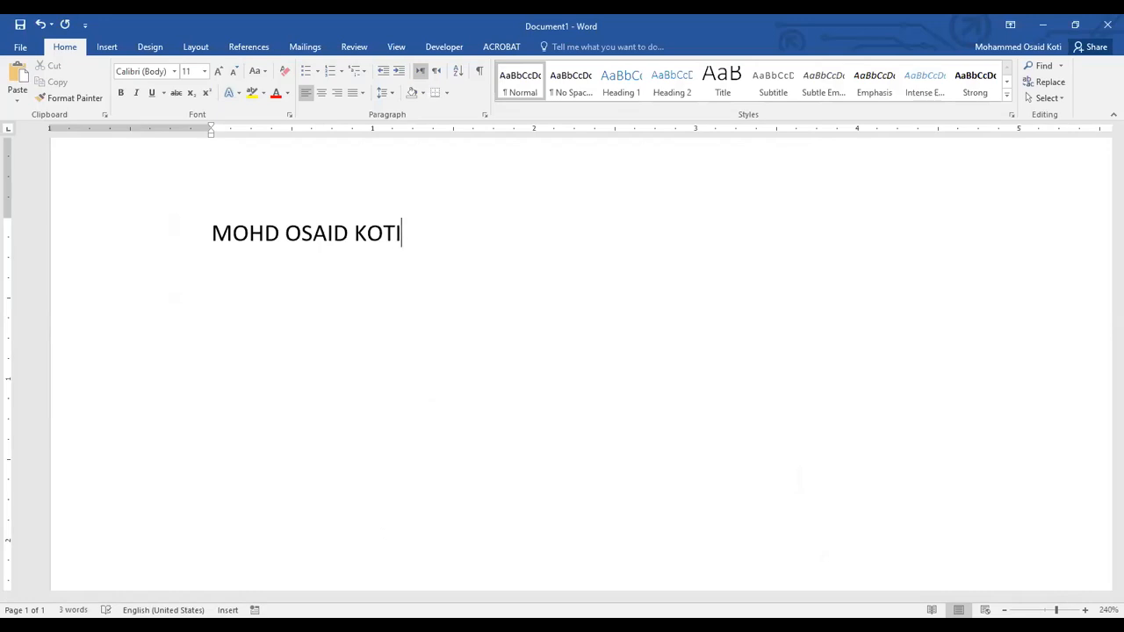
Enter "SHIFT+F3" below the name, leaving one empty line between them.
click(312, 232)
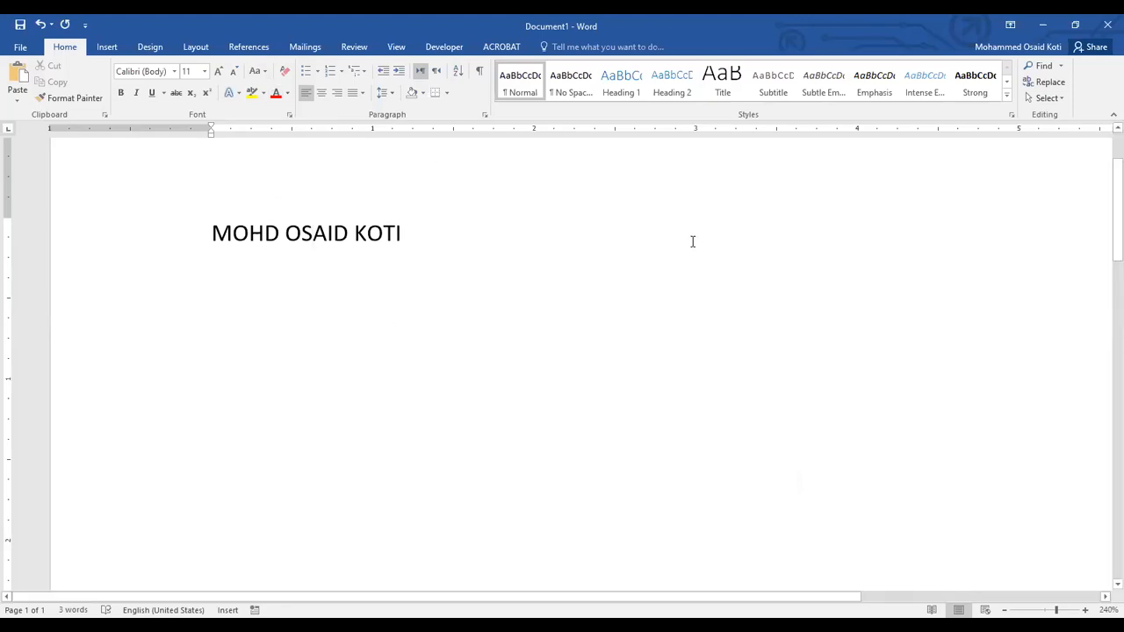
click(541, 238)
key(Return)
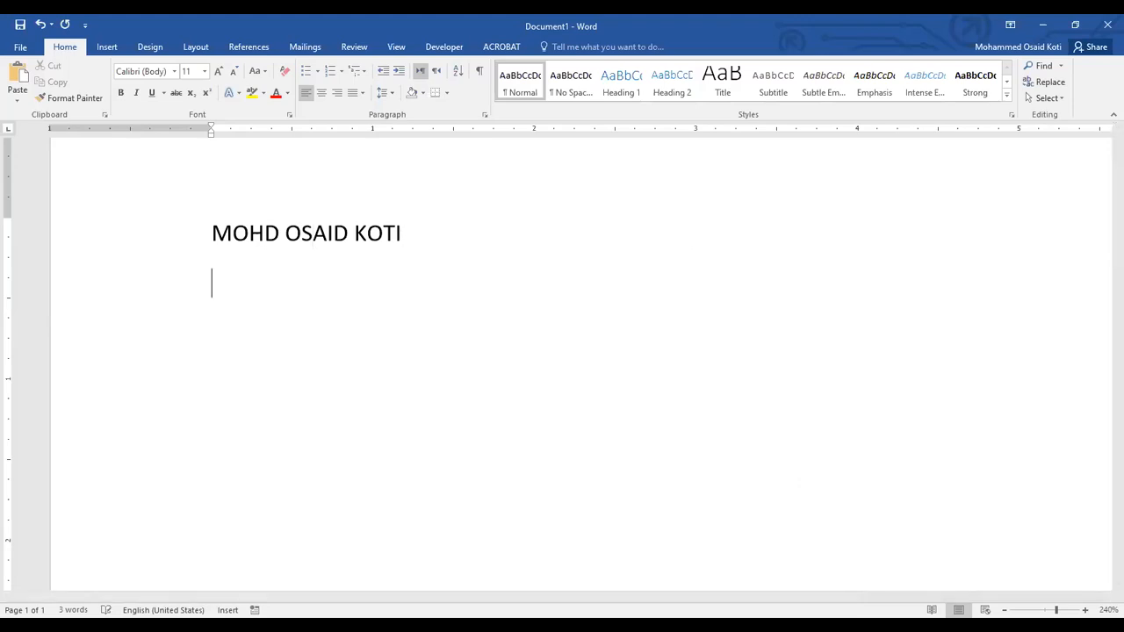
text(SHI)
key(BackSpace)
key(BackSpace)
key(BackSpace)
key(Return)
text(SHIFT+f)
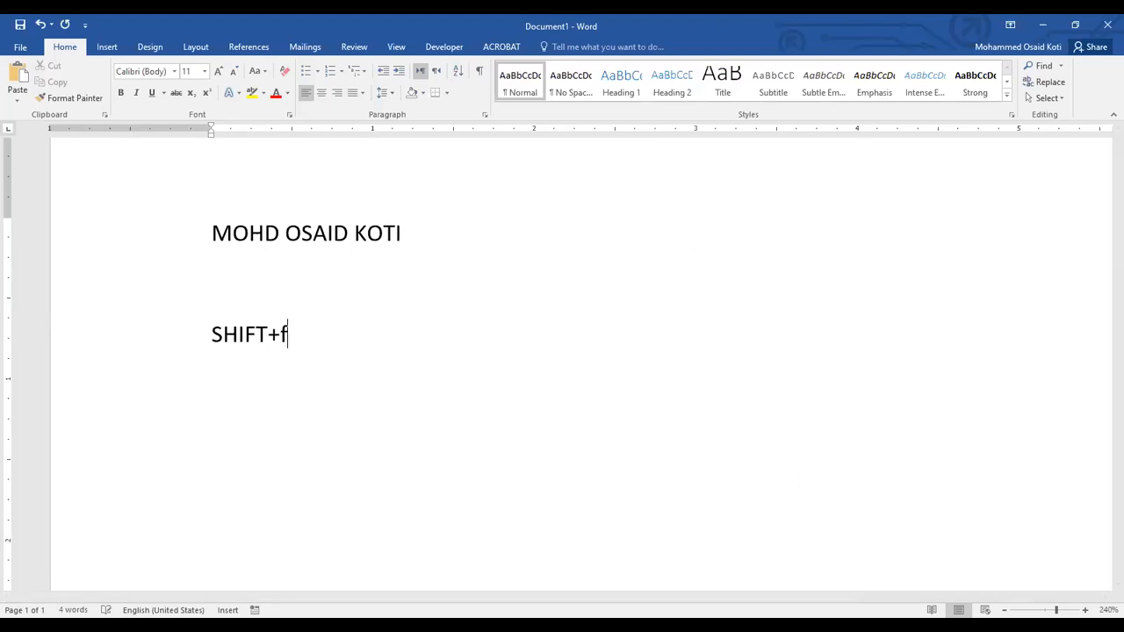
text(3)
key(BackSpace)
key(BackSpace)
text(F3)
Cycle the name's middle word repeatedly through lowercase, capitalized and uppercase with the Change Case shortcut, ending in uppercase.
click(315, 230)
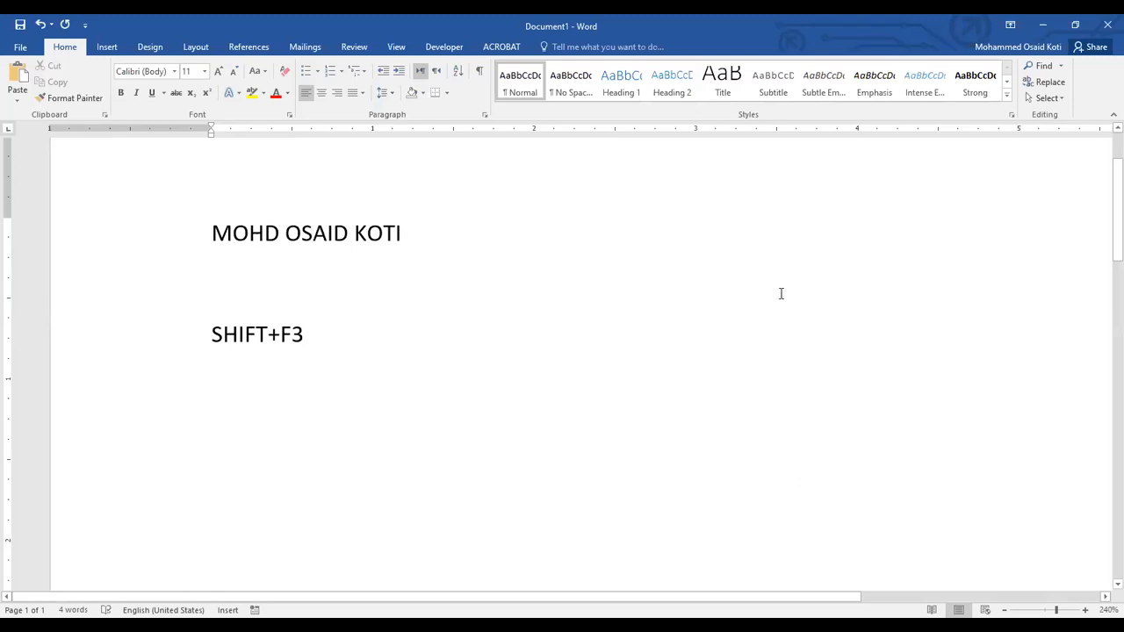
key(shift+F3)
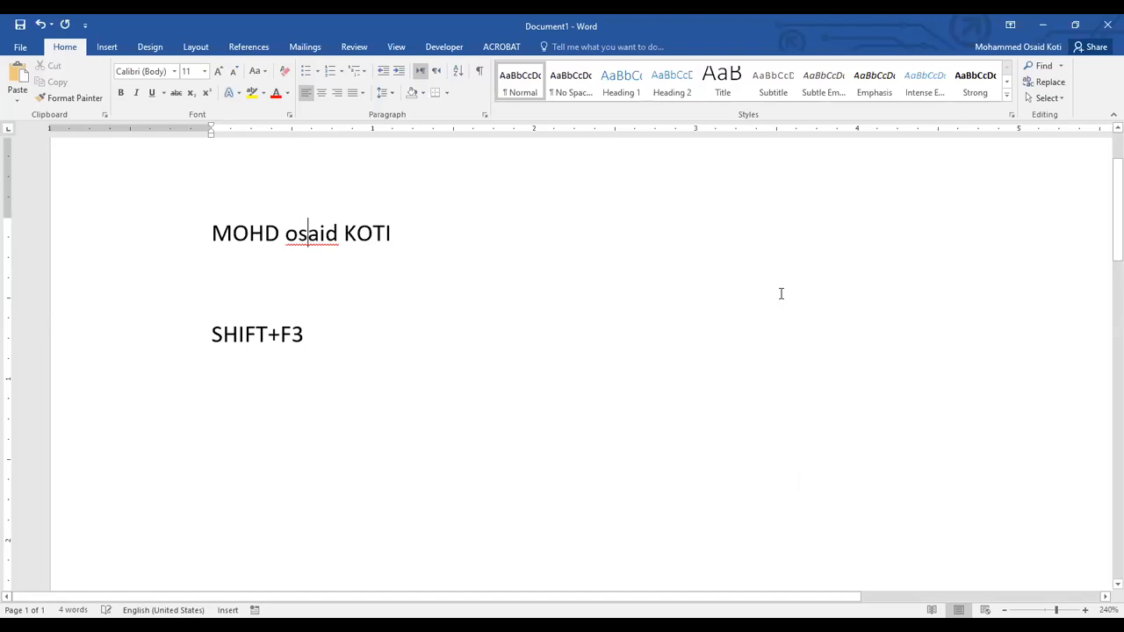
key(shift+F3)
key(shift+F3)
key(shift+F3)
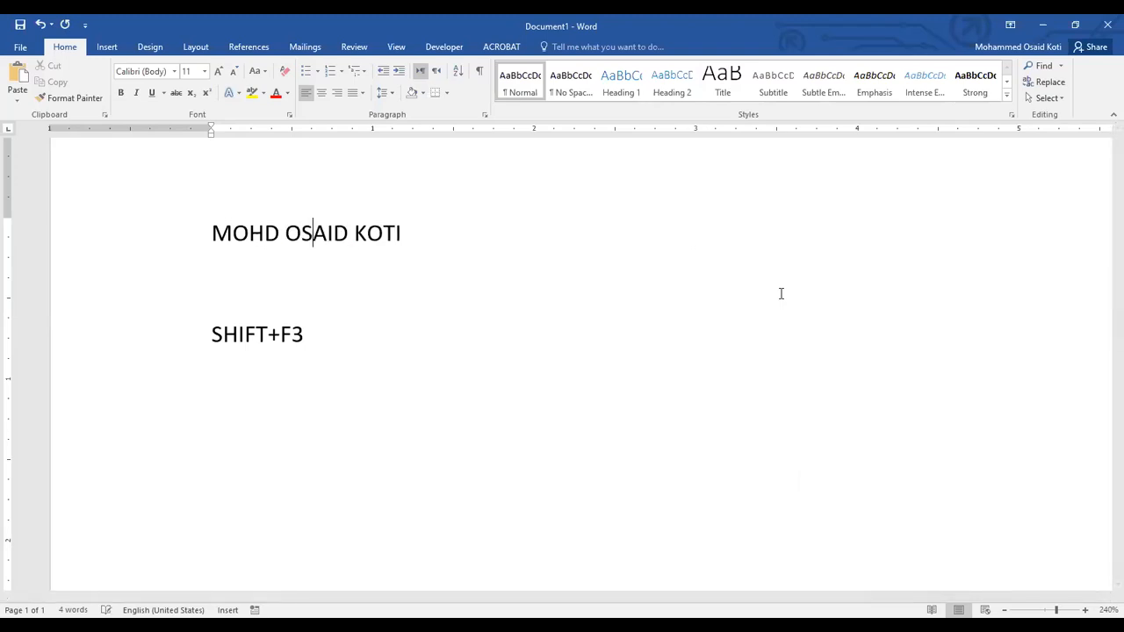
key(shift+F3)
key(shift+F3)
key(shift+F3)
key(shift+F3)
key(shift+F3)
key(shift+F3)
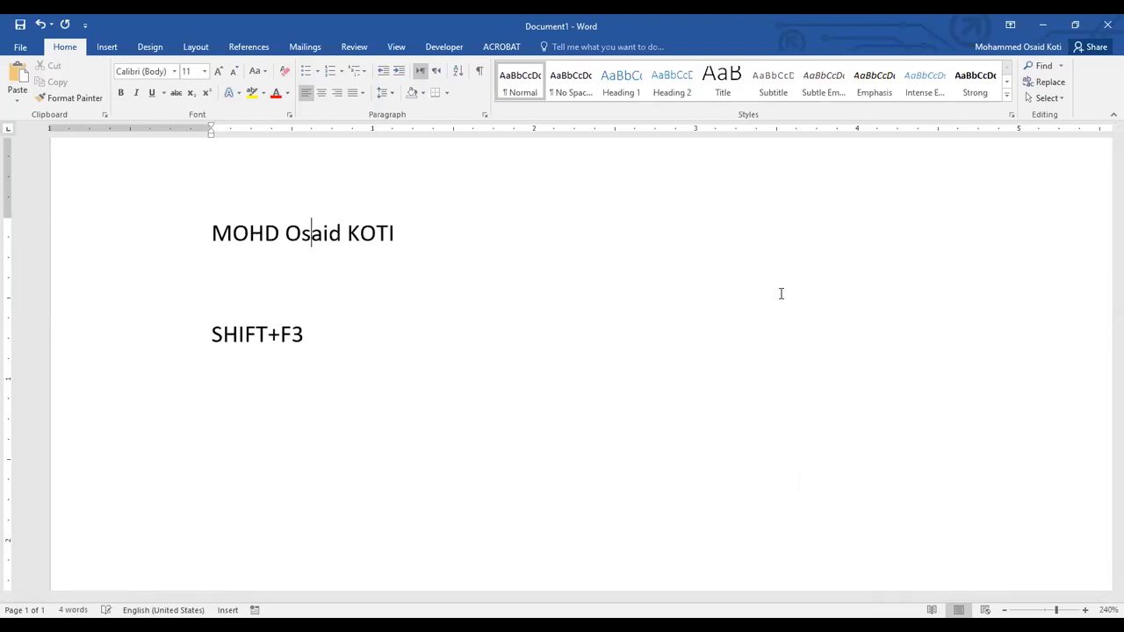
key(shift+F3)
key(shift+F3)
key(shift+F3)
key(shift+F3)
key(shift+F3)
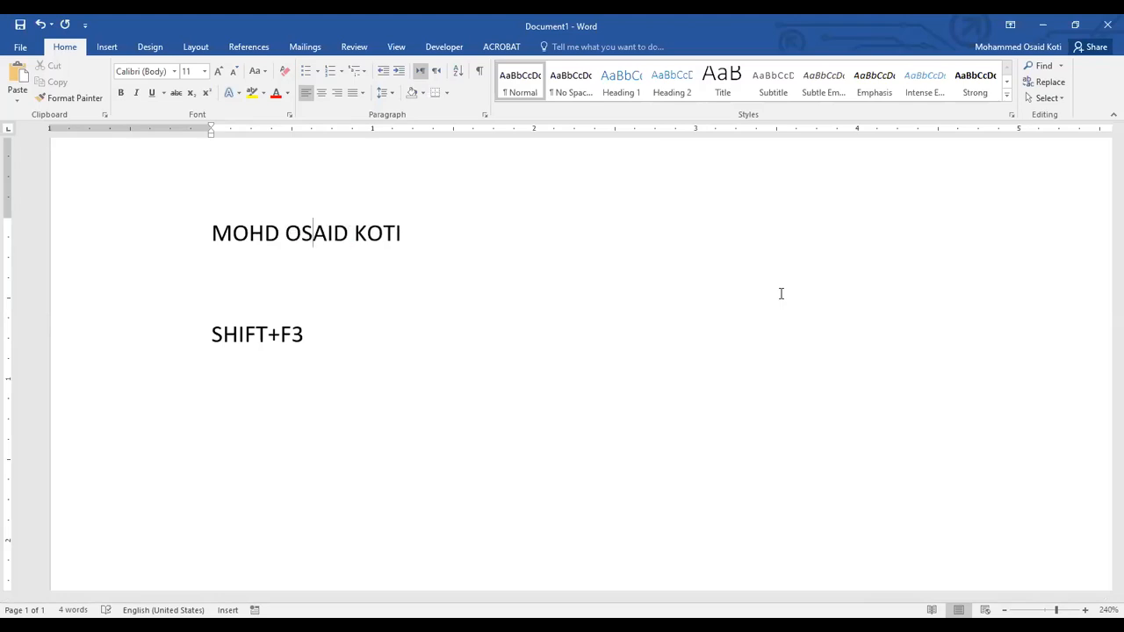
click(259, 72)
Delete the name and the shortcut text so the document is empty.
drag(313, 332, 217, 241)
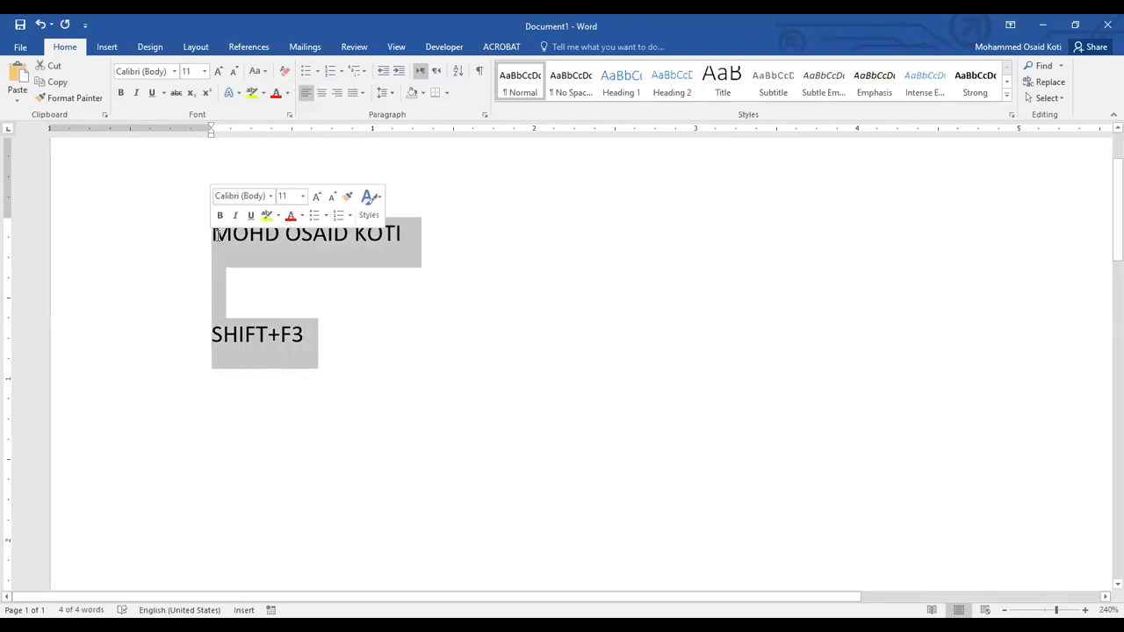
key(Delete)
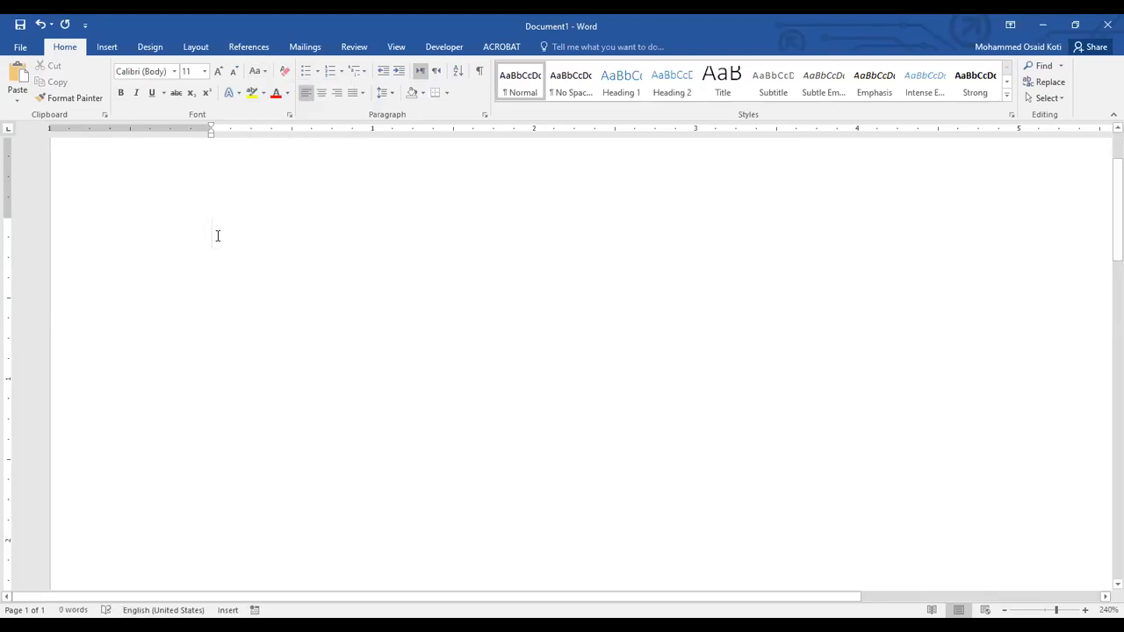
Examine the AutoCorrect options under Proofing in Word Options and leave them without changing anything.
click(32, 49)
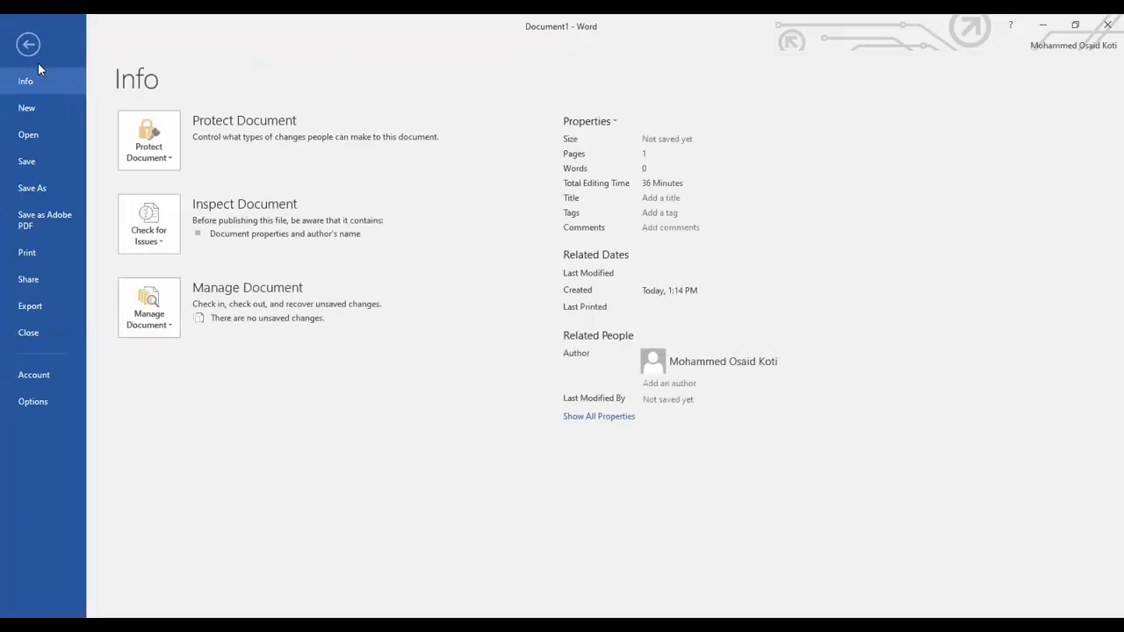
click(33, 401)
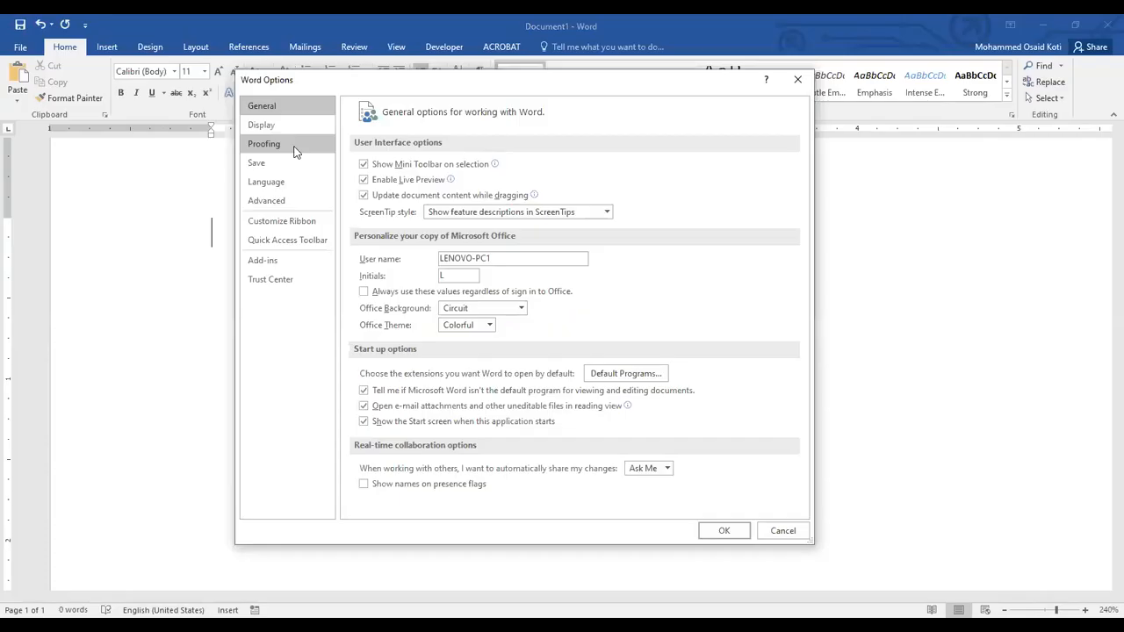
click(290, 149)
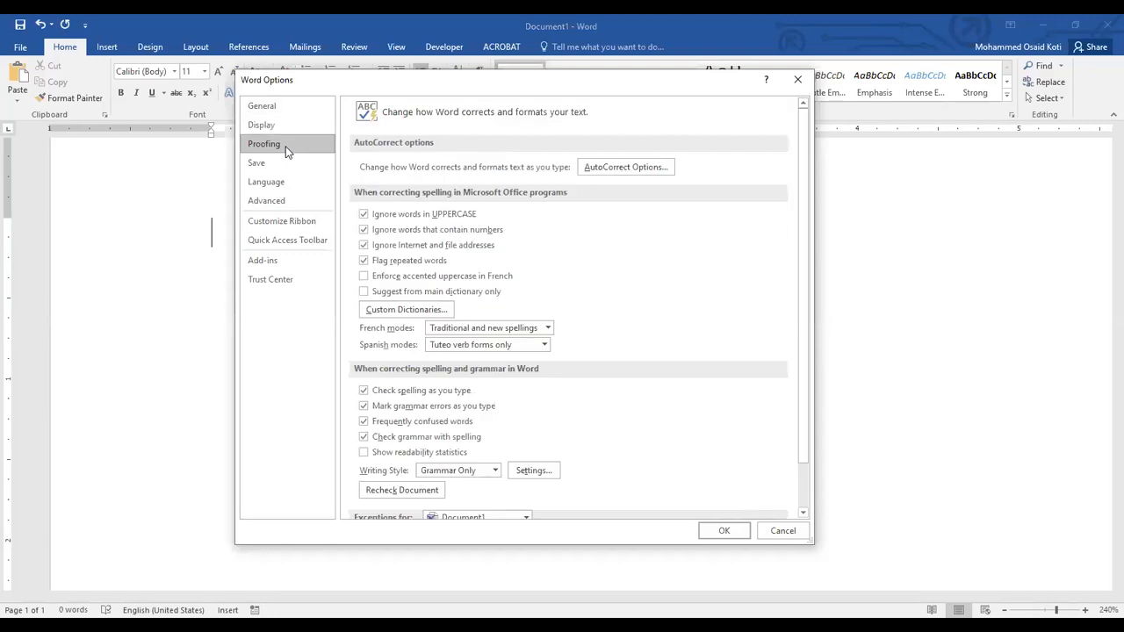
click(617, 171)
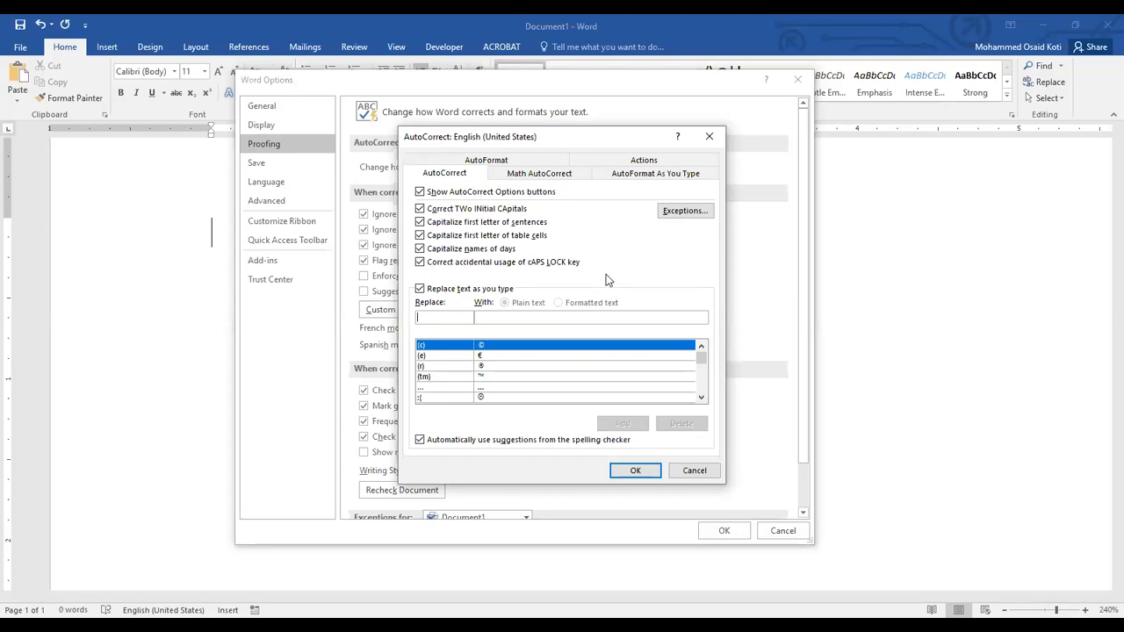
click(691, 476)
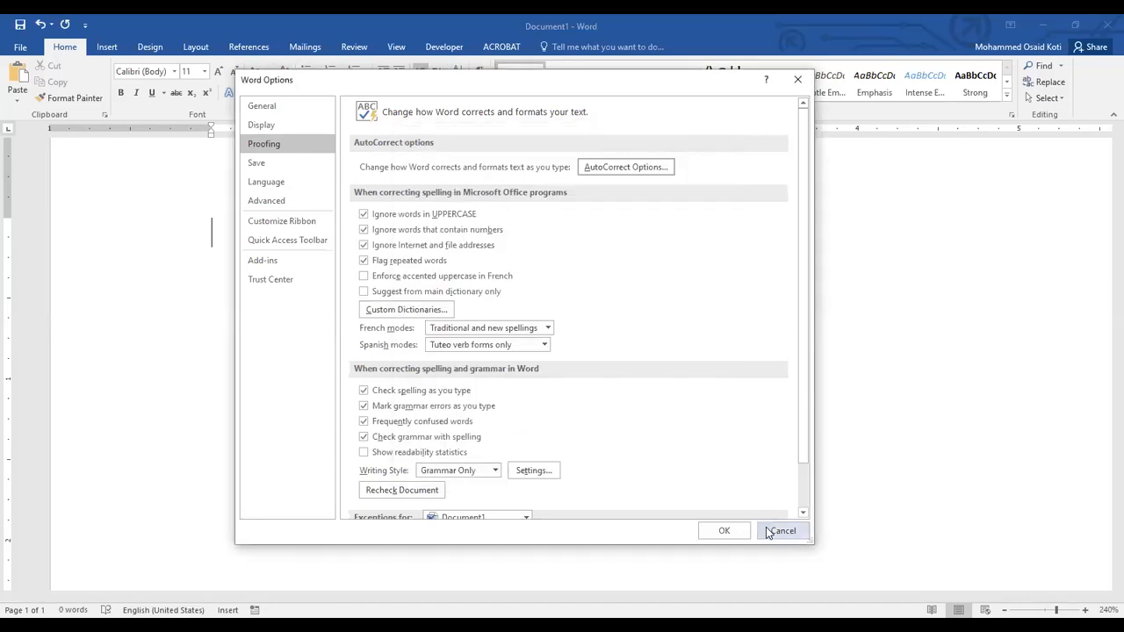
click(773, 531)
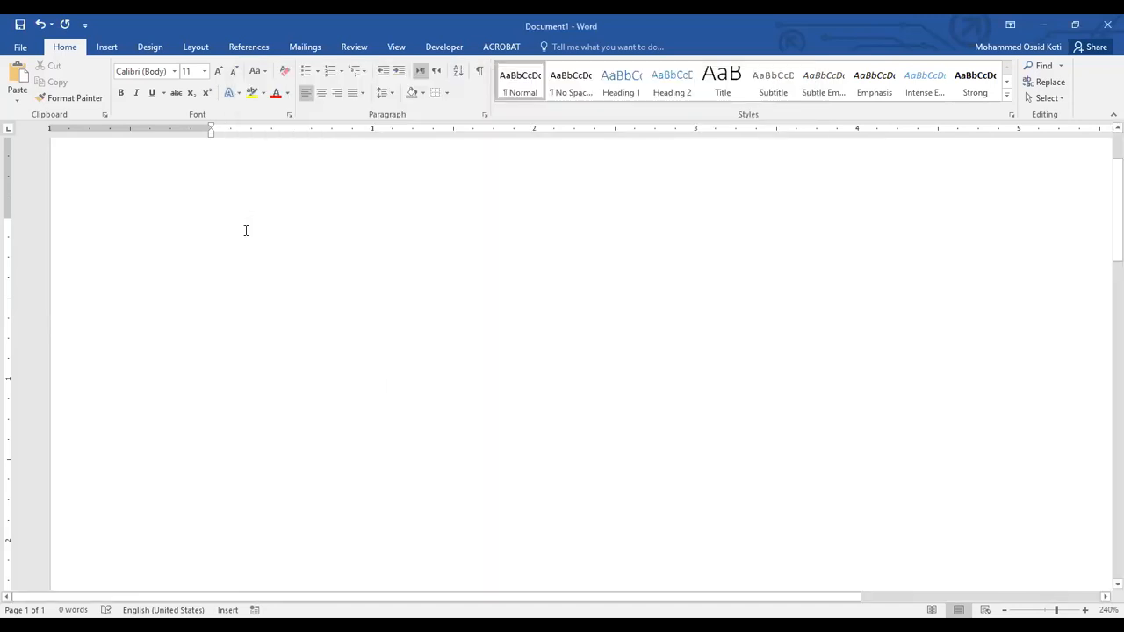
Examine the margin settings in the Page Setup dialog and close it without changing anything.
click(196, 47)
click(225, 115)
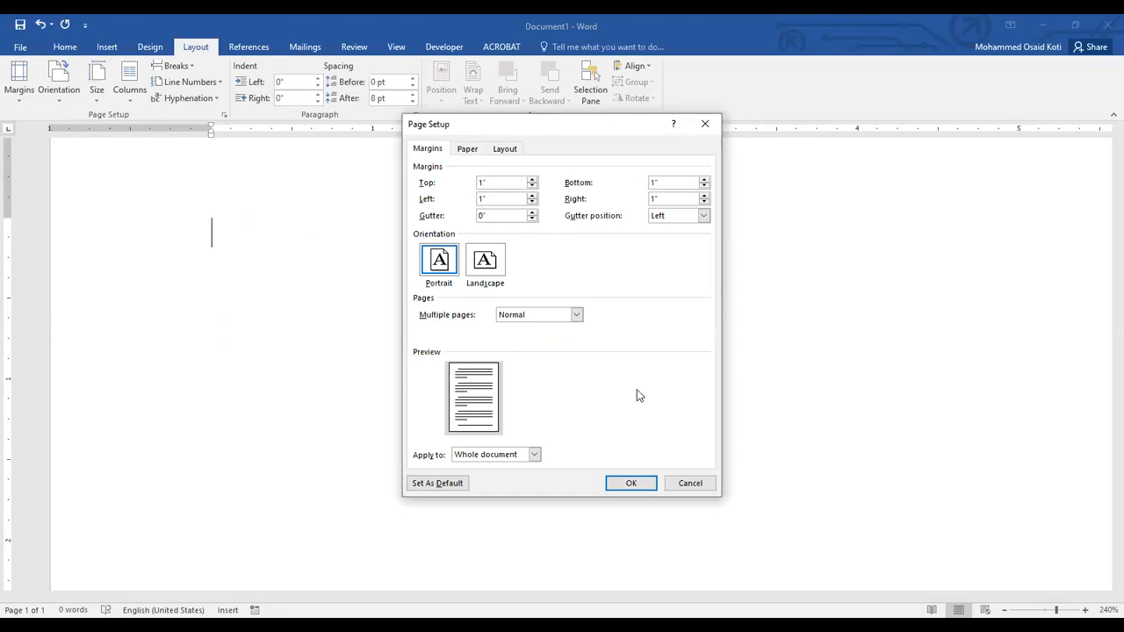
click(690, 484)
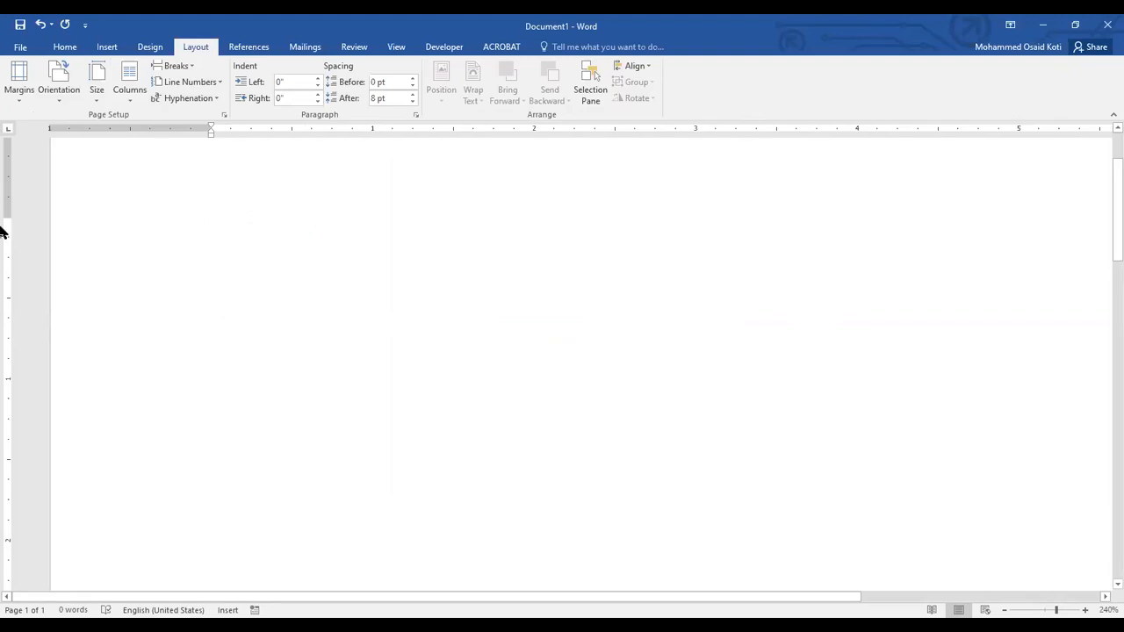
Set the measurement units to Centimeters in the advanced display options of Word Options and check the Page Setup margins without changing them.
click(21, 49)
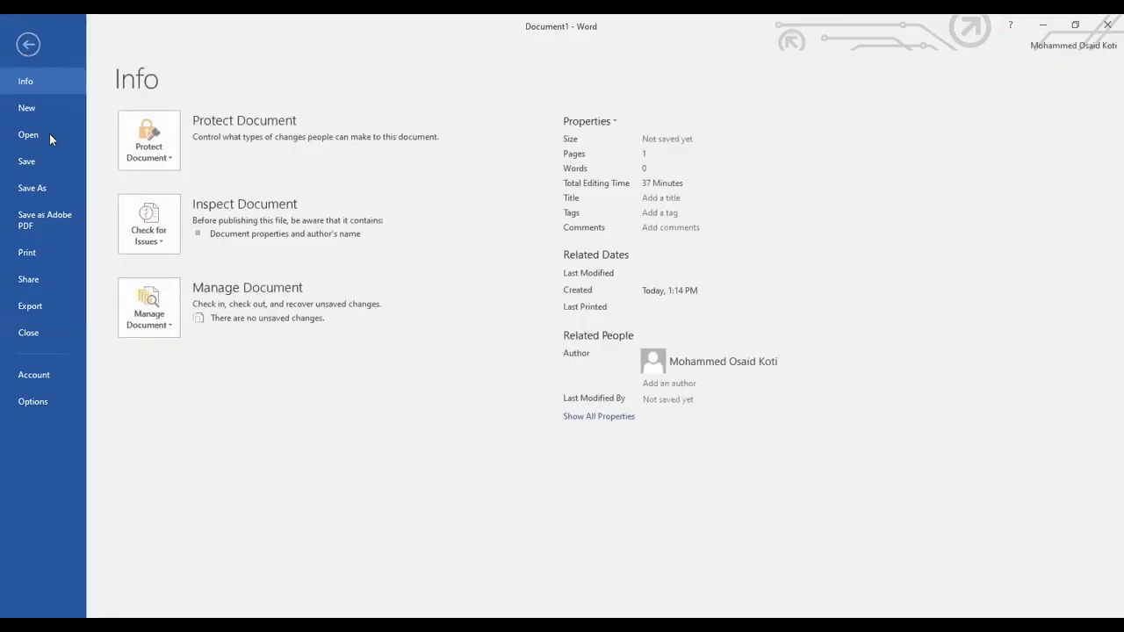
click(31, 401)
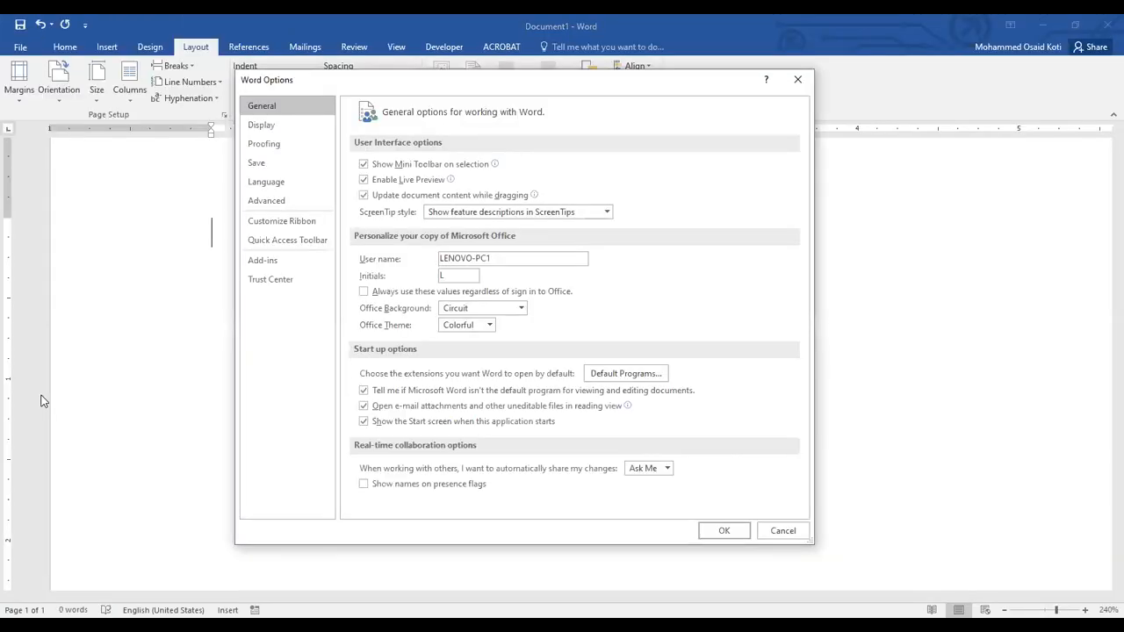
click(260, 128)
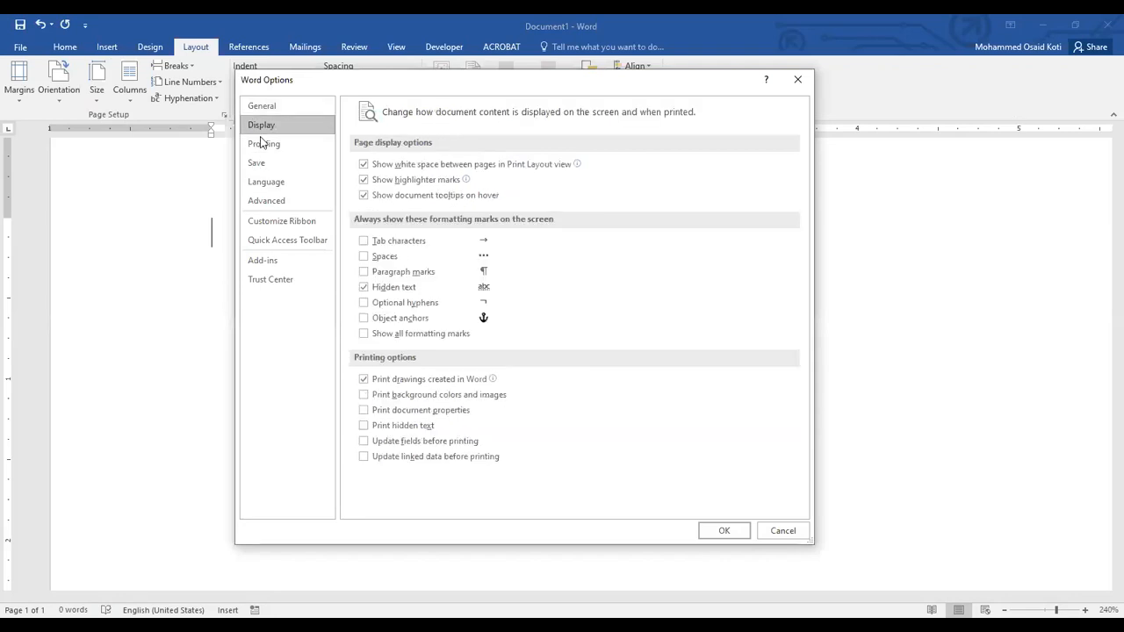
click(268, 201)
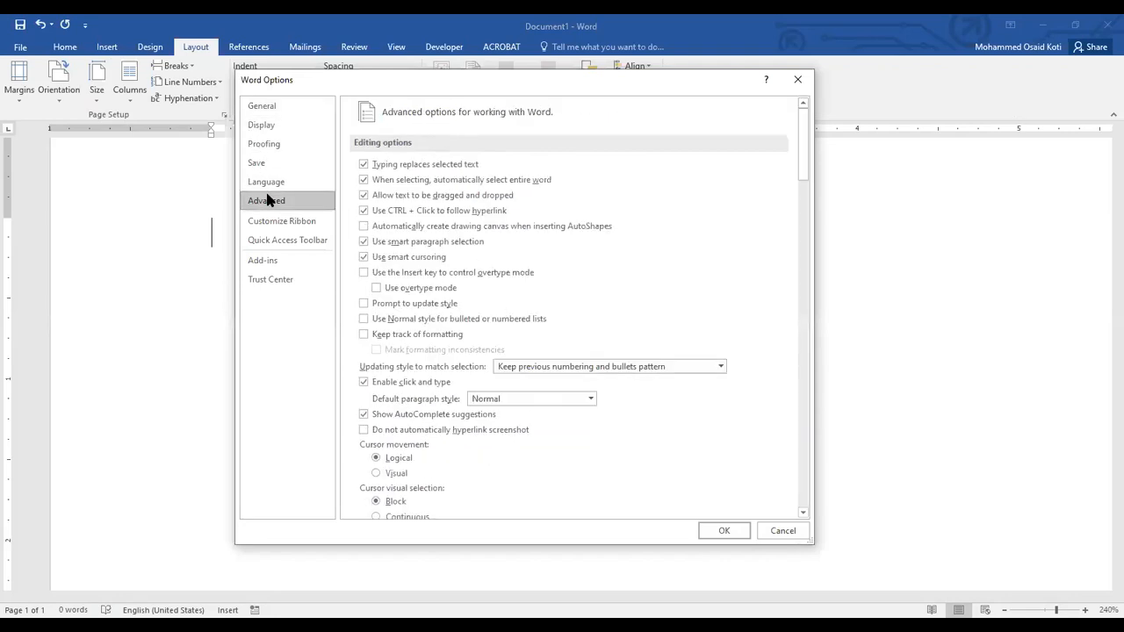
scroll(520, 295, down, 6)
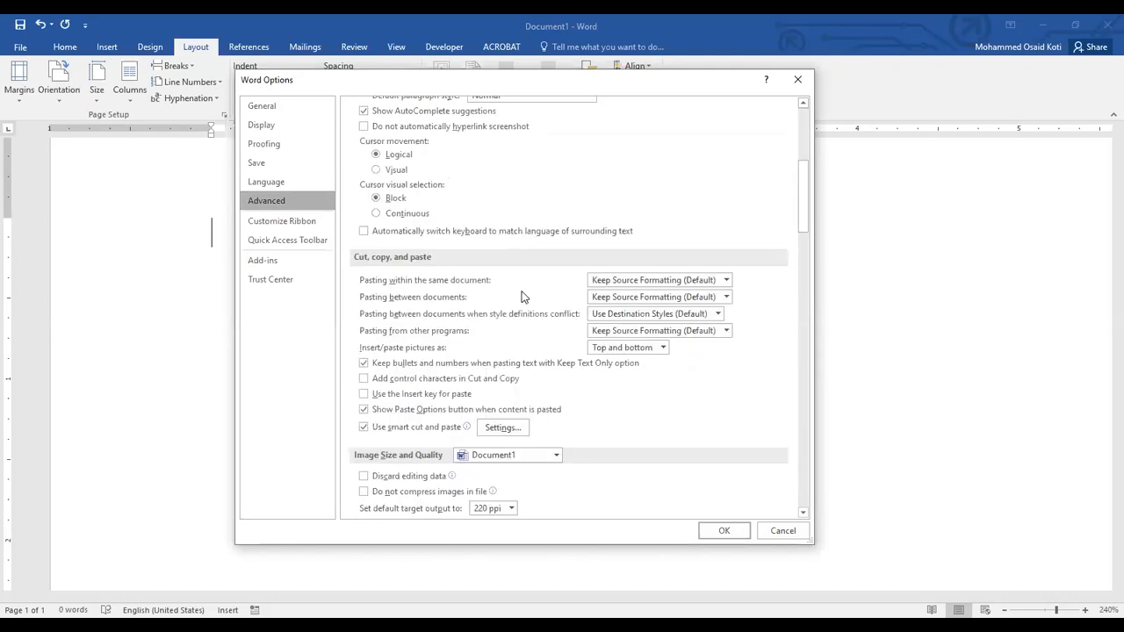
scroll(522, 297, down, 15)
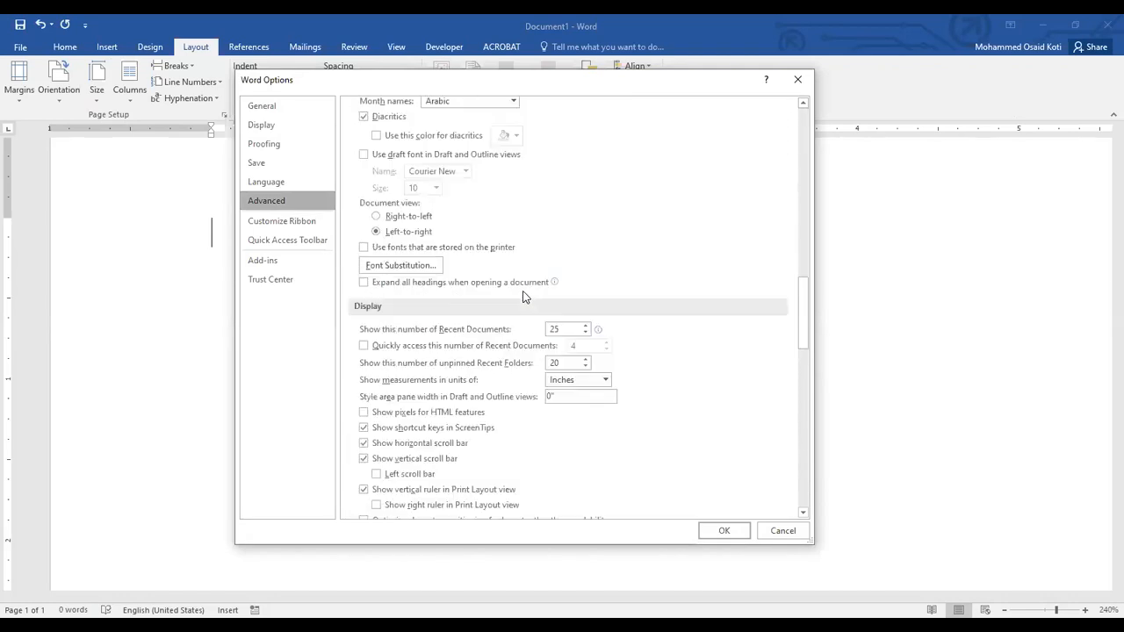
scroll(522, 297, up, 20)
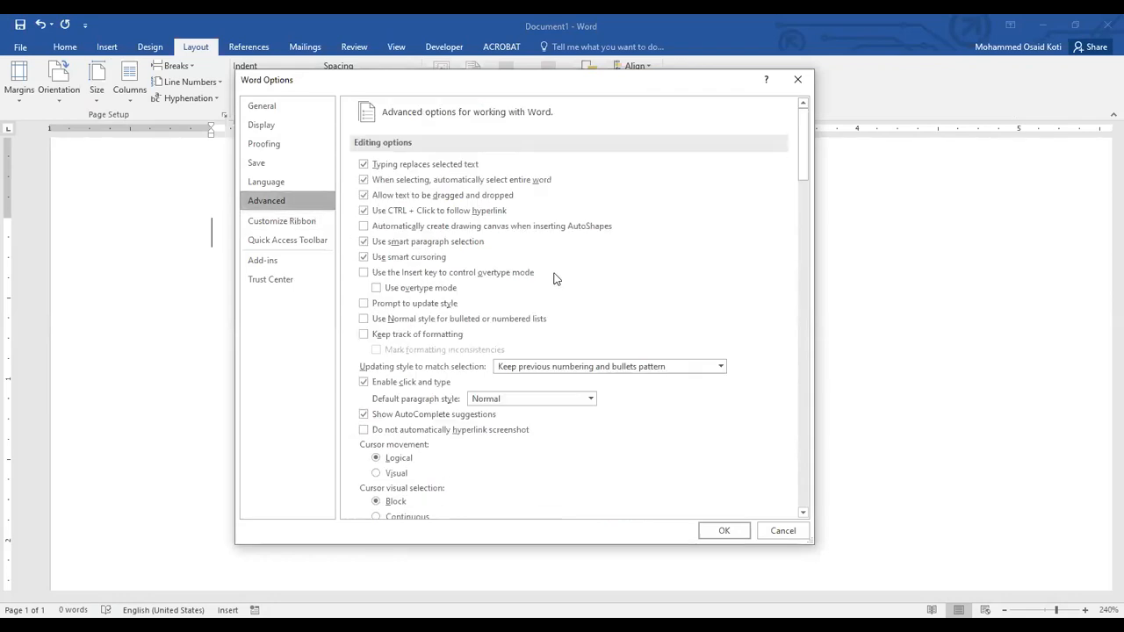
scroll(546, 278, down, 4)
scroll(545, 277, down, 14)
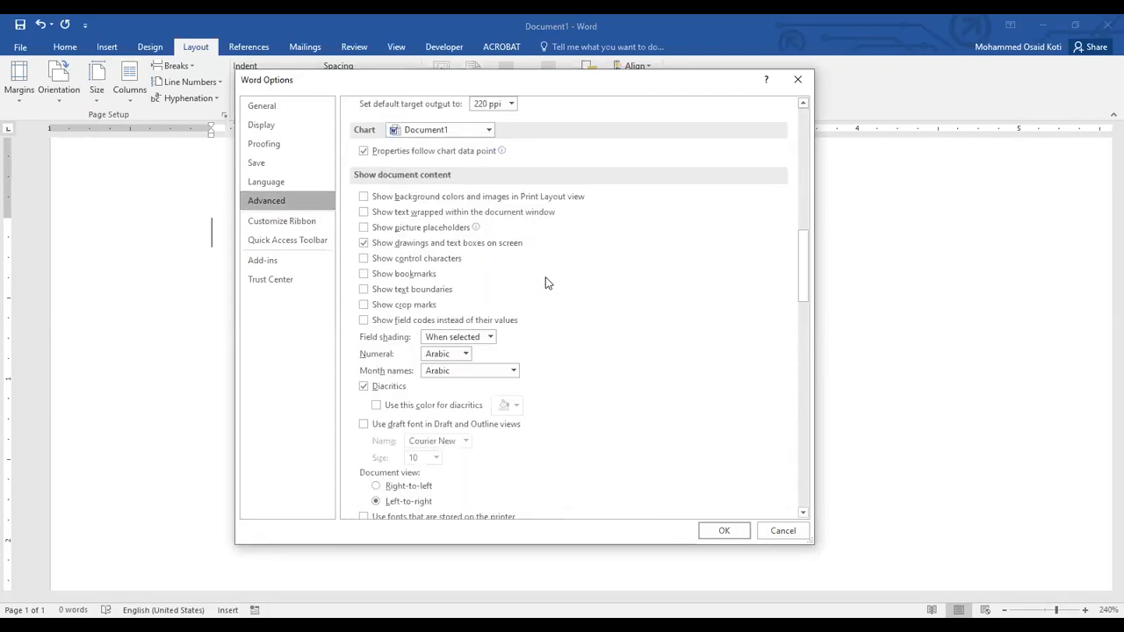
scroll(545, 277, down, 6)
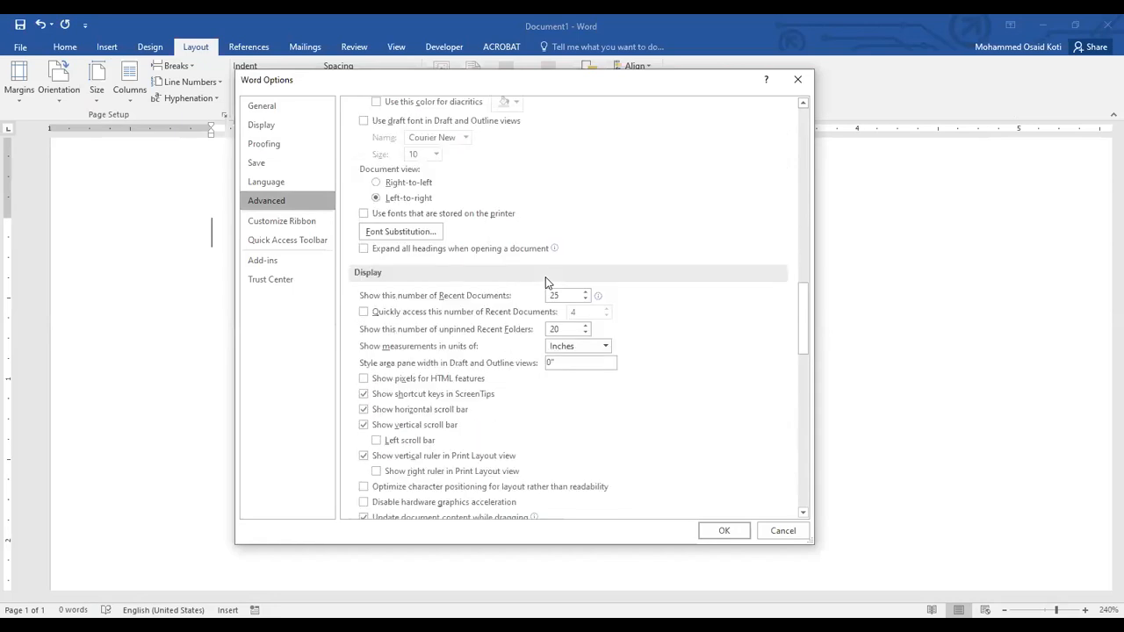
scroll(546, 276, down, 6)
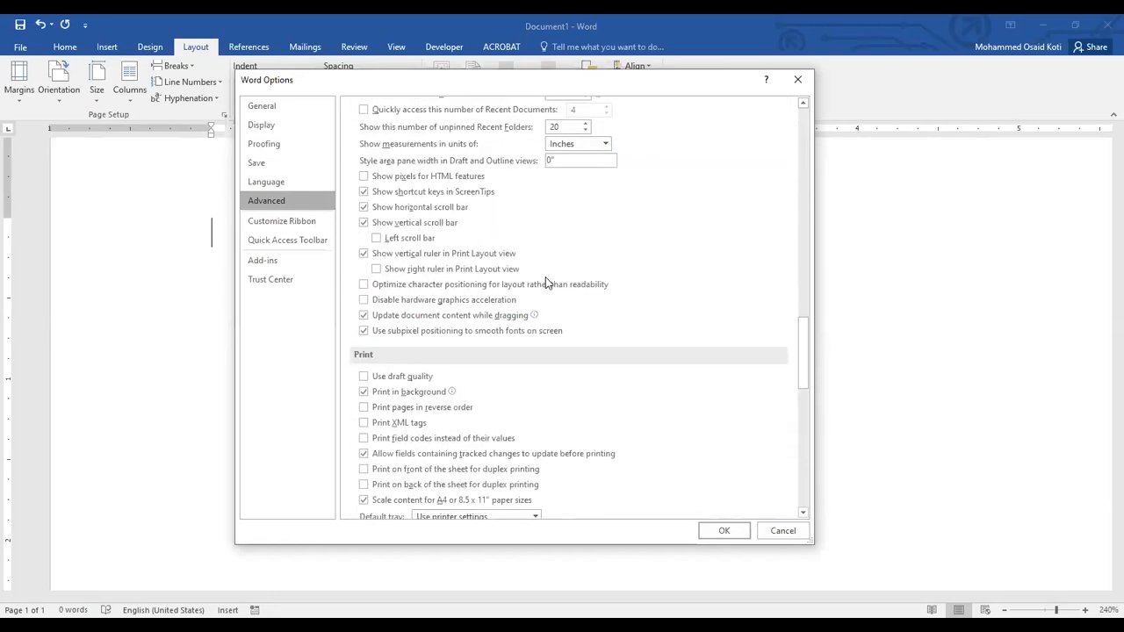
scroll(545, 277, up, 4)
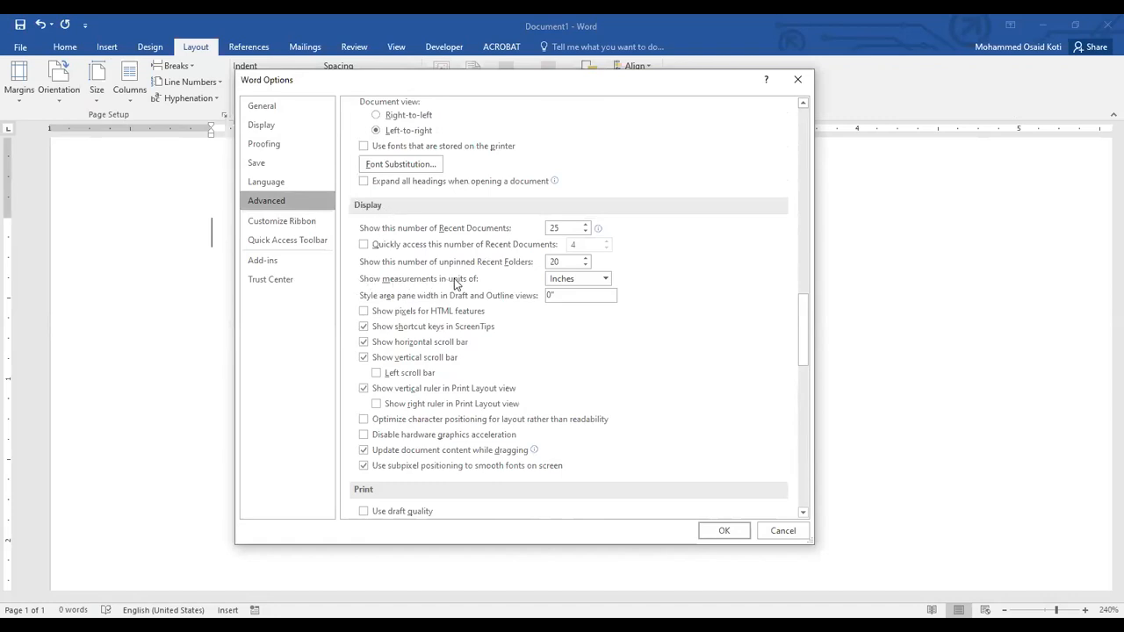
click(583, 282)
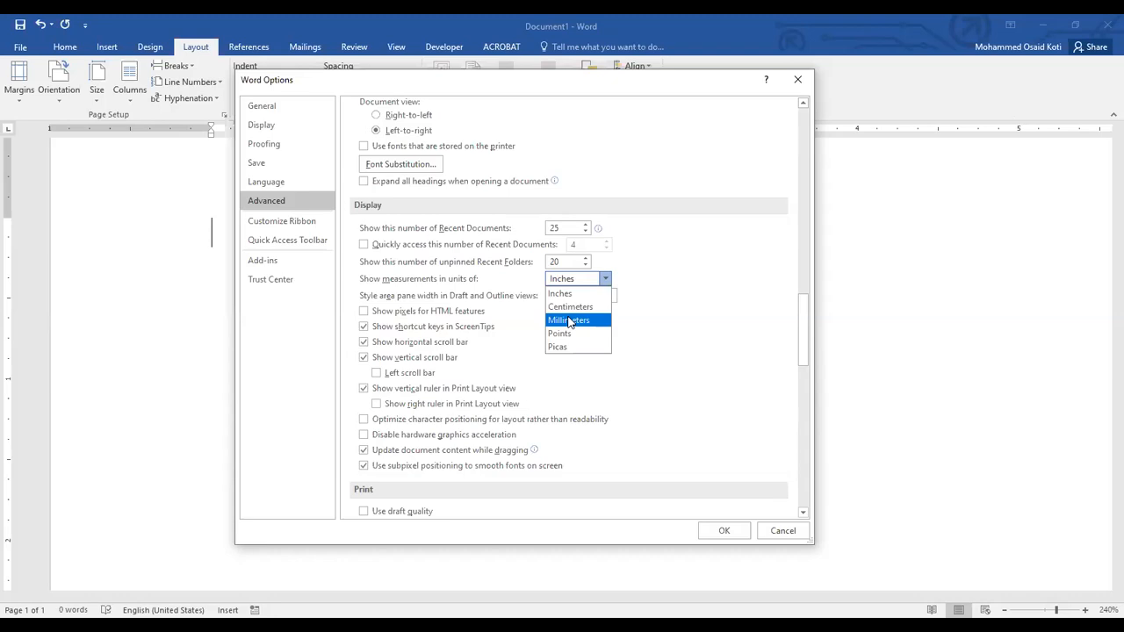
click(570, 307)
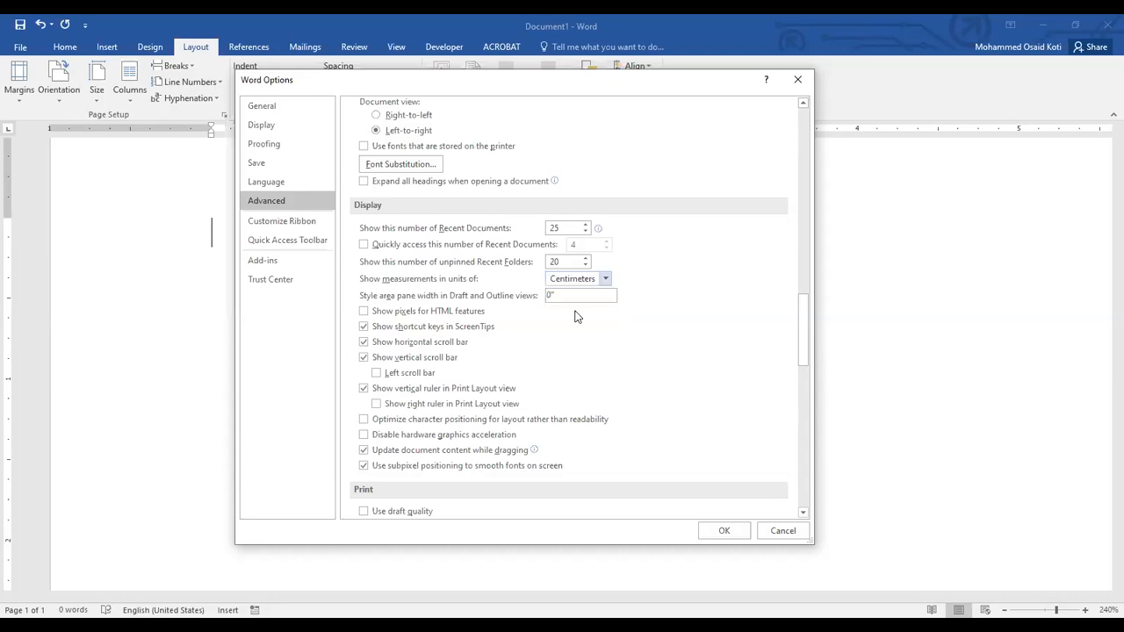
click(724, 529)
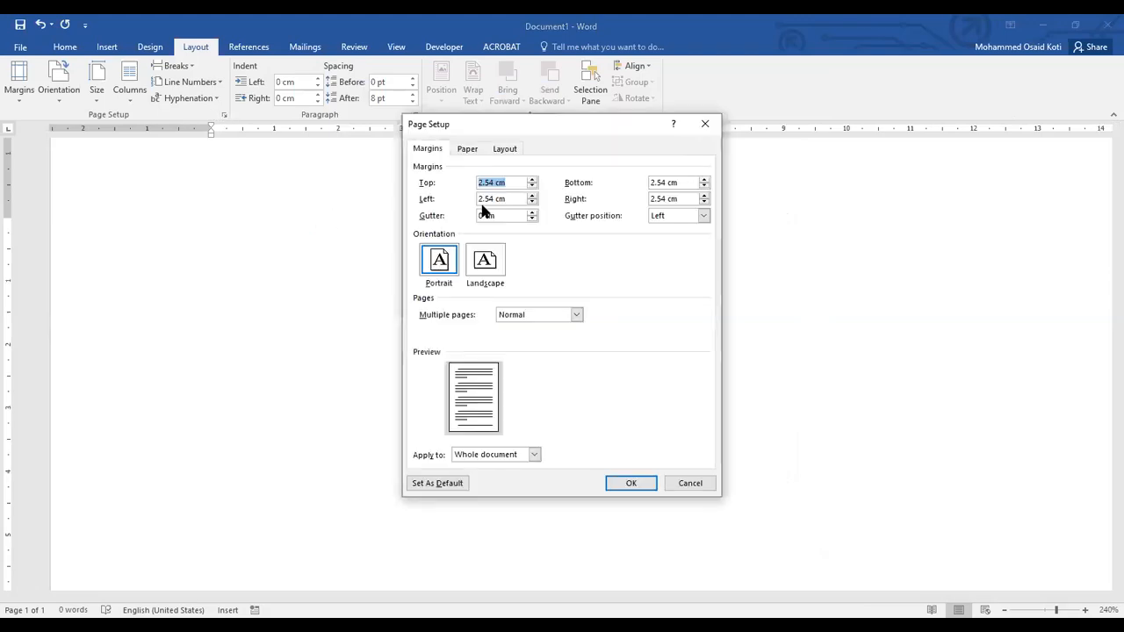
click(510, 182)
click(690, 483)
Set the measurement units back to Inches in the advanced display options of Word Options.
click(20, 47)
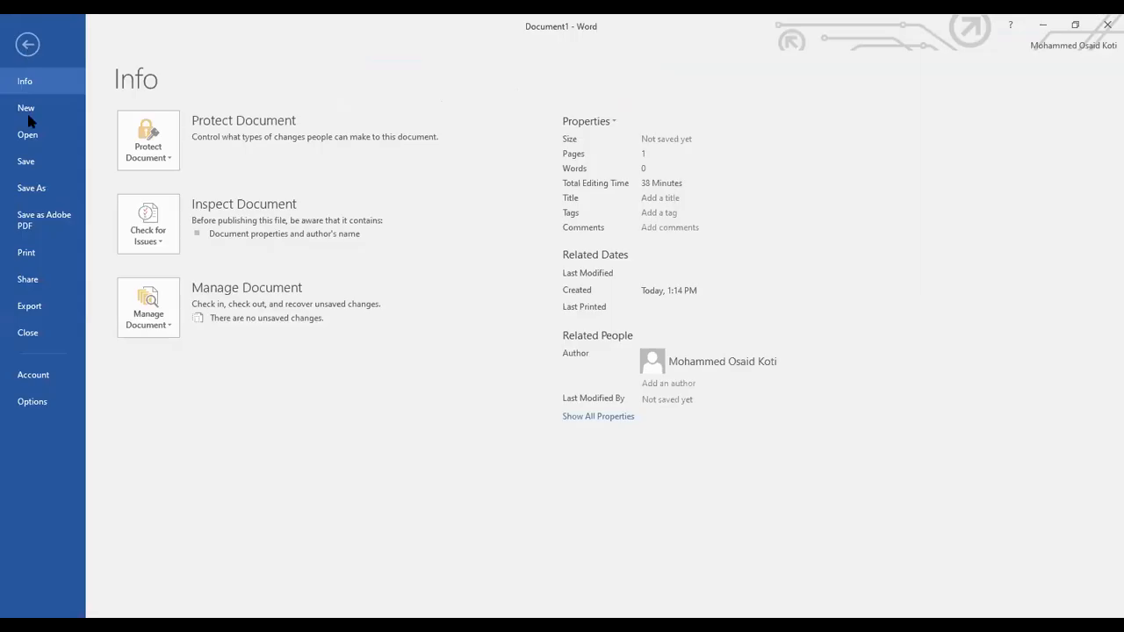
click(40, 402)
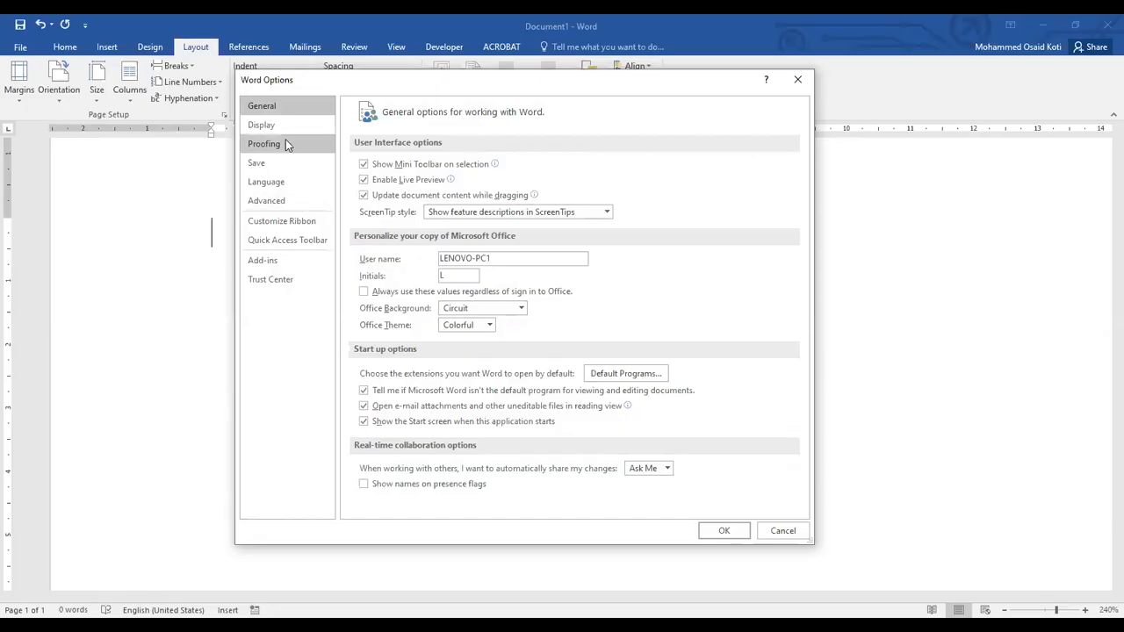
click(289, 199)
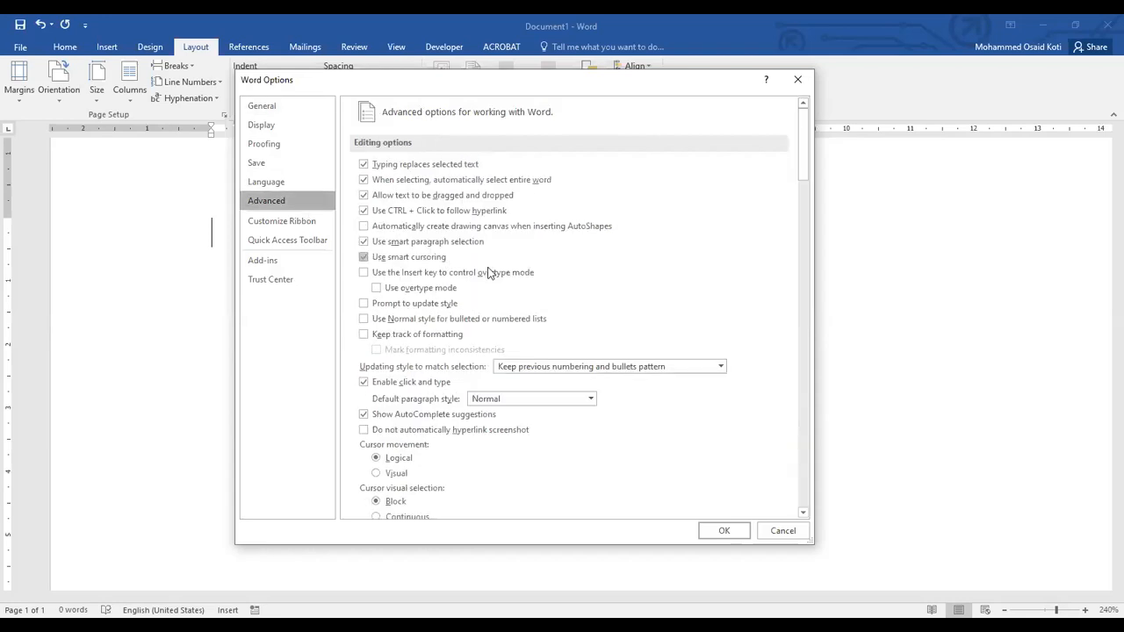
scroll(474, 272, down, 5)
scroll(489, 273, down, 15)
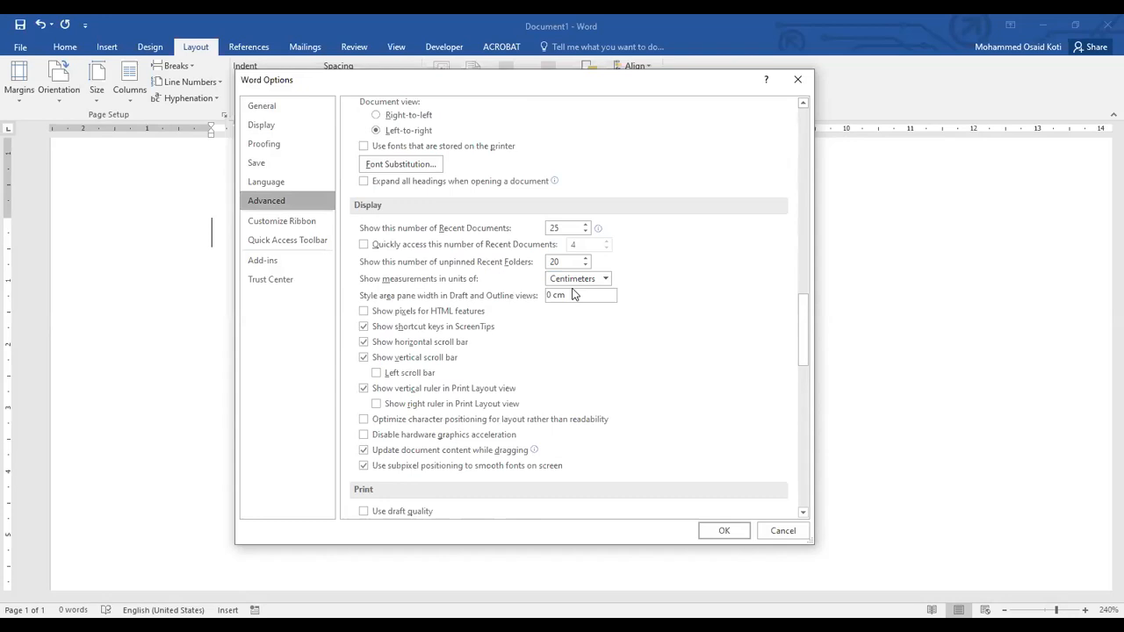
click(725, 531)
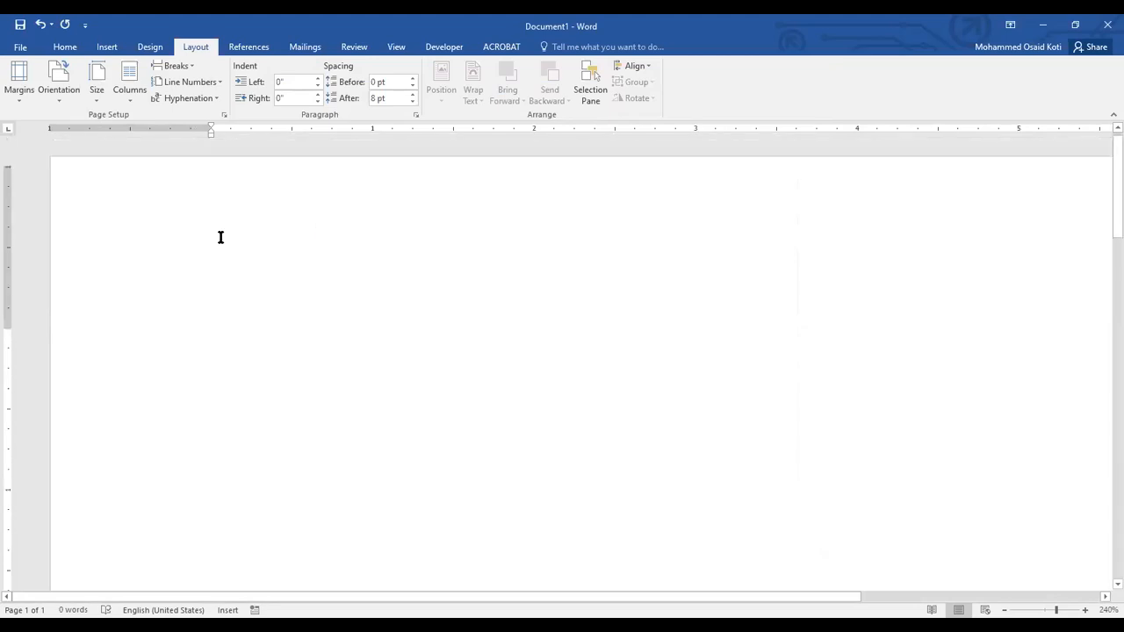
Enter the person's full name on the first line of the empty document.
ctrl+scroll(218, 231, down, 7)
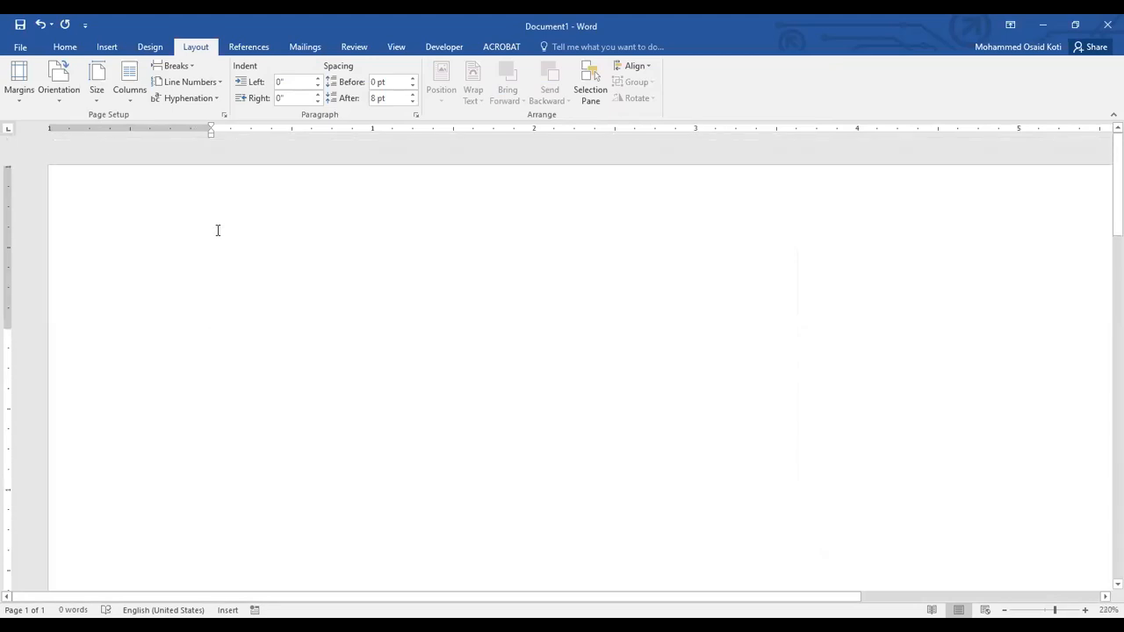
ctrl+scroll(218, 230, down, 4)
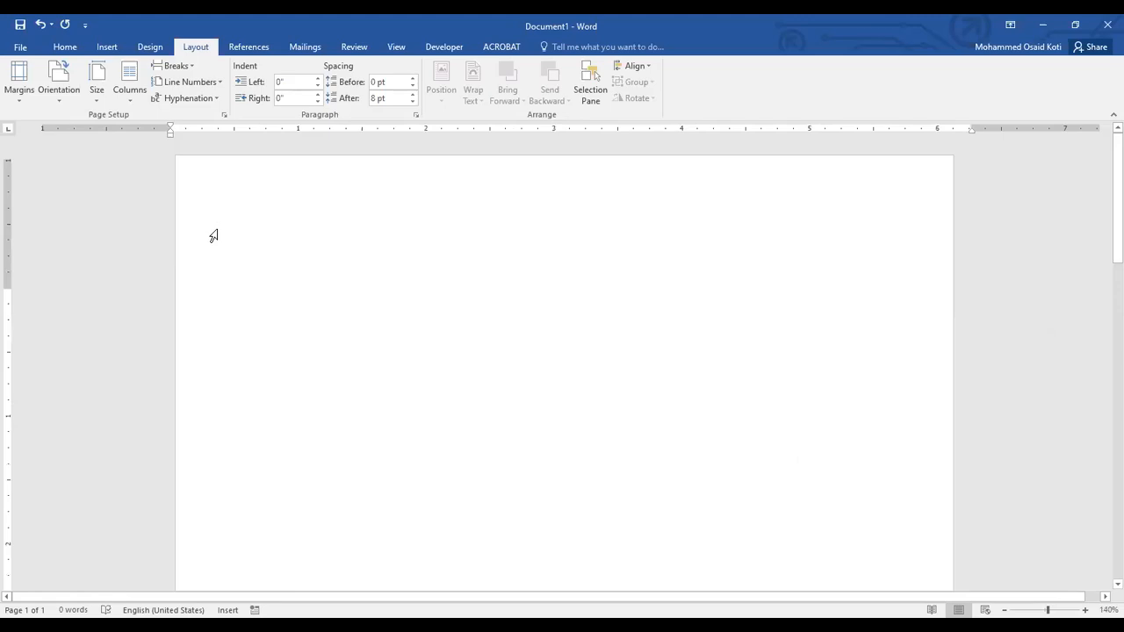
click(65, 48)
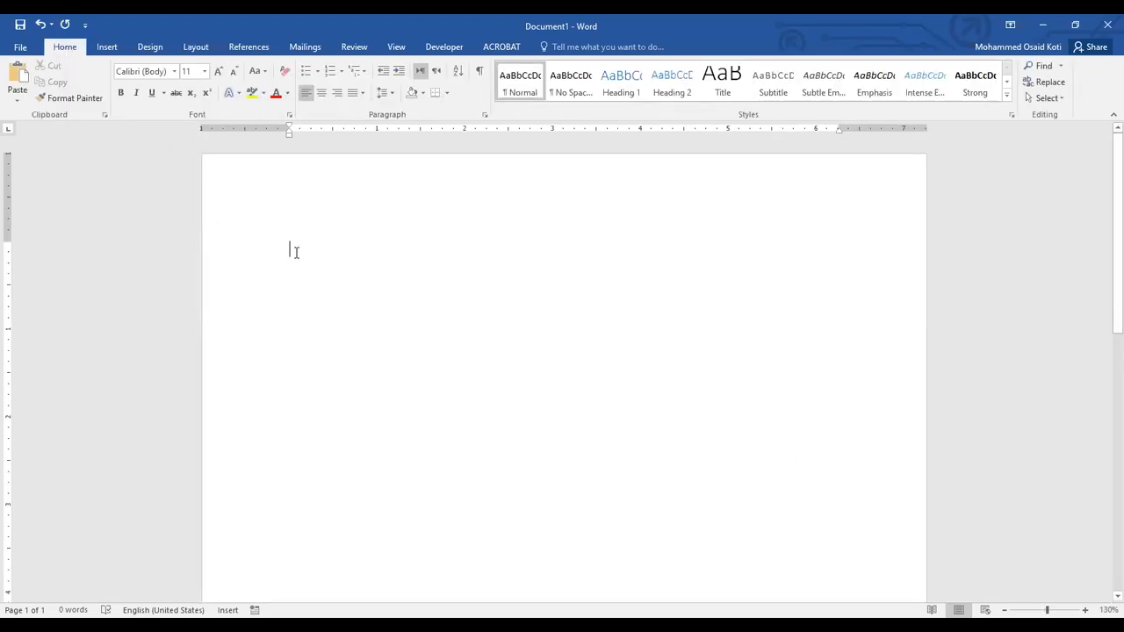
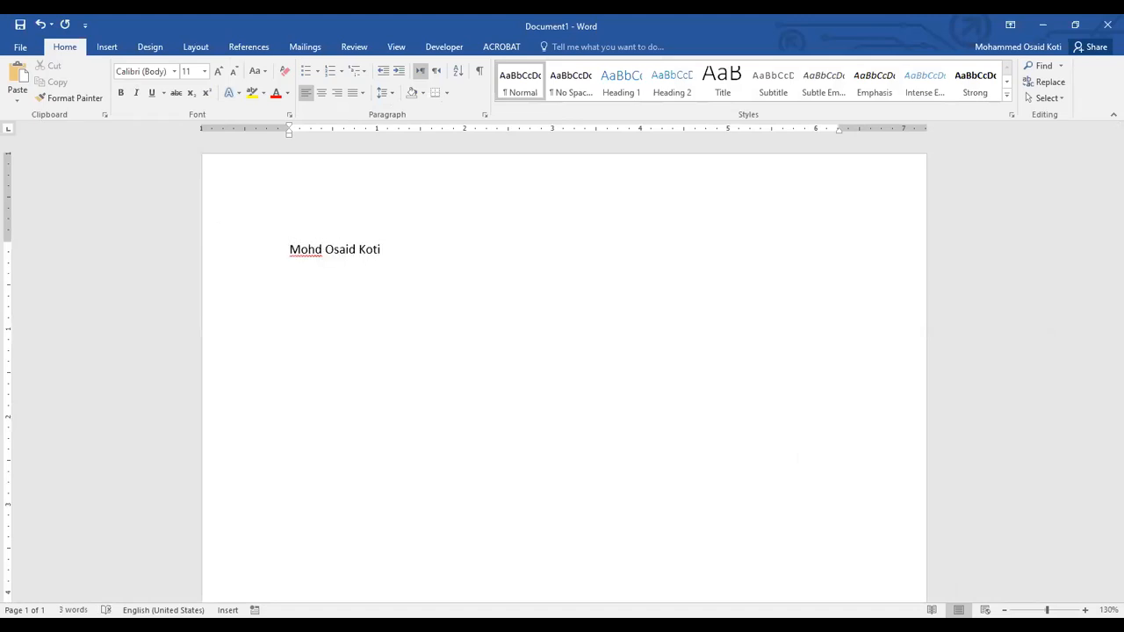
Examine the font style, size, underline and advanced character spacing options in the Font dialog for the name and close it without changing anything.
drag(396, 246, 301, 256)
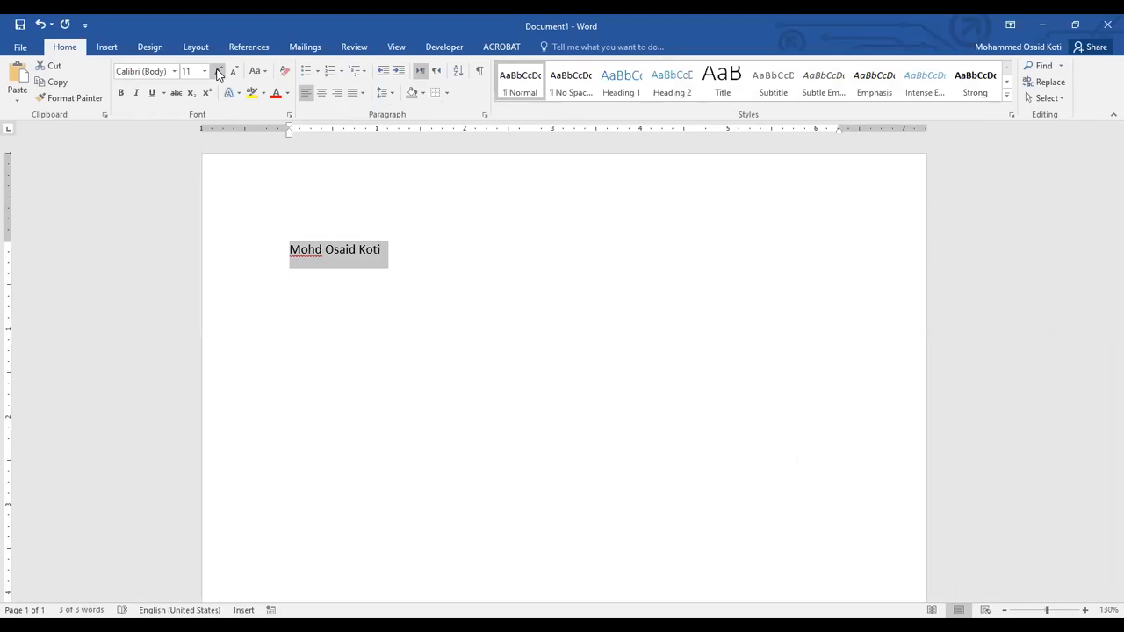
click(288, 117)
drag(440, 121, 593, 123)
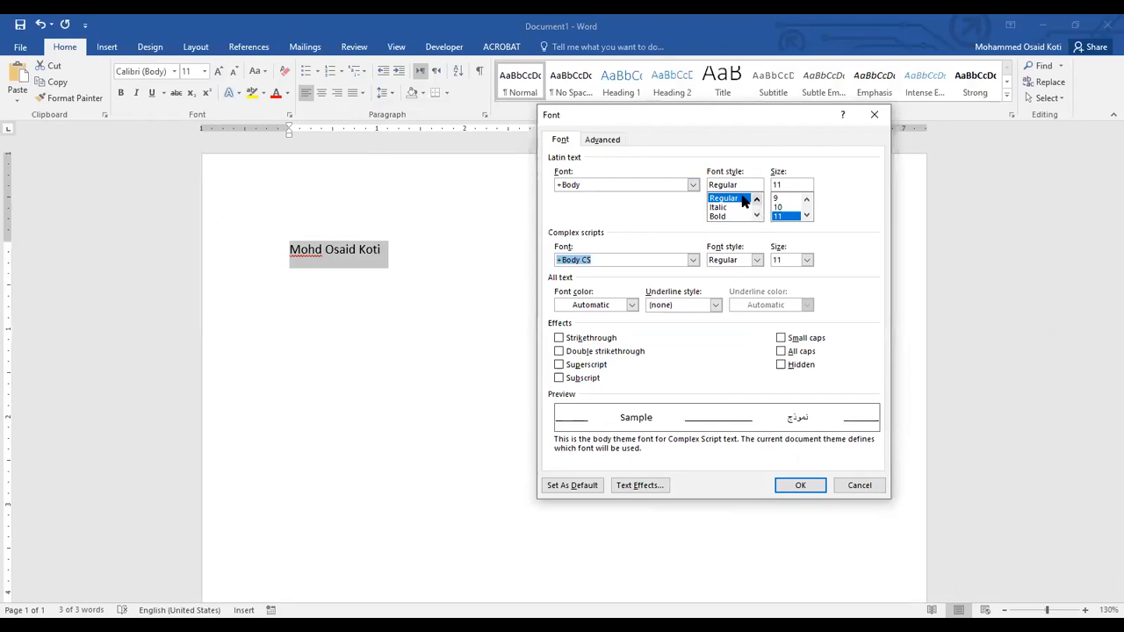
click(757, 216)
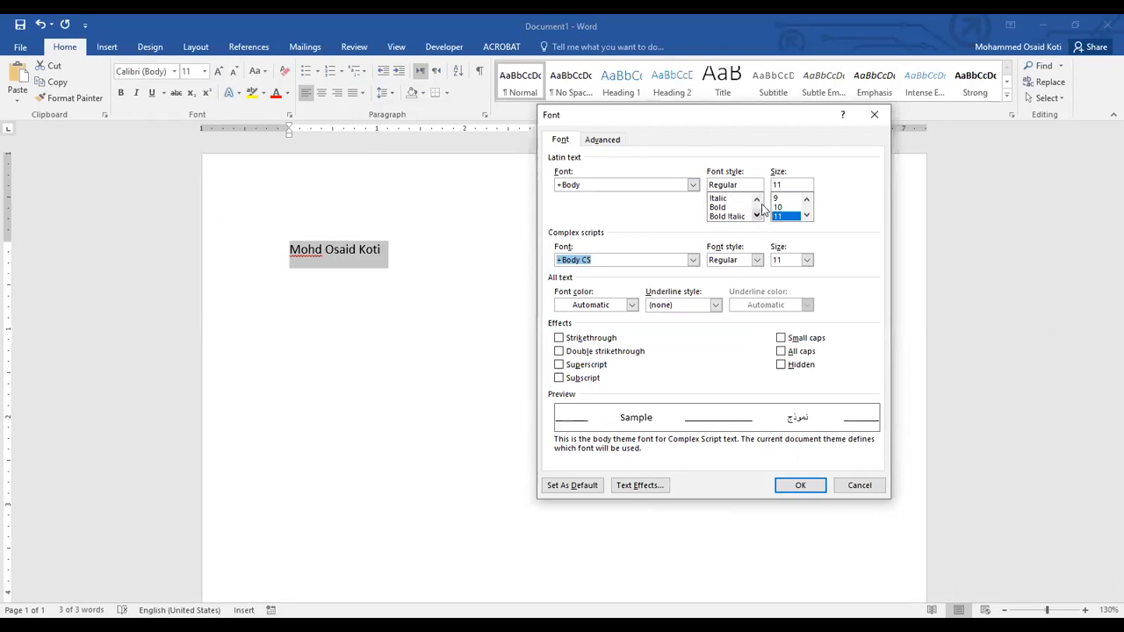
click(757, 198)
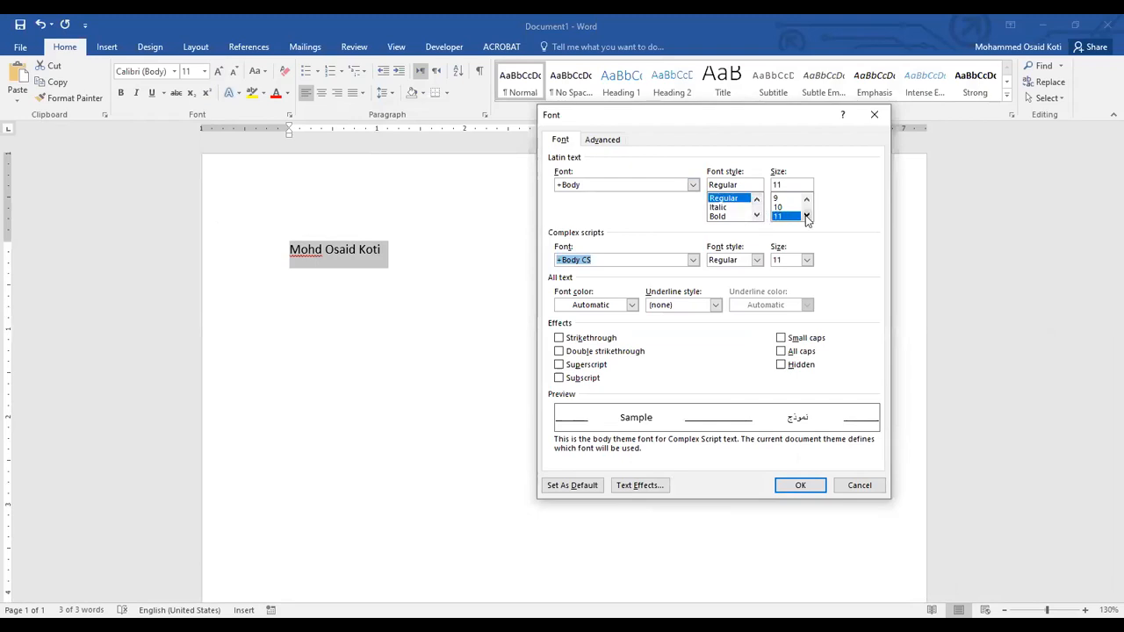
double_click(807, 214)
double_click(806, 200)
click(806, 200)
click(698, 305)
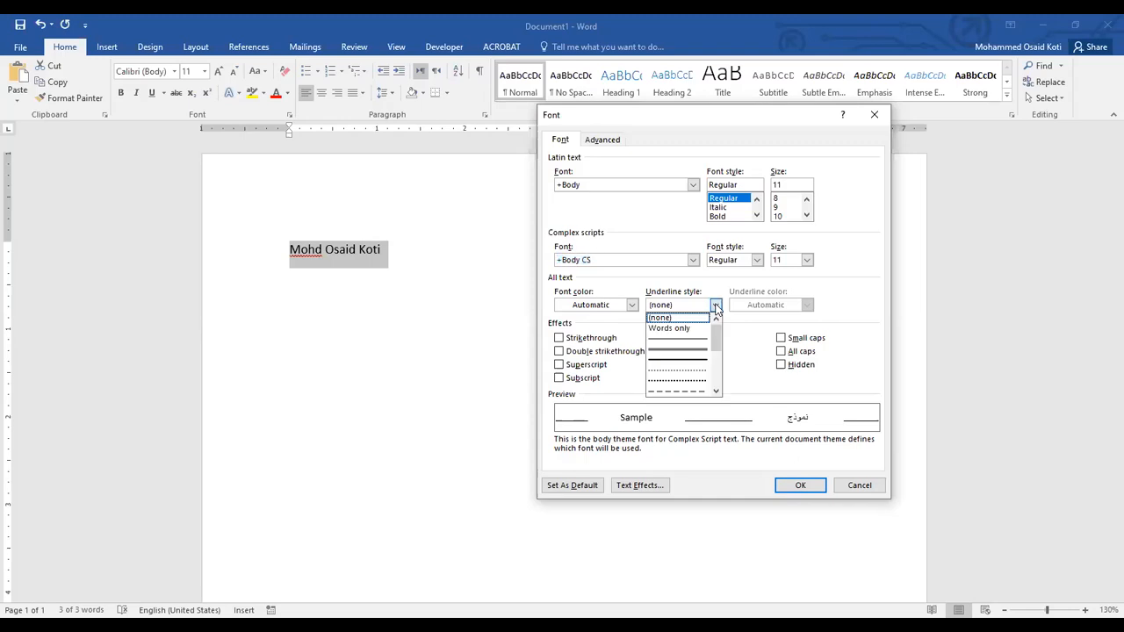
mouse_move(715, 343)
mouse_down()
mouse_move(720, 389)
mouse_move(718, 332)
mouse_up()
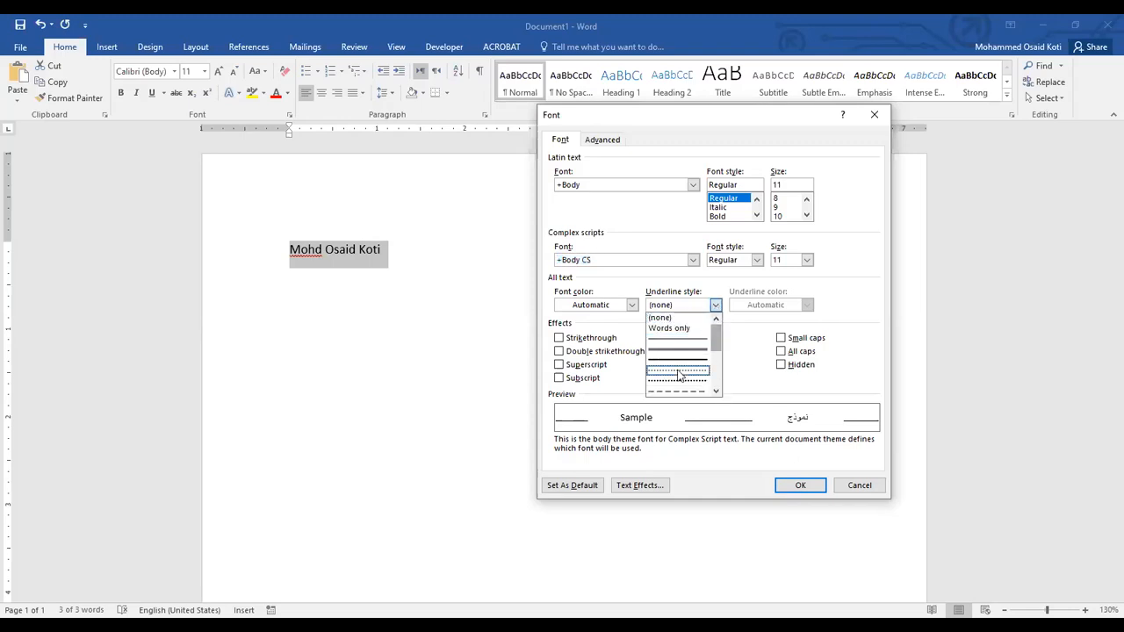
click(836, 304)
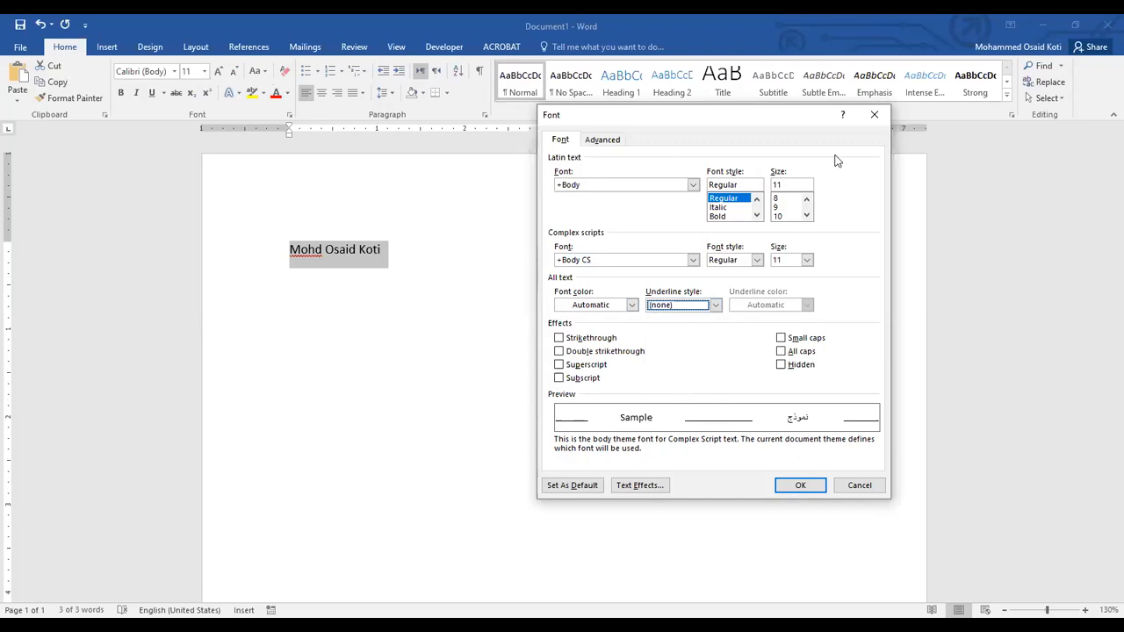
click(604, 140)
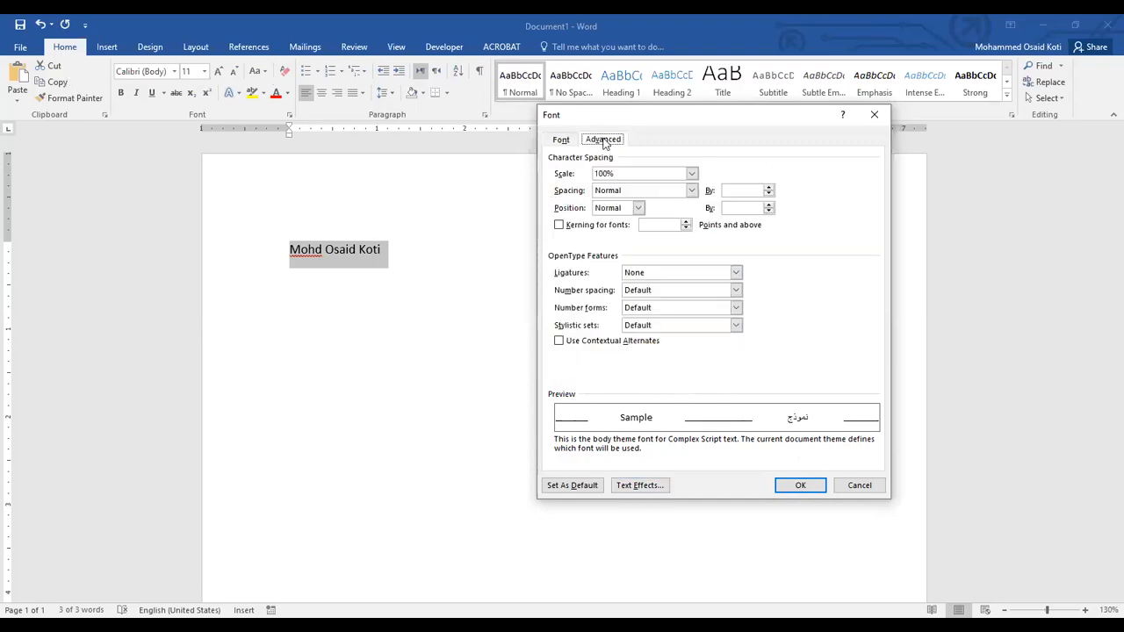
click(858, 486)
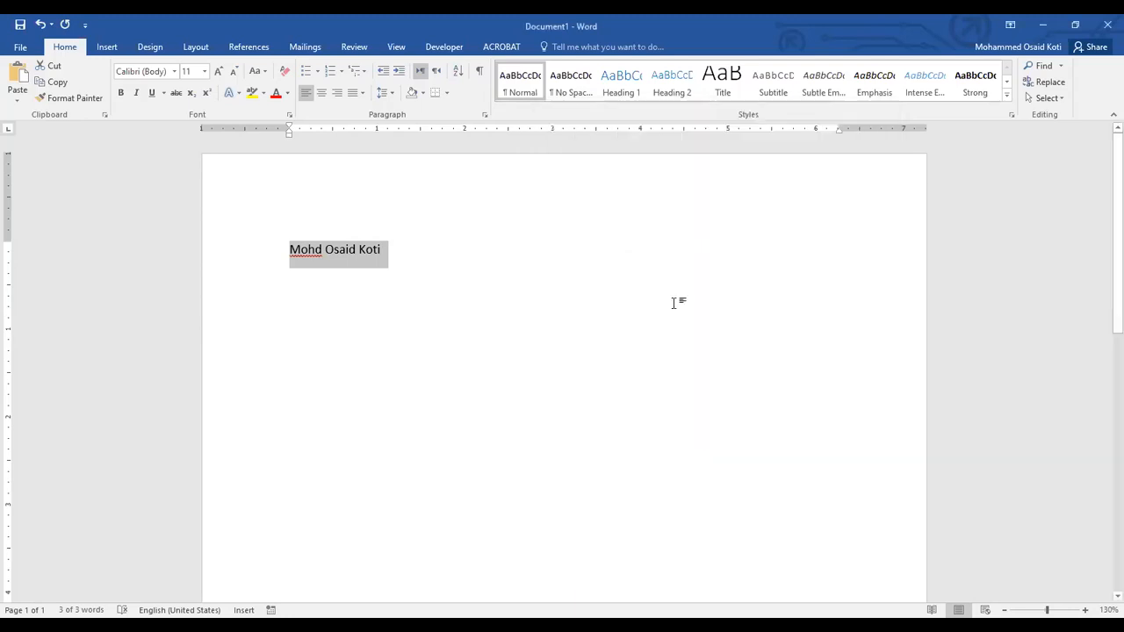
Apply the red font color to the selected name.
click(276, 93)
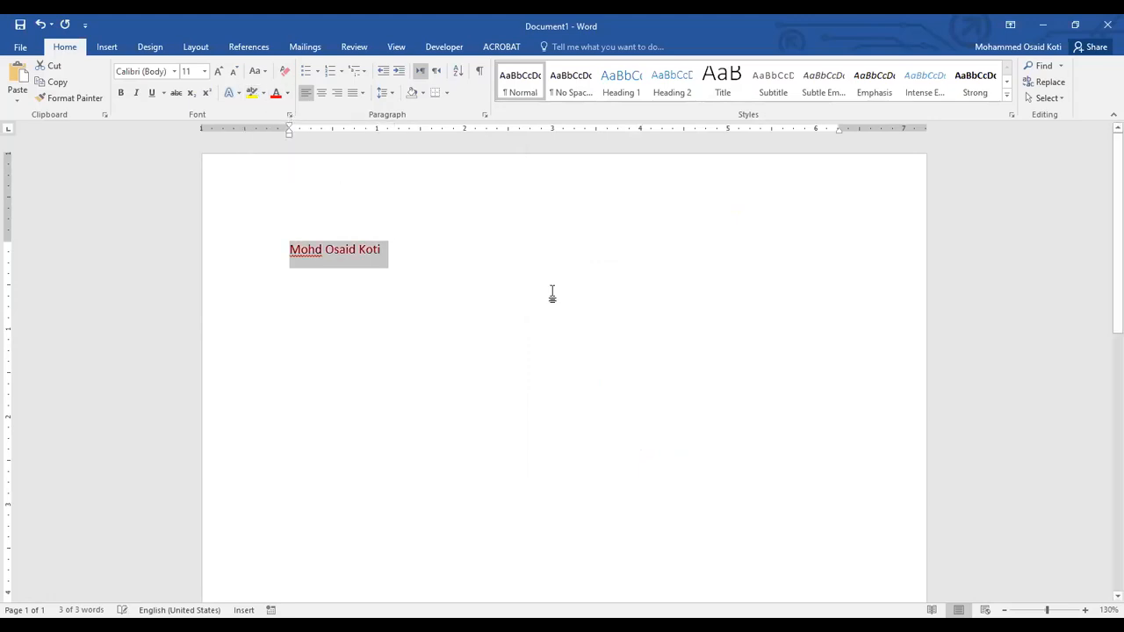
scroll(1104, 612, up, 9)
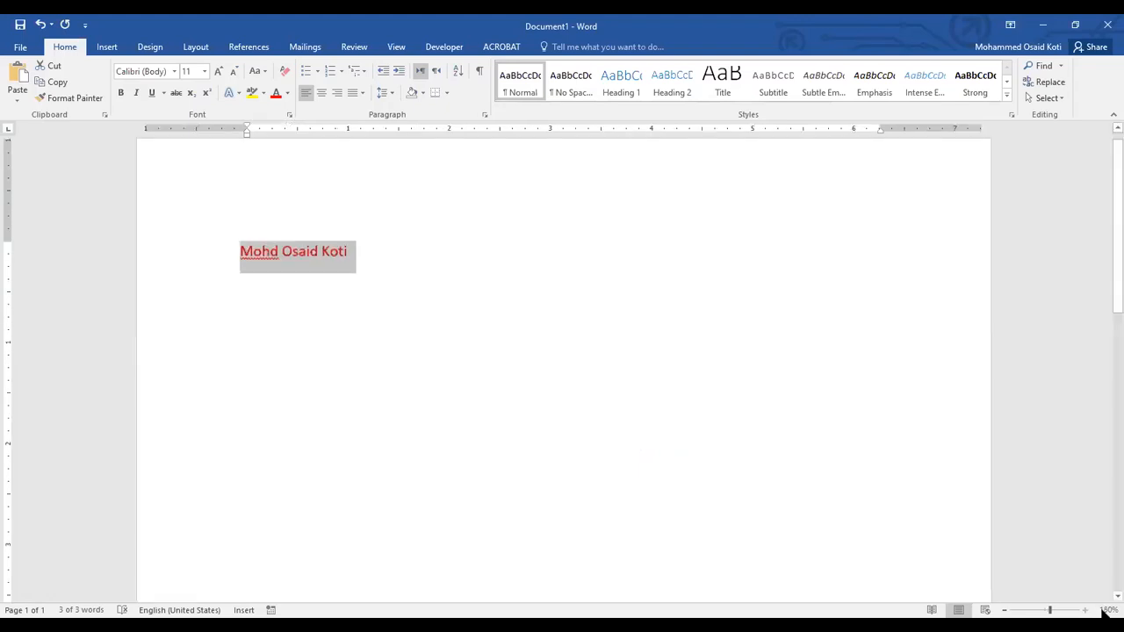
Highlight the full name on the first line in yellow.
click(389, 273)
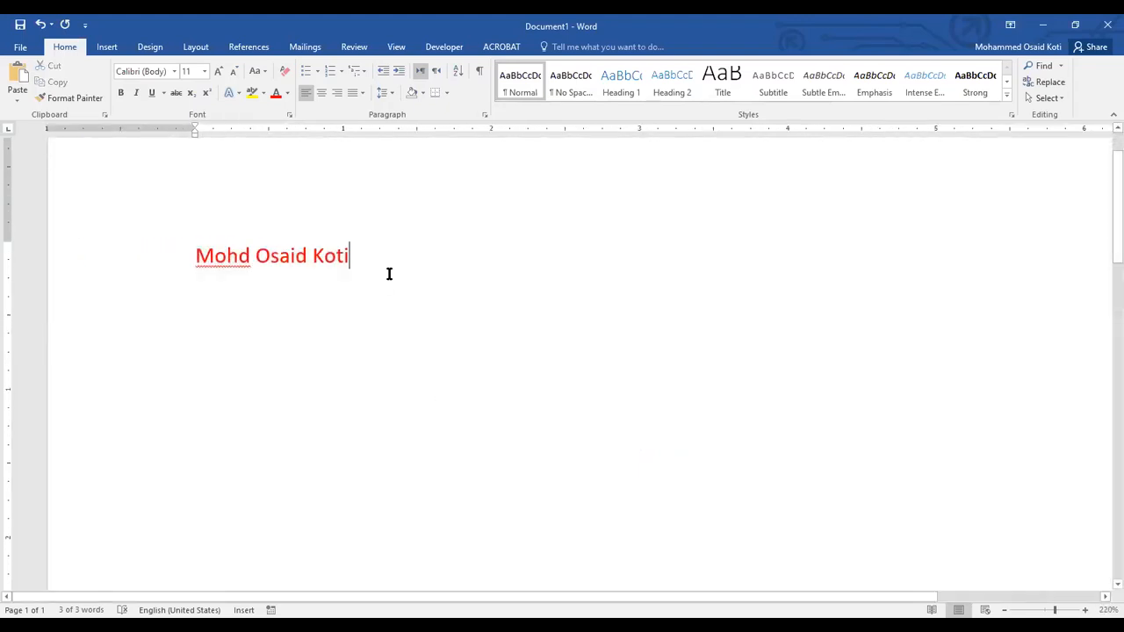
drag(354, 255, 194, 256)
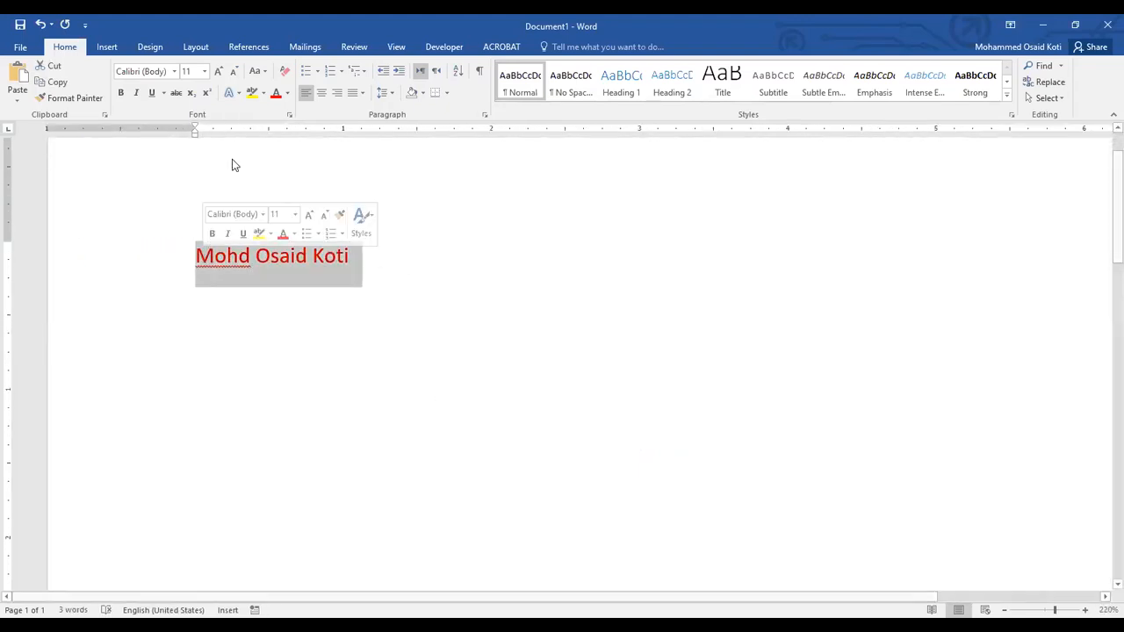
click(251, 93)
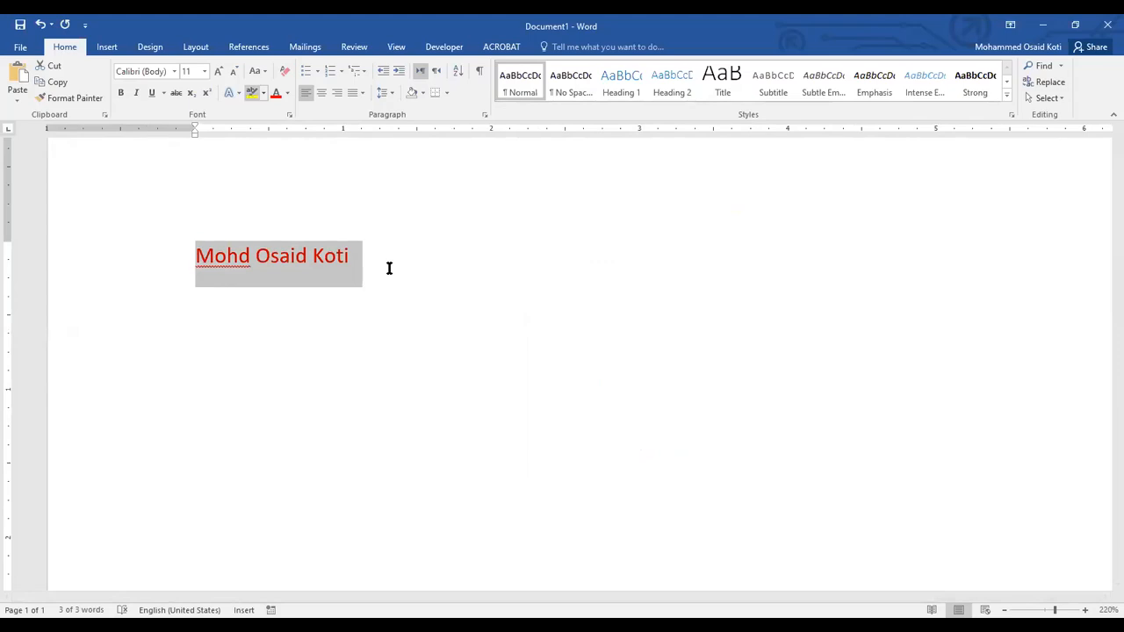
click(389, 266)
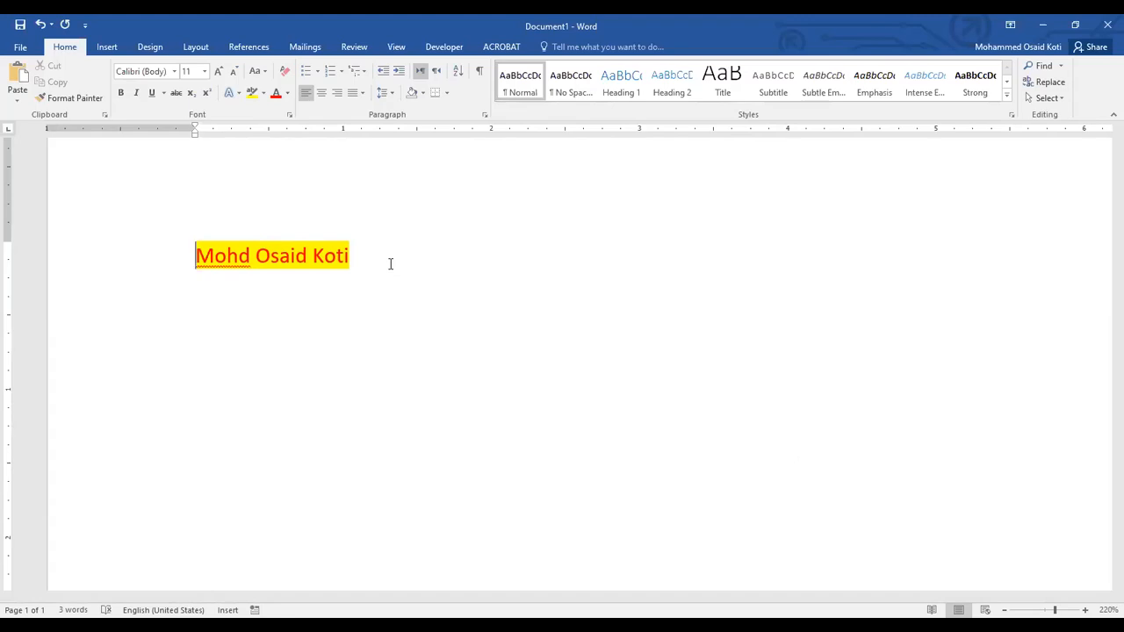
Remove the highlight from the full name by setting it to No Color.
drag(378, 253, 199, 255)
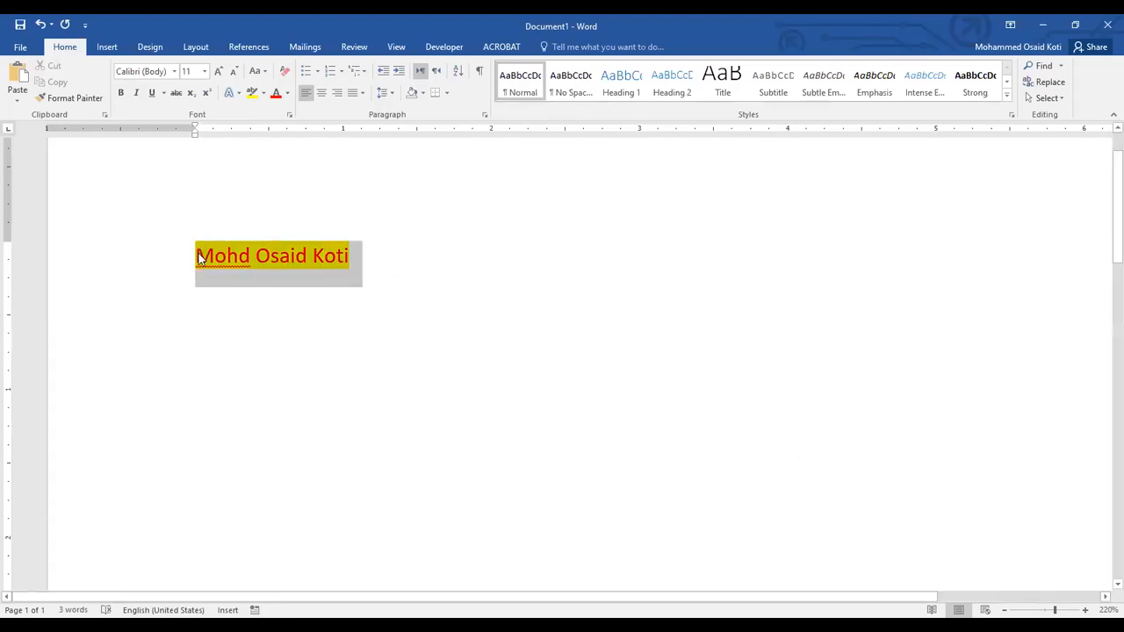
click(264, 93)
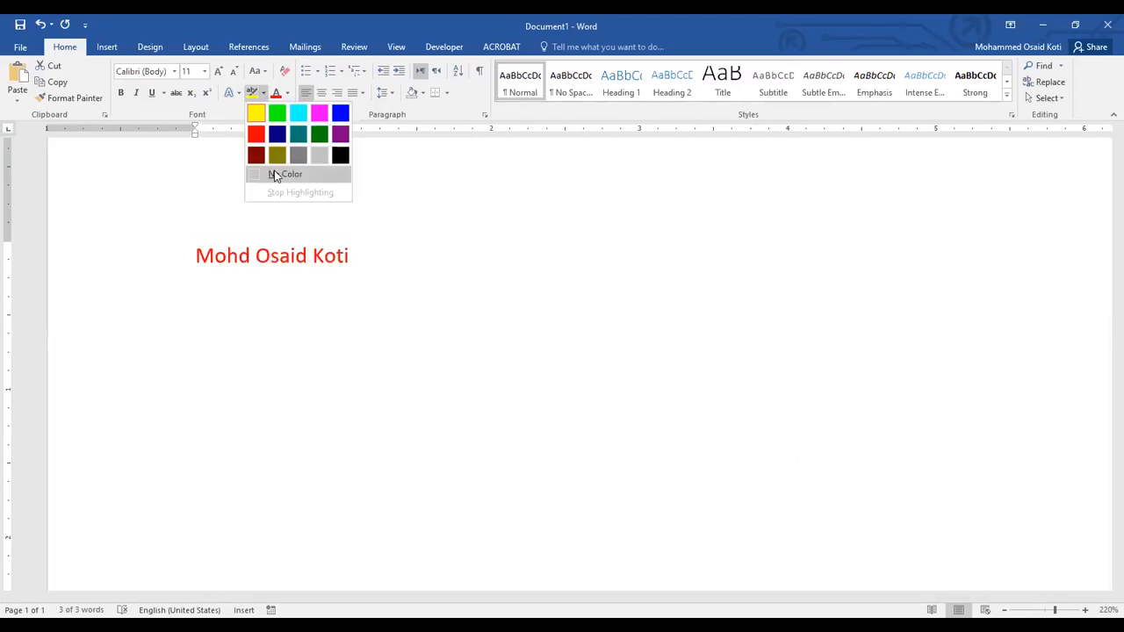
click(277, 175)
Change the font color of the full name to black.
drag(360, 252, 186, 255)
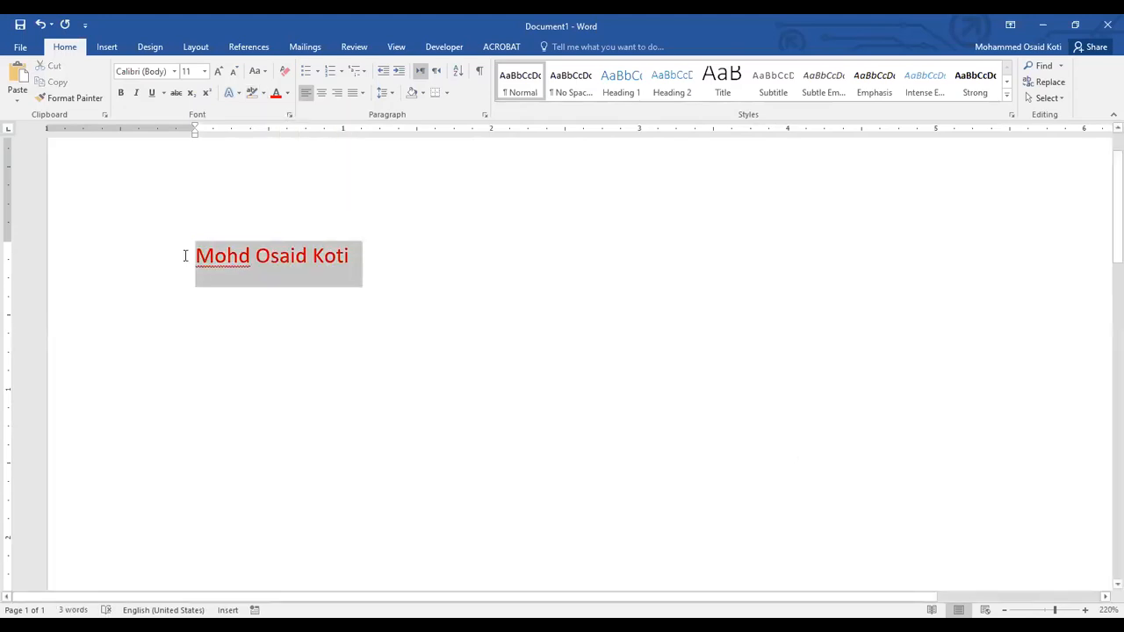
click(288, 94)
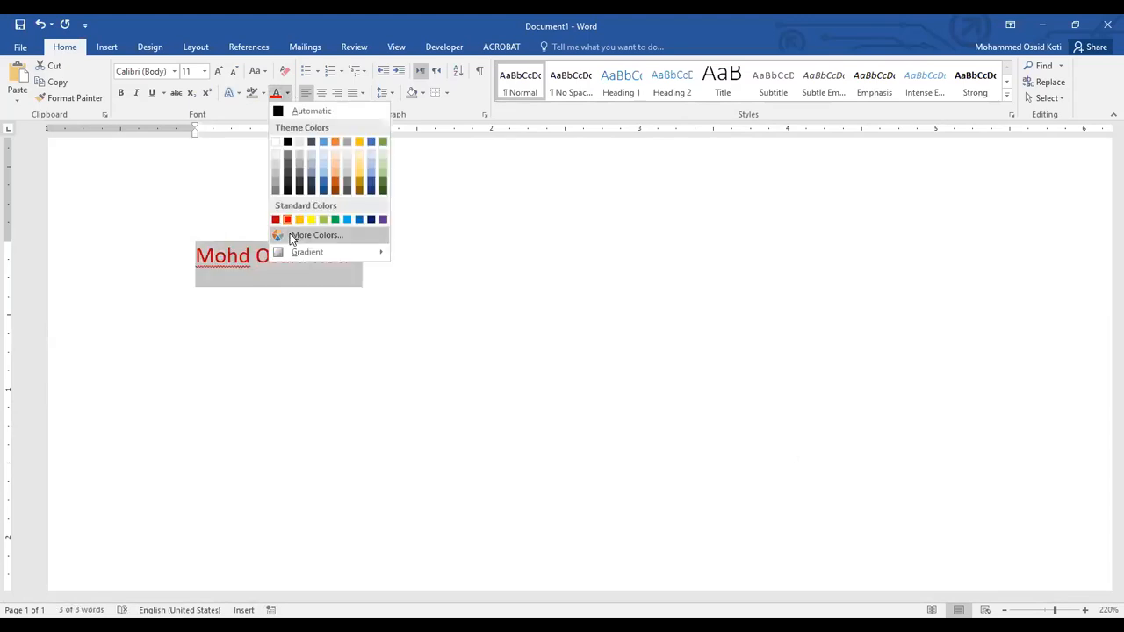
click(287, 143)
click(375, 257)
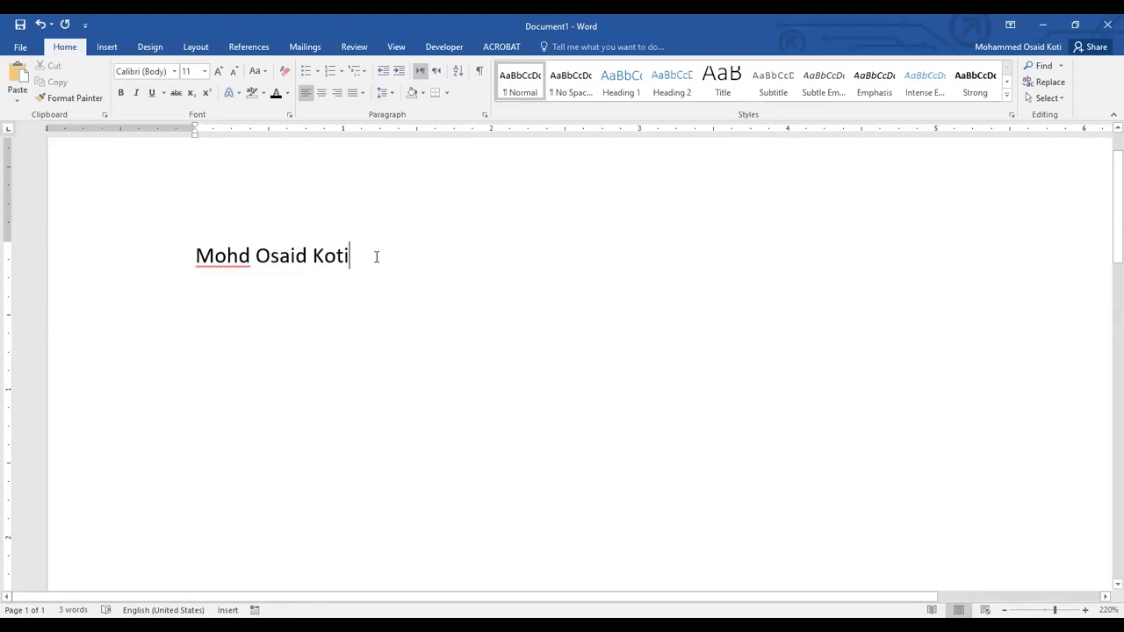
Look over the text effects presets available for the full name without applying any.
drag(357, 255, 198, 255)
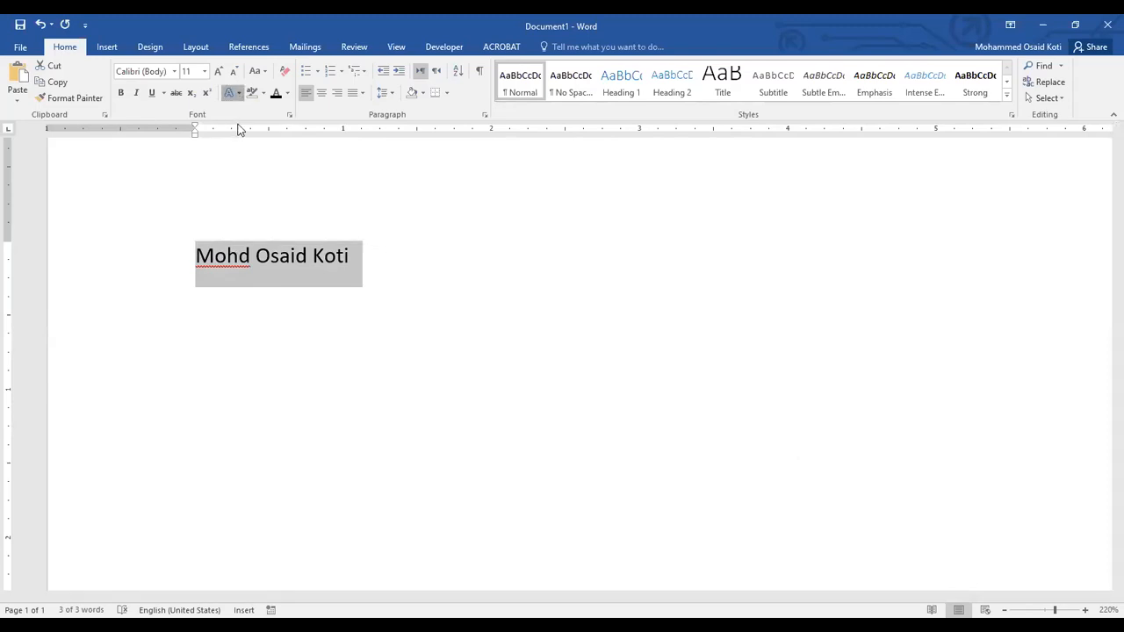
click(240, 94)
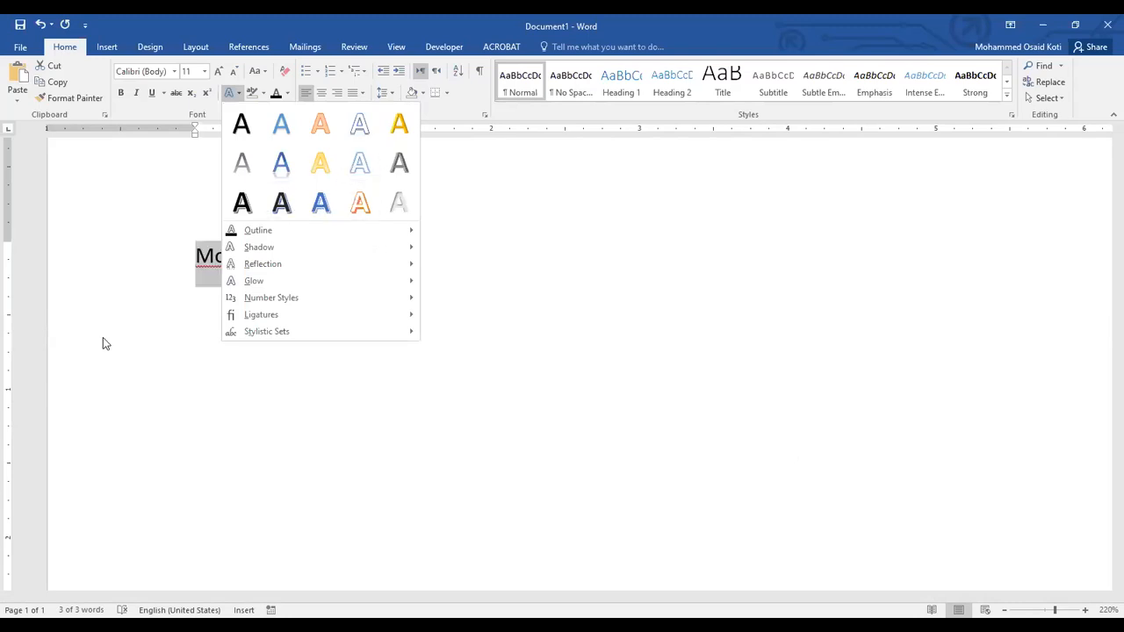
scroll(146, 323, up, 1)
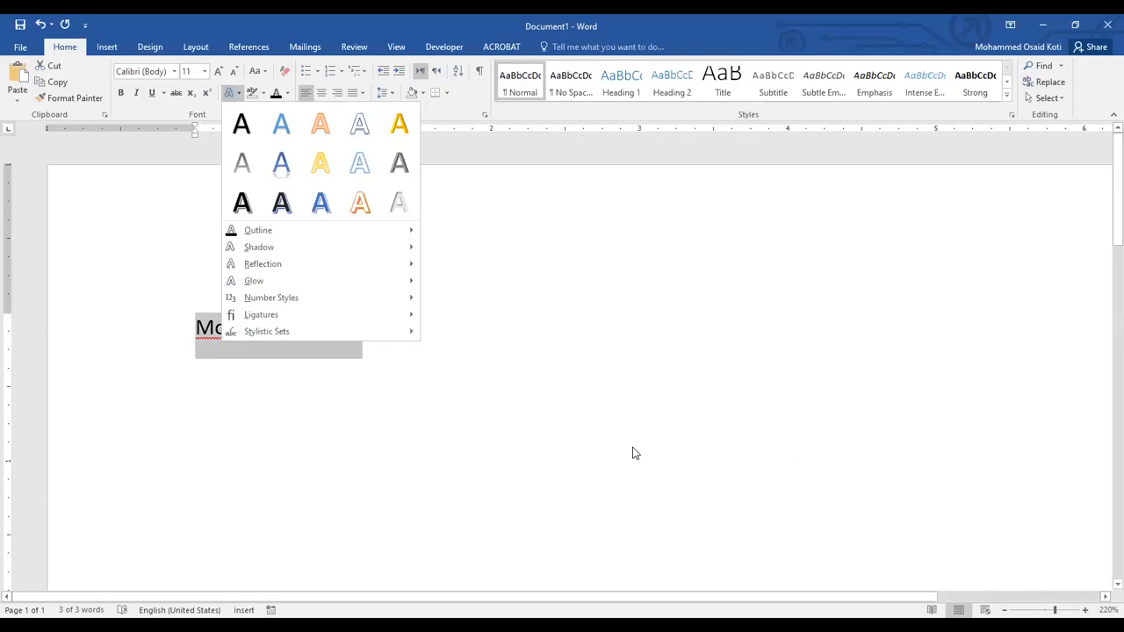
click(620, 418)
scroll(620, 418, up, 2)
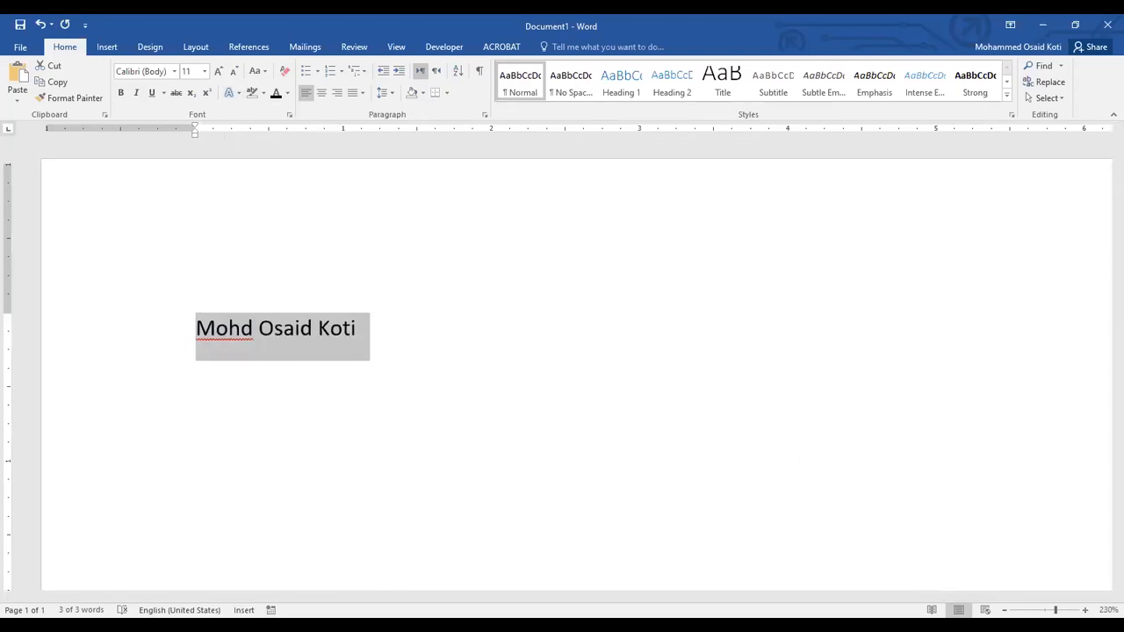
Right-align the name to examine the text effects and Stylistic Sets options beside it, and return it to left alignment.
key(ctrl+r)
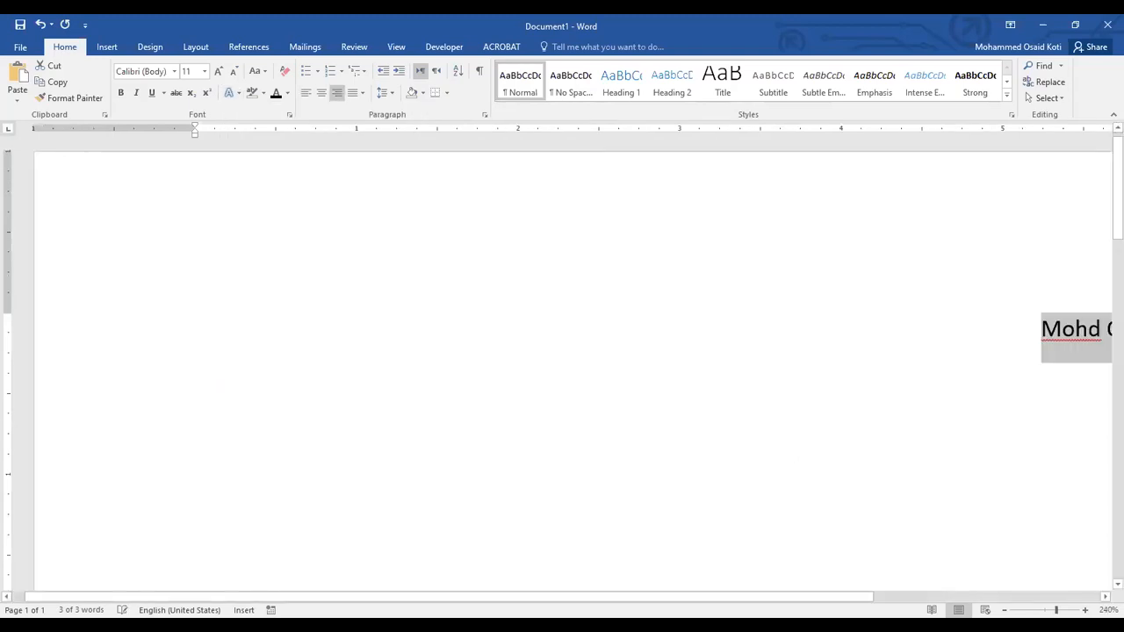
drag(828, 598, 846, 605)
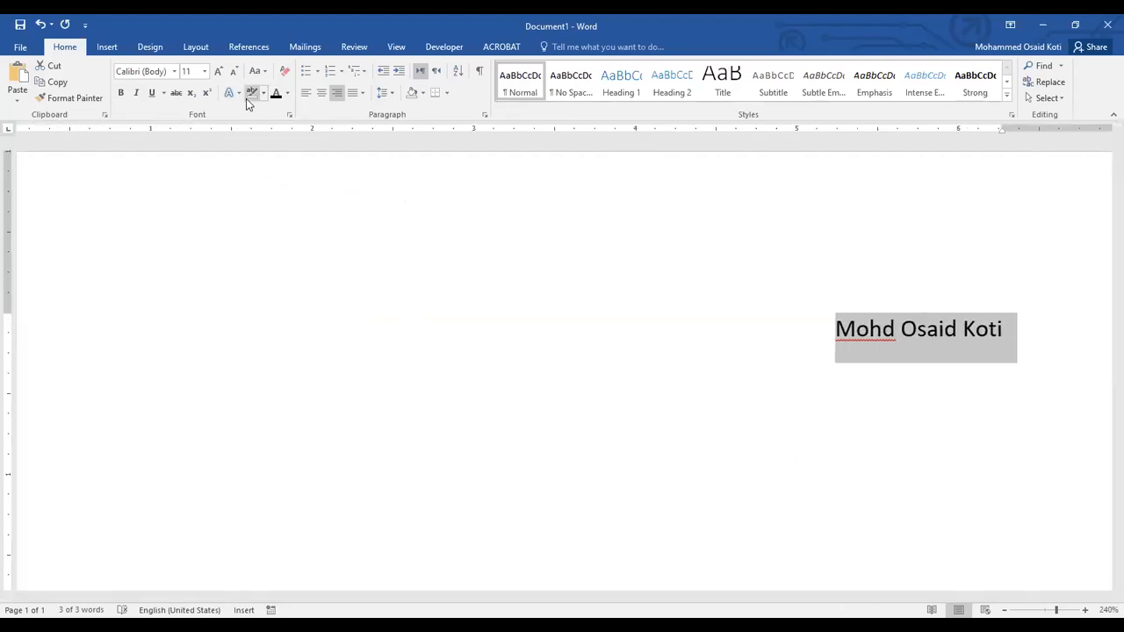
click(232, 92)
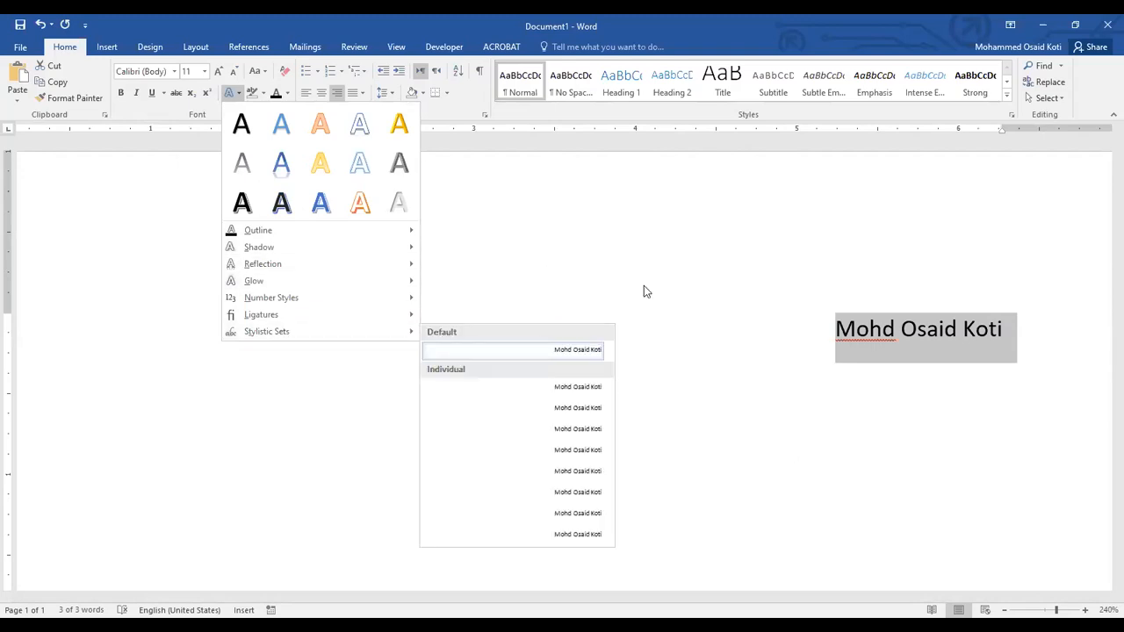
click(831, 334)
key(ctrl+l)
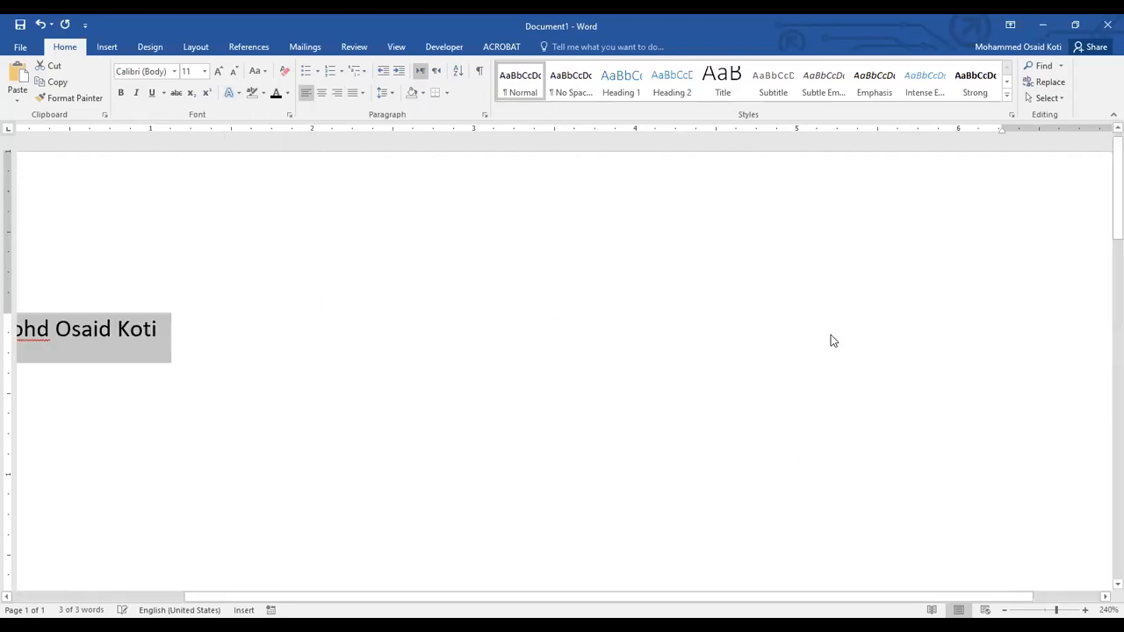
drag(735, 600, 395, 483)
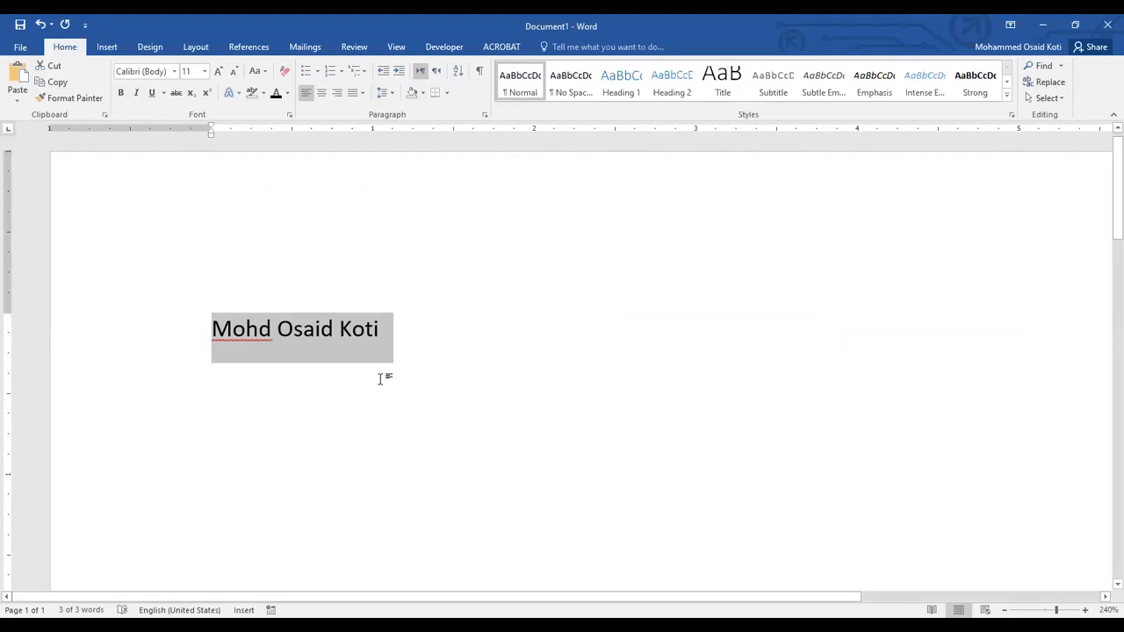
Strike through the full name and clear the strikethrough from its last word.
click(175, 97)
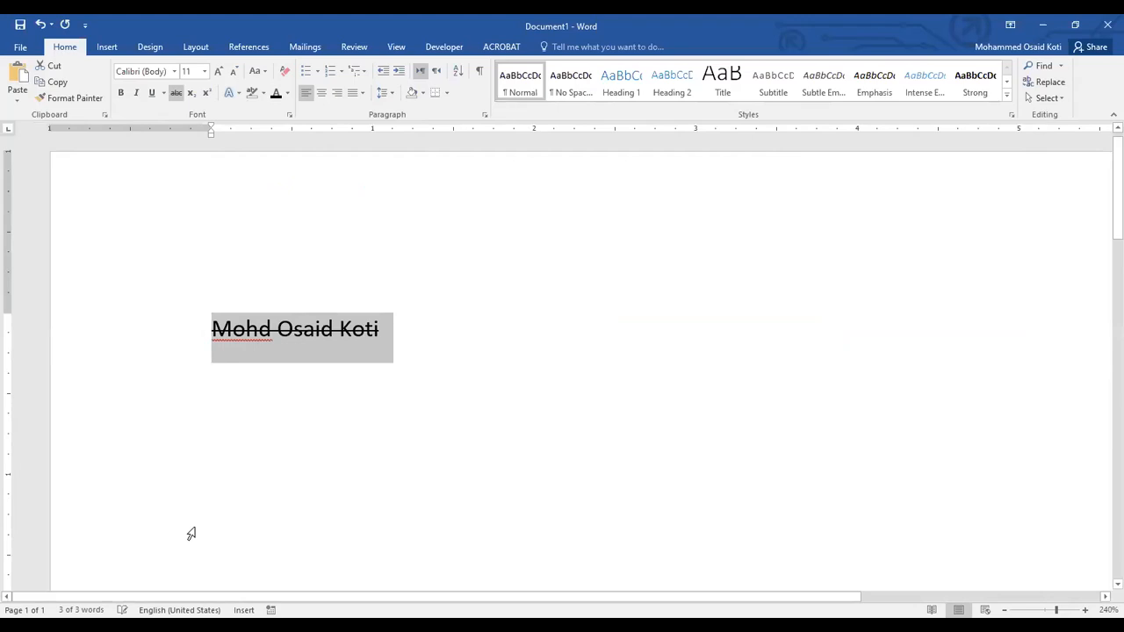
click(410, 340)
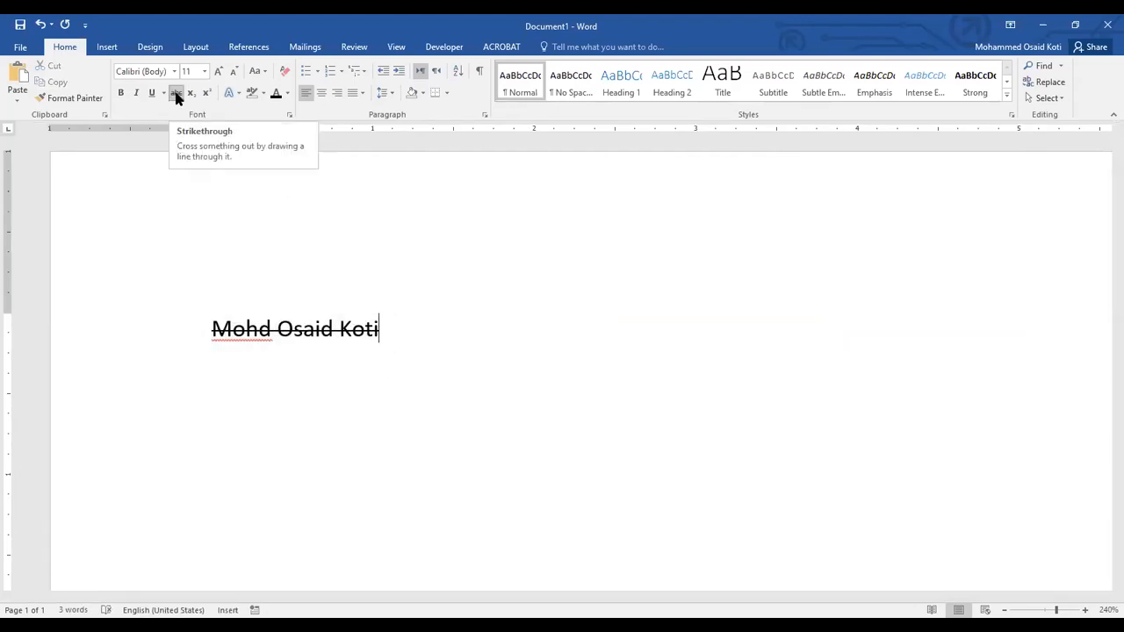
drag(389, 328, 336, 321)
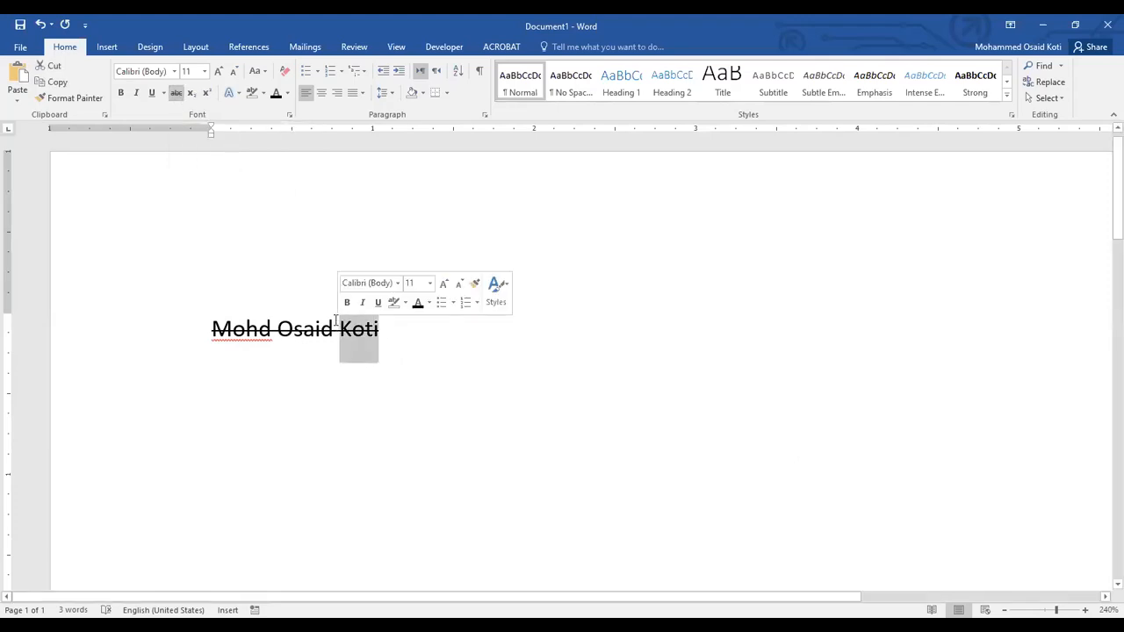
click(176, 93)
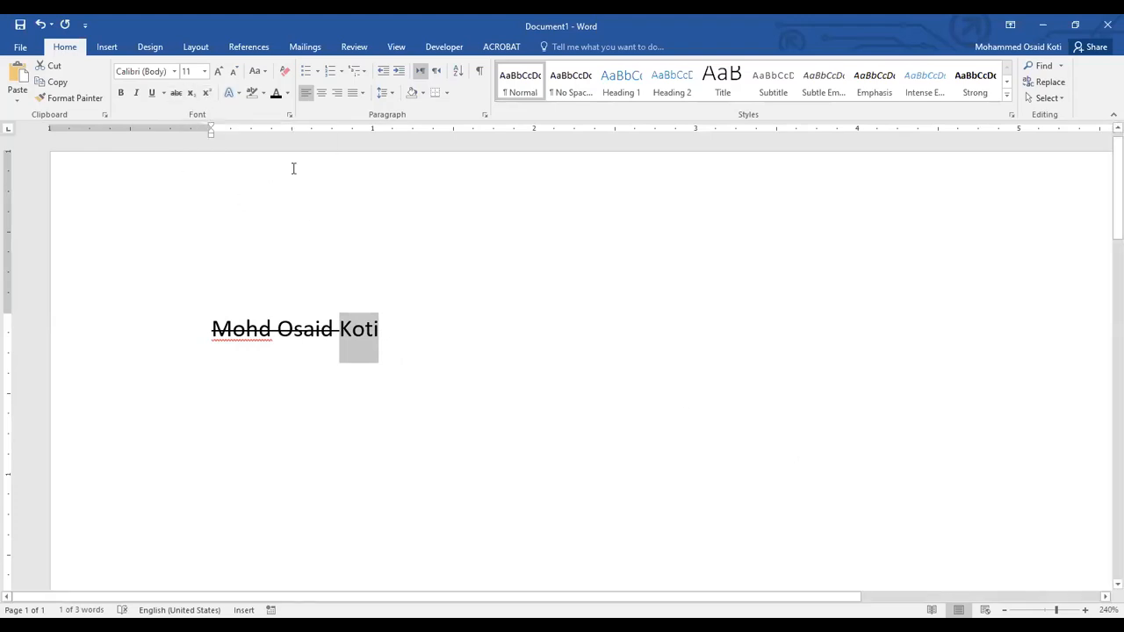
Try superscript and subscript on the last word of the name and return it to normal text.
click(208, 96)
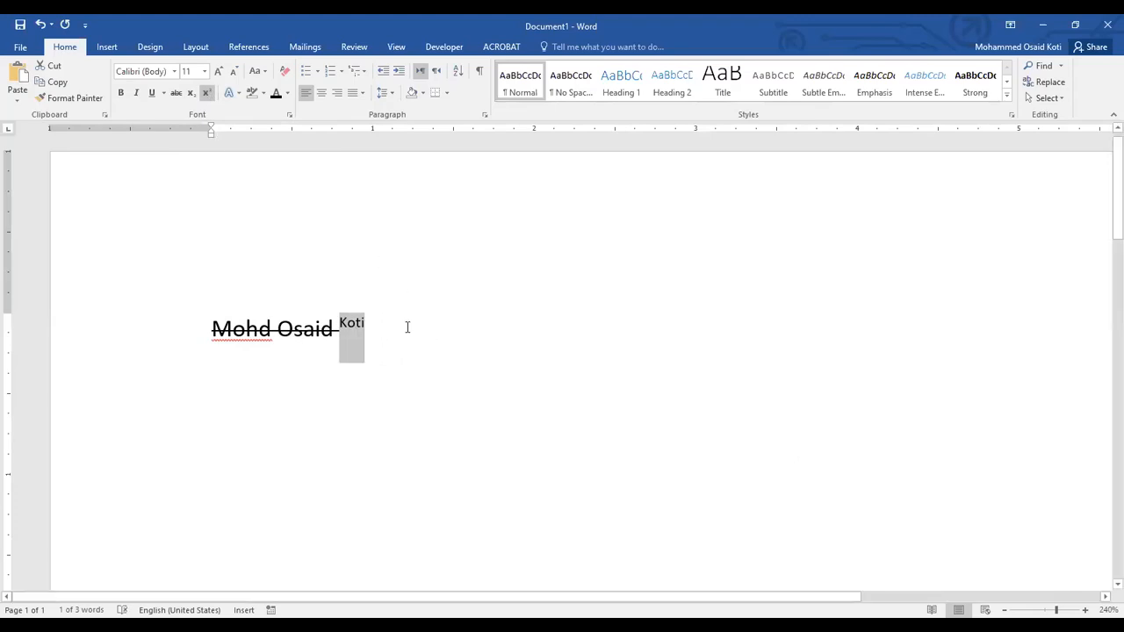
click(357, 325)
double_click(356, 325)
click(190, 92)
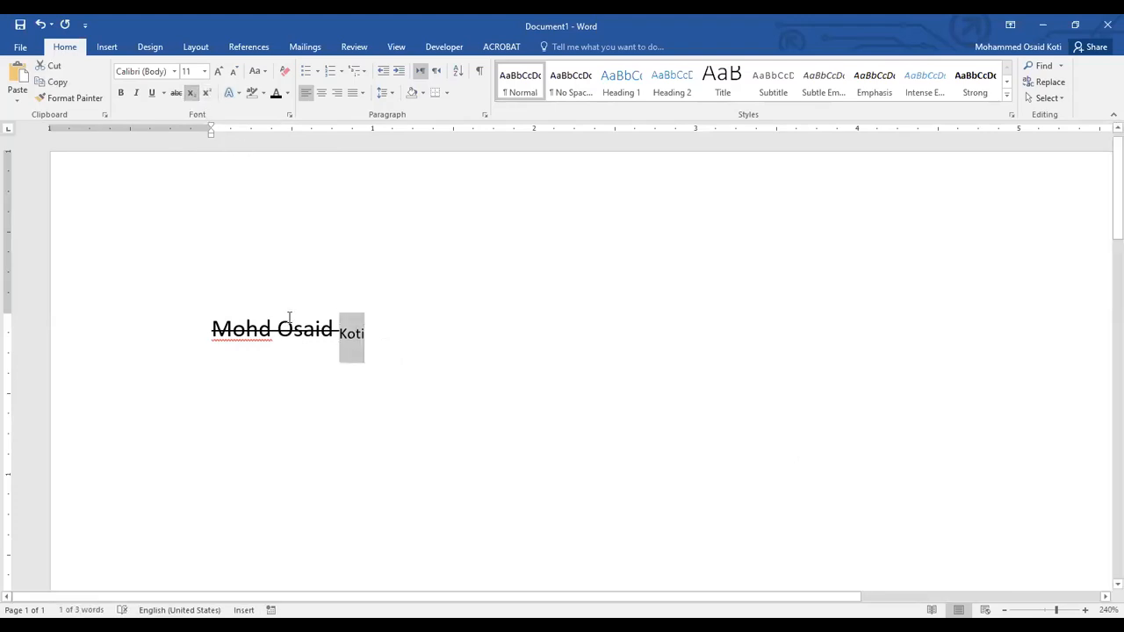
click(191, 94)
click(404, 327)
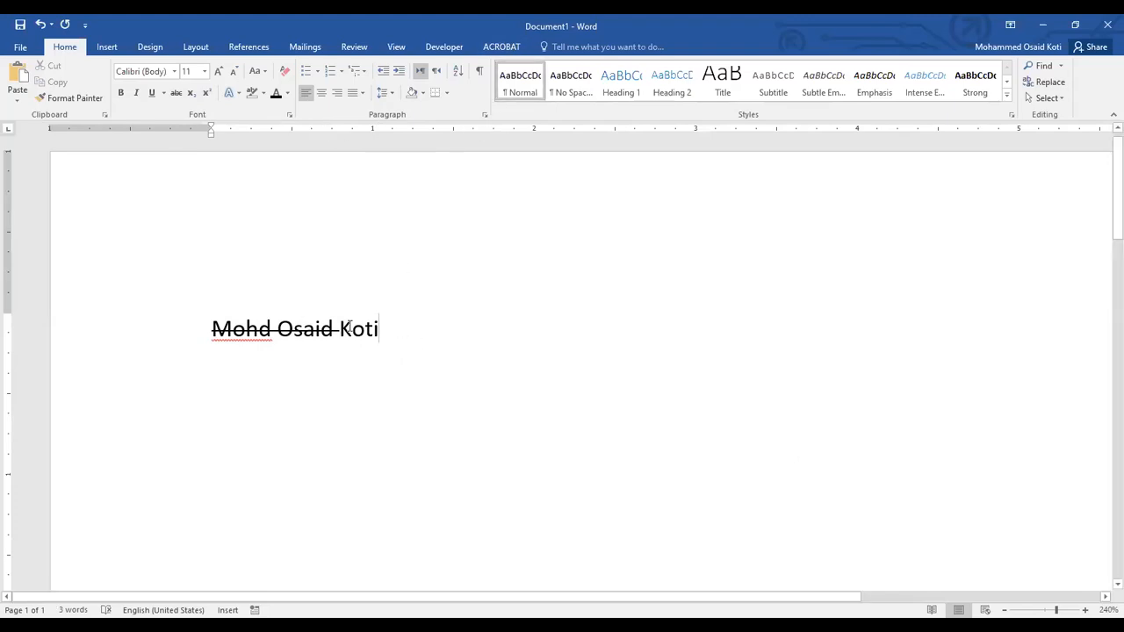
Try center and right alignment on the paragraph with the name and set it to Justify.
triple_click(225, 325)
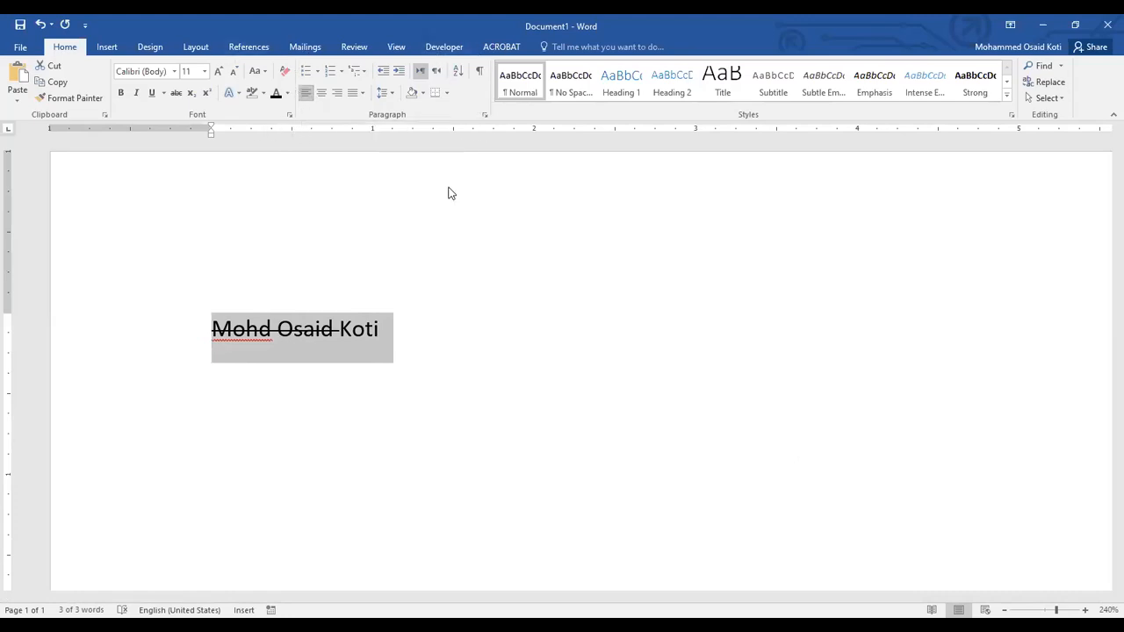
click(393, 325)
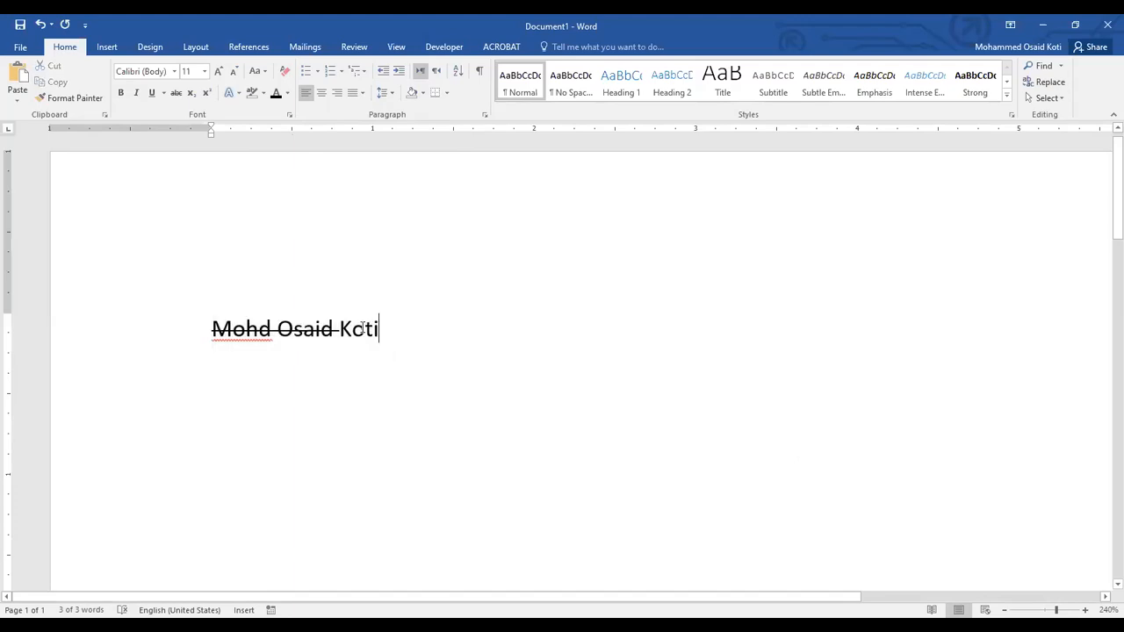
click(321, 94)
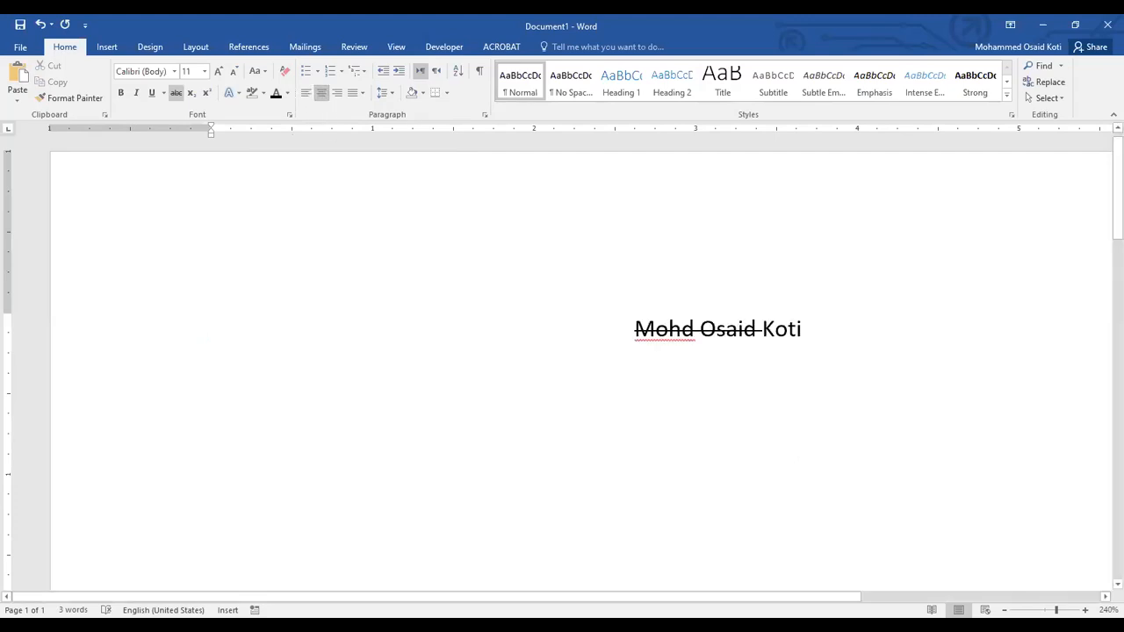
scroll(685, 540, down, 1)
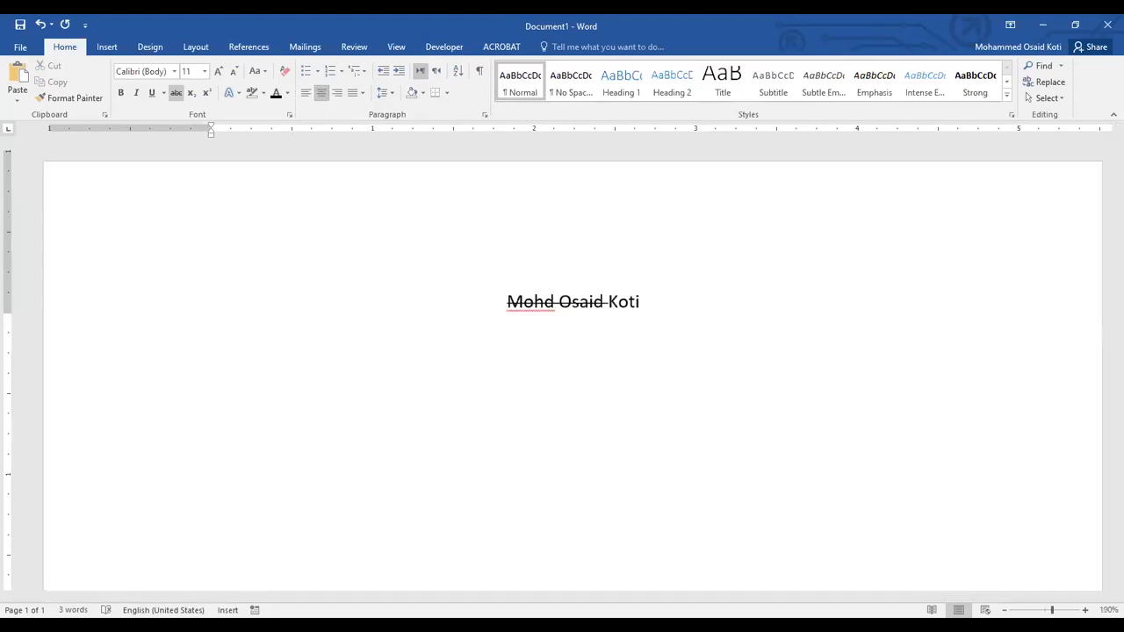
scroll(562, 377, down, 3)
click(337, 92)
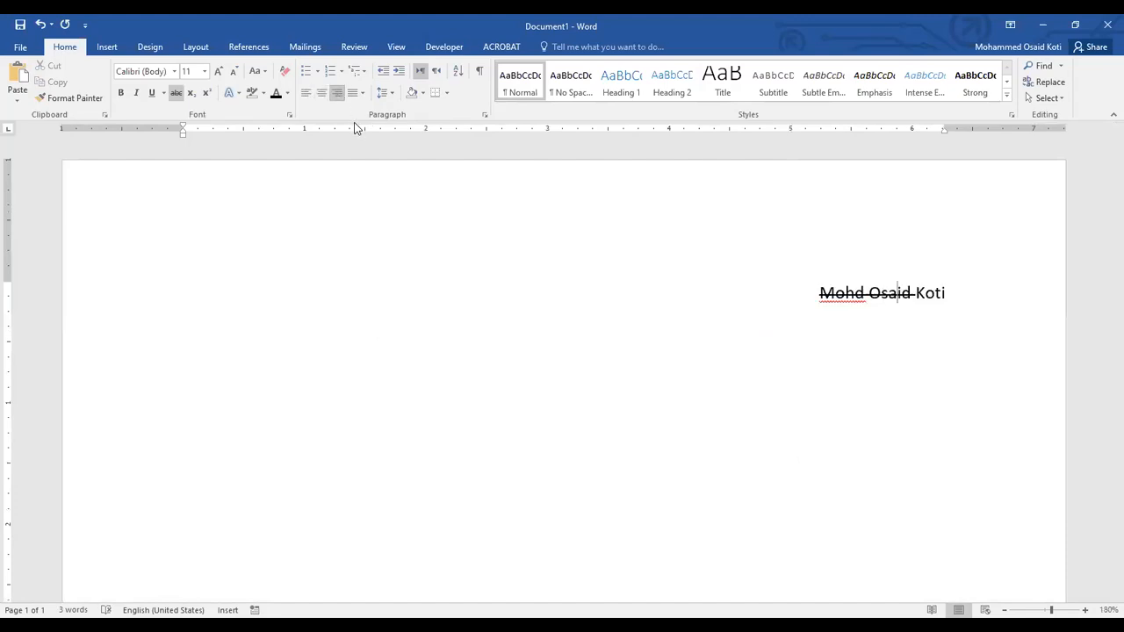
click(359, 93)
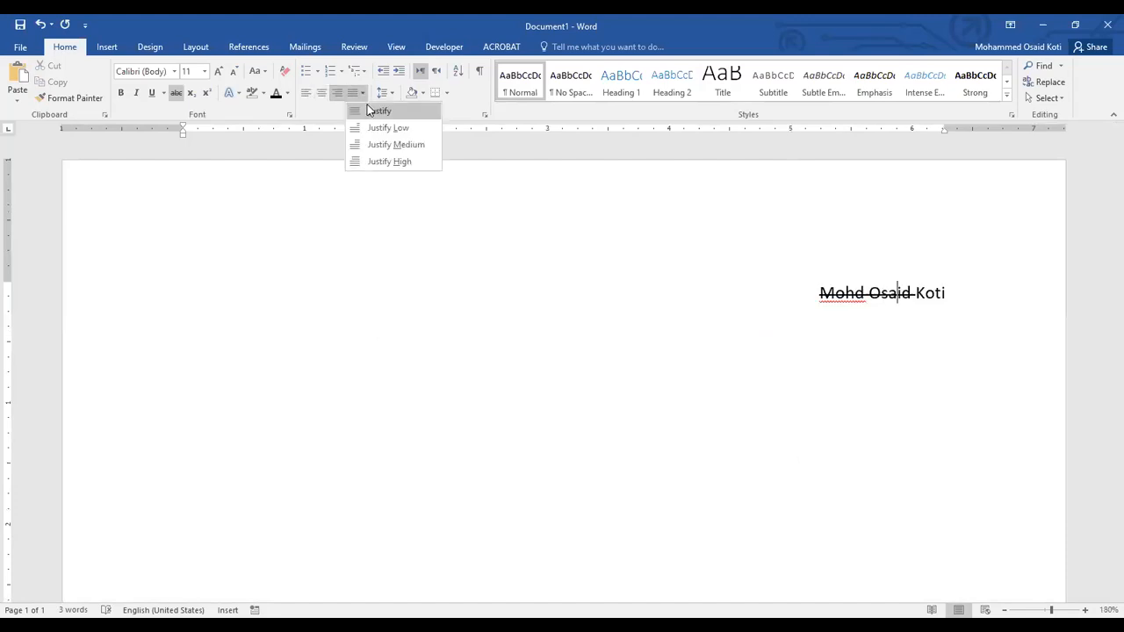
click(370, 110)
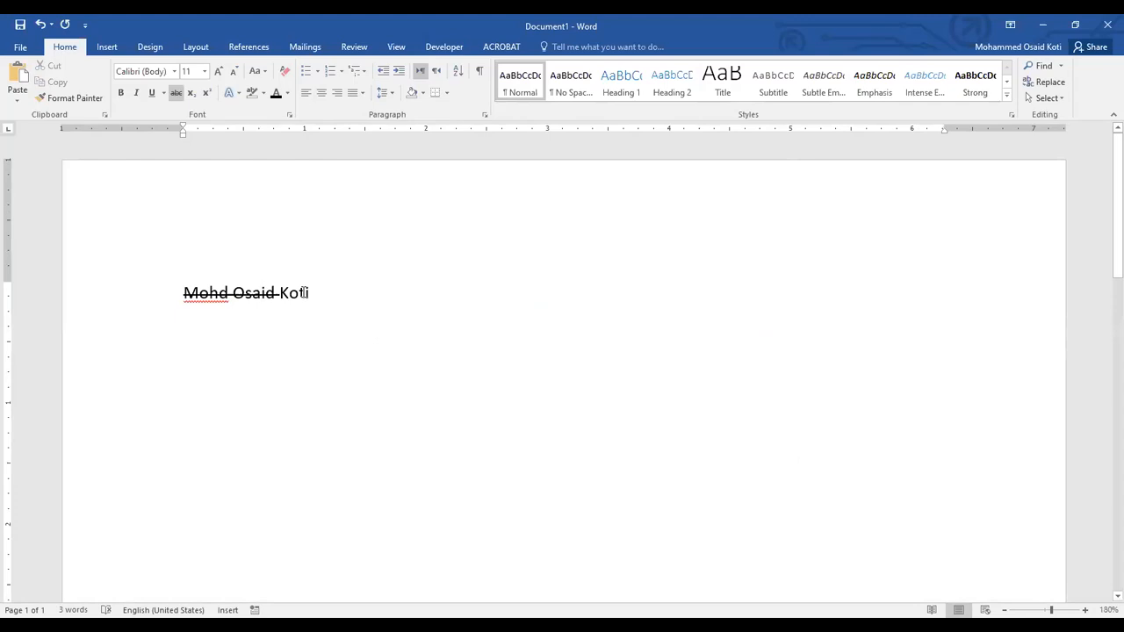
triple_click(316, 294)
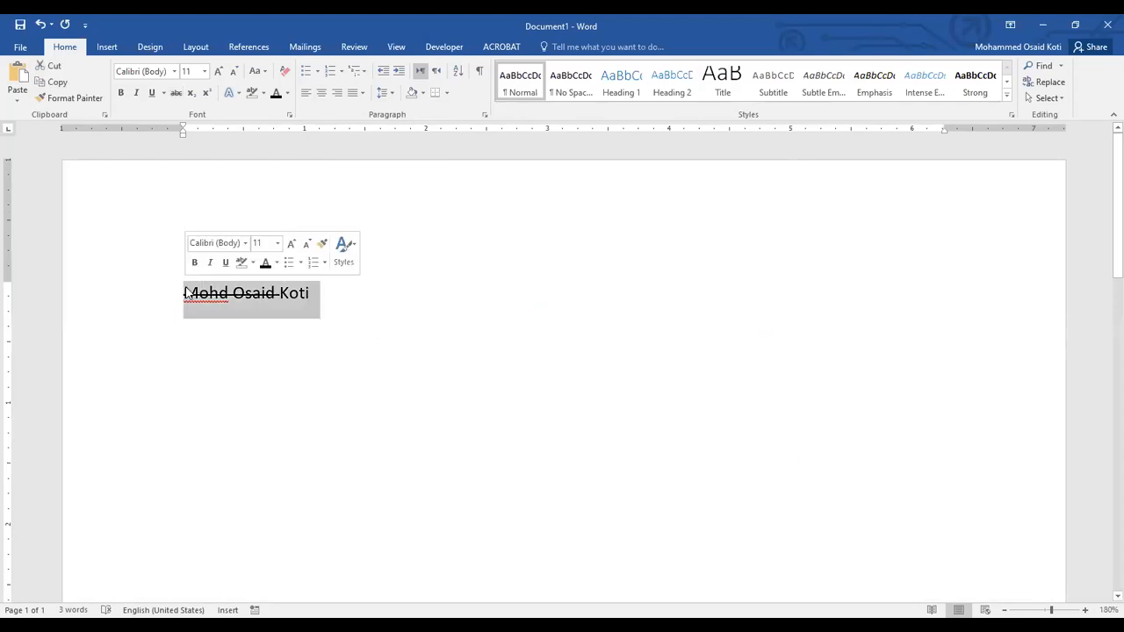
click(200, 297)
triple_click(301, 301)
click(345, 301)
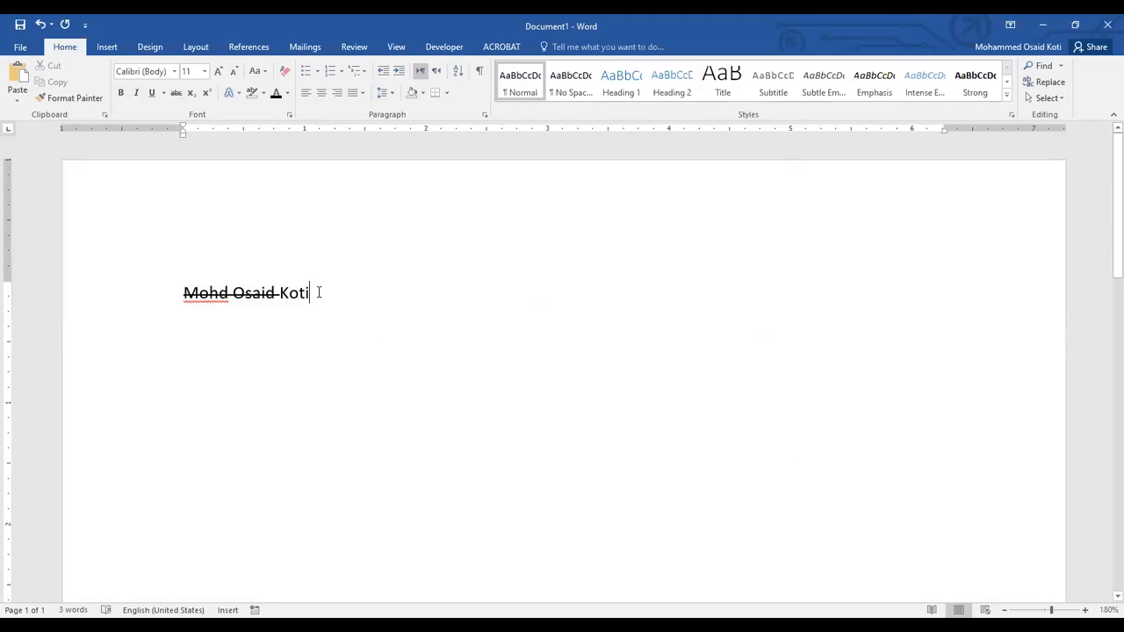
triple_click(319, 292)
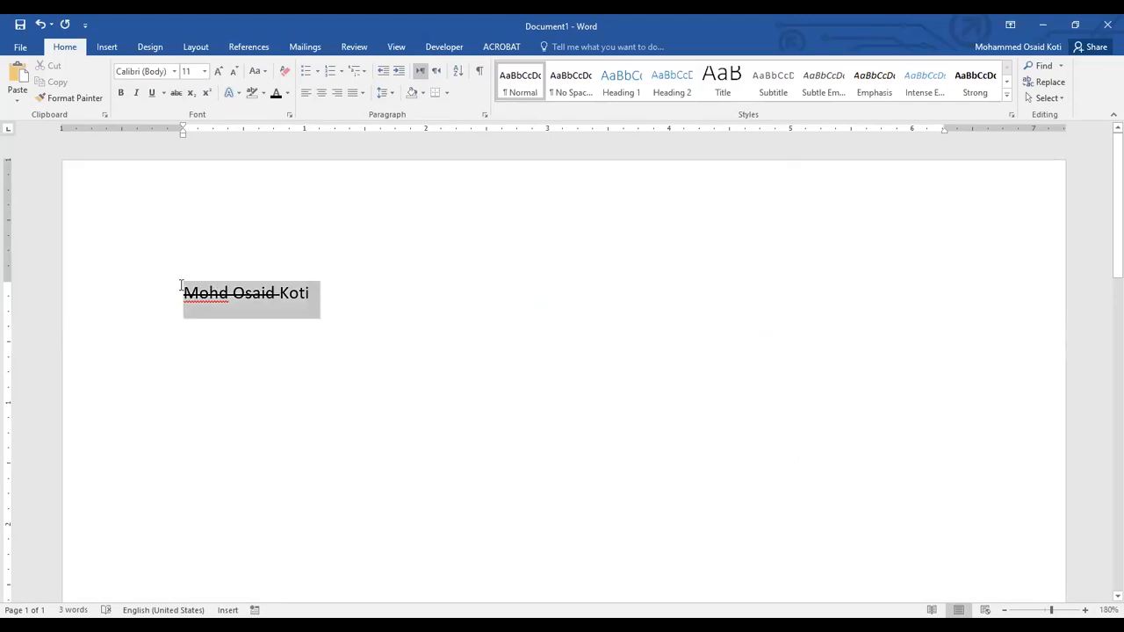
click(338, 293)
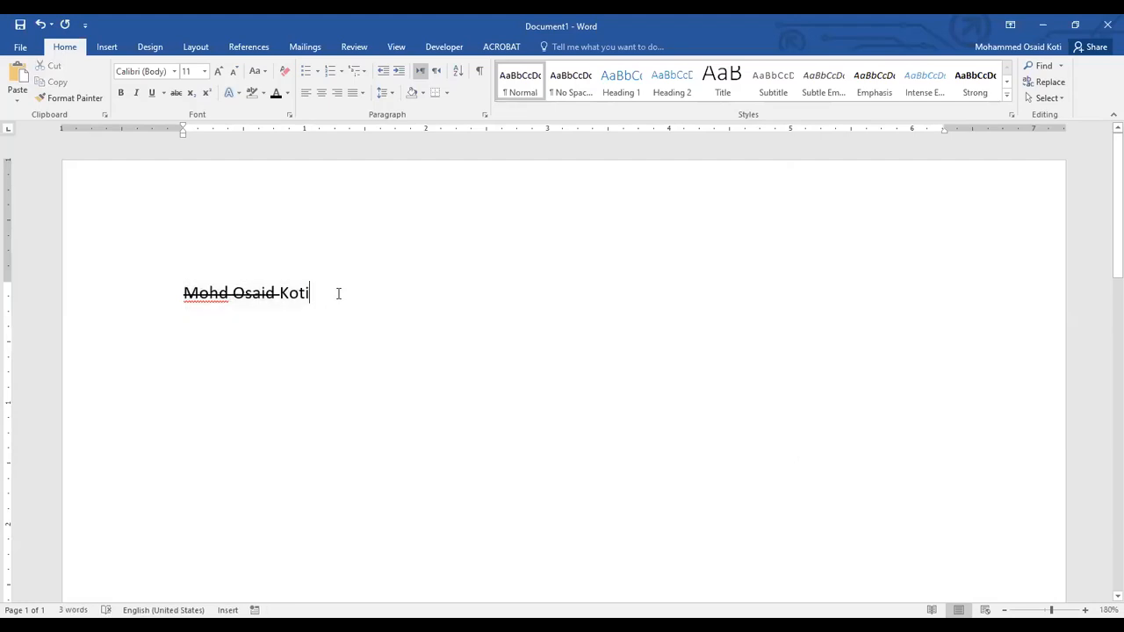